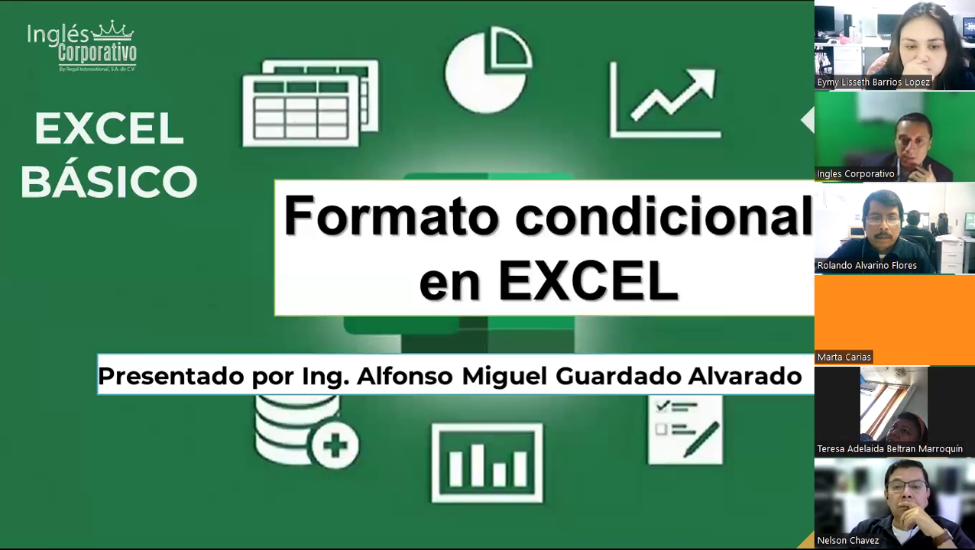
- Advance the slideshow to the 'Formato condicional en EXCEL' slide listing the rule options
key("Right")
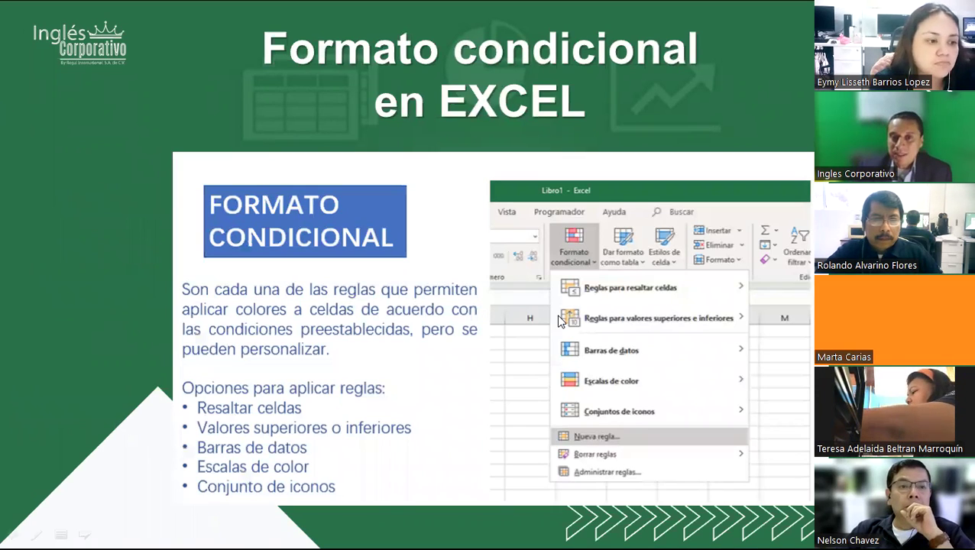
- Switch from the slideshow to the '12-Formatos condicionales' Excel workbook
key("alt+Tab")
key("Tab")
key("Tab")
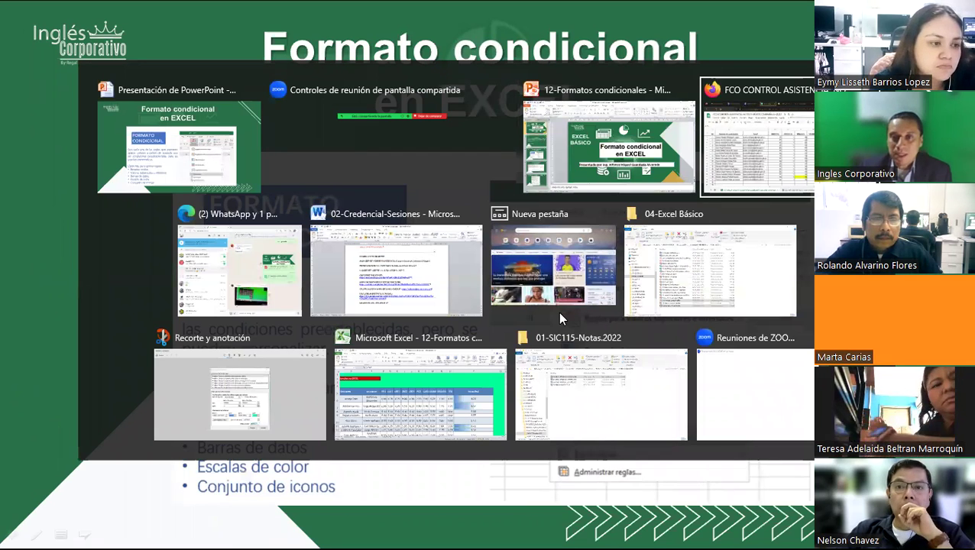
key("Tab")
key("Tab")
key("Down")
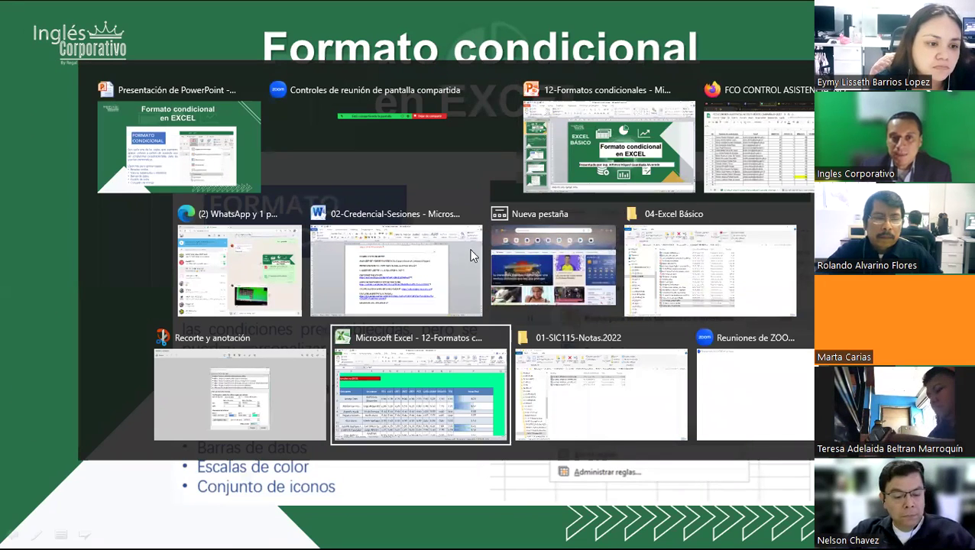
- Close the rule editor and rules manager, go to the Reglasceldas sheet, and glance at Formato condicional
key("Return")
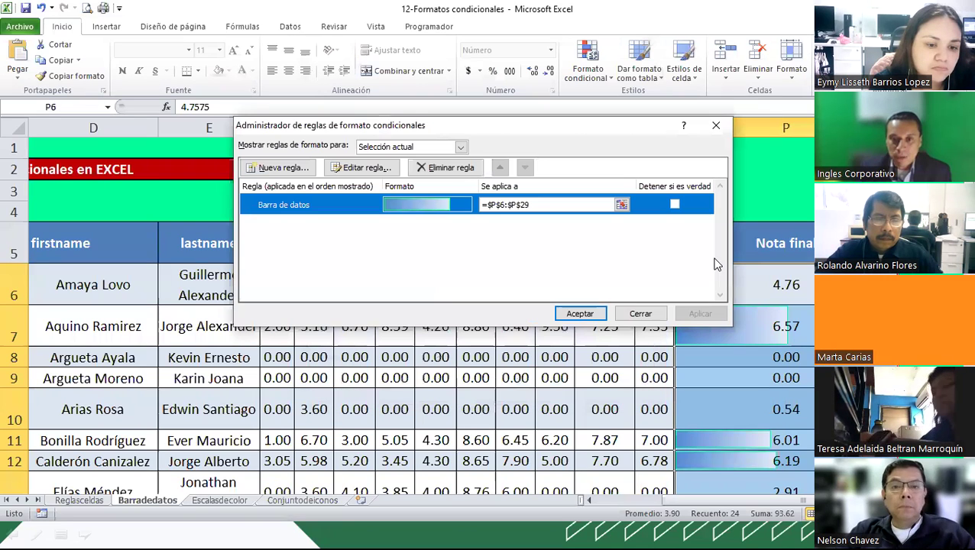
left_click(635, 309)
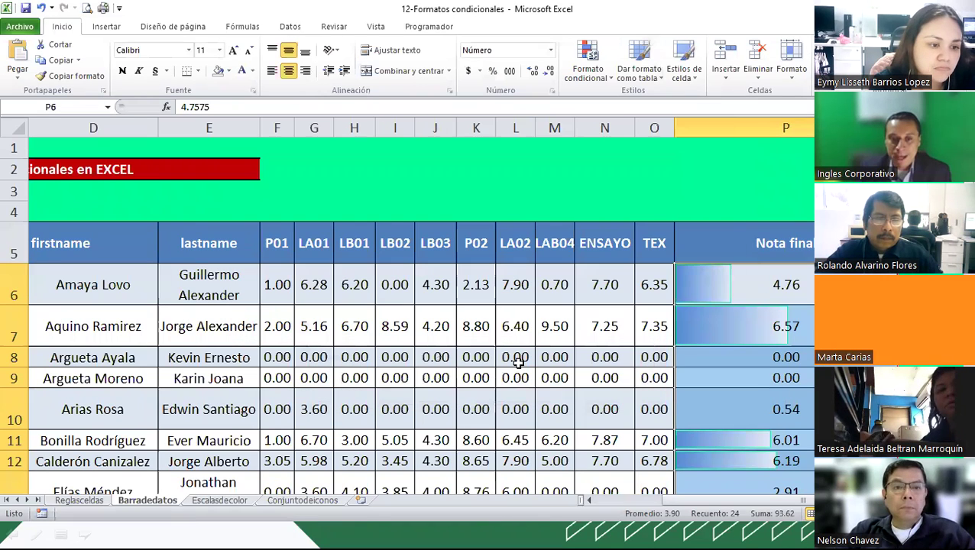
left_click(79, 499)
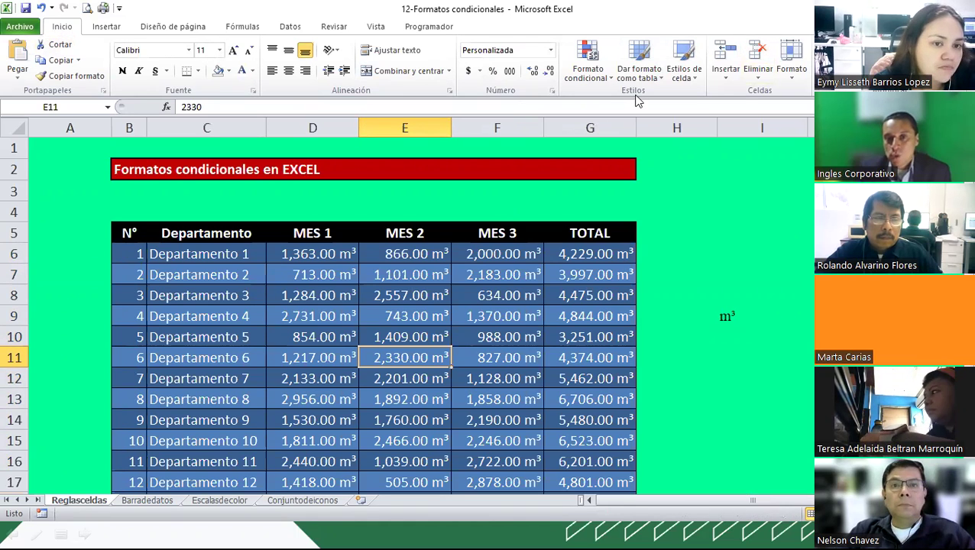
left_click(596, 61)
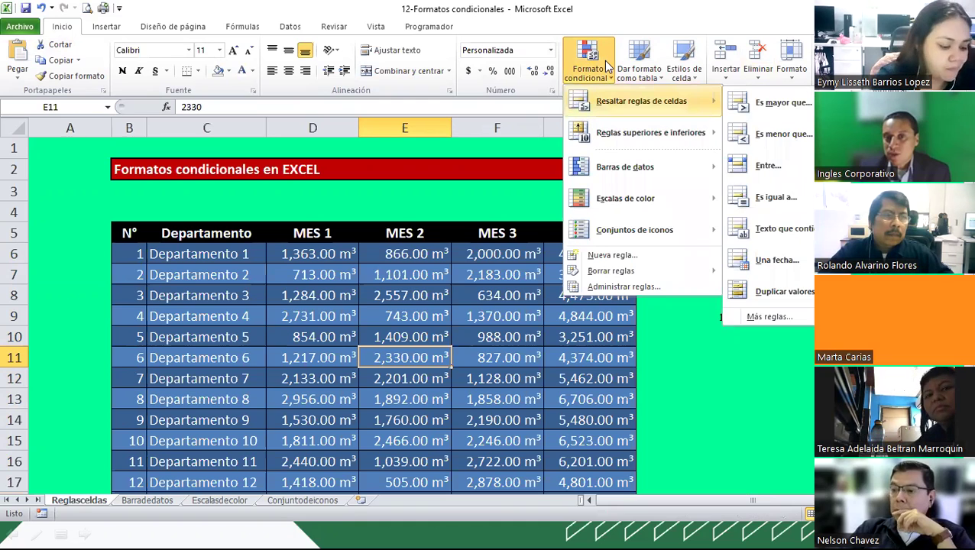
left_click(604, 61)
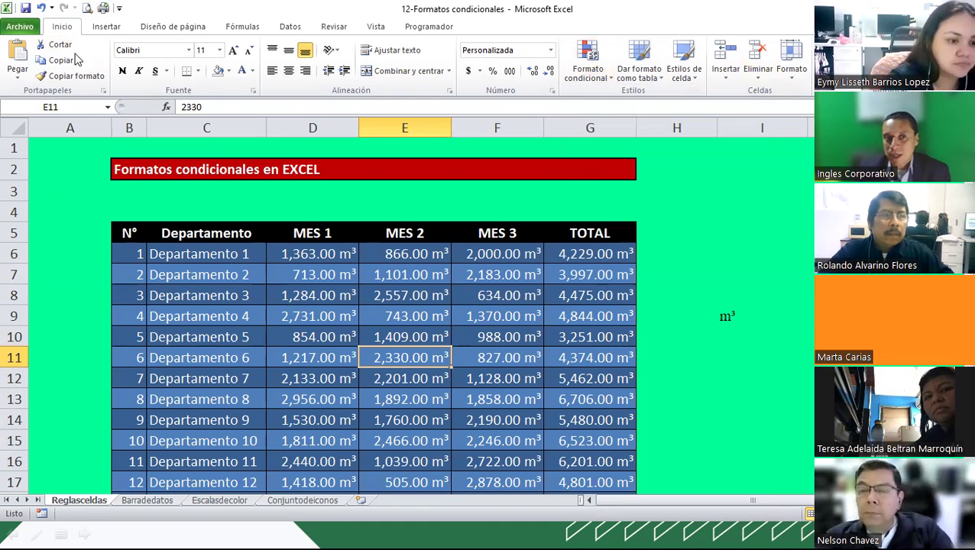
- Show the Formato condicional menu options on the Reglasceldas sheet
left_click(611, 82)
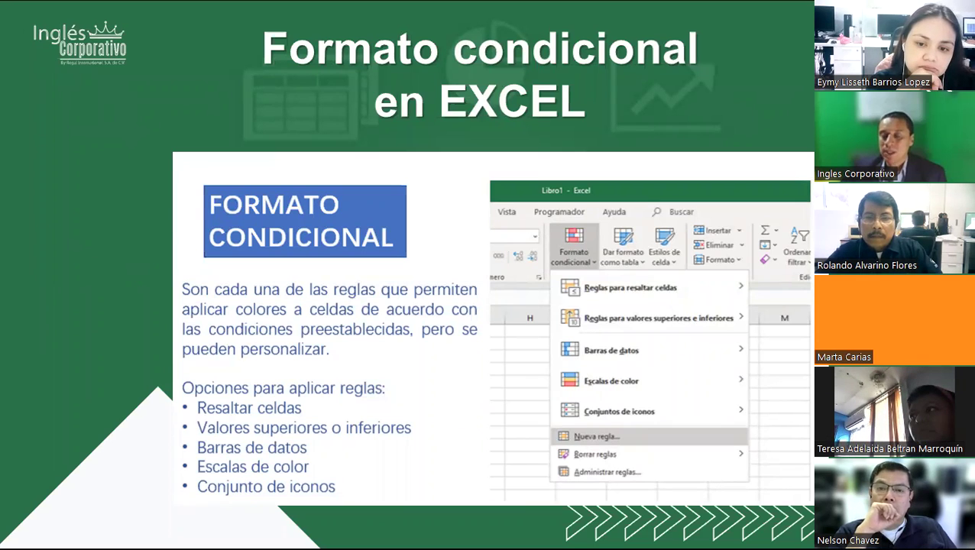
- Return to the Excel workbook and open the Formato condicional menu
key("alt+Tab")
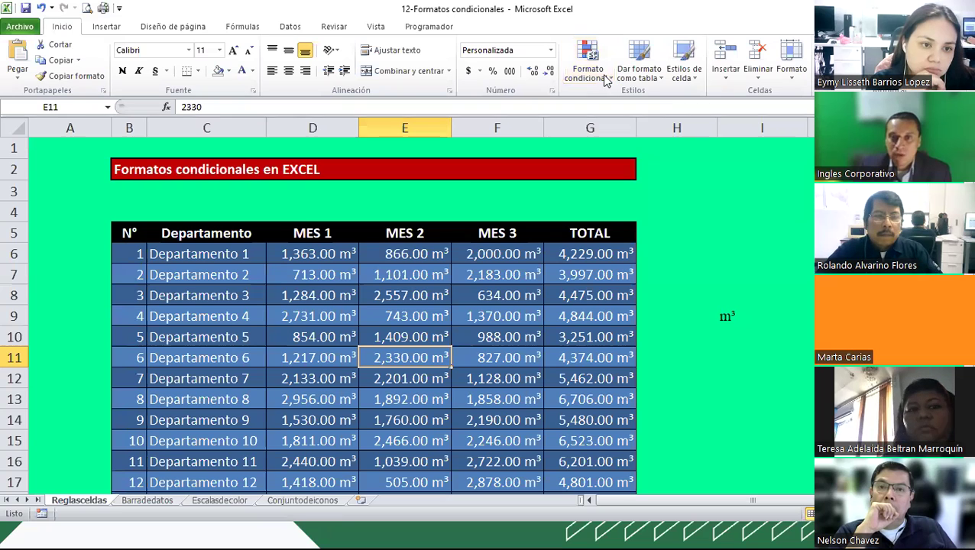
left_click(603, 84)
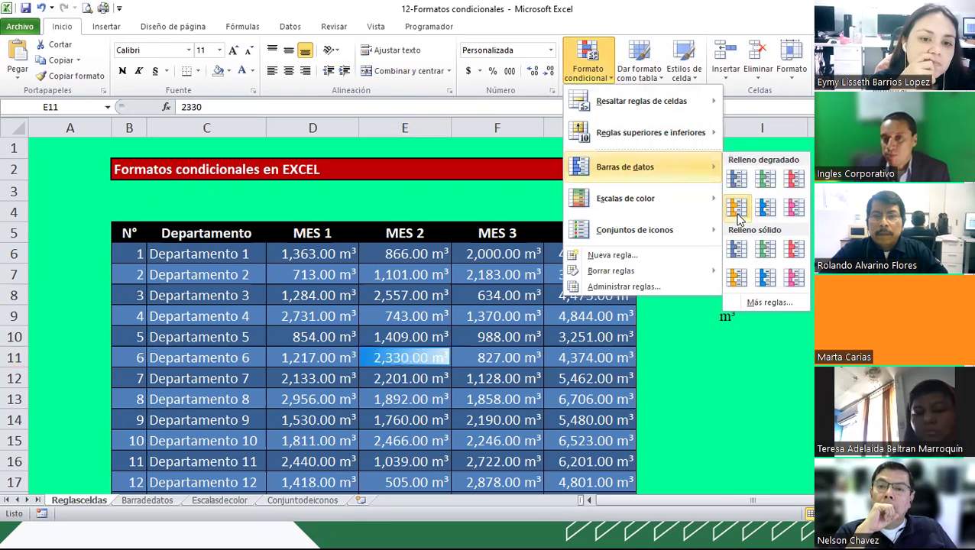
mouse_move(624, 287)
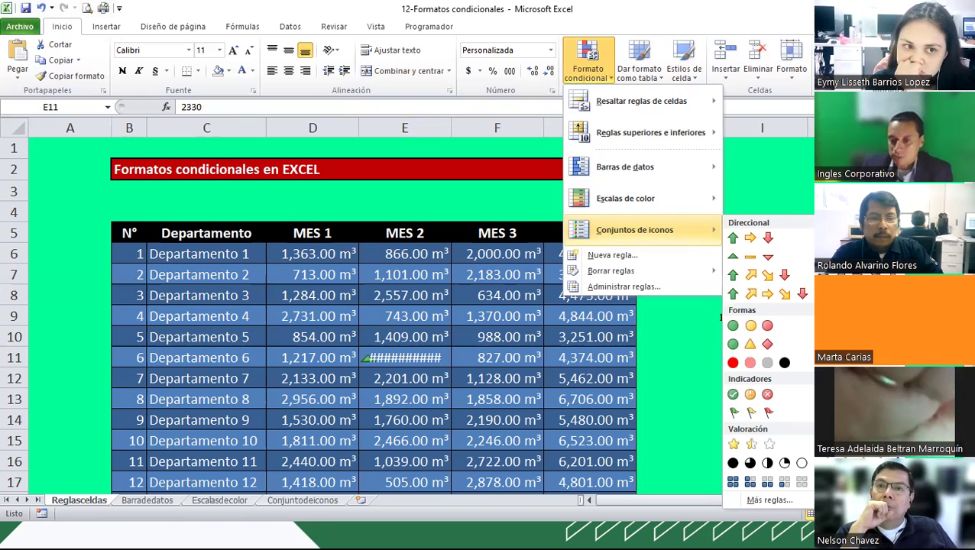
left_click(617, 287)
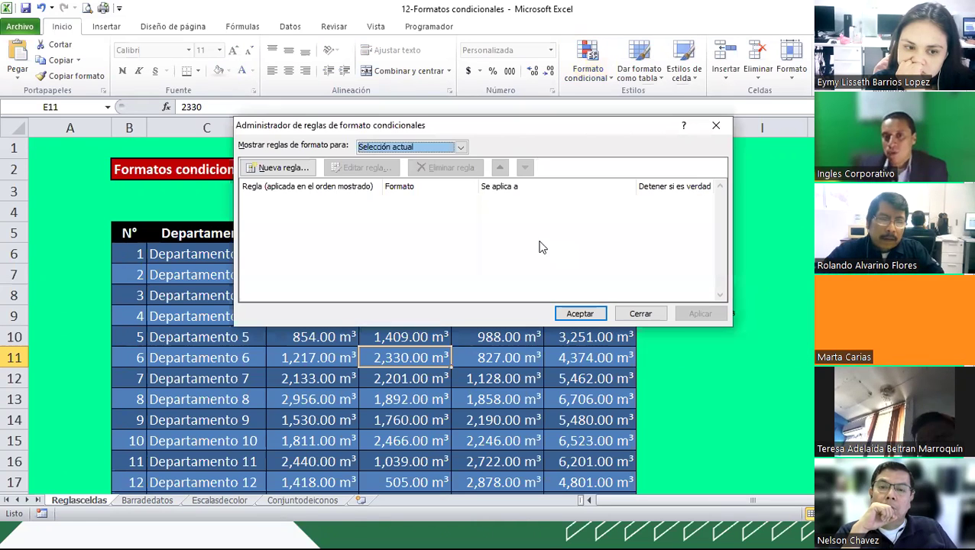
left_click_drag(498, 125, 574, 52)
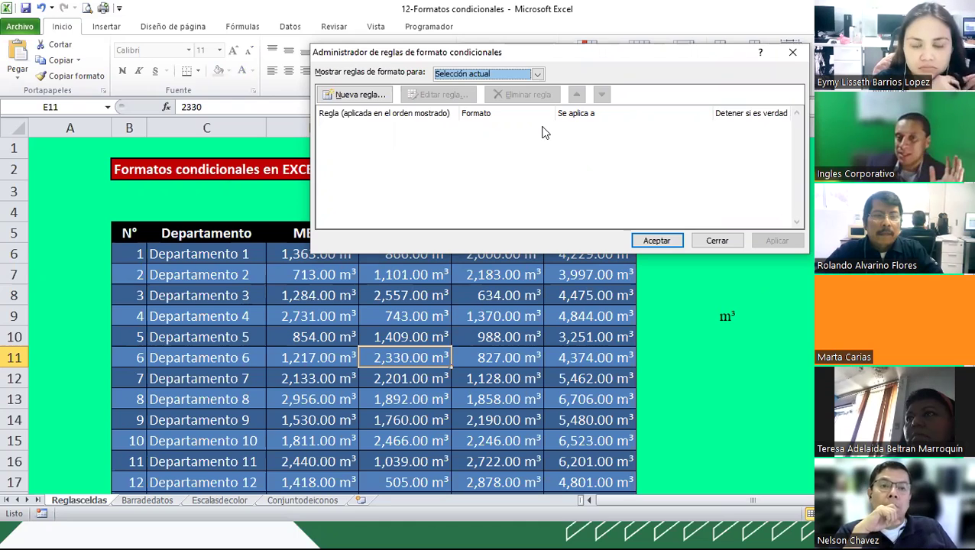
left_click(717, 240)
left_click(588, 65)
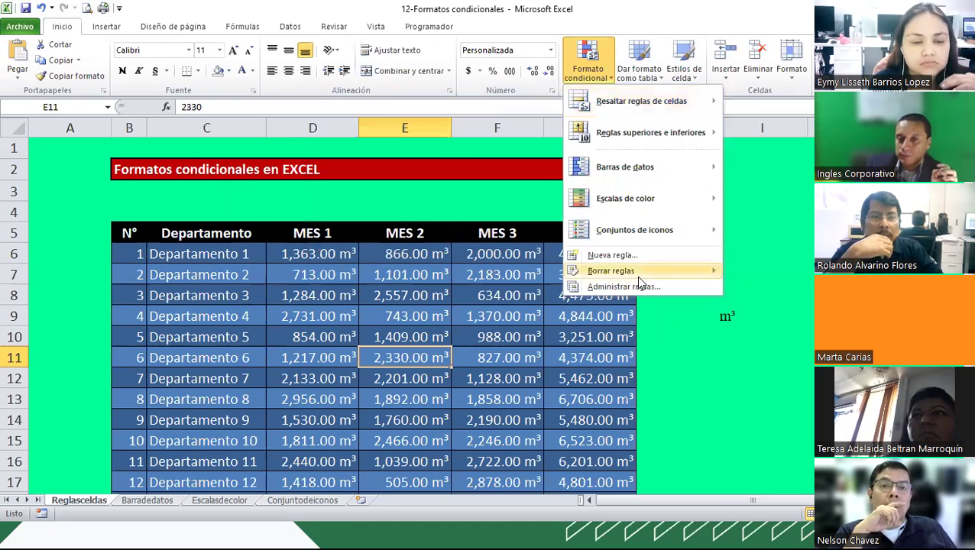
mouse_move(611, 270)
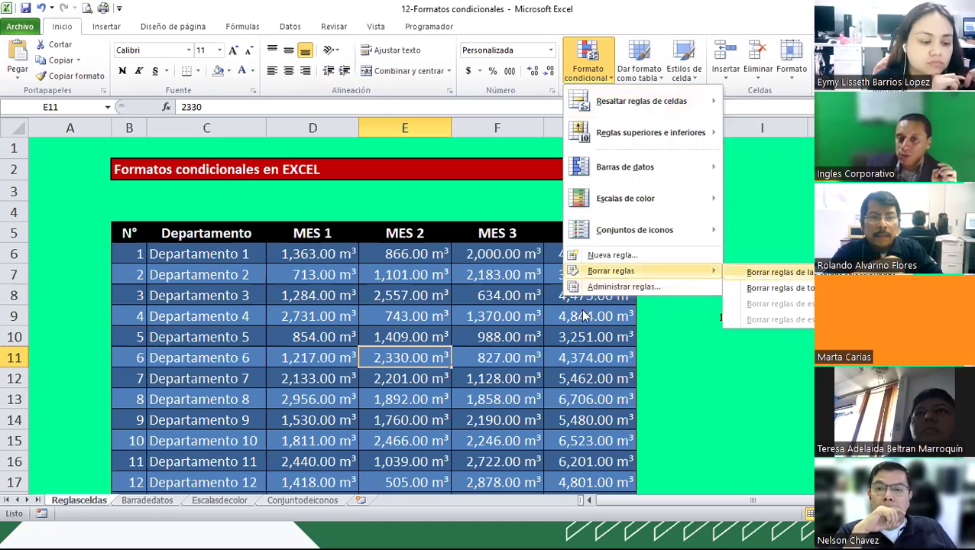
left_click(571, 274)
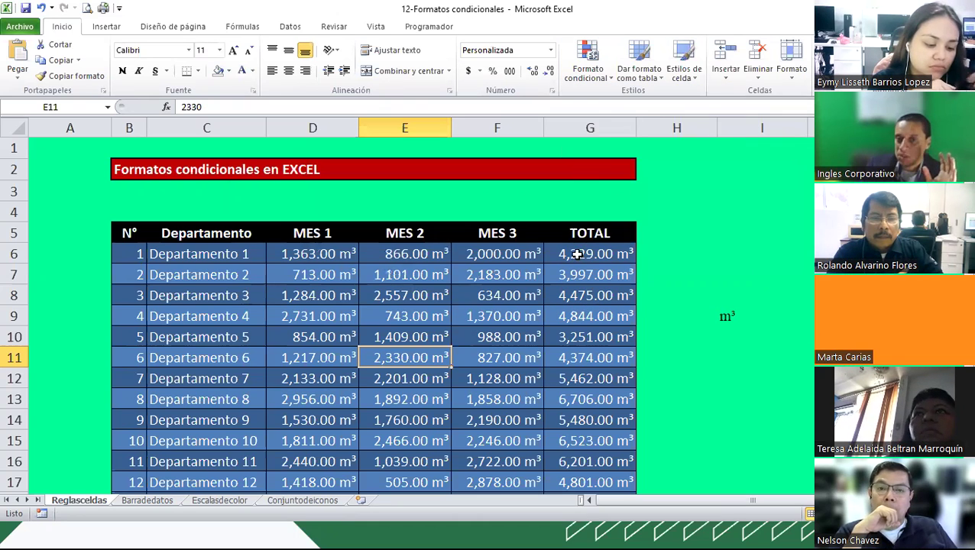
- Select the TOTAL values G6:G20 and start a new conditional formatting rule
mouse_move(577, 253)
left_mouse_down()
mouse_move(599, 499)
mouse_move(592, 444)
mouse_move(590, 462)
left_mouse_up()
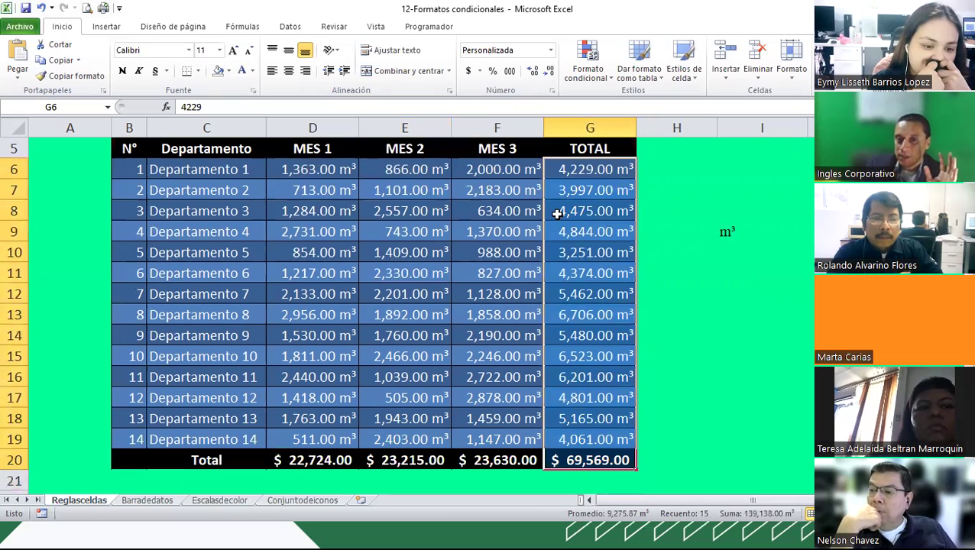
left_click(602, 89)
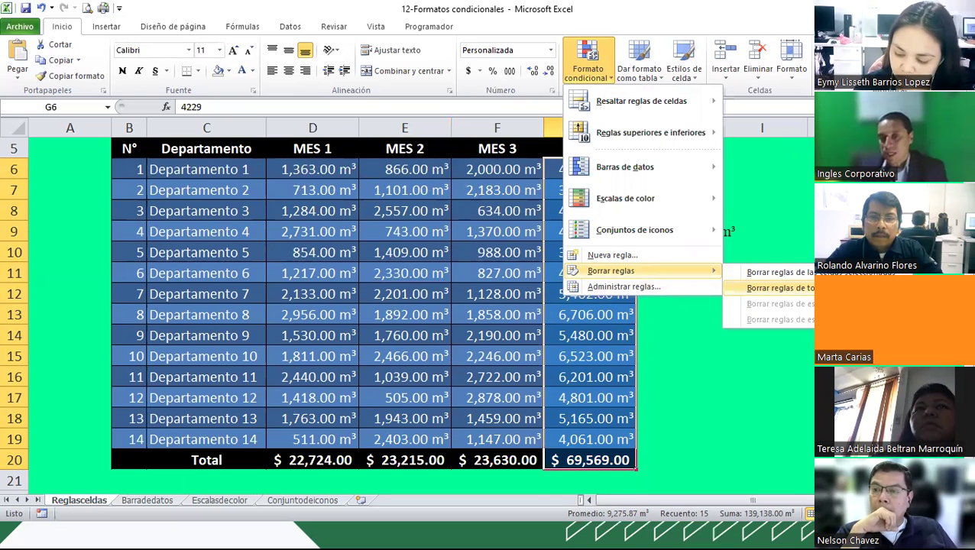
left_click(618, 256)
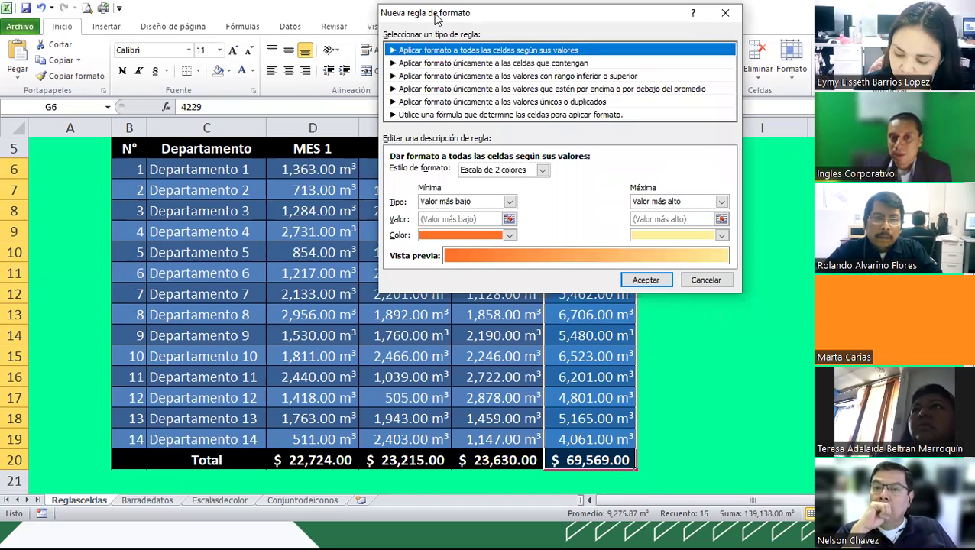
- Browse the rule types, ending on formatting only cells that contain values
key("Down")
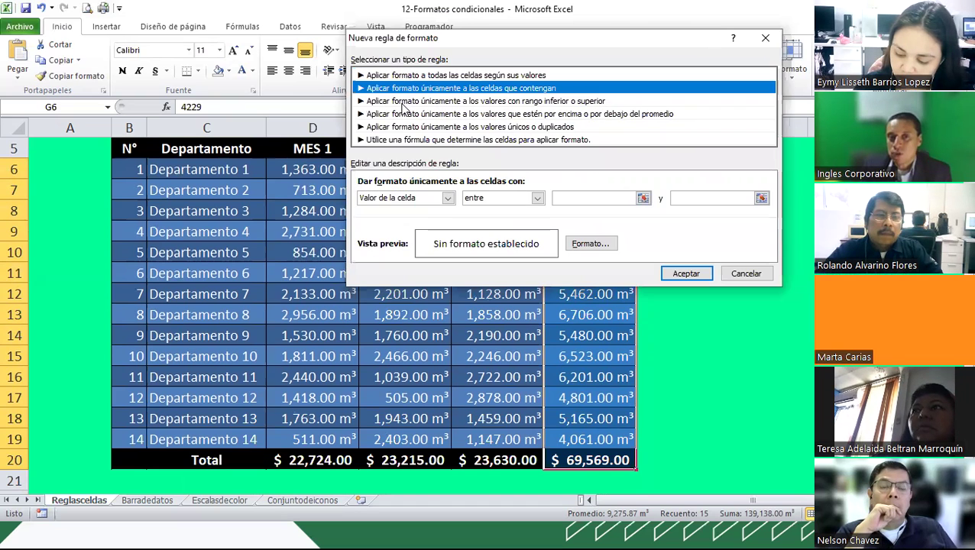
key("Down")
key("Down")
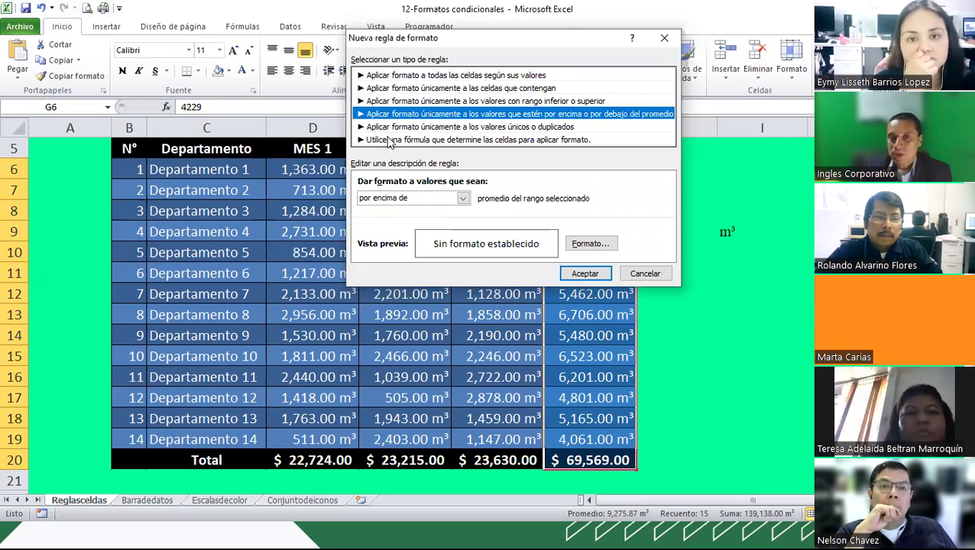
left_click(402, 142)
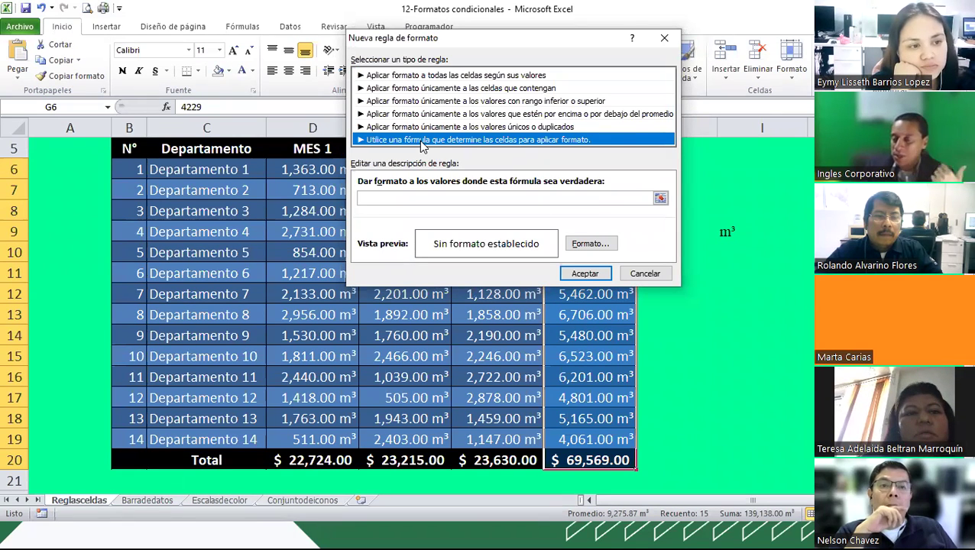
left_click(397, 76)
left_click(405, 89)
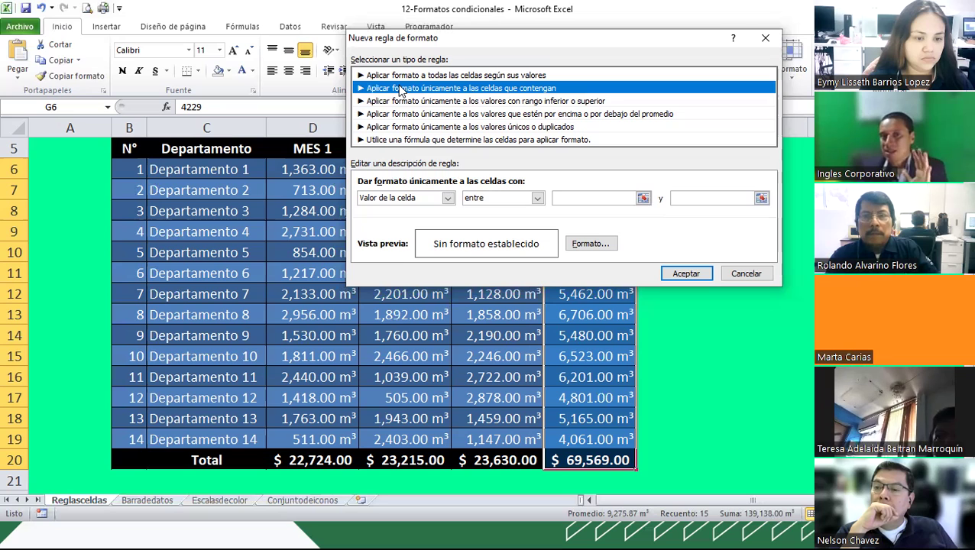
- Preview the top/bottom, formula and two-colour scale rule types, then cancel Nueva regla de formato
left_click(397, 102)
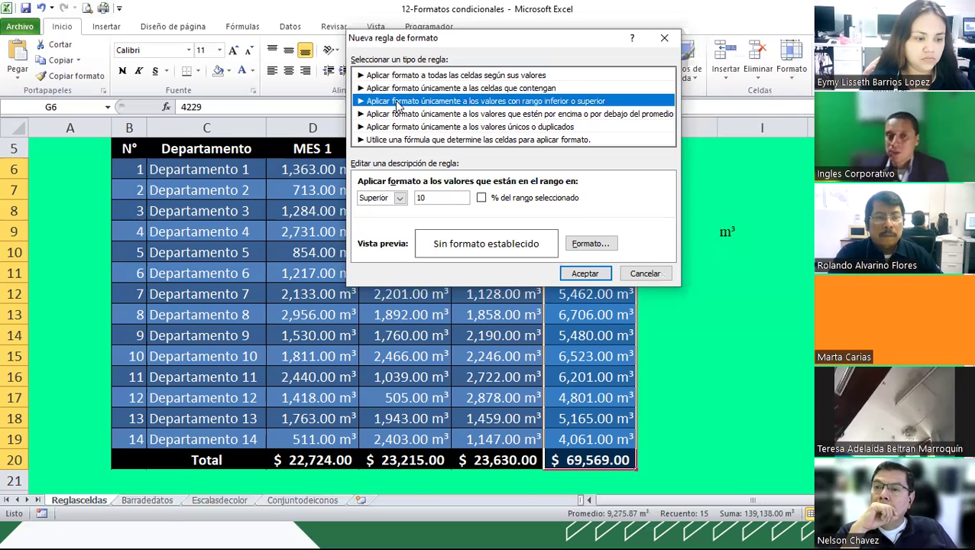
left_click(382, 141)
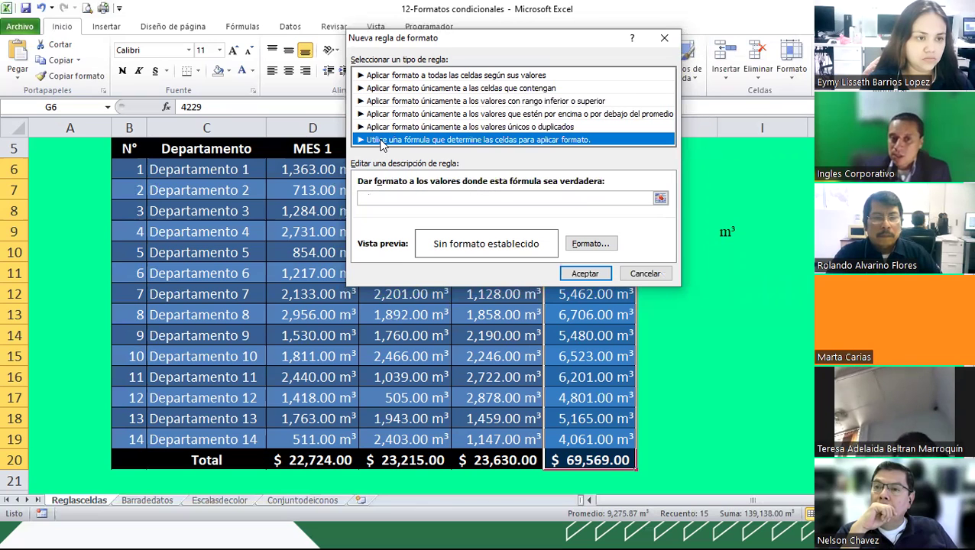
left_click(386, 76)
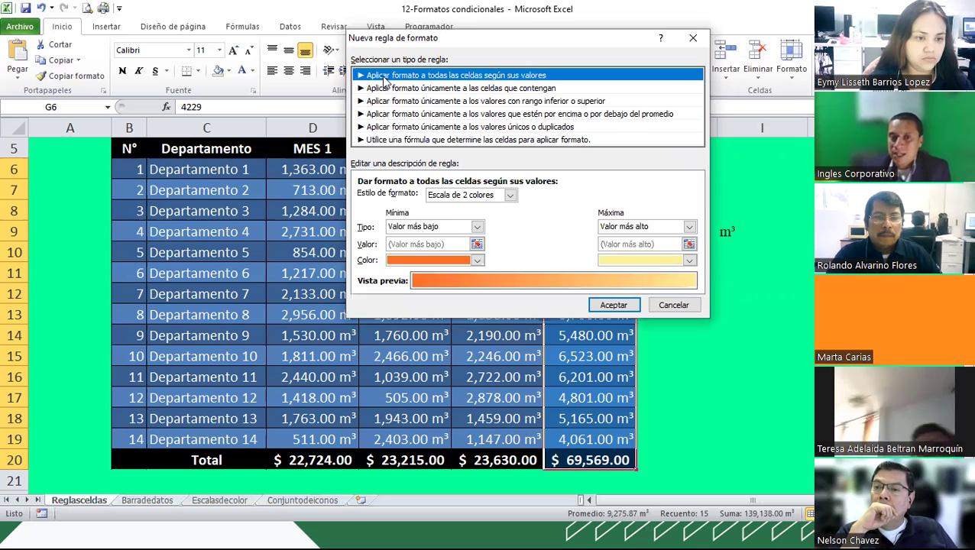
left_click(429, 139)
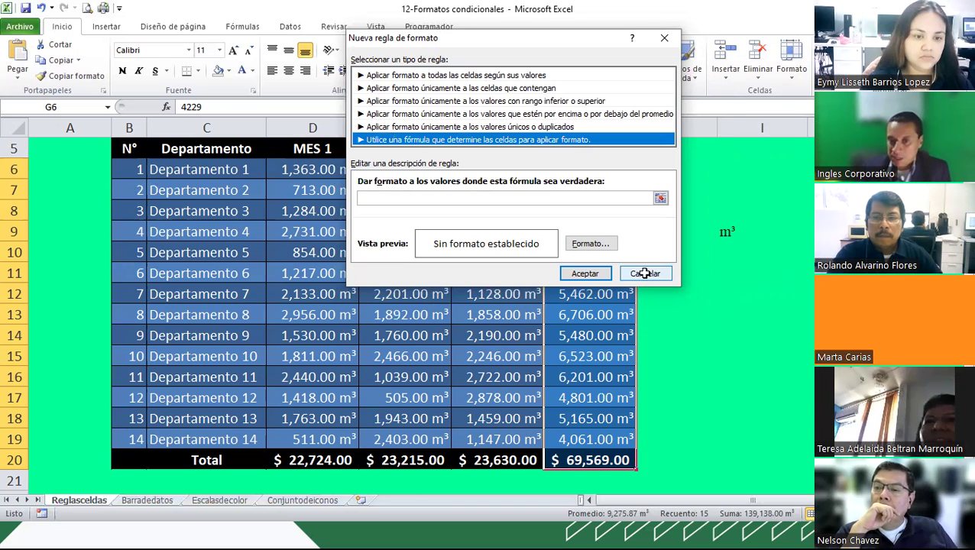
key("Escape")
left_click(693, 265)
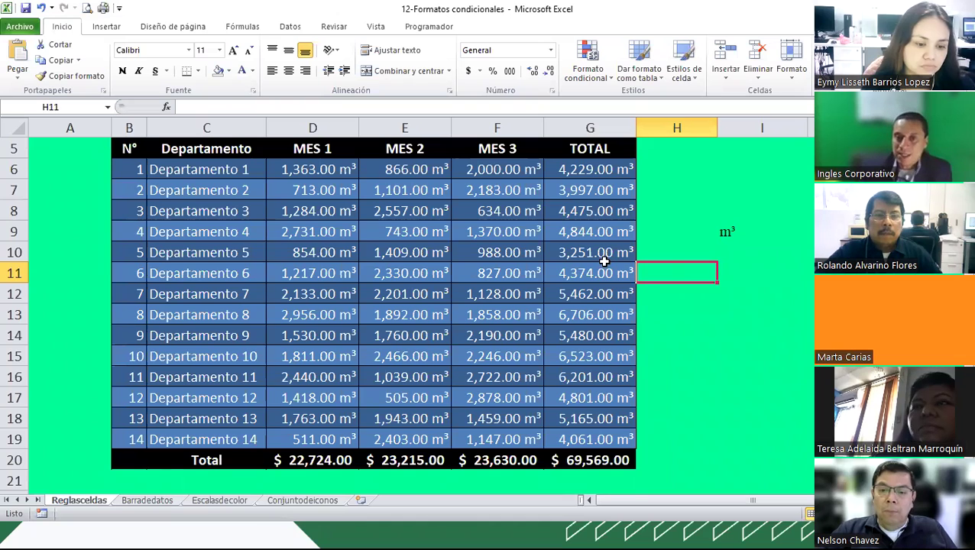
- Present the Editar regla de formato and rules manager slides, then return to Excel
left_click(706, 327)
key("alt+Tab")
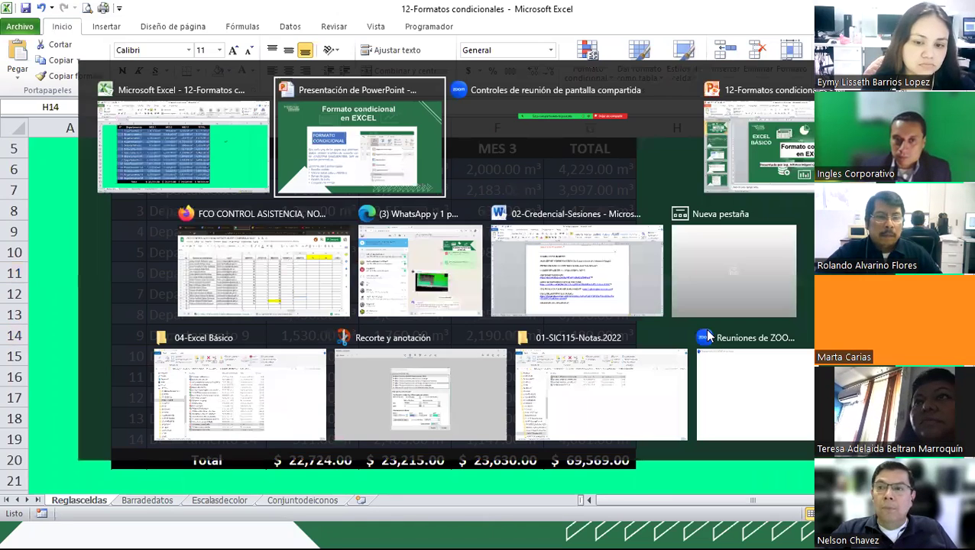
key("Right")
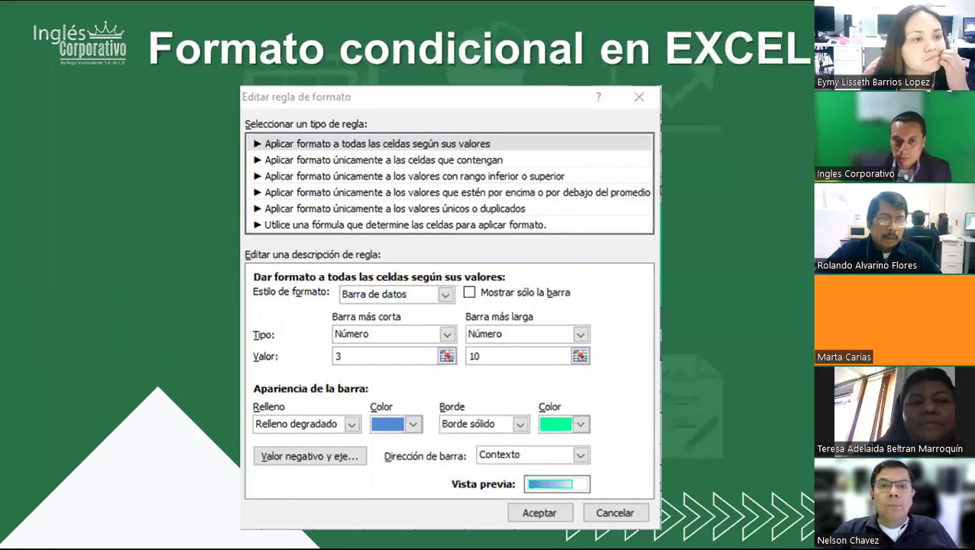
key("Right")
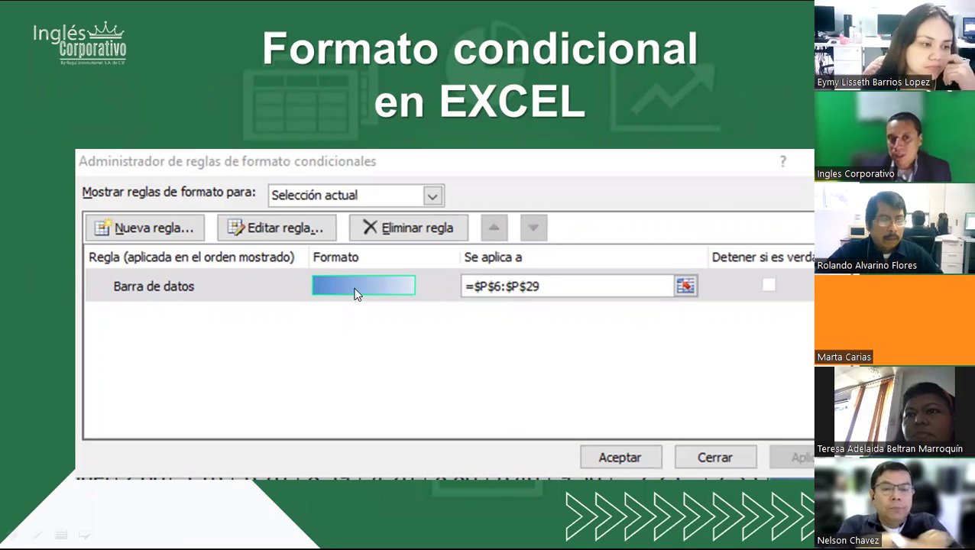
key("alt+Tab")
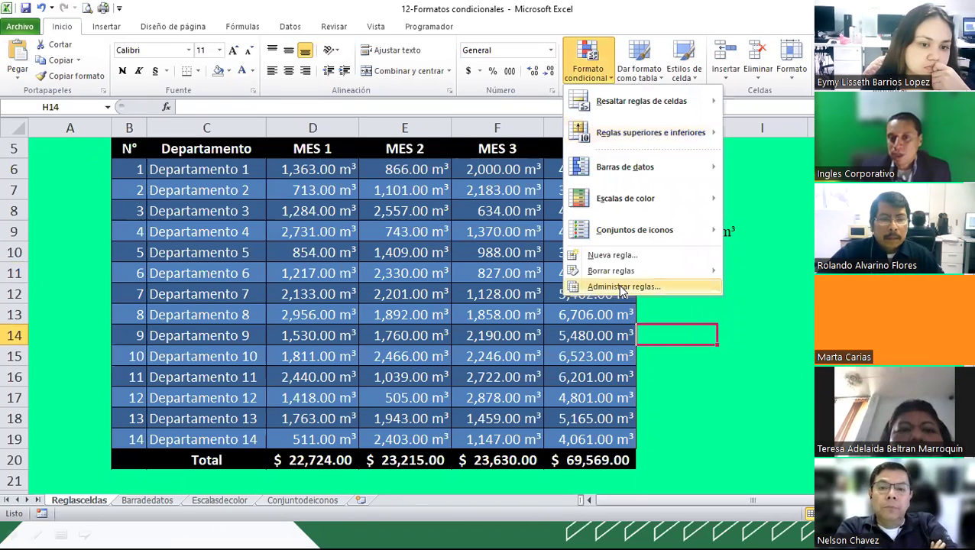
key("alt+Tab")
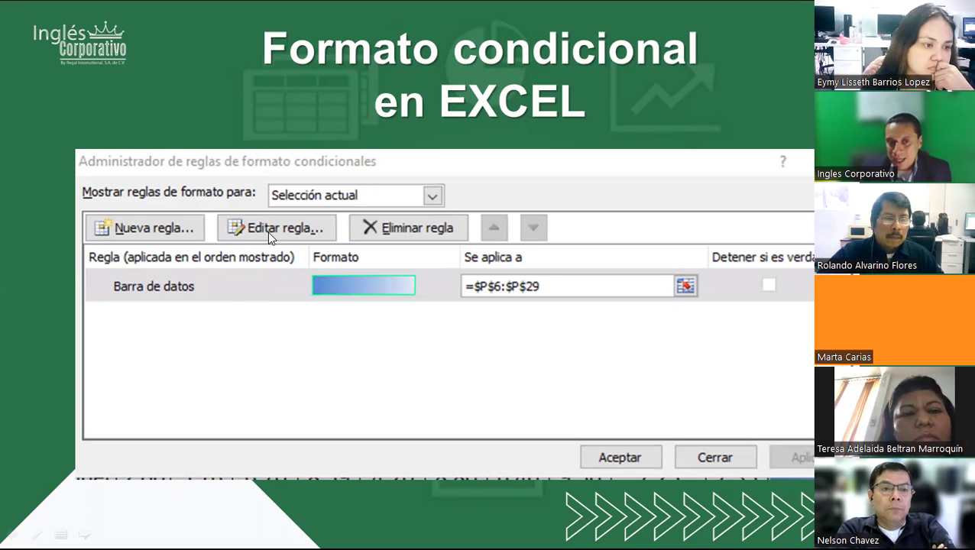
key("alt+Tab")
key("alt+Tab")
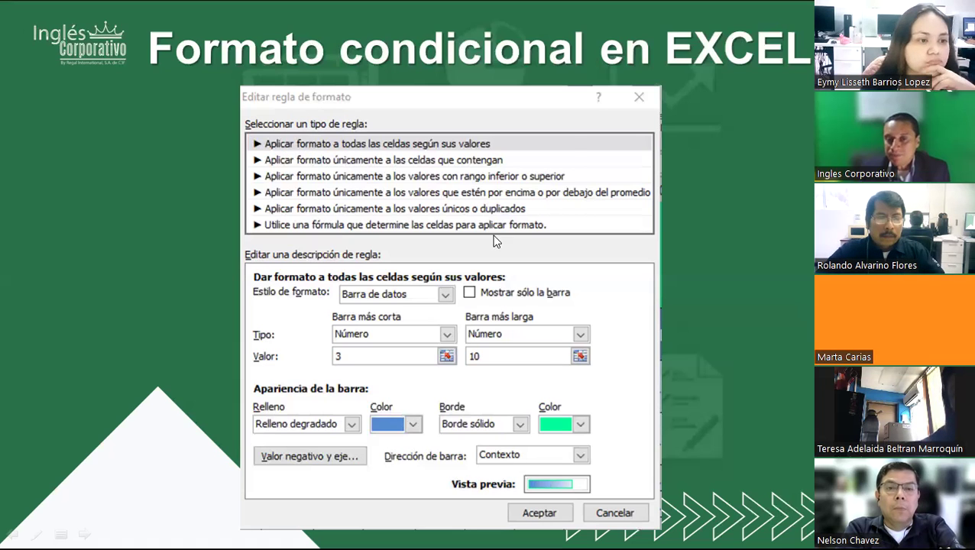
key("alt+Tab")
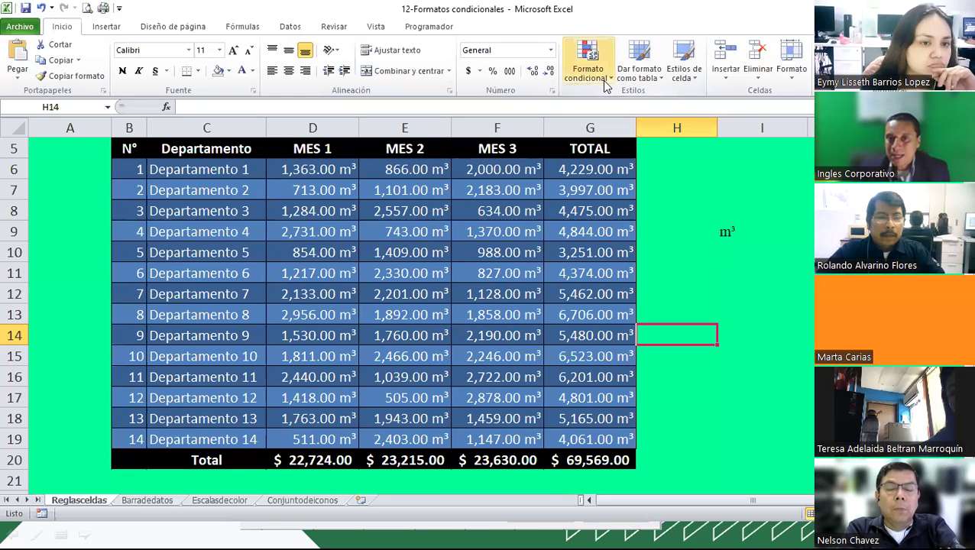
- Open and close Formato condicional, end the PowerPoint slideshow, and bring Excel back to the front
left_click(596, 72)
mouse_move(641, 101)
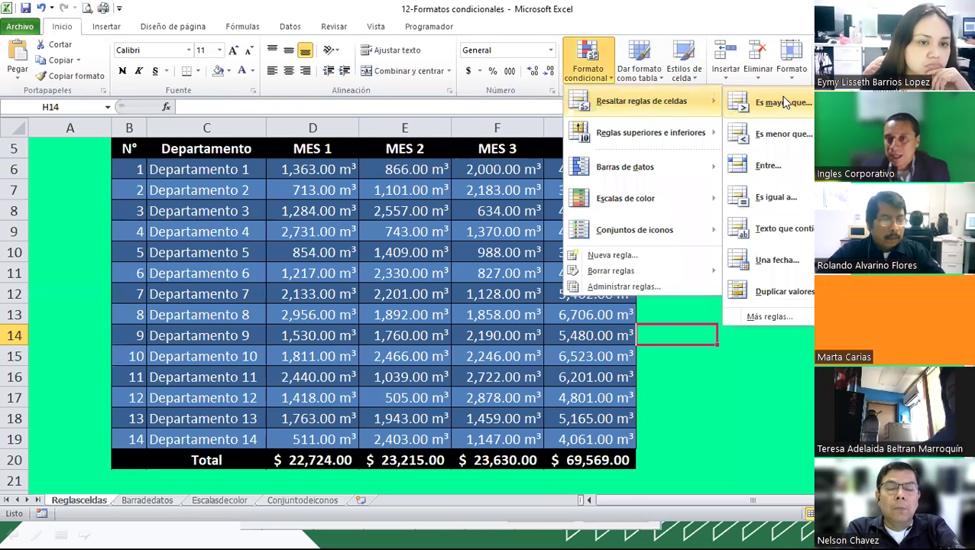
left_click(610, 80)
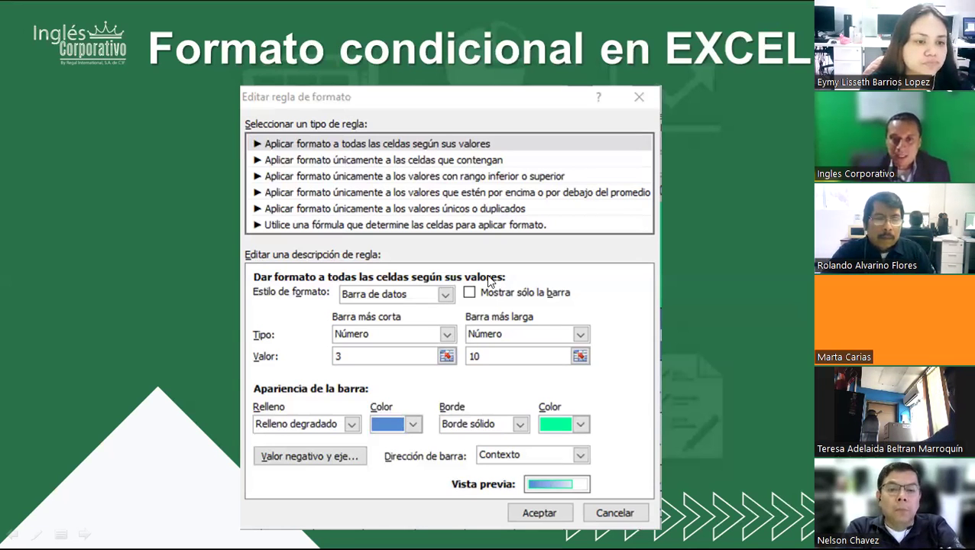
key("Escape")
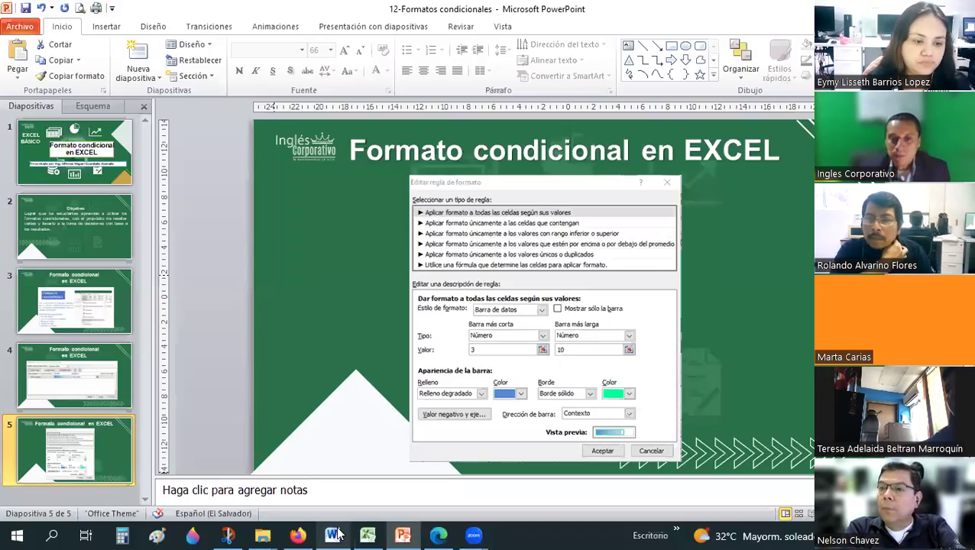
left_click(367, 535)
left_click(440, 354)
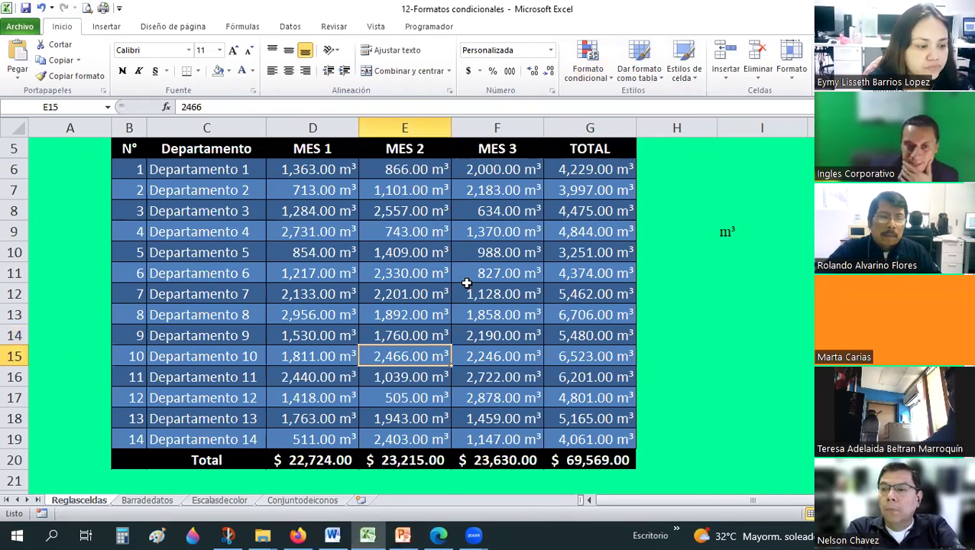
scroll(463, 279, "up", 1)
scroll(458, 274, "up", 1)
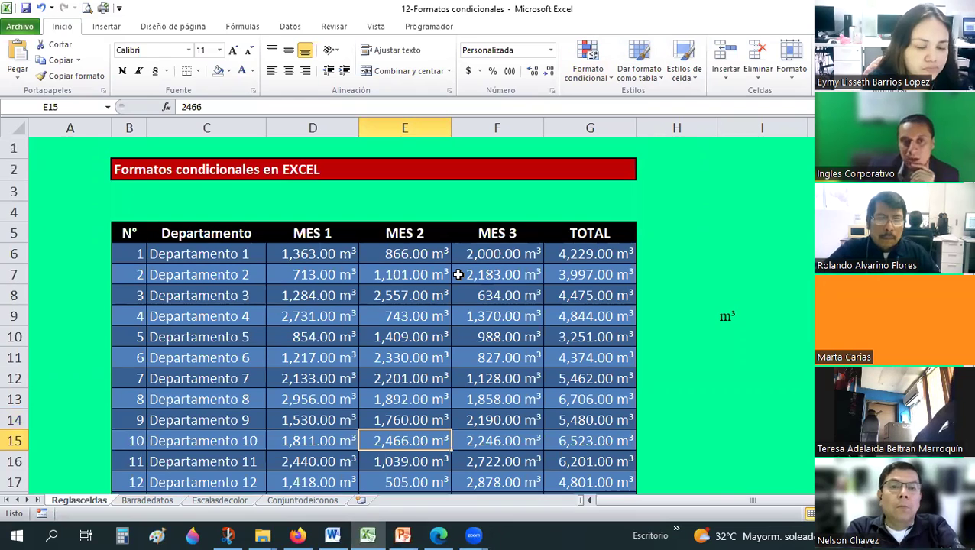
scroll(458, 273, "down", 1)
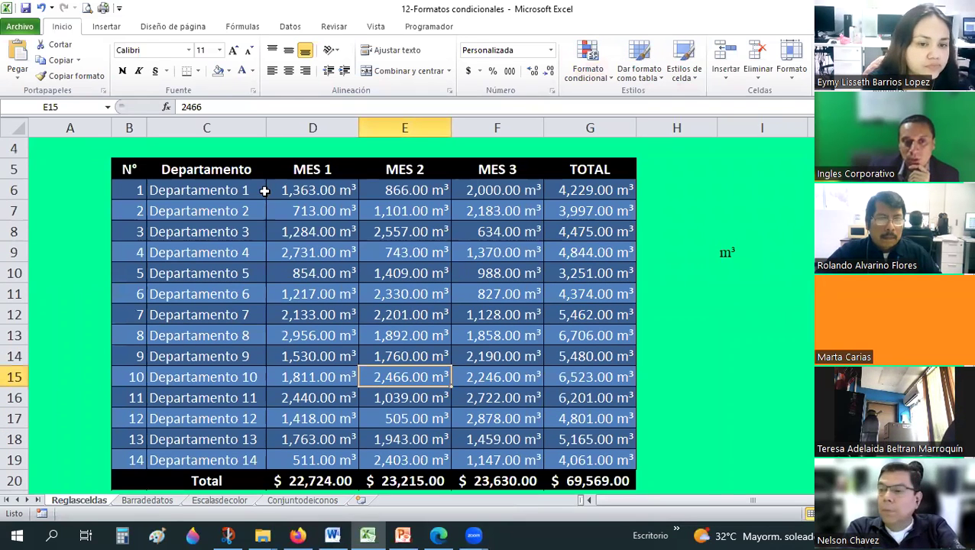
left_click_drag(246, 191, 245, 454)
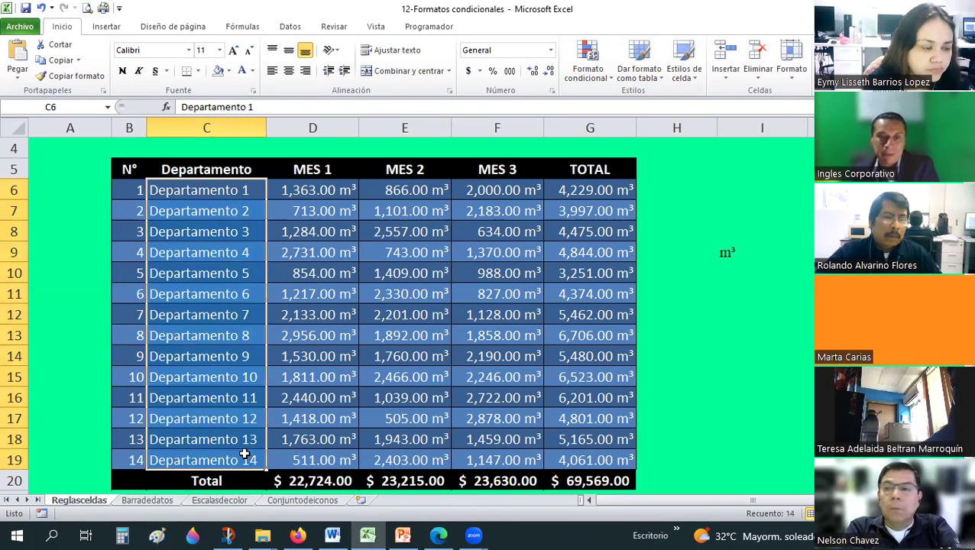
left_click(233, 290)
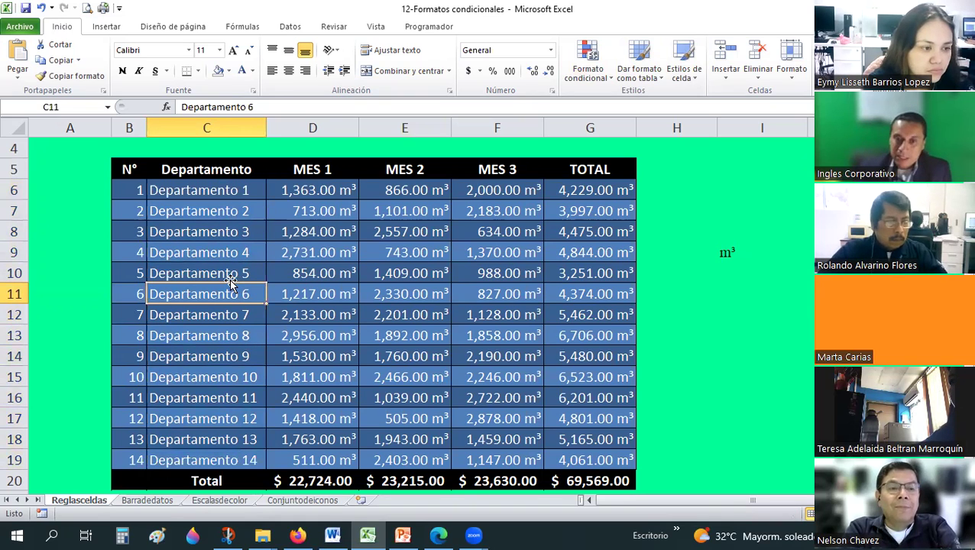
left_click(311, 190)
left_click(312, 168)
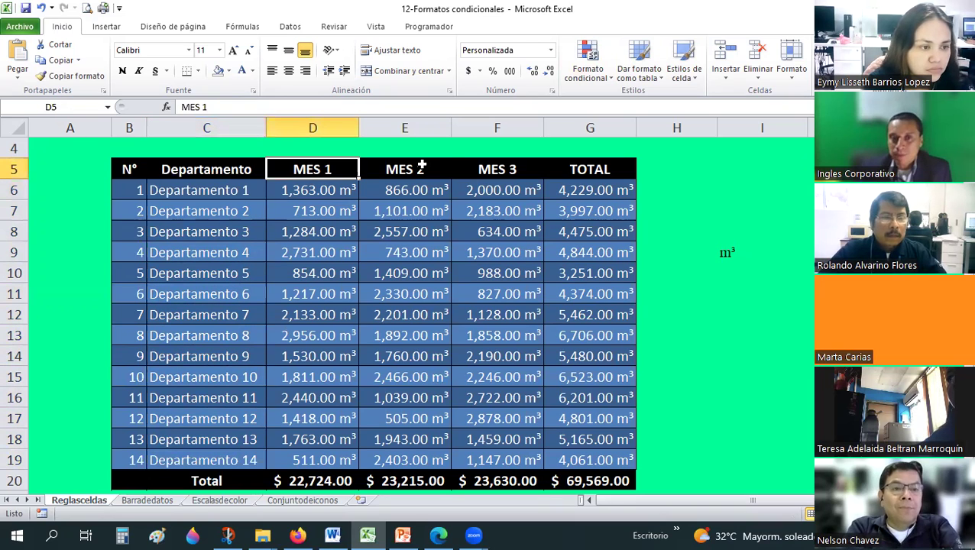
left_click(456, 161, "shift")
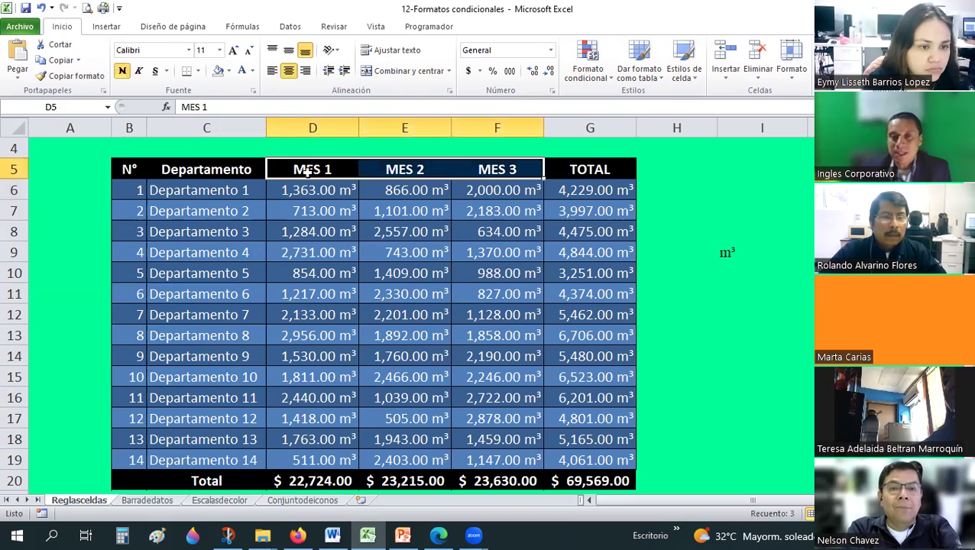
left_click(566, 193)
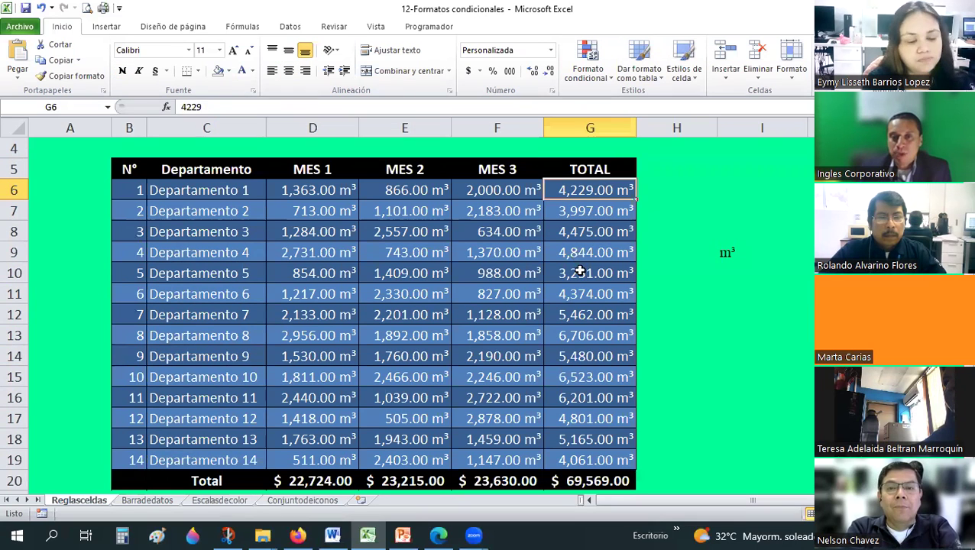
left_click(587, 315)
left_click(588, 463)
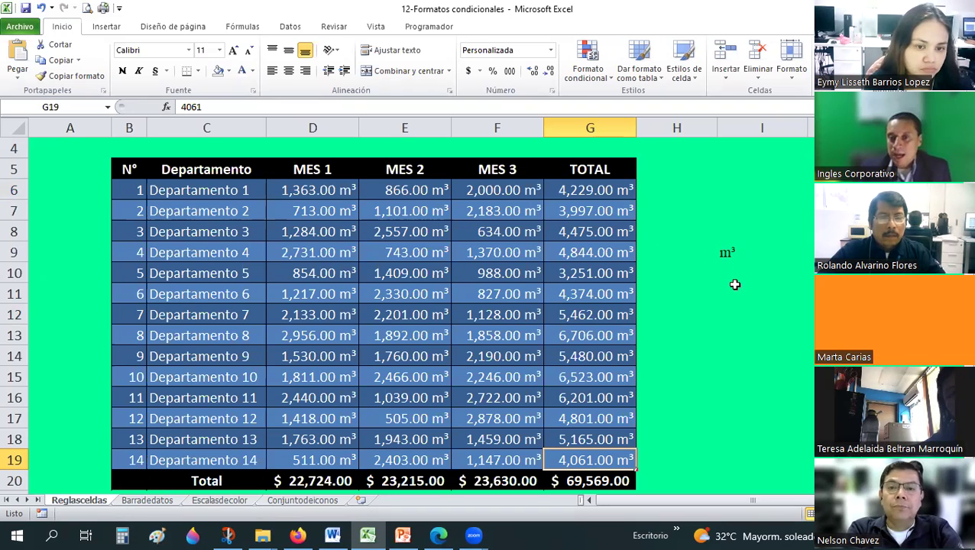
- Enter the label 'Máx' in cell I11
left_click(735, 284)
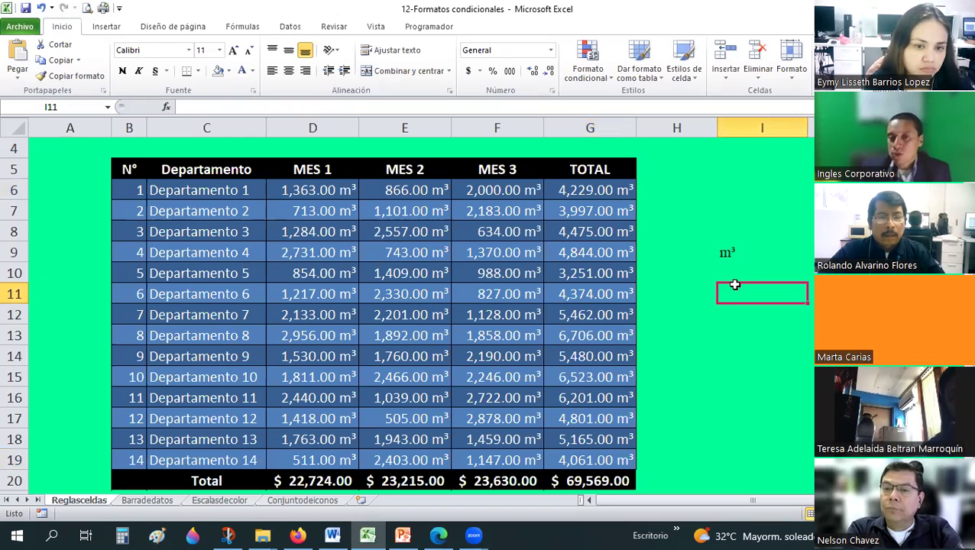
type("M")
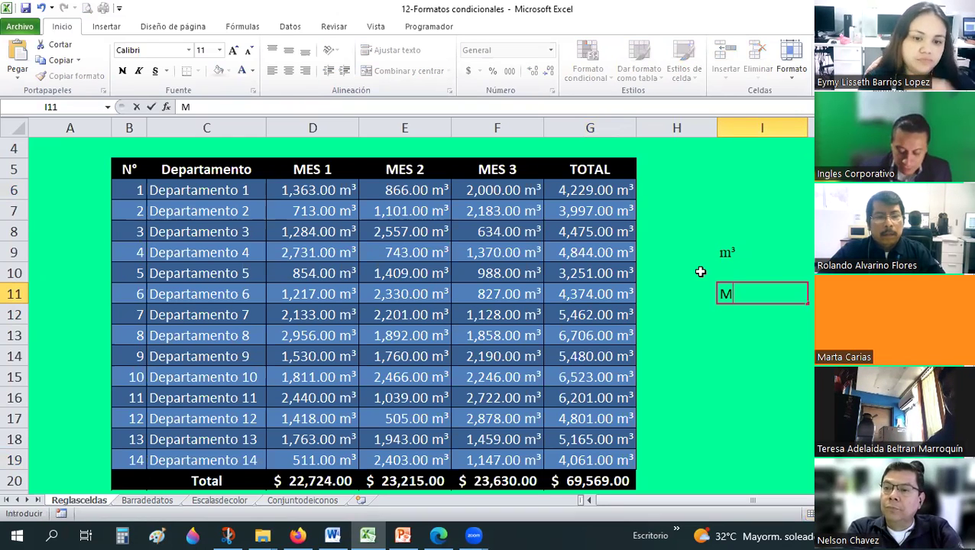
type("3x")
key("BackSpace")
key("BackSpace")
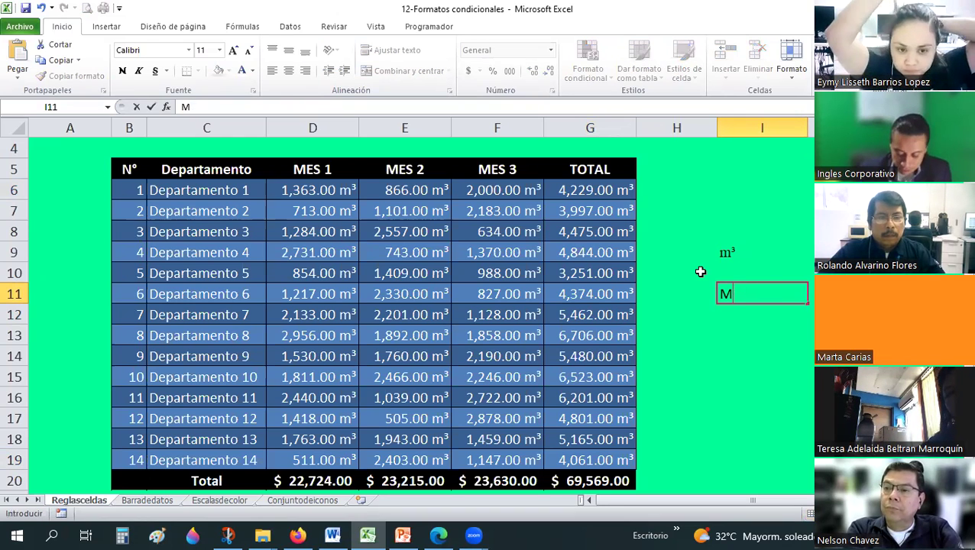
type("áx")
key("Return")
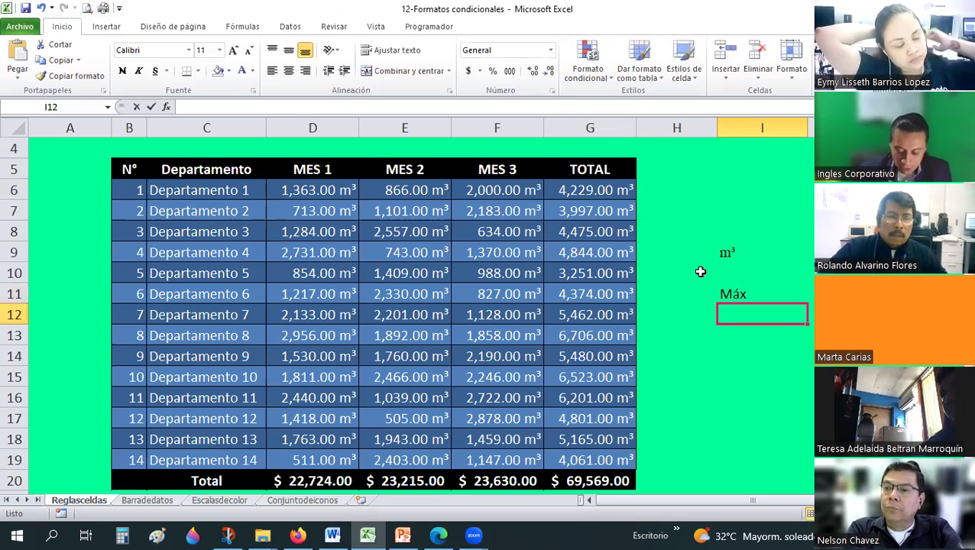
- Enter the label 'Mín.' in cell I12, correcting the typos
type("M{")
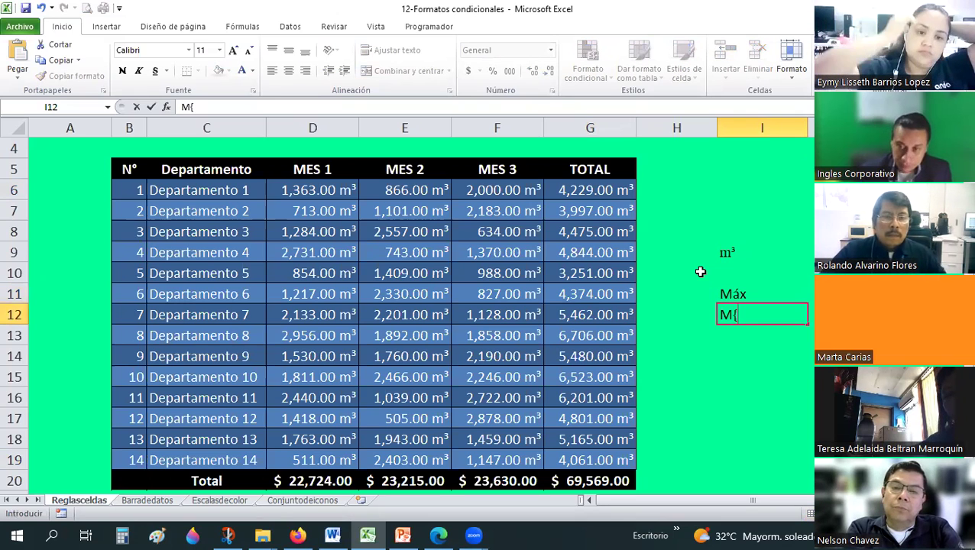
key("BackSpace")
type("ín")
key("BackSpace")
key("BackSpace")
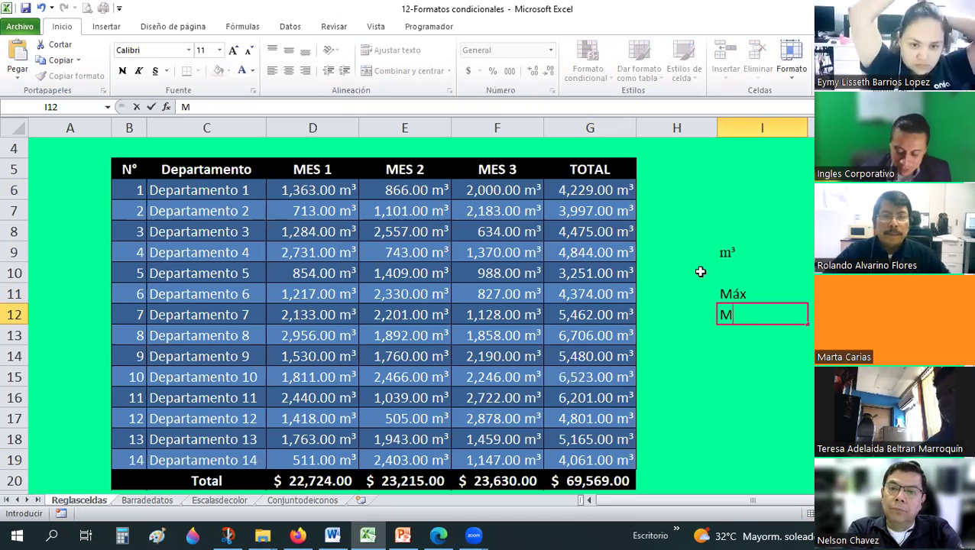
type("ín,")
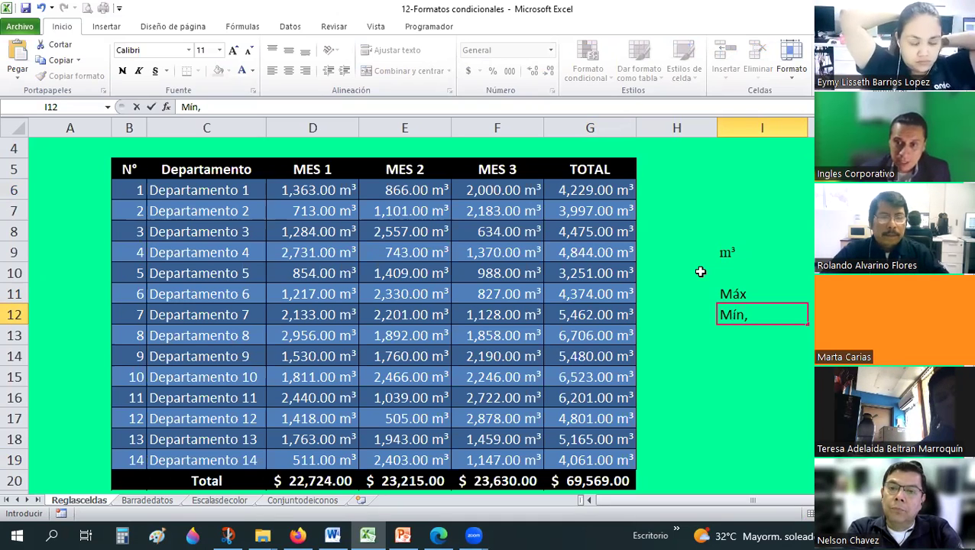
key("BackSpace")
type(".")
key("Return")
- Complete I11 as 'Máx.' and move into J11 beside it
key("Up")
key("Up")
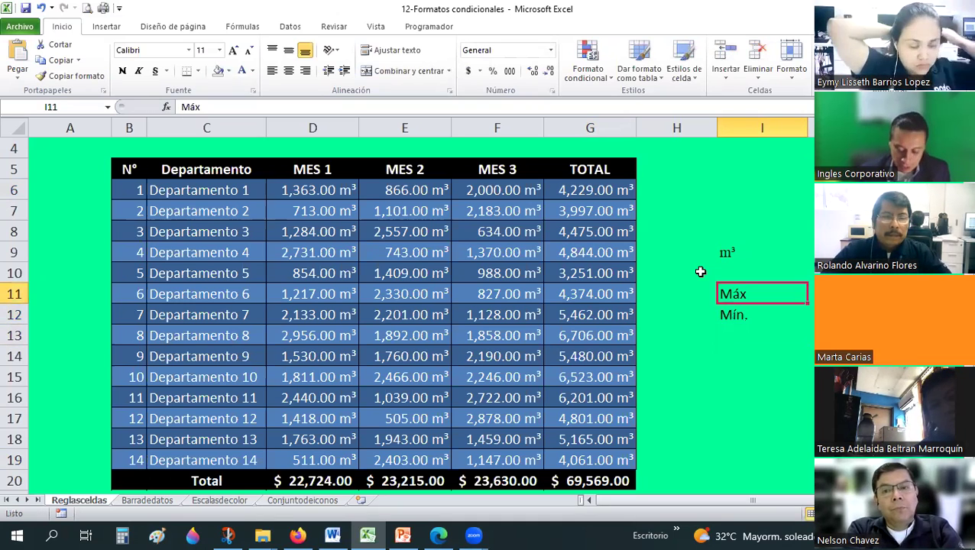
key("F2")
type(".")
key("Return")
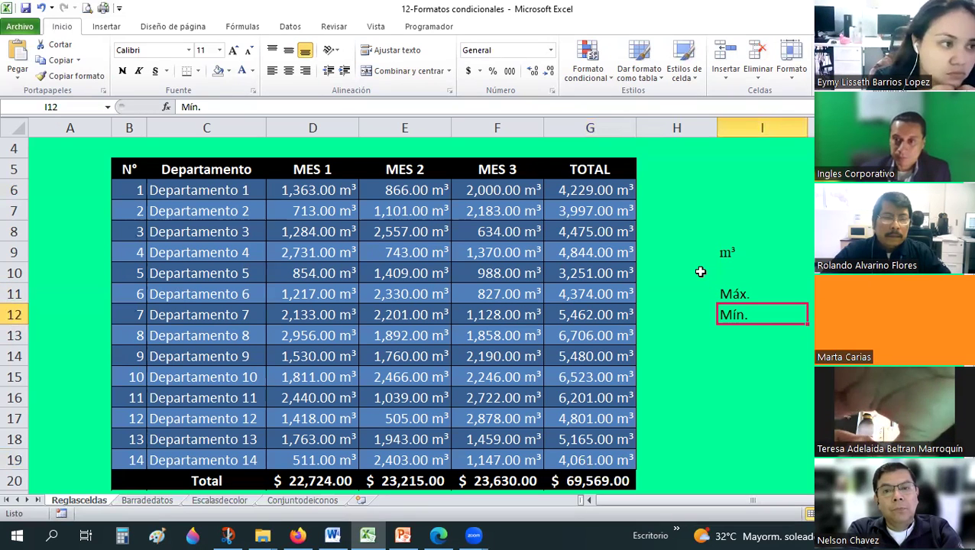
key("Up")
key("Right")
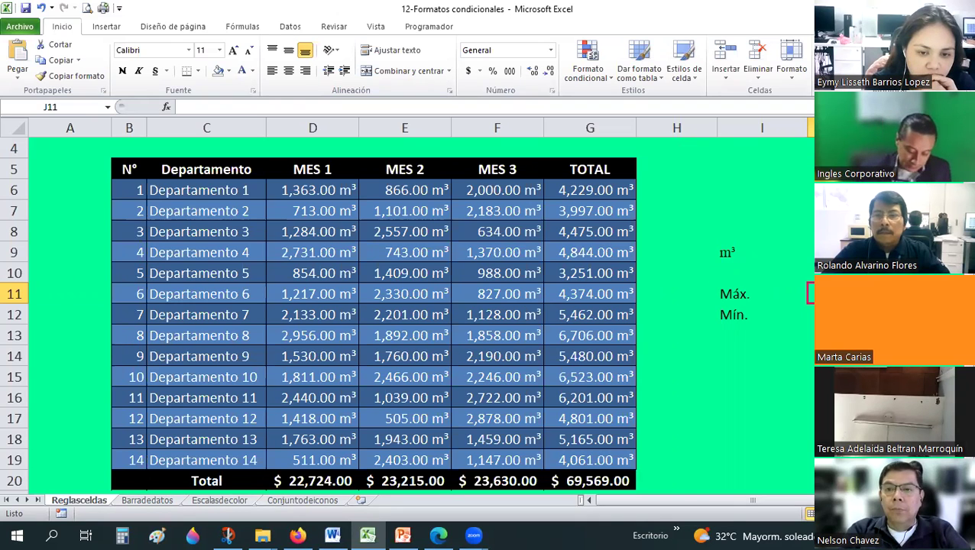
- Enter =MAX(G6:G19) in J11 beside the Máx. label
type("=")
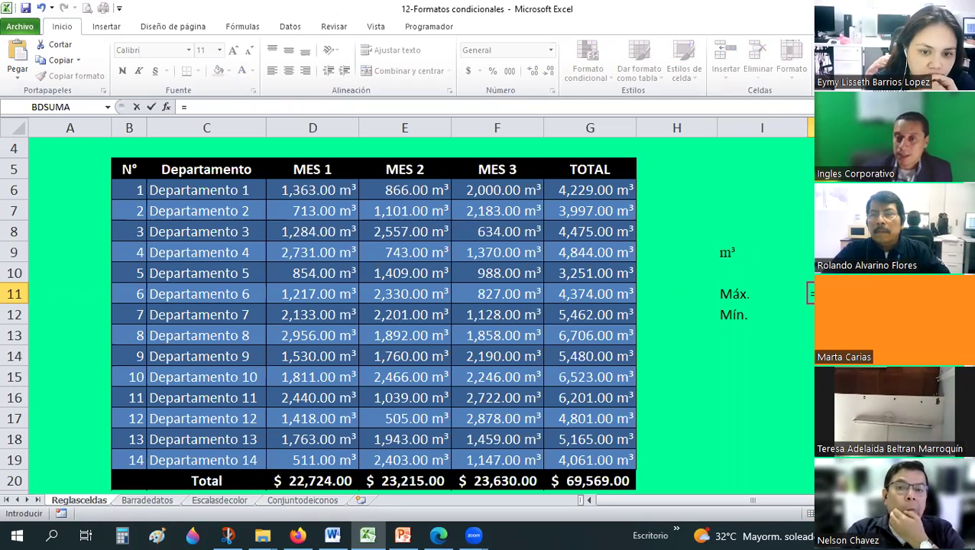
key("Escape")
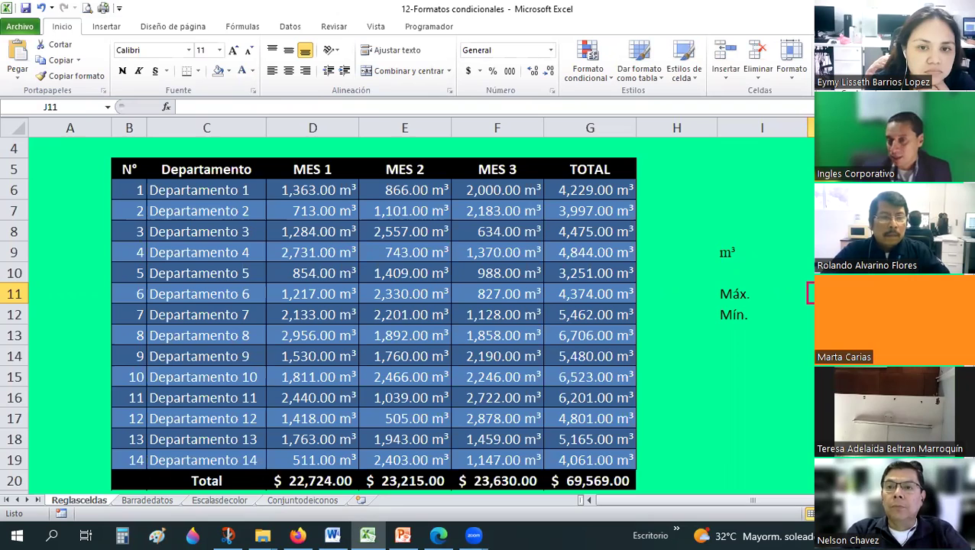
left_click(848, 161)
type("=MAX(D11:I11)")
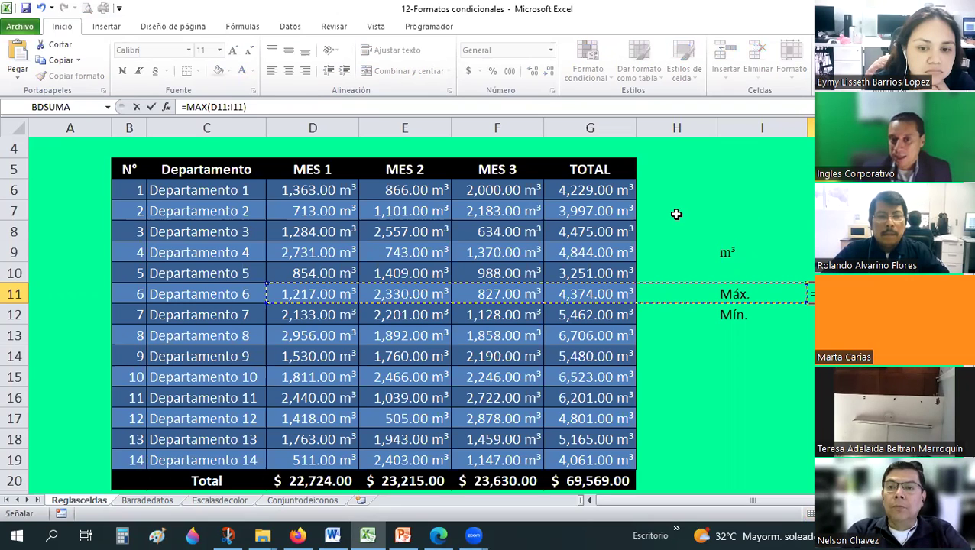
left_click(602, 190)
left_click_drag(602, 189, 595, 461)
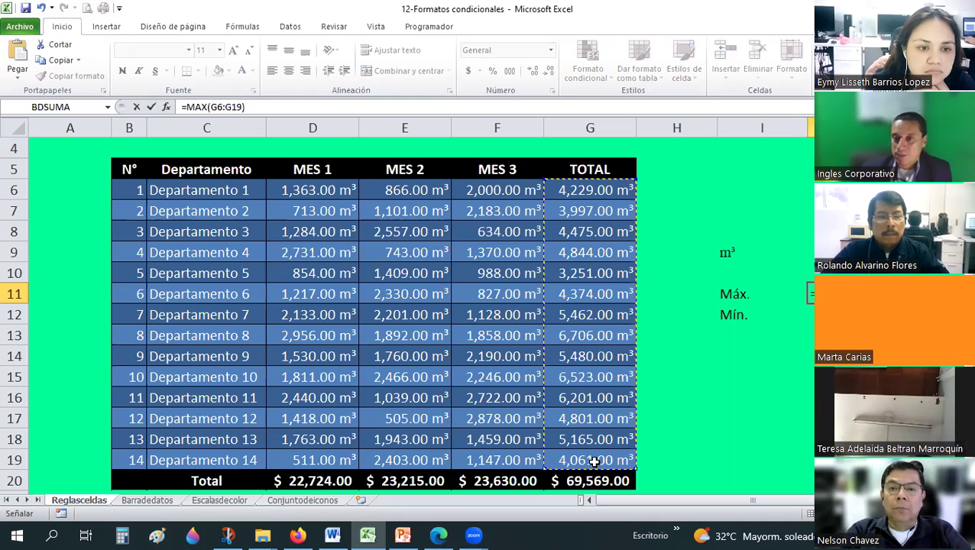
key("Return")
- Step through the TOTAL cells G10 to G14 to compare them with the maximum
key("Up")
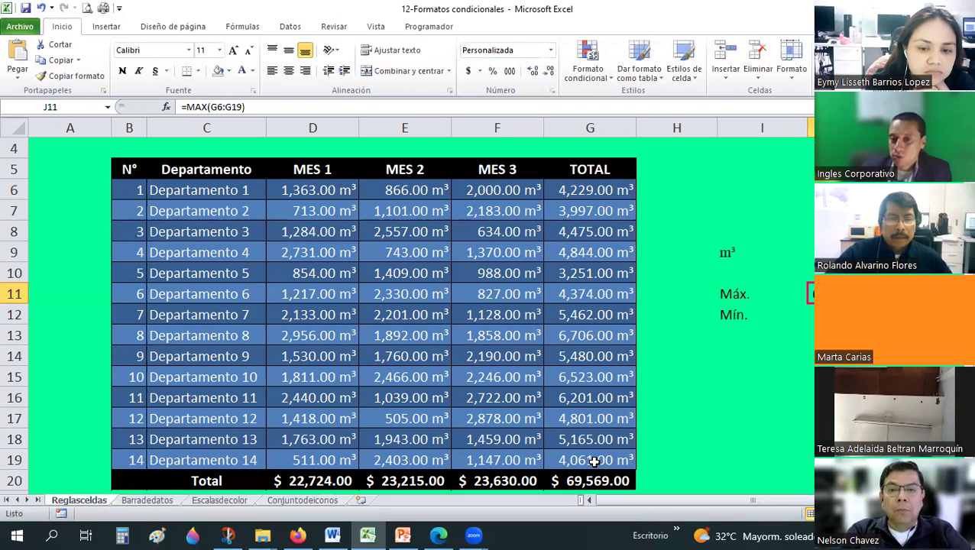
key("Left")
key("Left")
key("Left")
key("Down")
key("Down")
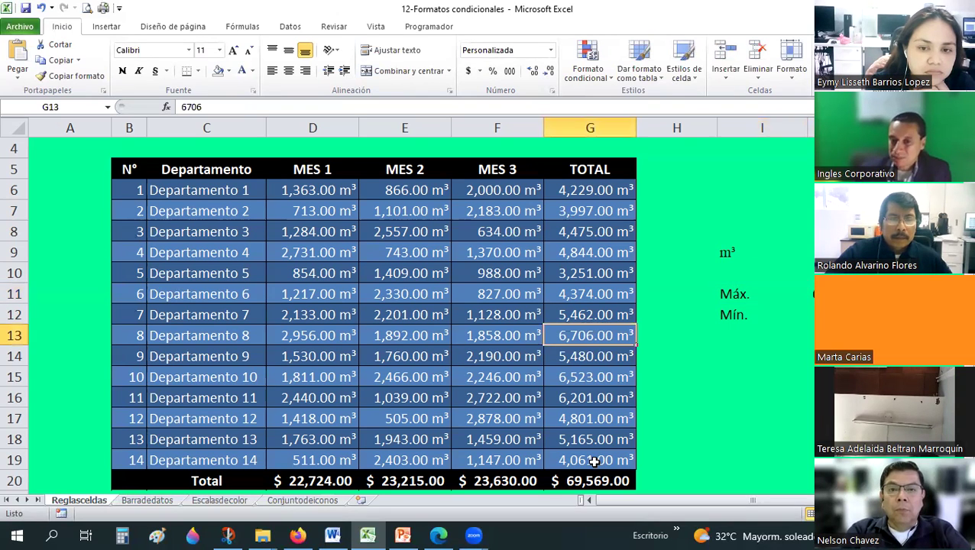
key("Down")
key("Down")
key("Down")
key("Up")
key("Up")
key("Up")
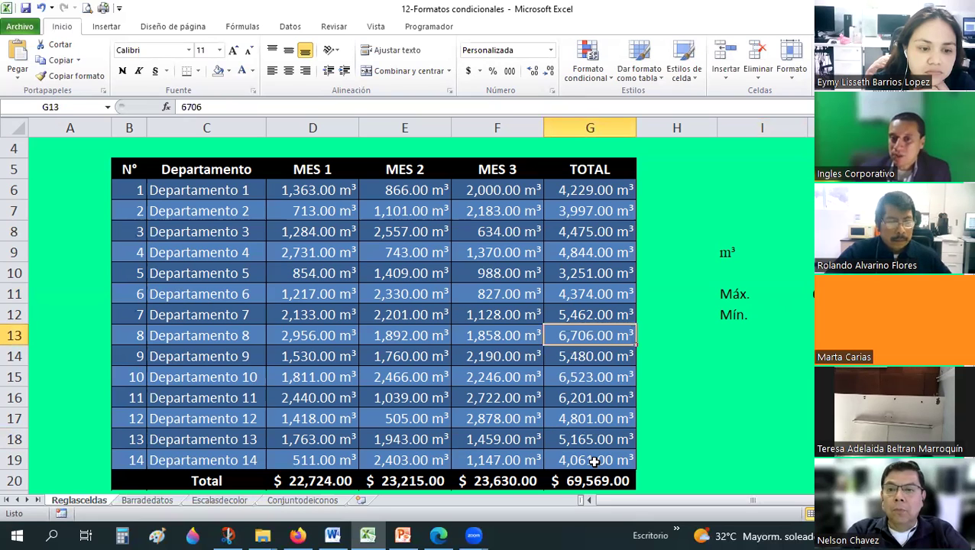
key("Up")
key("Up")
key("Up")
key("Down")
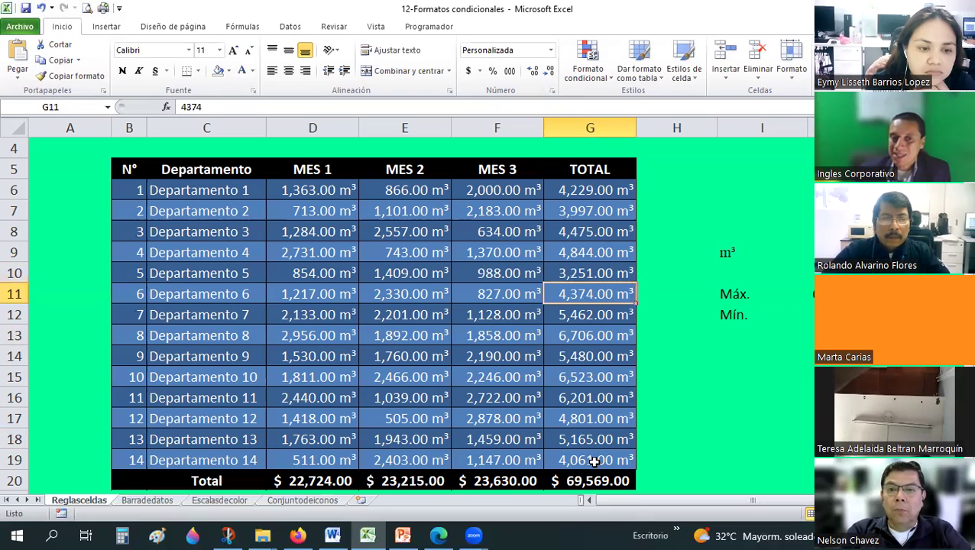
key("Down")
key("Down")
key("Down")
key("Up")
key("Up")
key("Up")
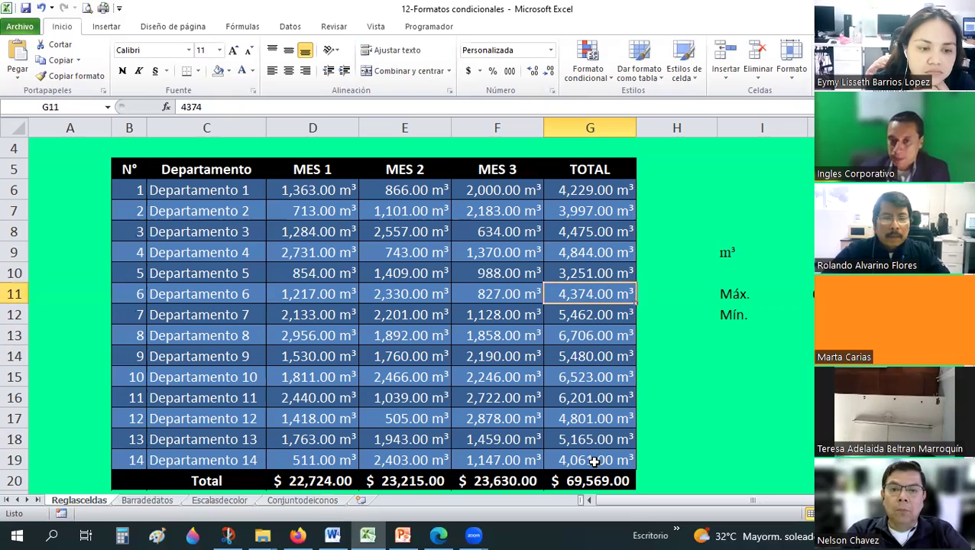
key("Right")
key("Right")
key("Right")
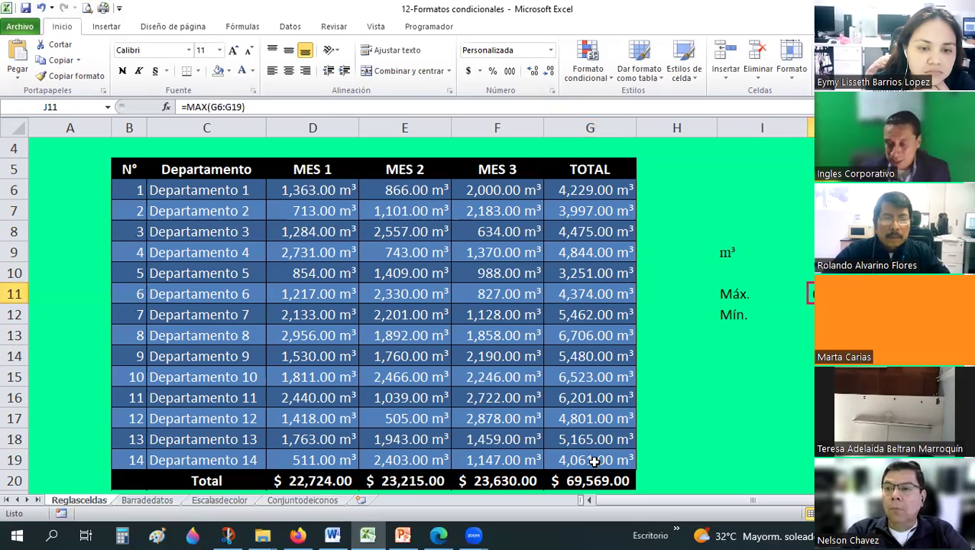
- Copy the maximum result in J11, then select empty cell J7
key("ctrl+c")
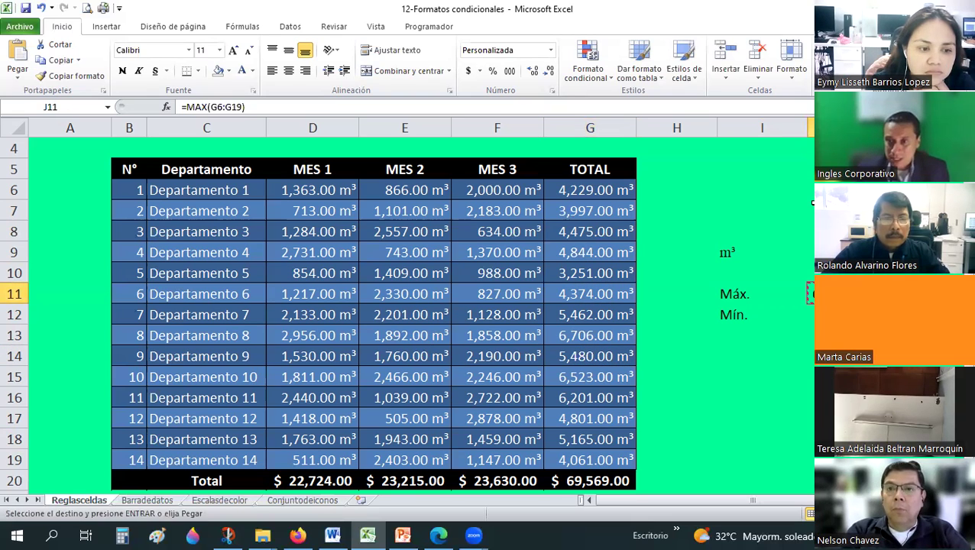
key("Escape")
left_click(811, 215)
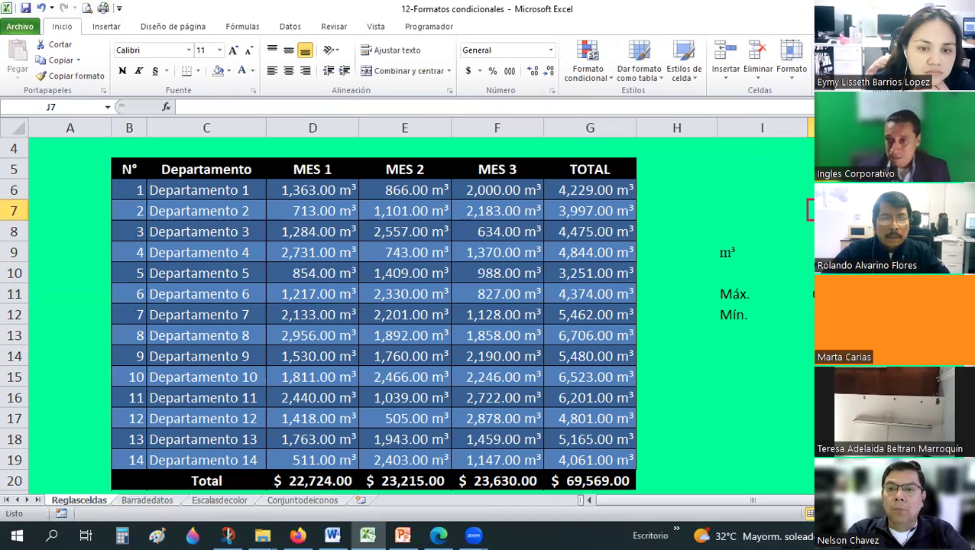
- Enter =MIN(G6:G19) in J12 beside Mín., then copy the maximum in J11
left_click(811, 314)
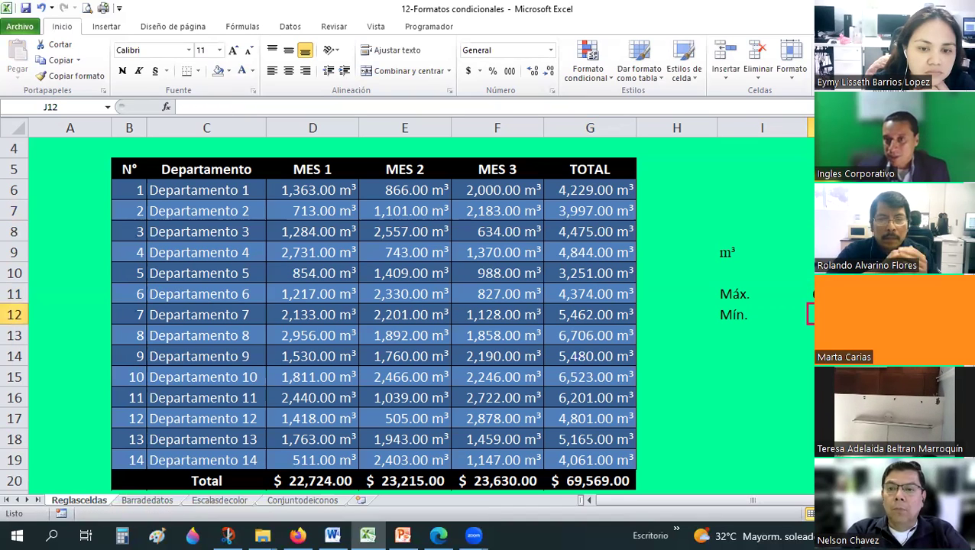
type("=MIN(")
key("Up")
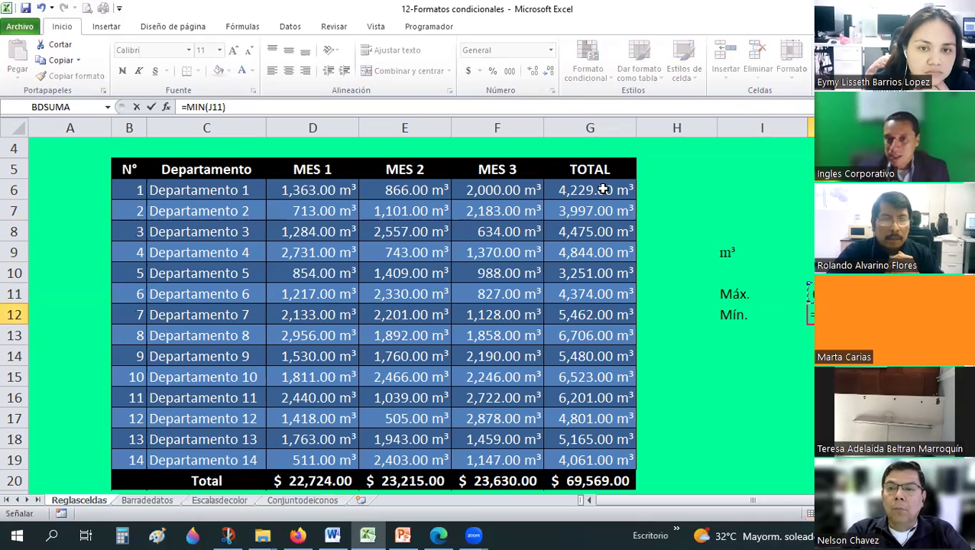
left_click_drag(589, 189, 592, 460)
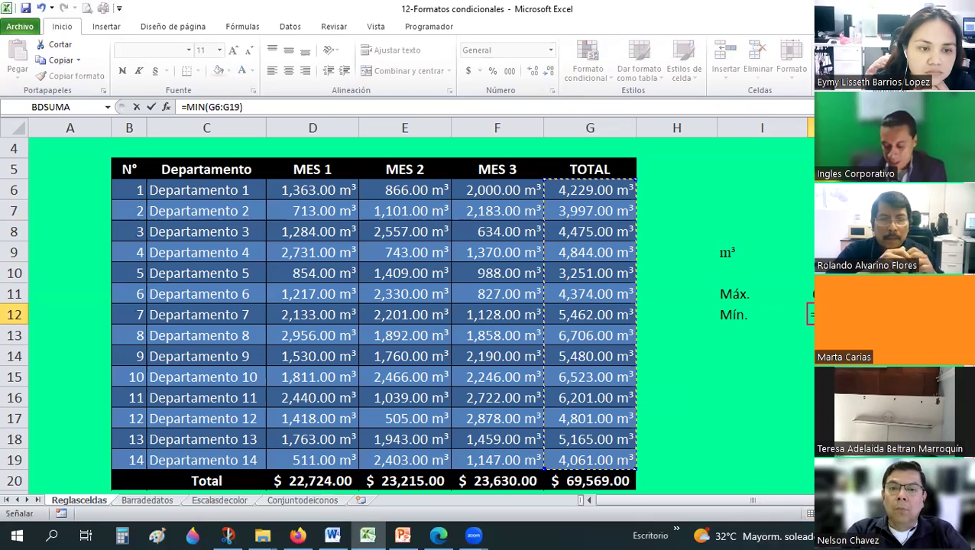
key("Return")
left_click(812, 293)
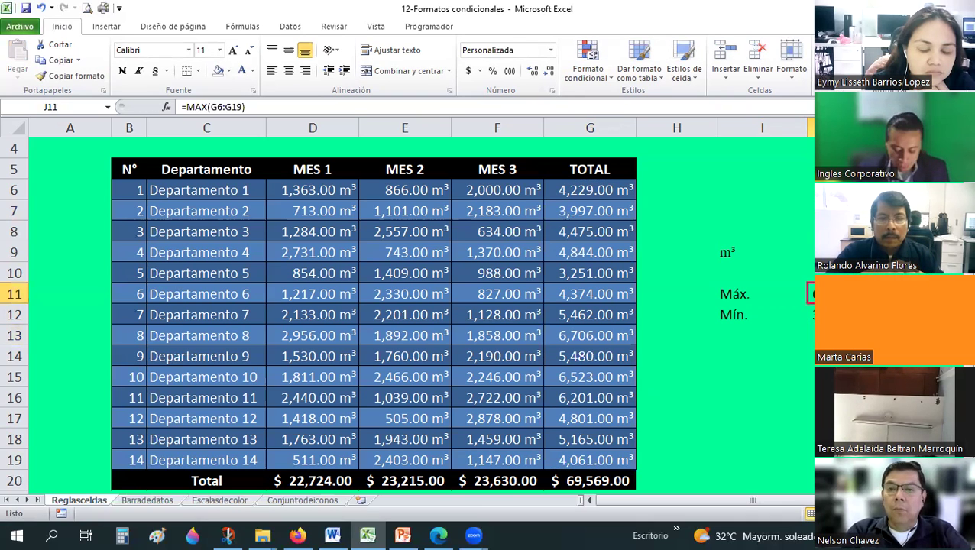
key("ctrl+c")
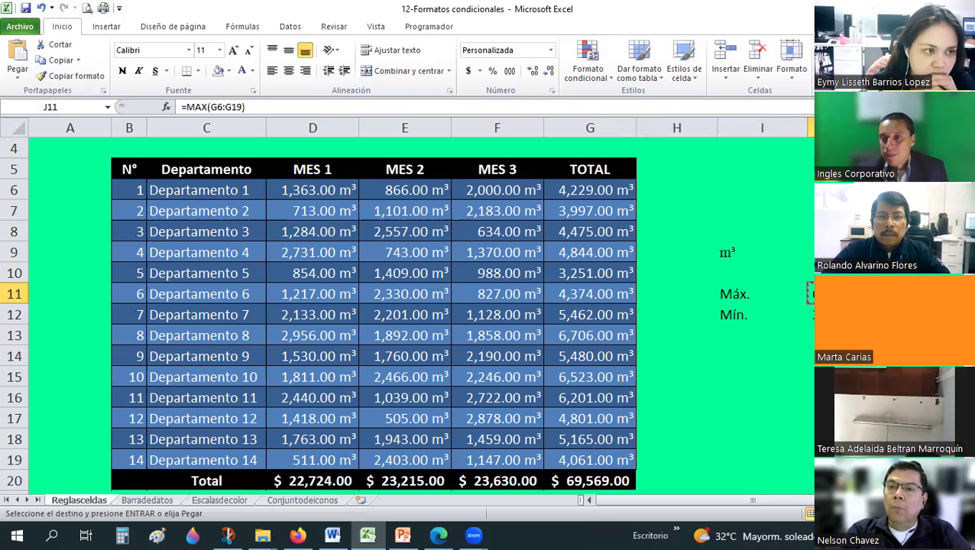
- Search the sheet for the pasted maximum value, which returns no match
key("ctrl+b")
left_click_drag(323, 102, 390, 103)
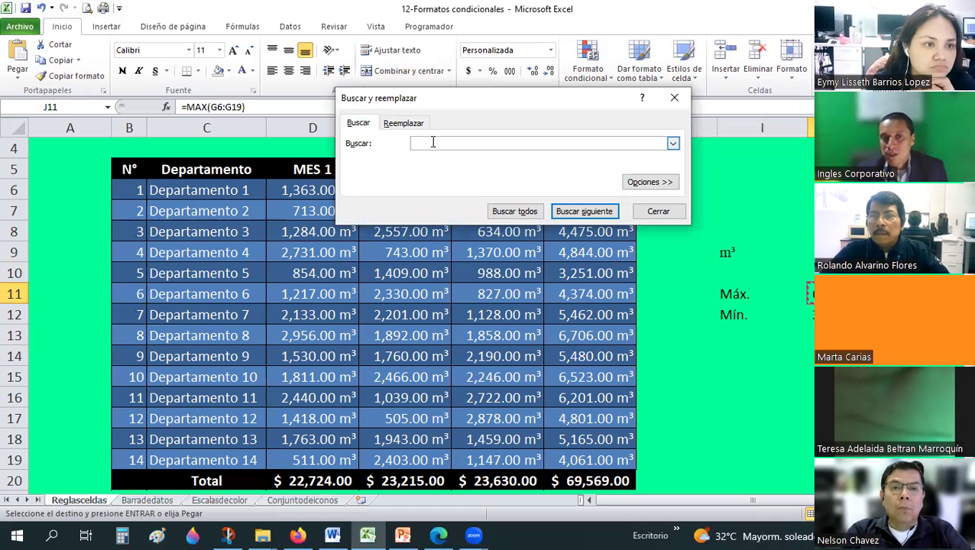
key("ctrl+v")
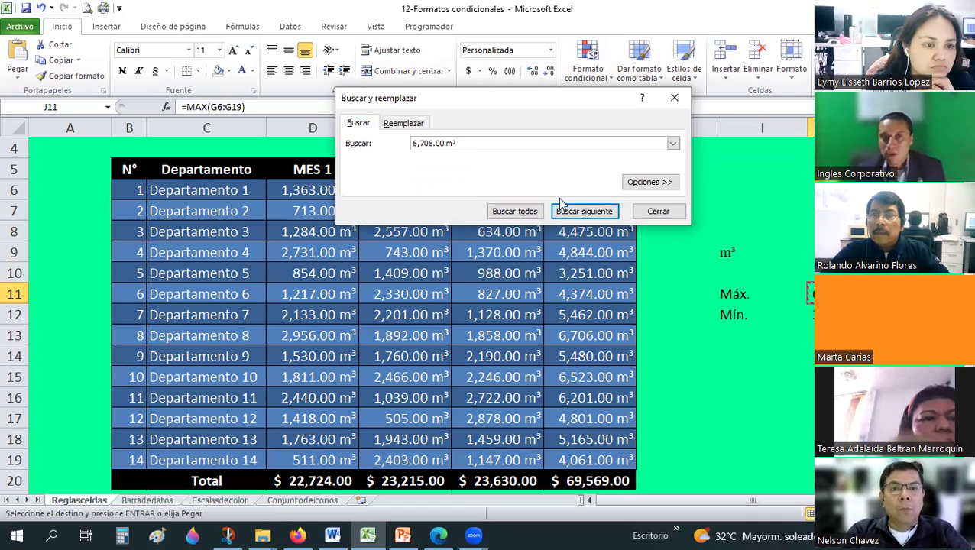
left_click(514, 214)
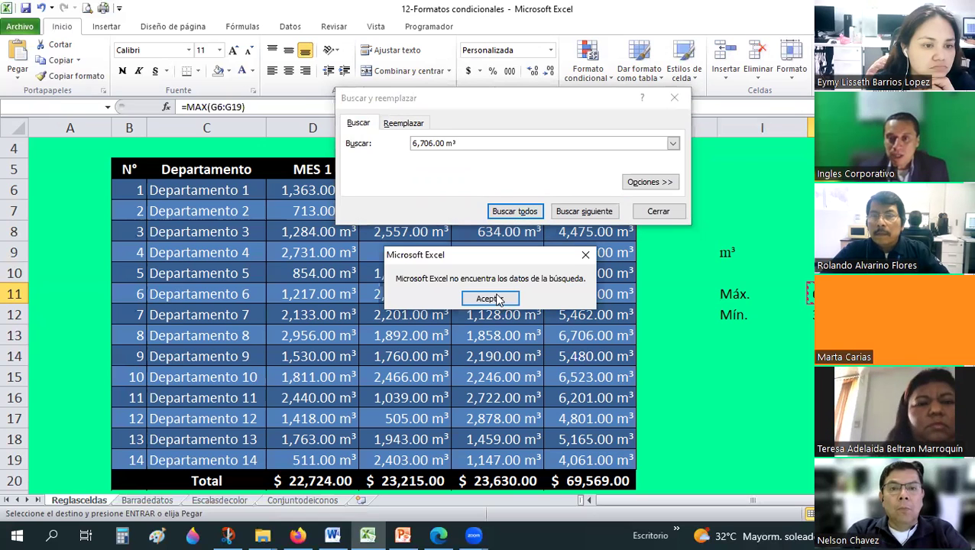
left_click(497, 299)
left_click(596, 258)
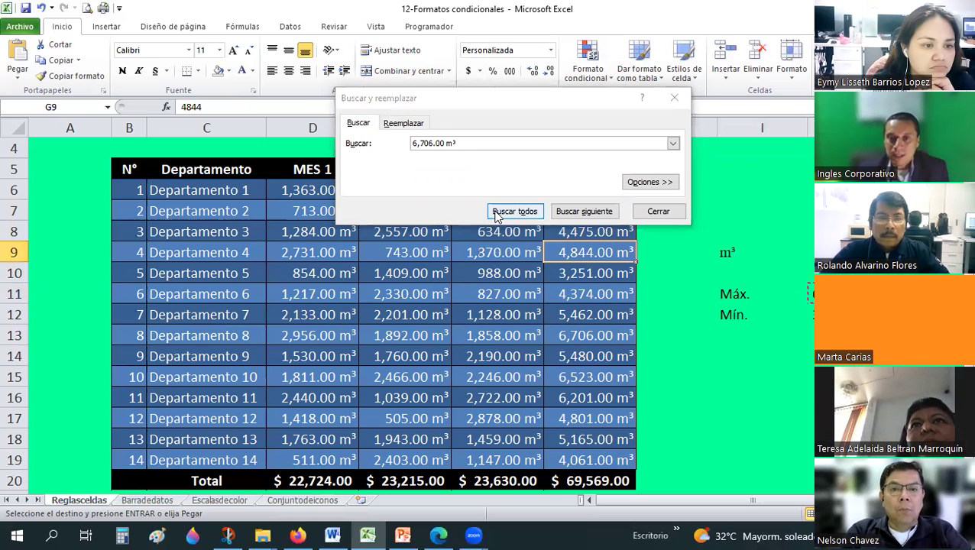
left_click(474, 145)
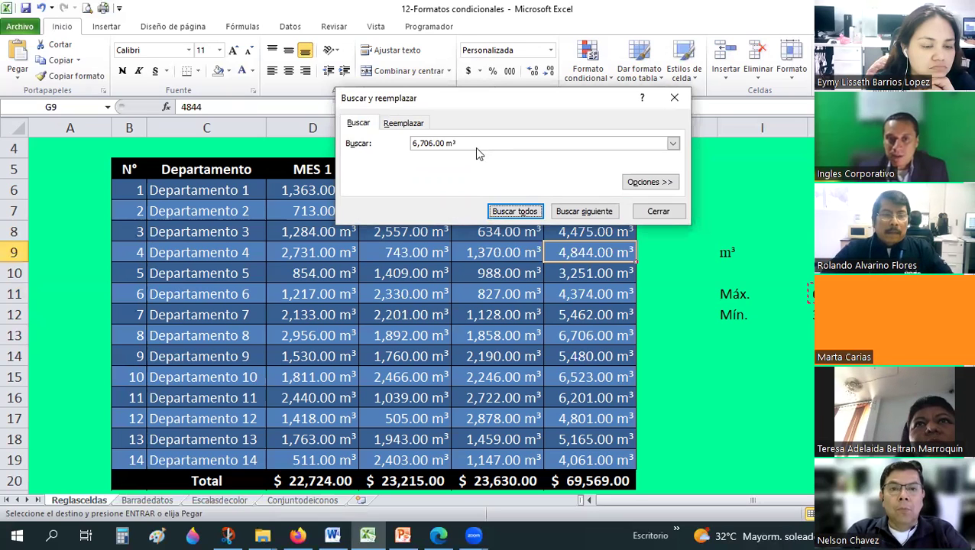
- Search for 6706 with Buscar todos to locate the maximum in G13
left_click(475, 145)
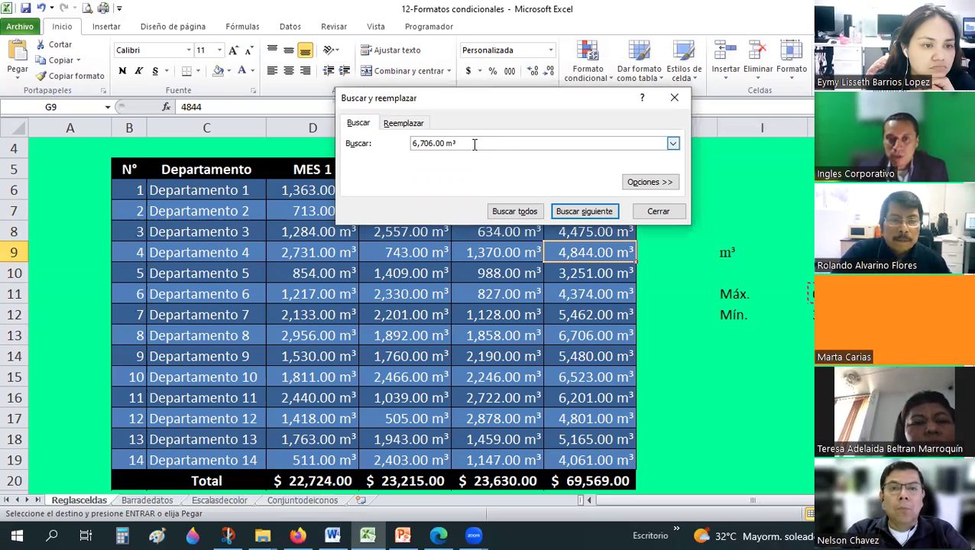
key("ctrl+a")
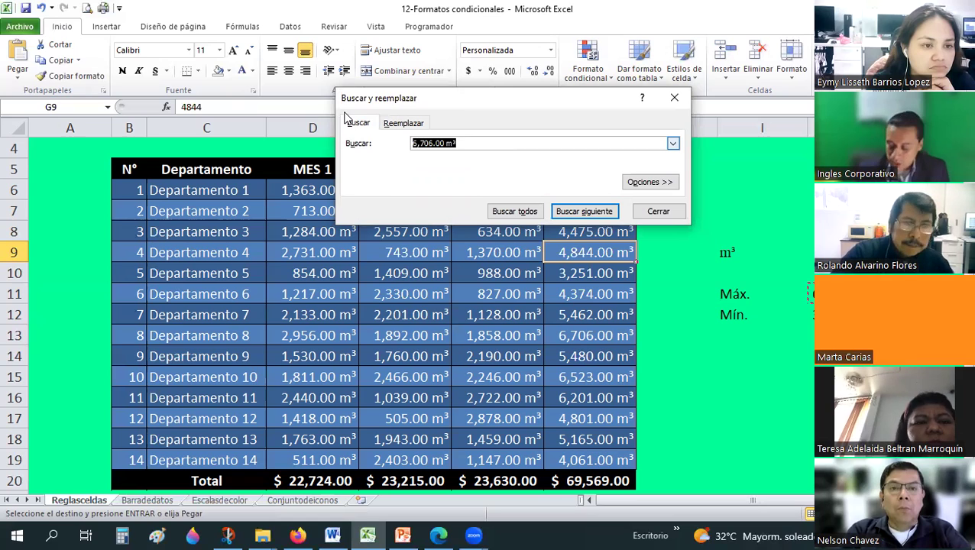
type("6706")
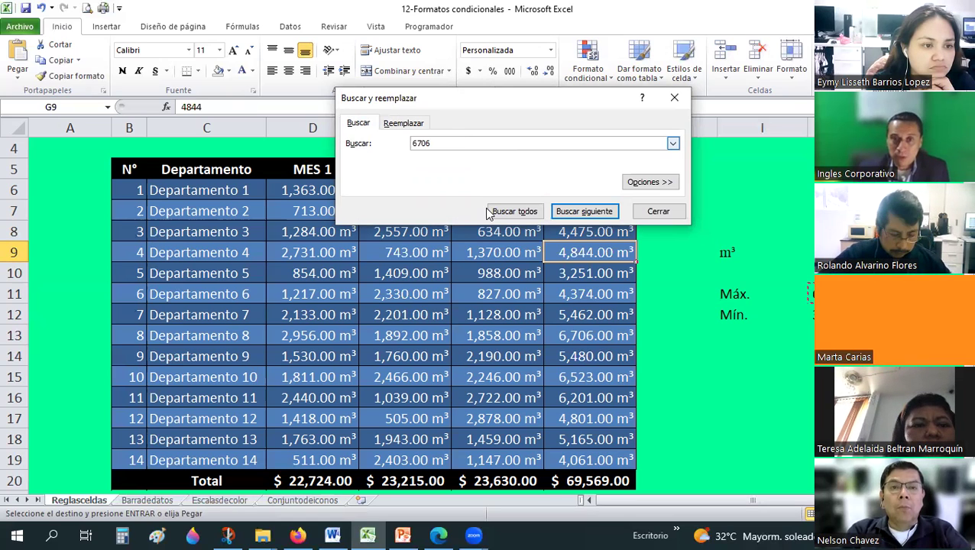
left_click(493, 214)
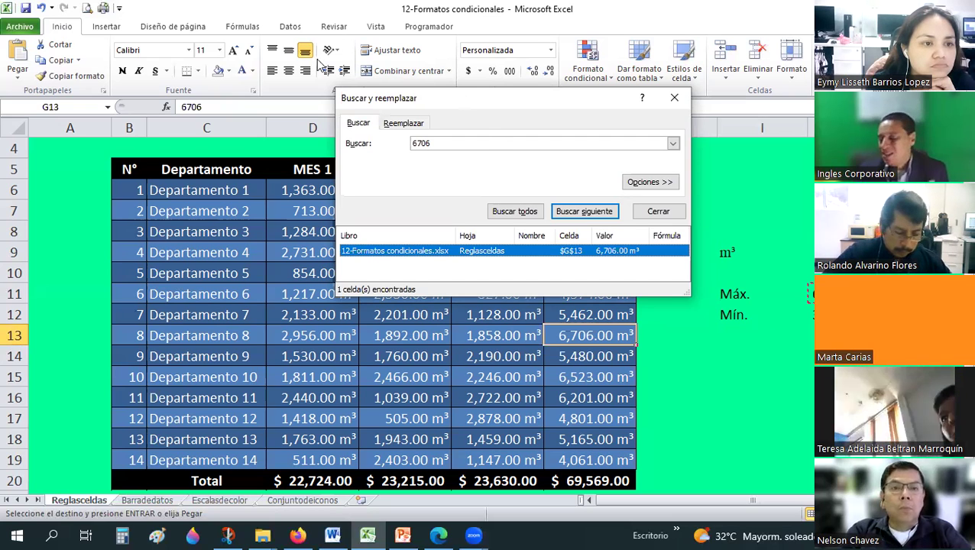
- Search for 3251 with Buscar todos to locate the minimum in G10
left_click_drag(461, 101, 319, 65)
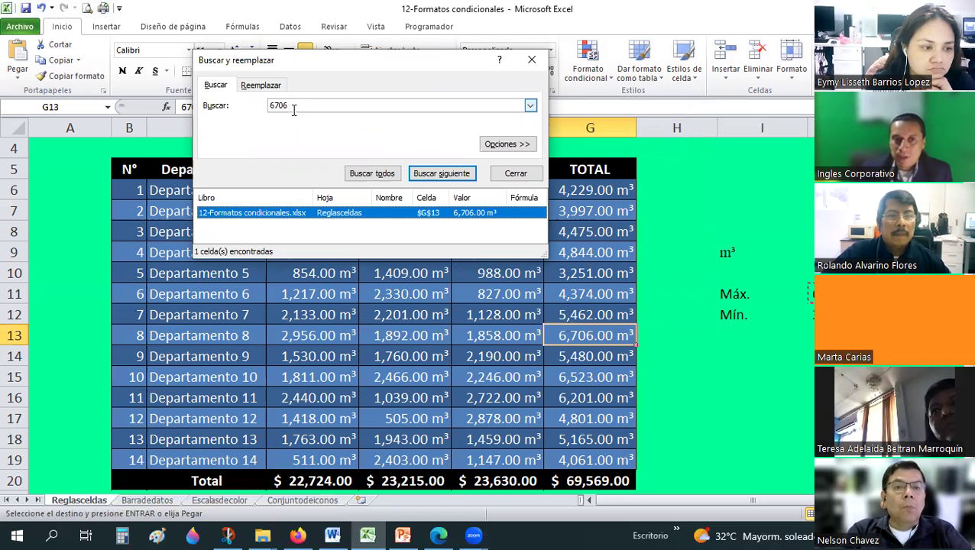
double_click(267, 106)
type("3")
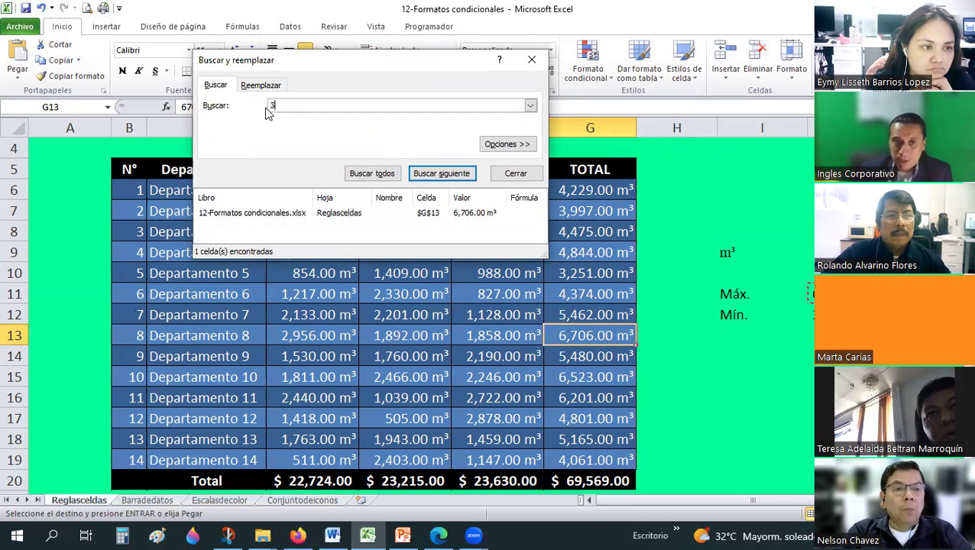
type("251")
left_click(372, 174)
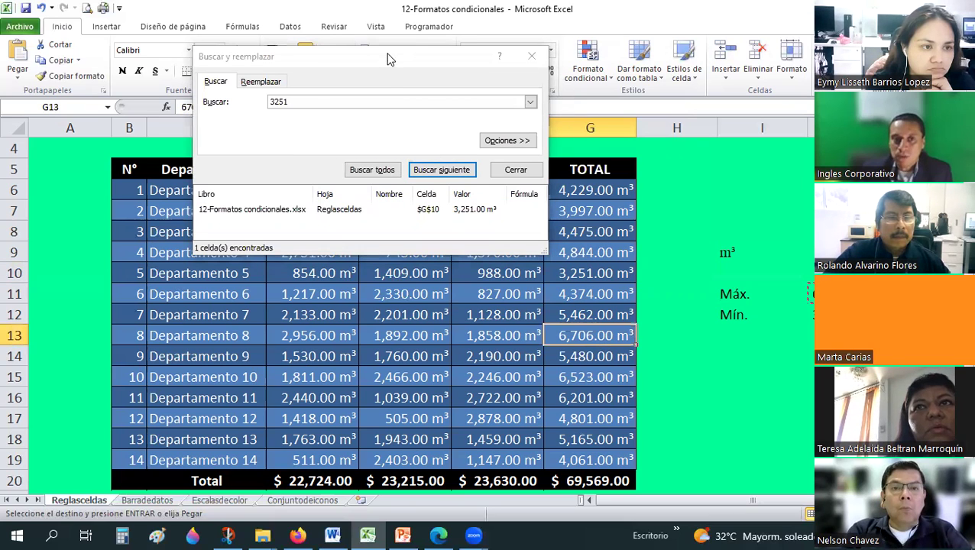
- Fill the 6,706.00 m³ maximum in G13 red and the 3,251.00 m³ minimum in G10 bright green
left_click(229, 70)
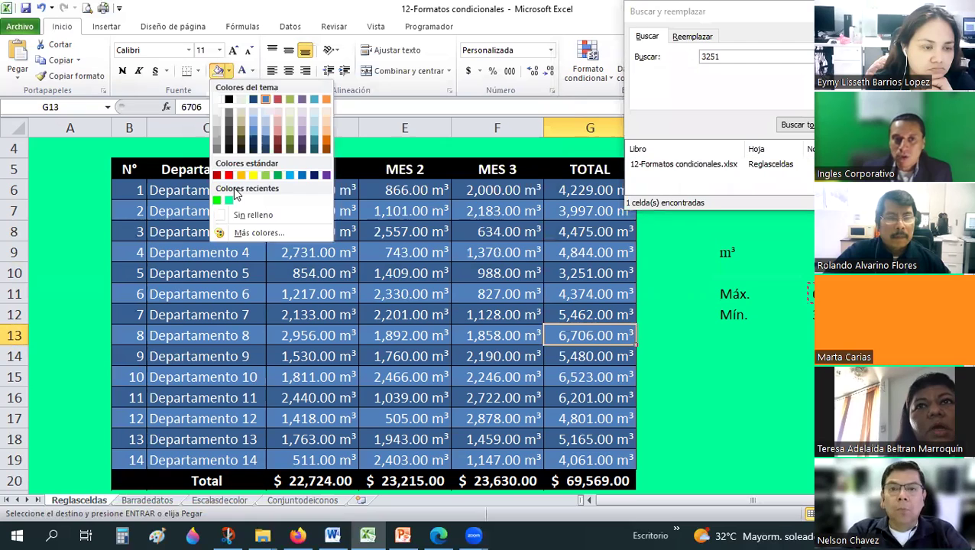
left_click(228, 175)
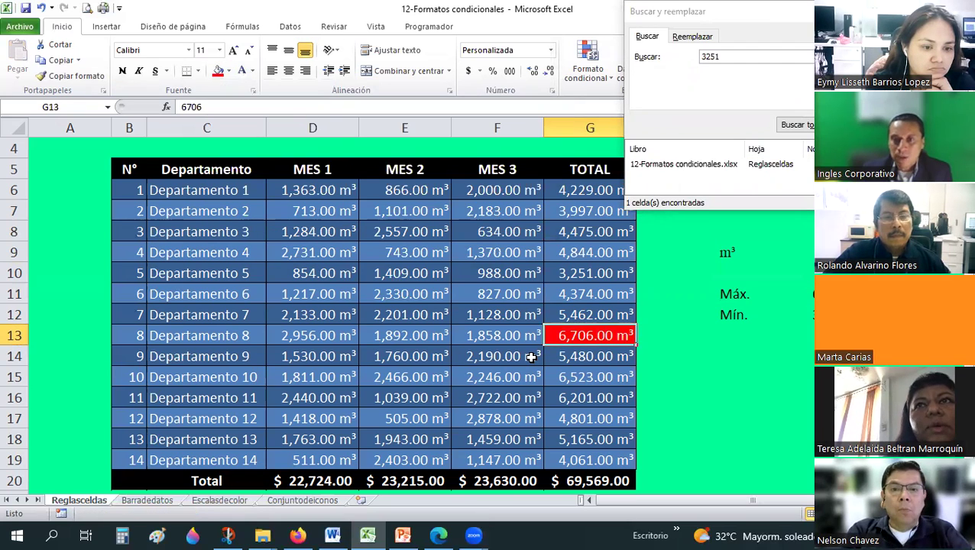
key("Return")
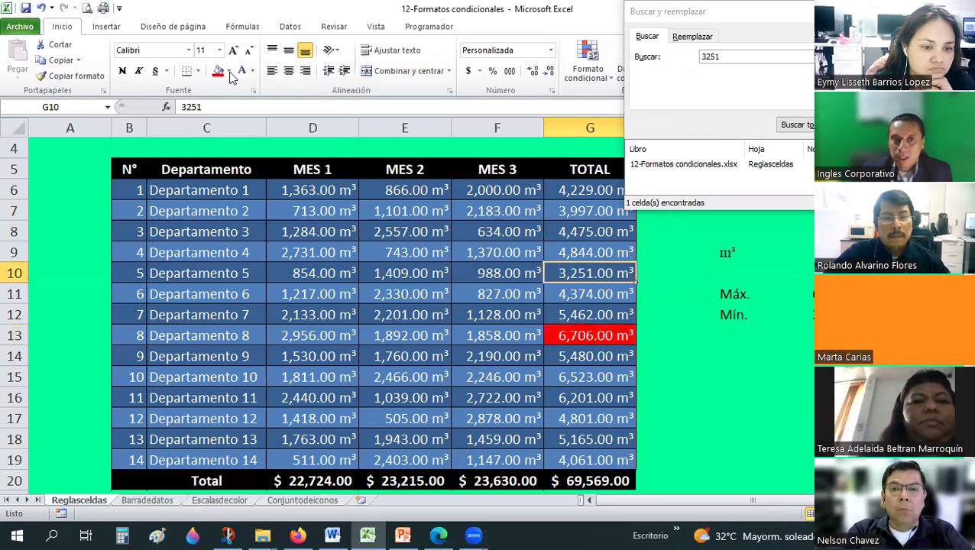
left_click(228, 70)
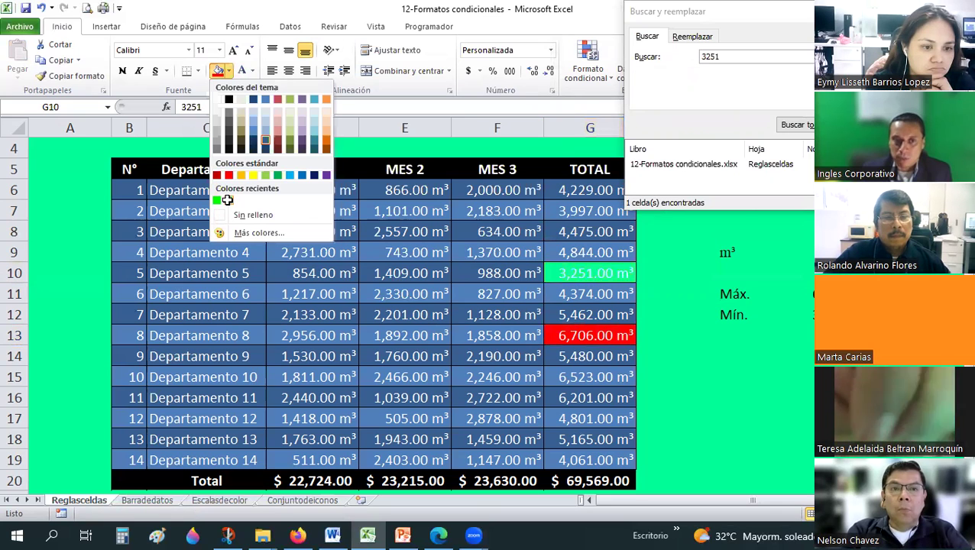
left_click(227, 201)
left_click(228, 70)
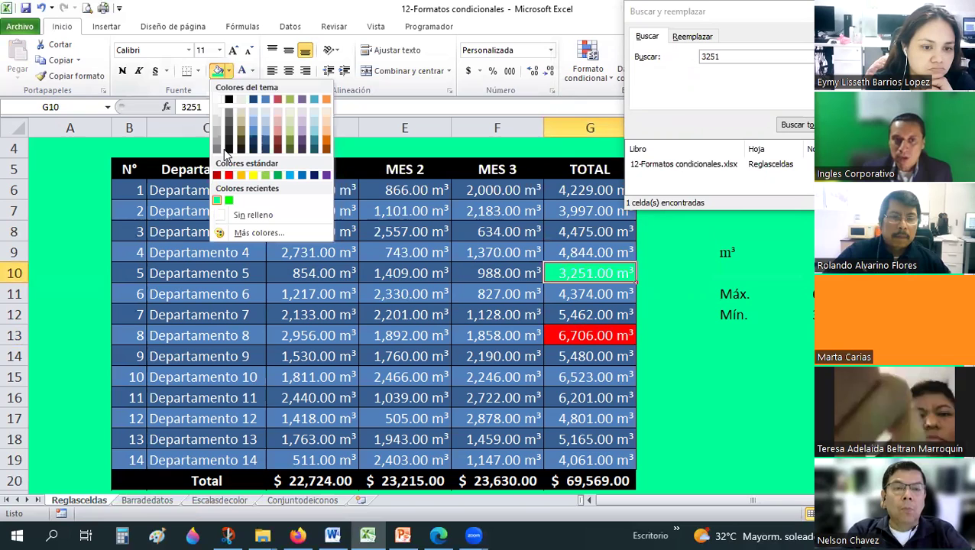
left_click(662, 324)
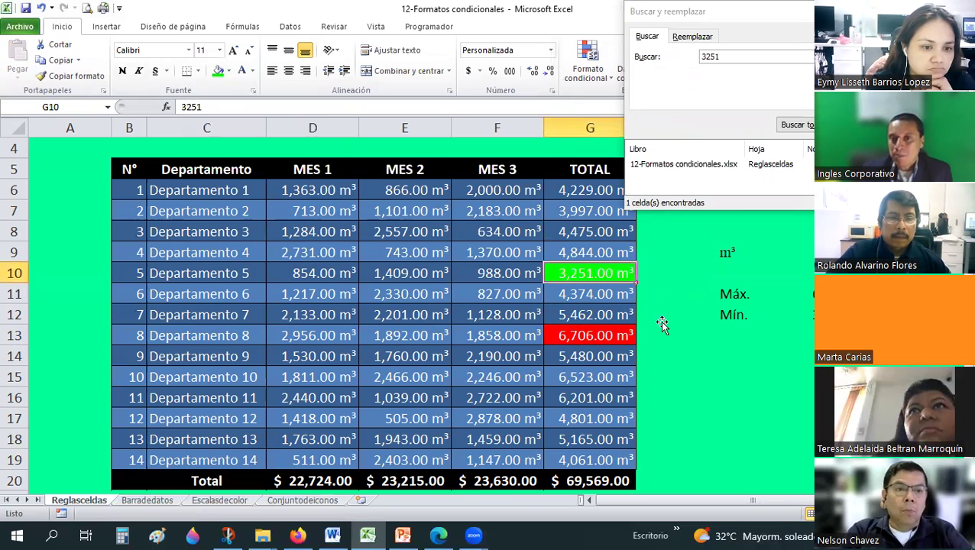
left_click(662, 324)
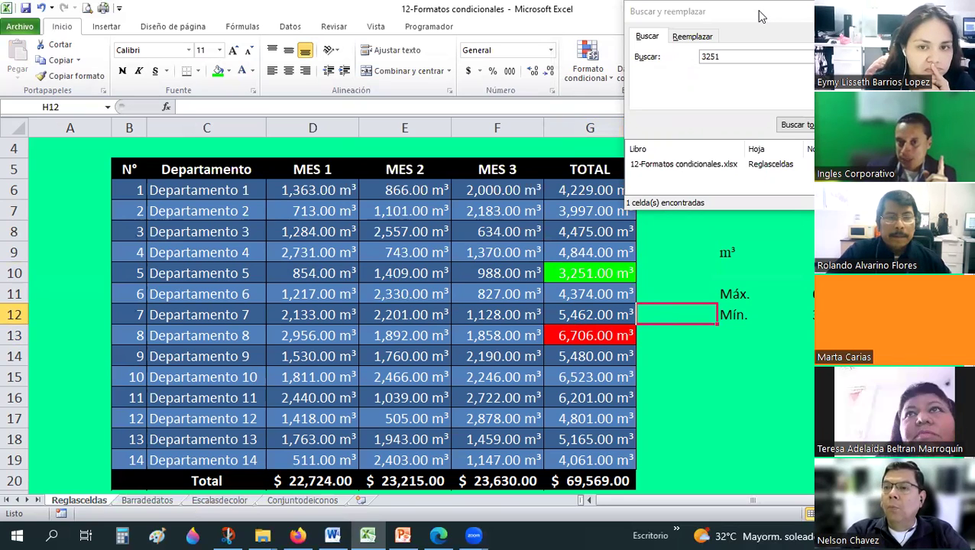
left_click_drag(760, 16, 233, 94)
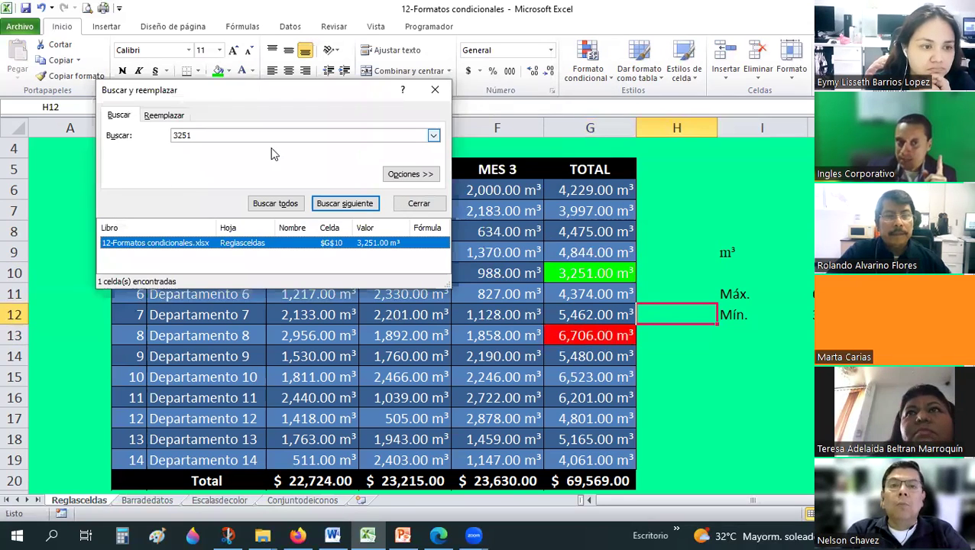
left_click(417, 204)
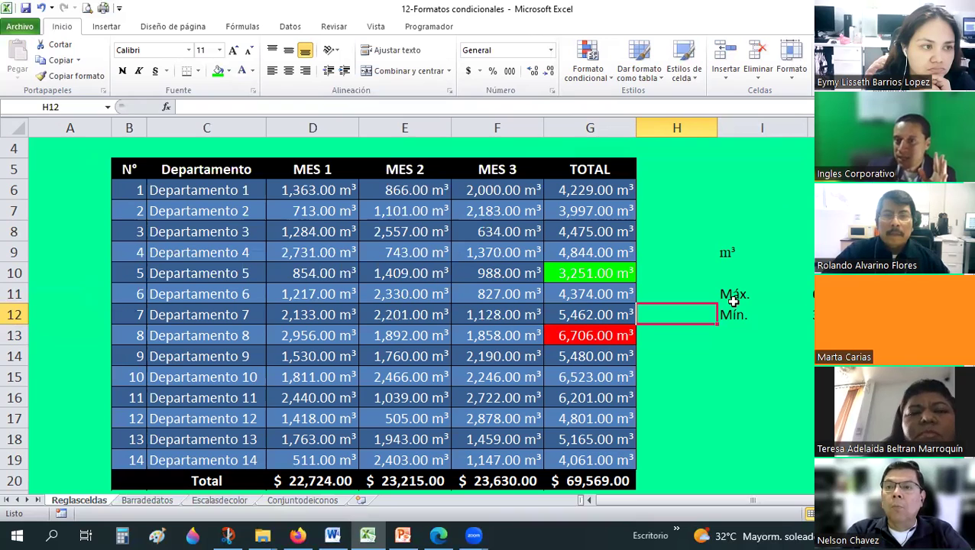
left_click(794, 301)
left_click(787, 344)
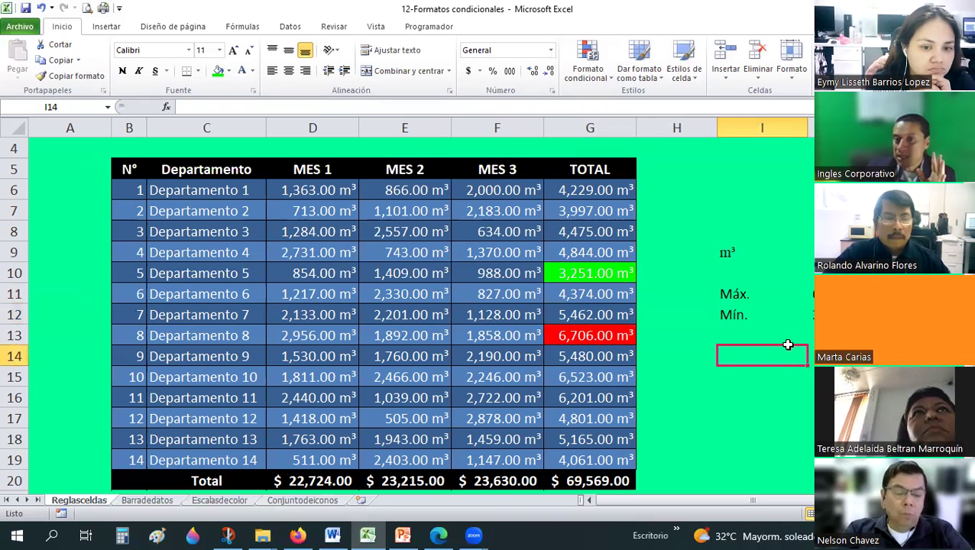
left_click_drag(749, 294, 812, 317)
left_click(773, 347)
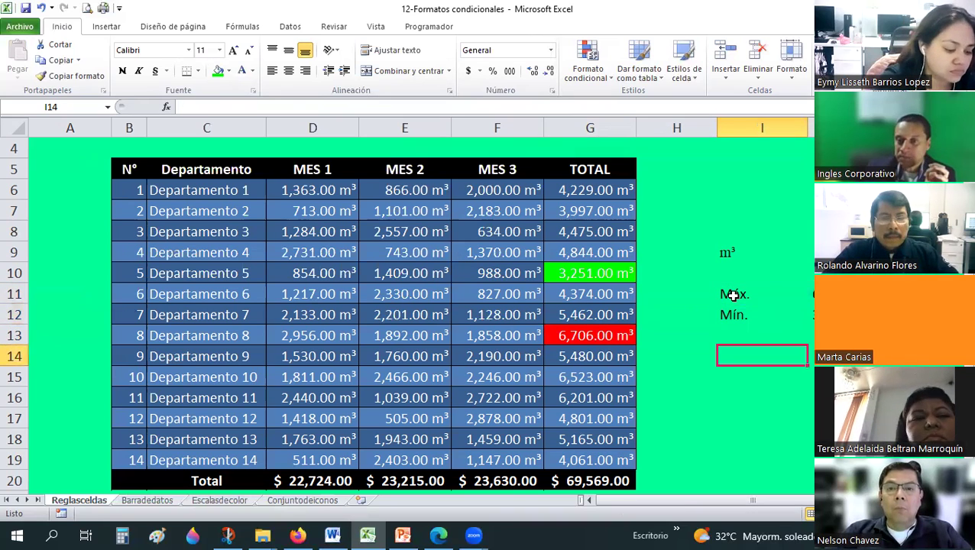
left_click_drag(733, 294, 812, 336)
left_click(812, 334)
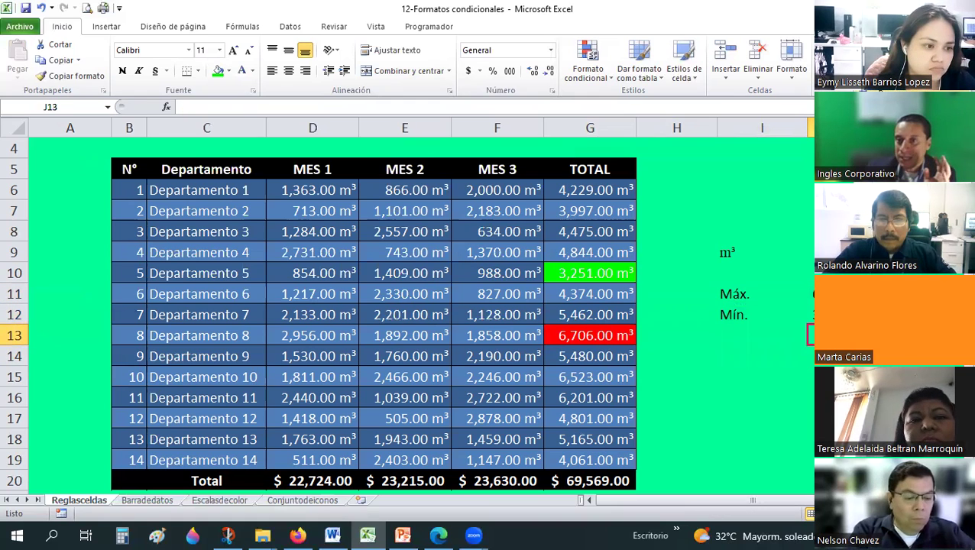
key("ctrl+b")
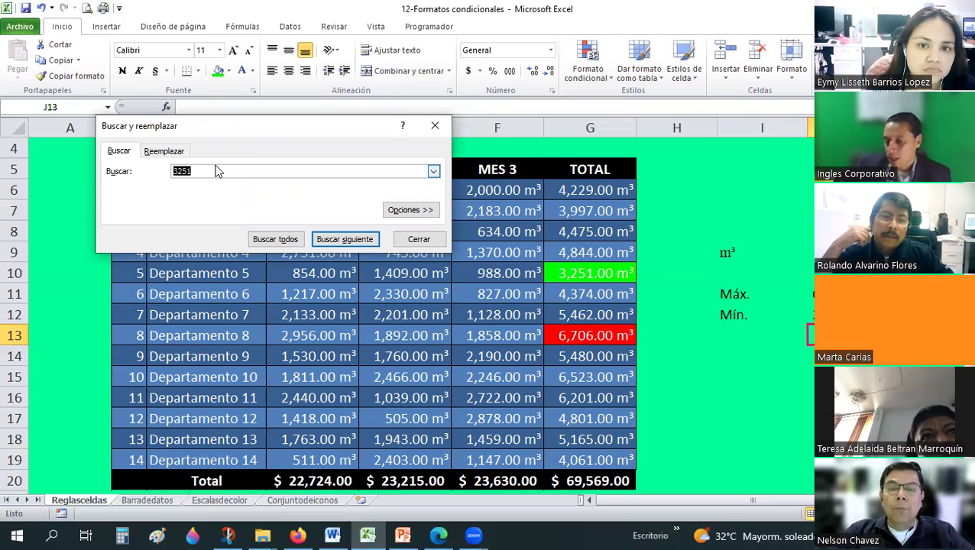
- Close the Buscar y reemplazar dialog and return to the Máx. label in I11
left_click(441, 128)
left_click(742, 220)
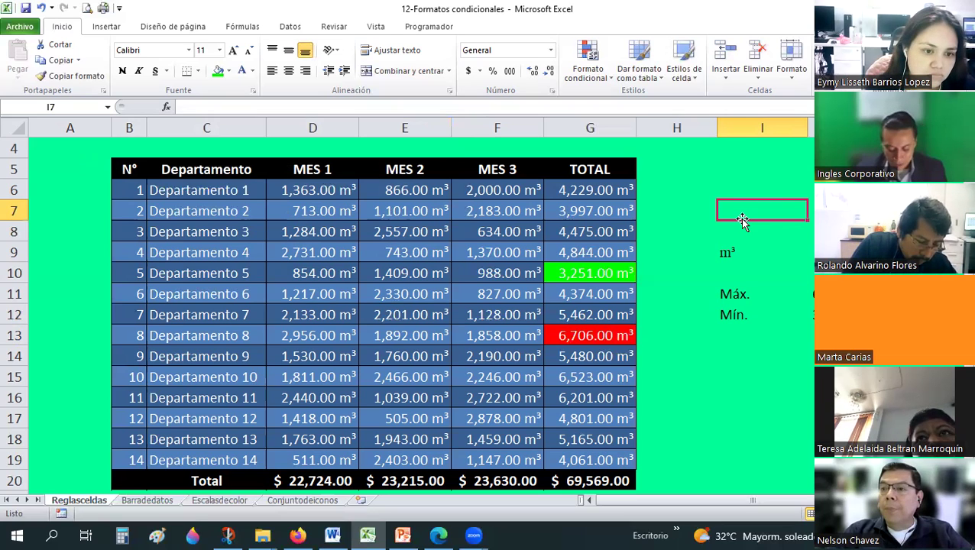
key("ctrl+b")
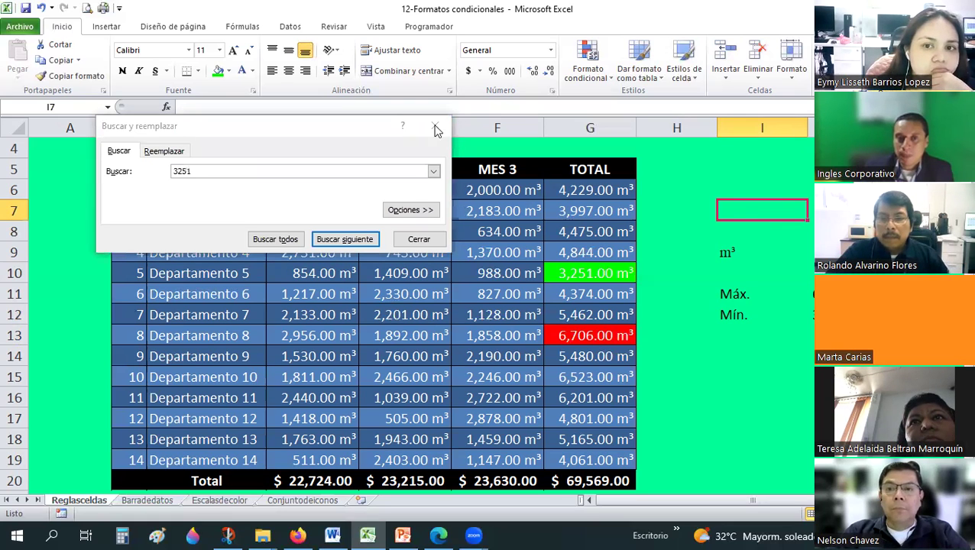
key("Escape")
key("Left")
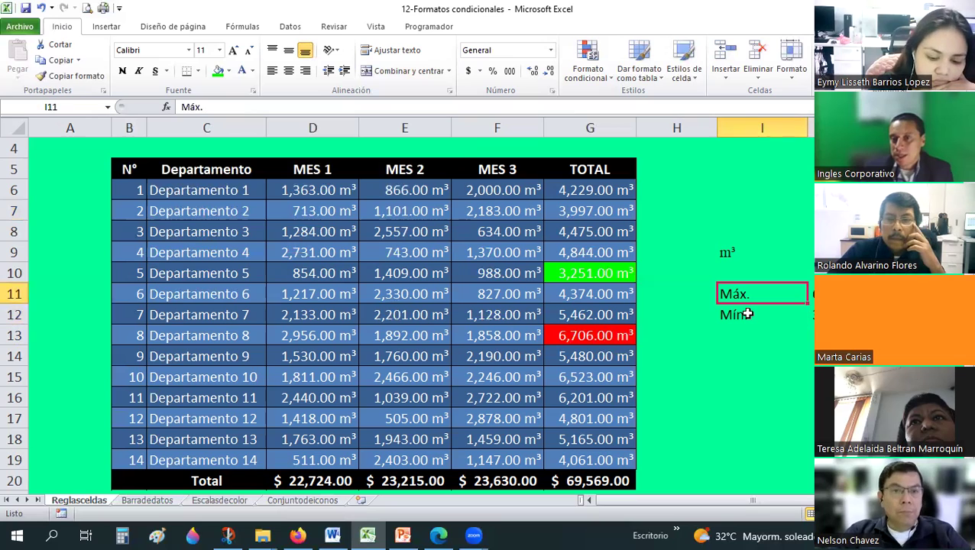
left_click(563, 269)
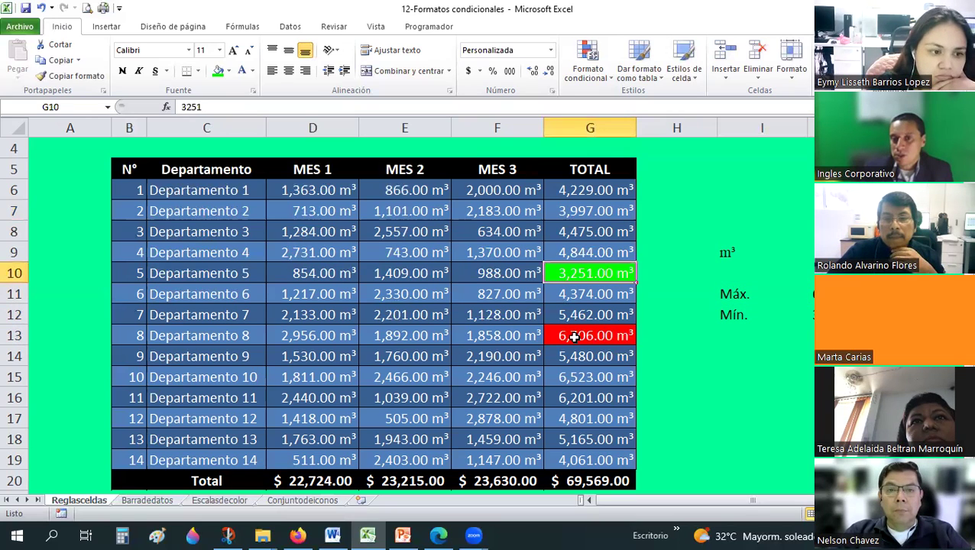
key("Down")
key("Down")
key("Down")
left_click(566, 277)
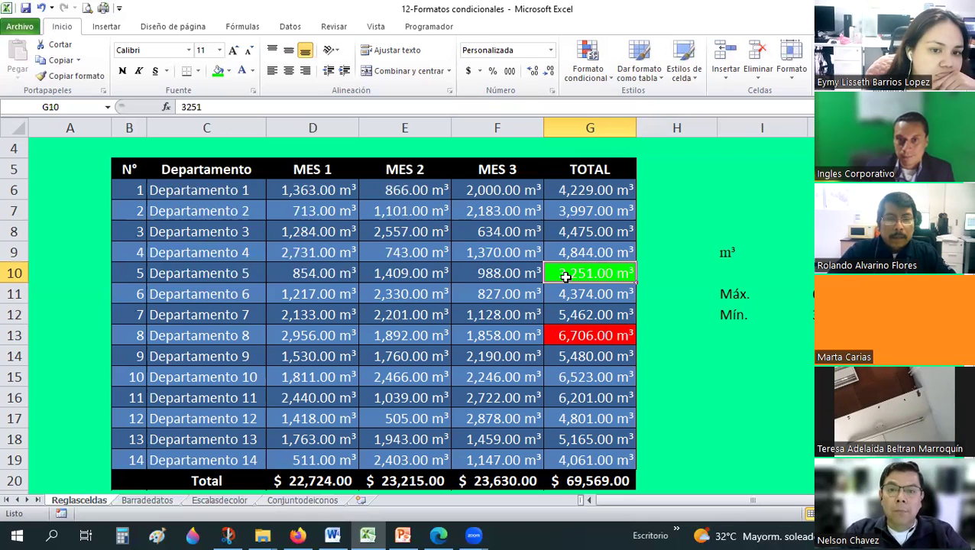
left_click(676, 324)
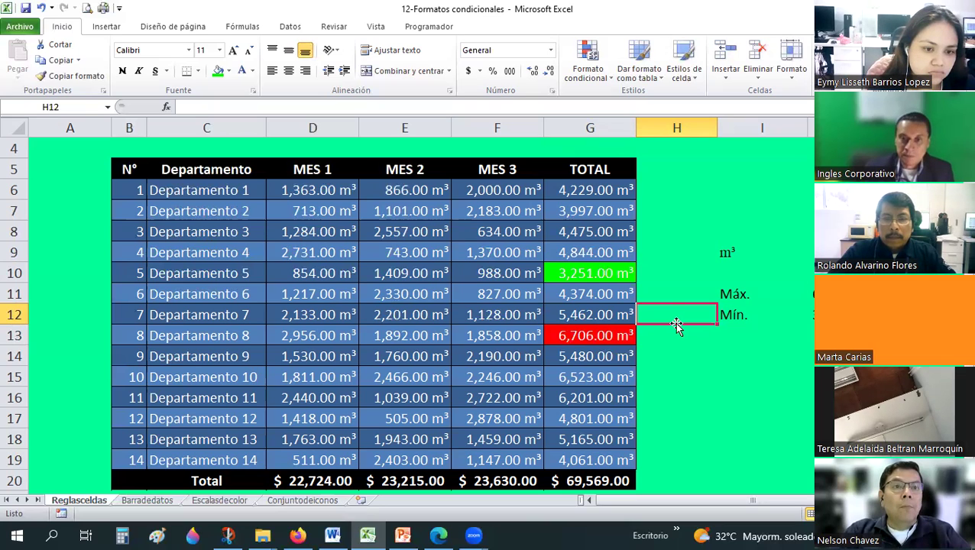
left_click(721, 405)
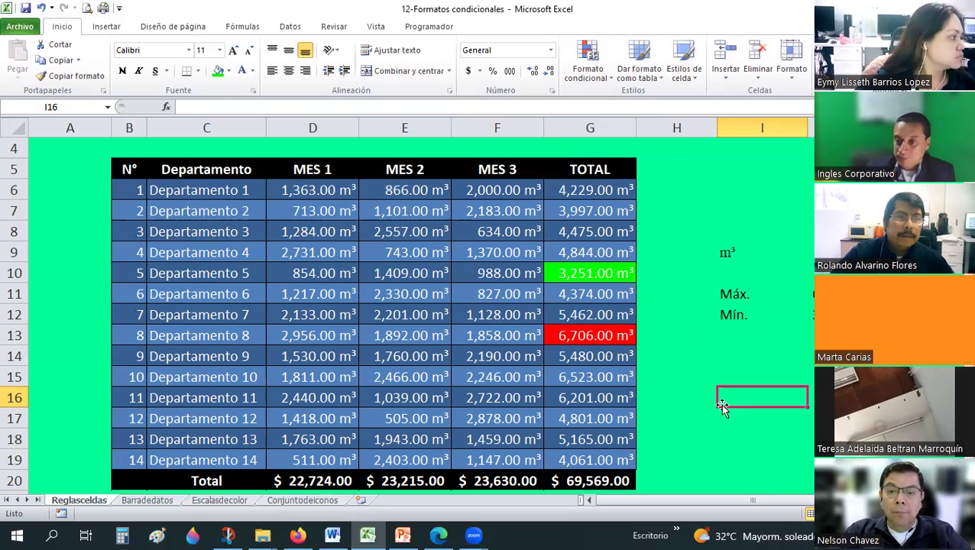
left_click(732, 352)
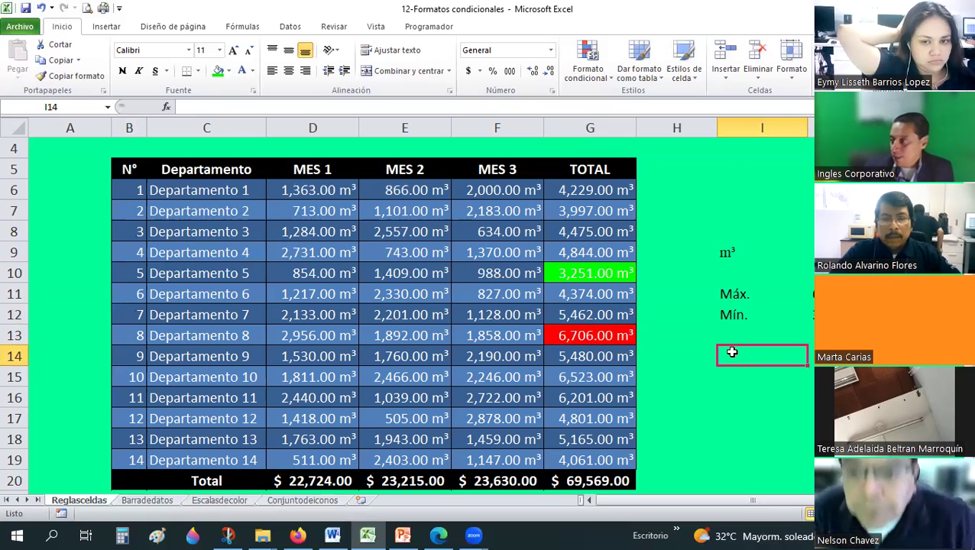
left_click(692, 252)
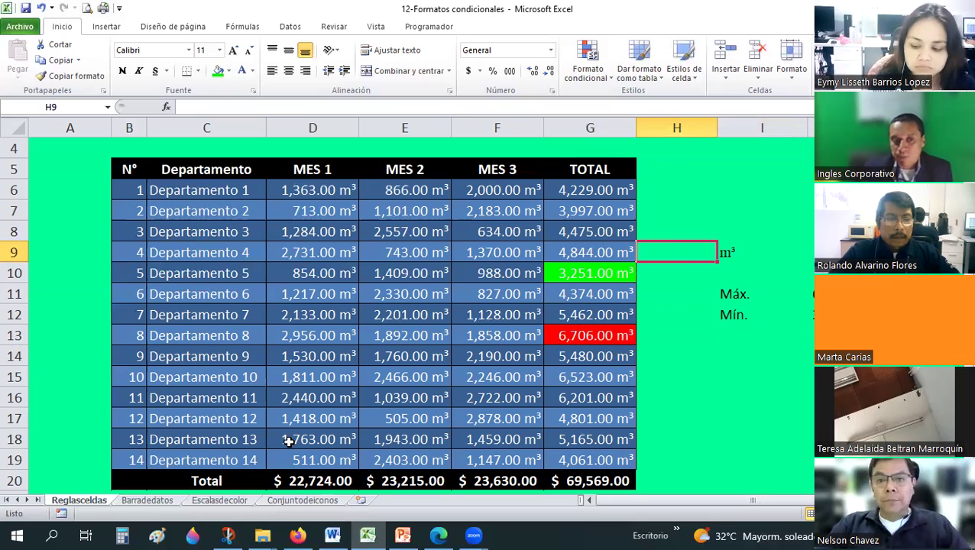
left_click(573, 335)
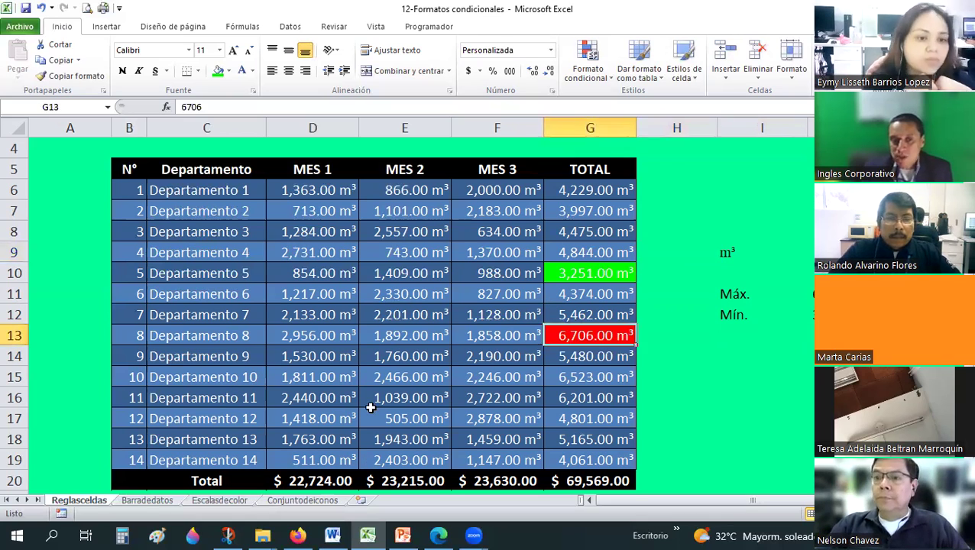
- Copy the Reglasceldas sheet via Mover o copiar as Reglasceldas (2) and switch to it
right_click(90, 506)
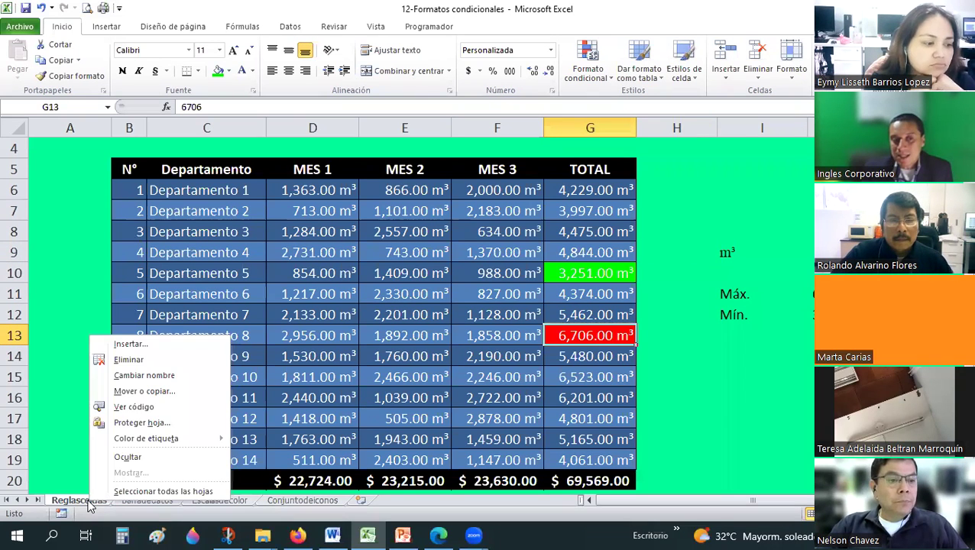
left_click(153, 393)
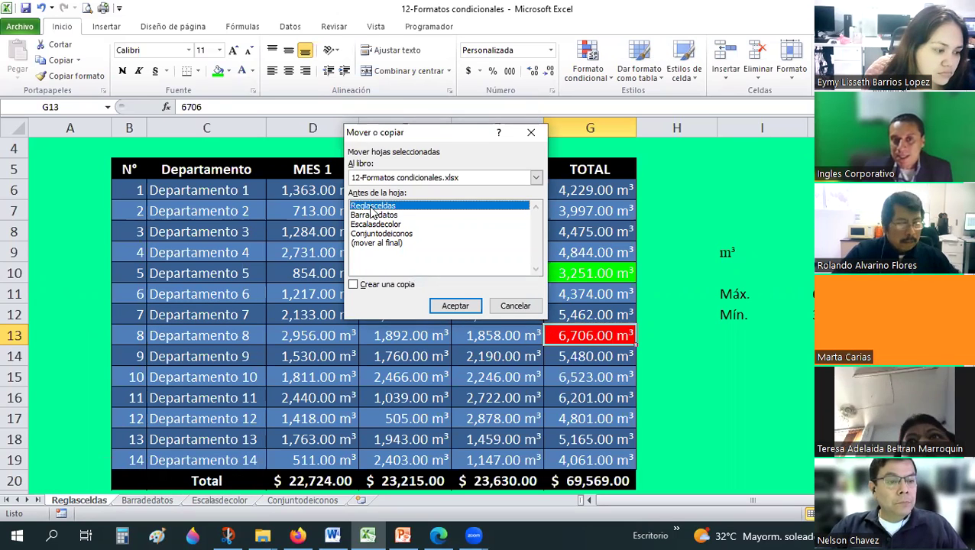
left_click(353, 285)
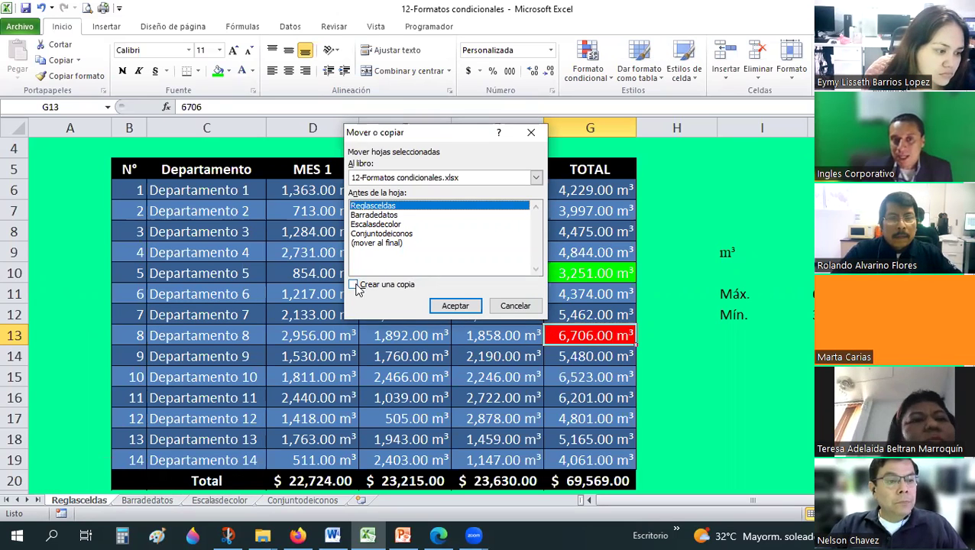
left_click(442, 306)
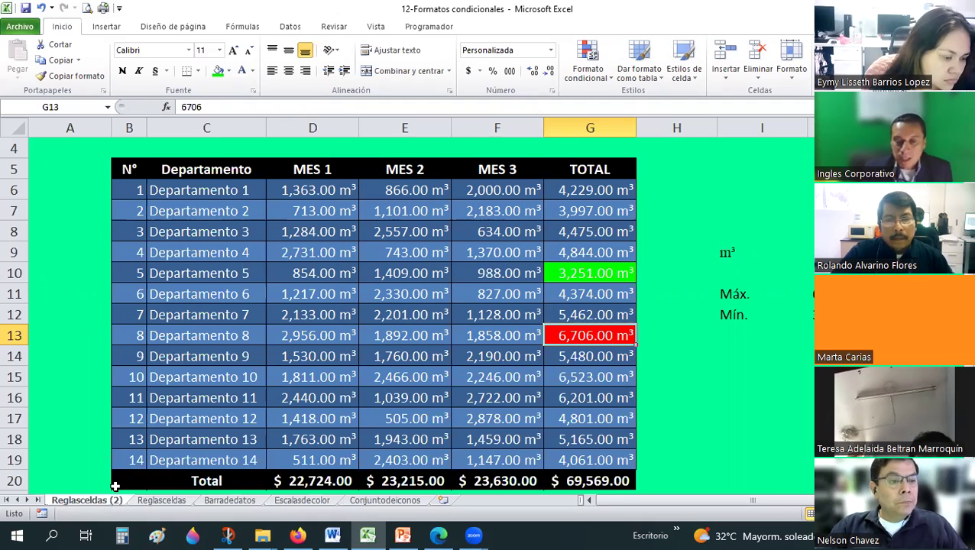
left_click(162, 500)
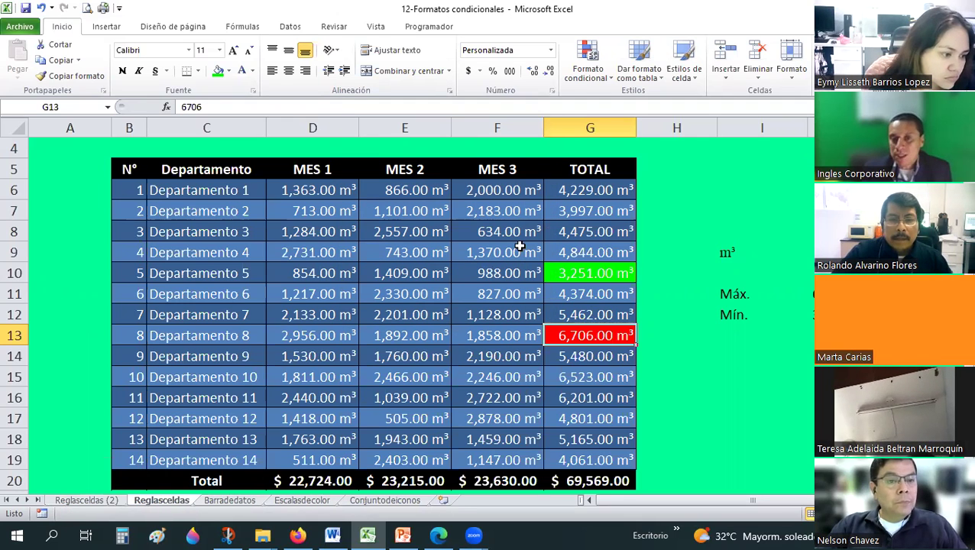
left_click(672, 253)
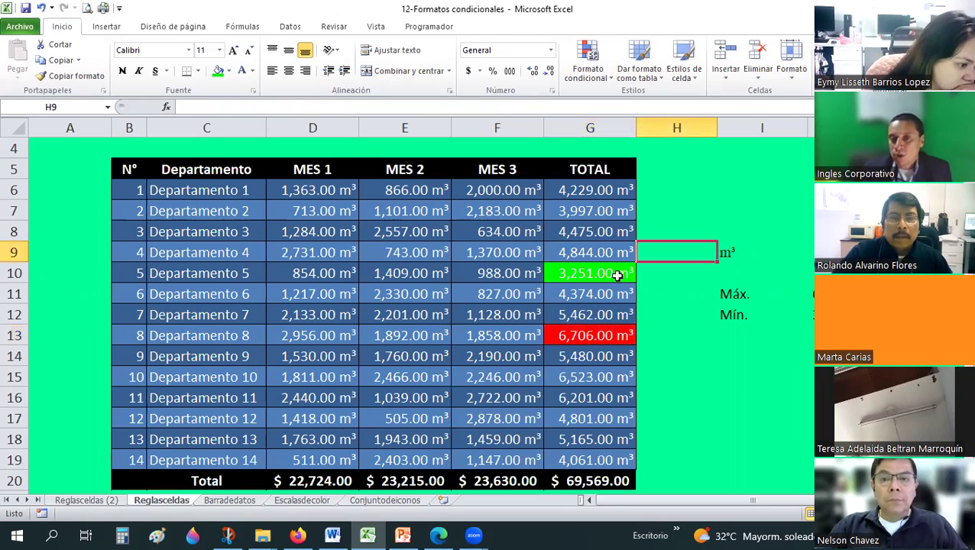
left_click(84, 500)
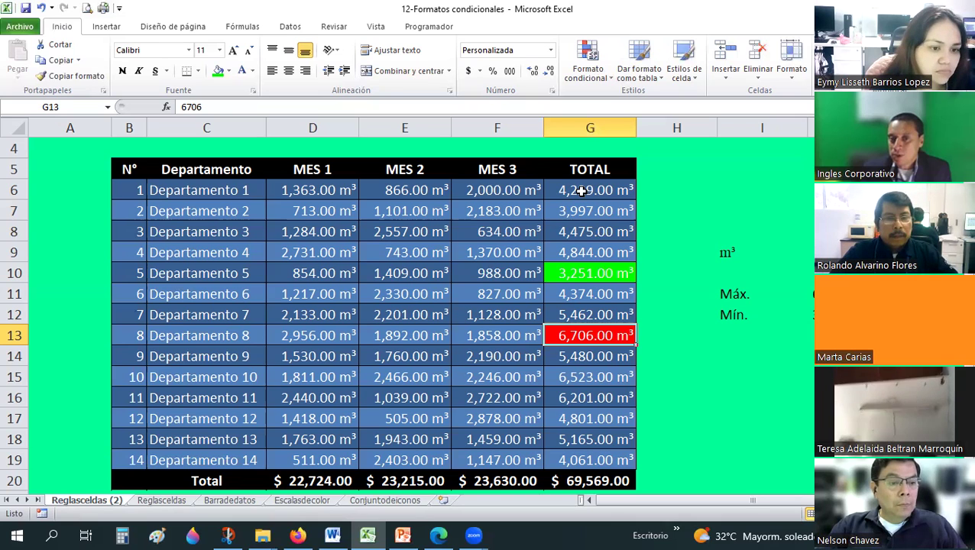
- Paint the plain G6:G7 format onto G8:G19 with Copiar formato, clearing the colored fills
left_click(581, 191)
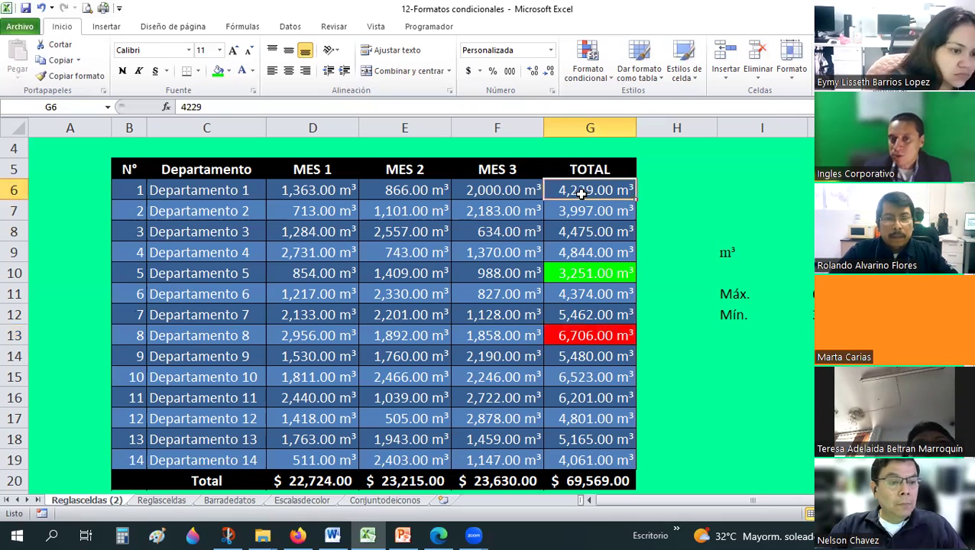
left_click_drag(582, 191, 578, 211)
left_click(646, 191)
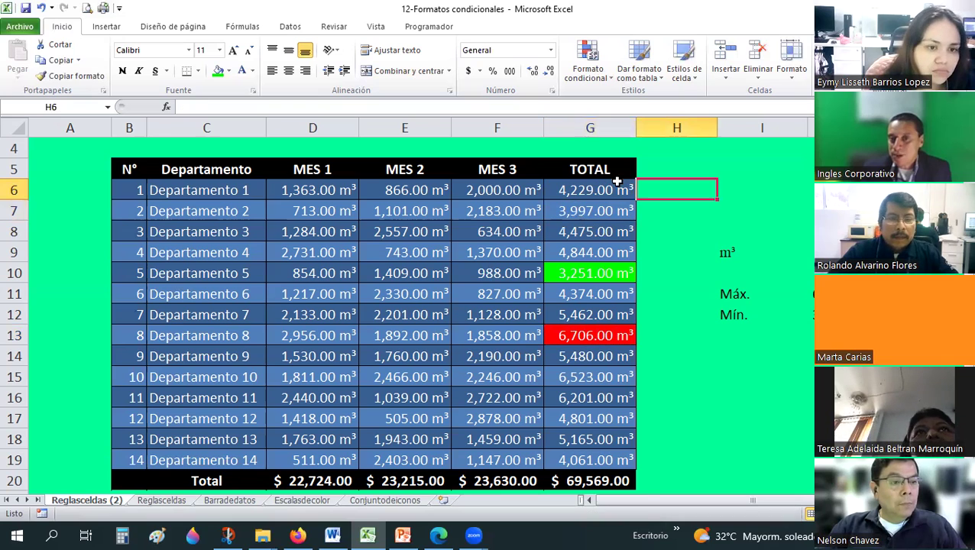
left_click(603, 186)
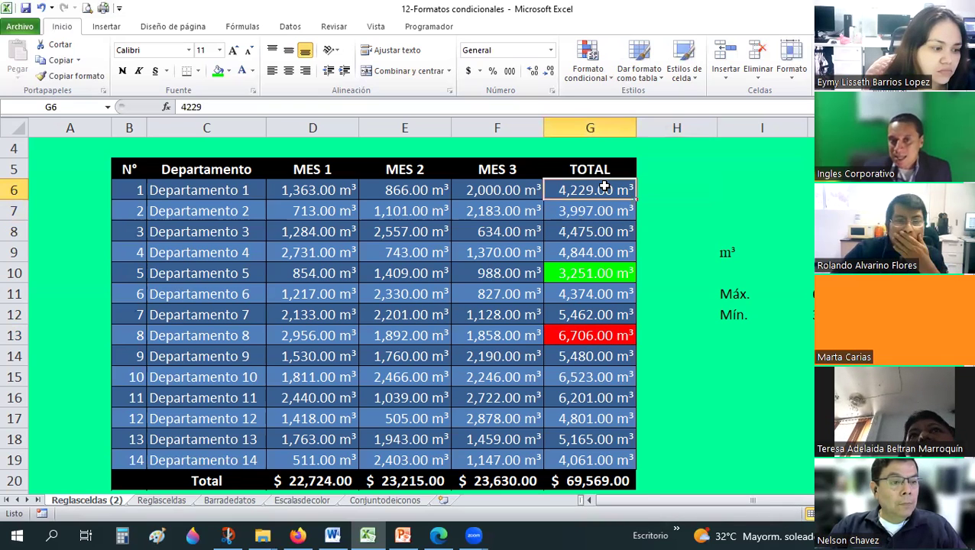
left_click(611, 207, "shift")
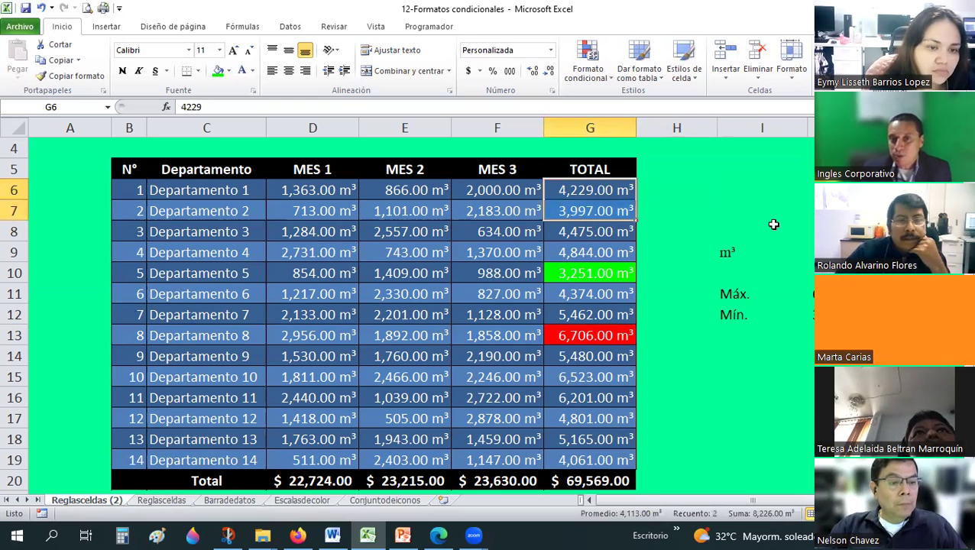
left_click(604, 211)
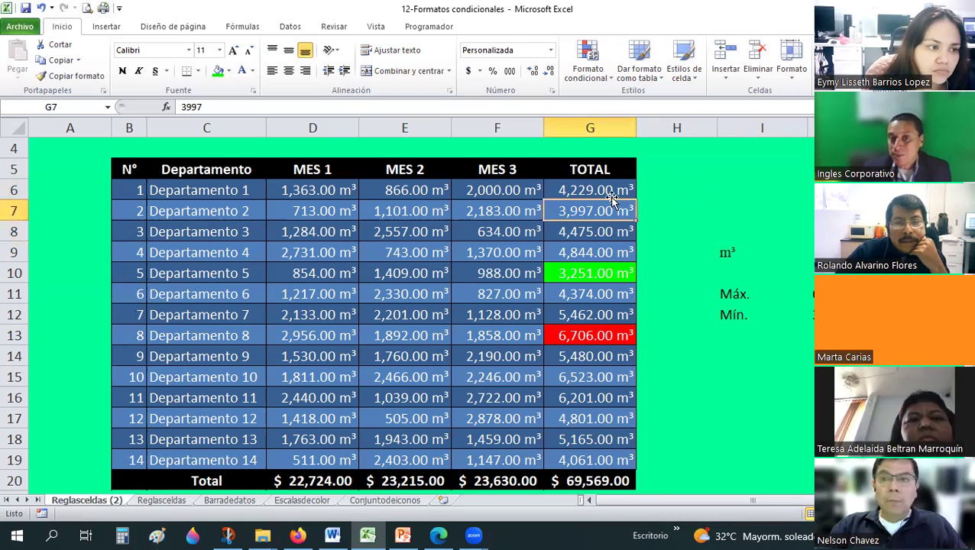
left_click(608, 190)
left_click(607, 202, "shift")
left_click(68, 77)
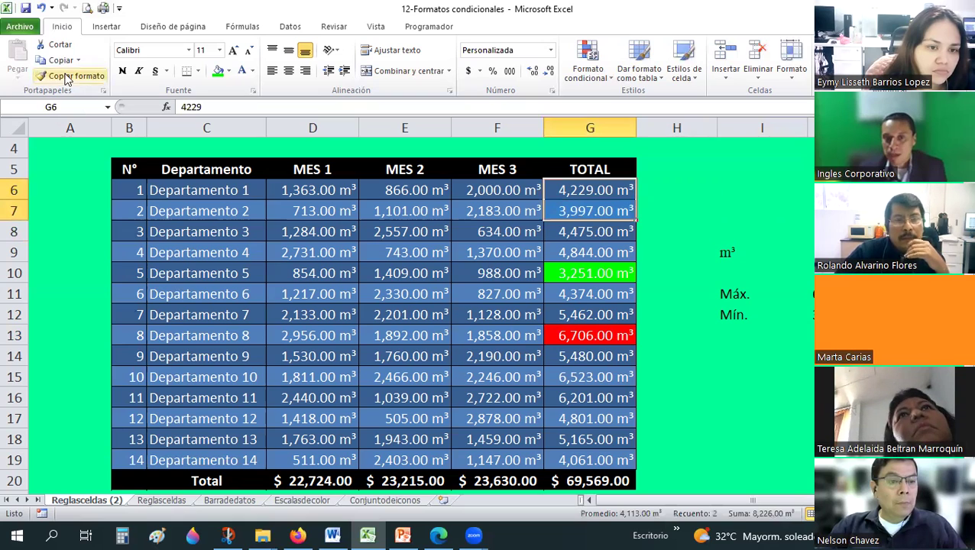
left_click_drag(600, 232, 611, 471)
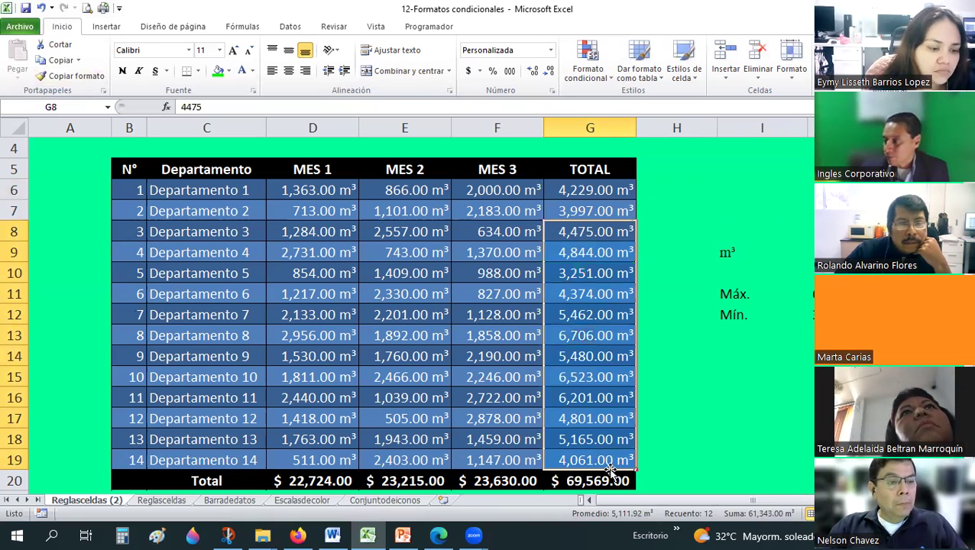
left_click(707, 399)
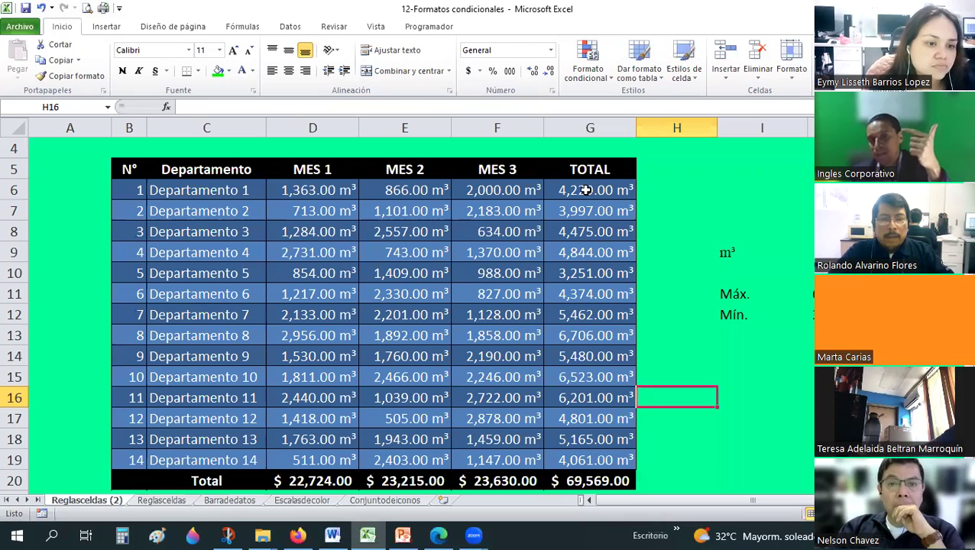
left_click_drag(585, 189, 575, 479)
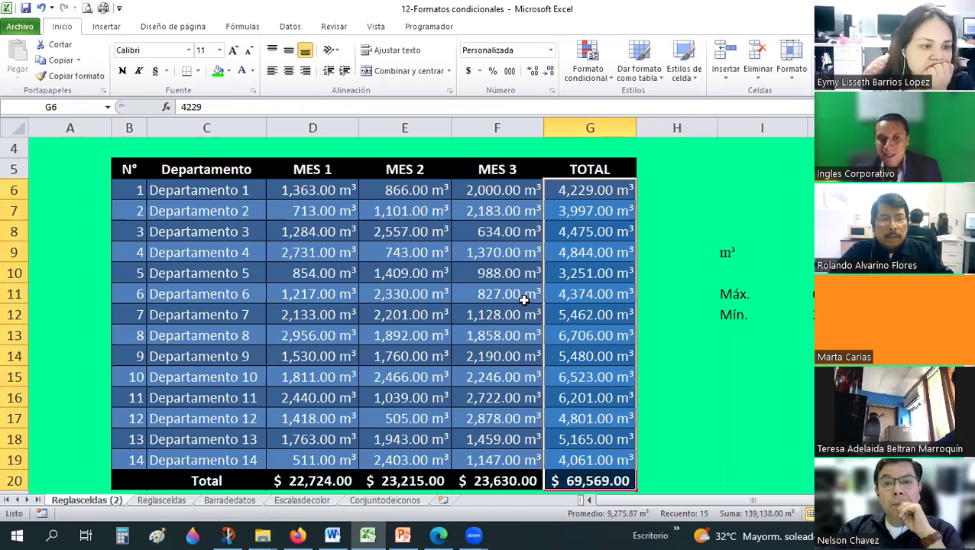
left_click(610, 78)
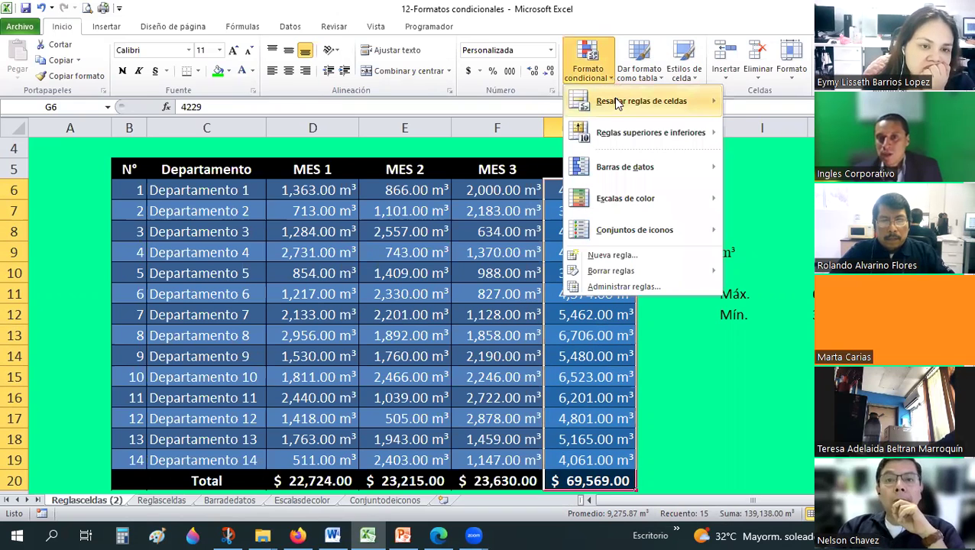
mouse_move(640, 101)
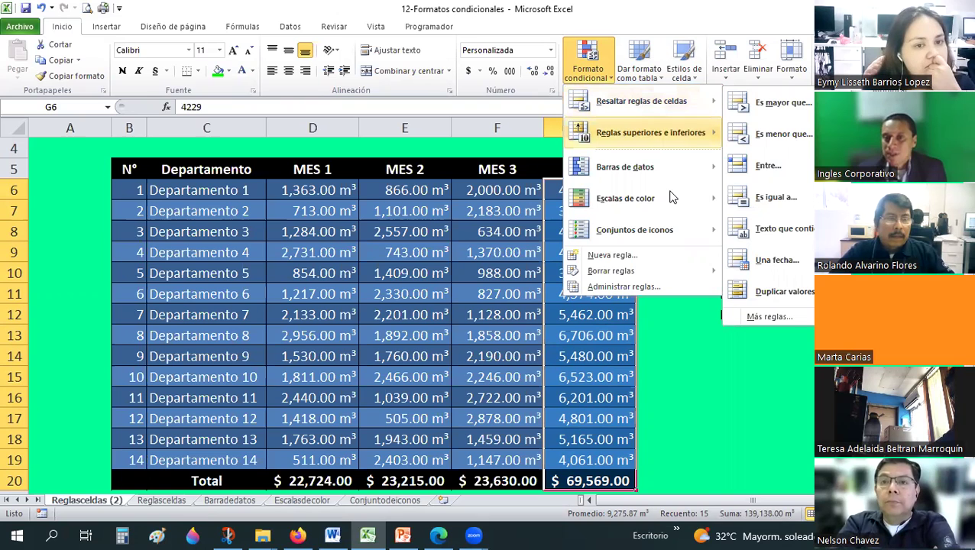
left_click(808, 328)
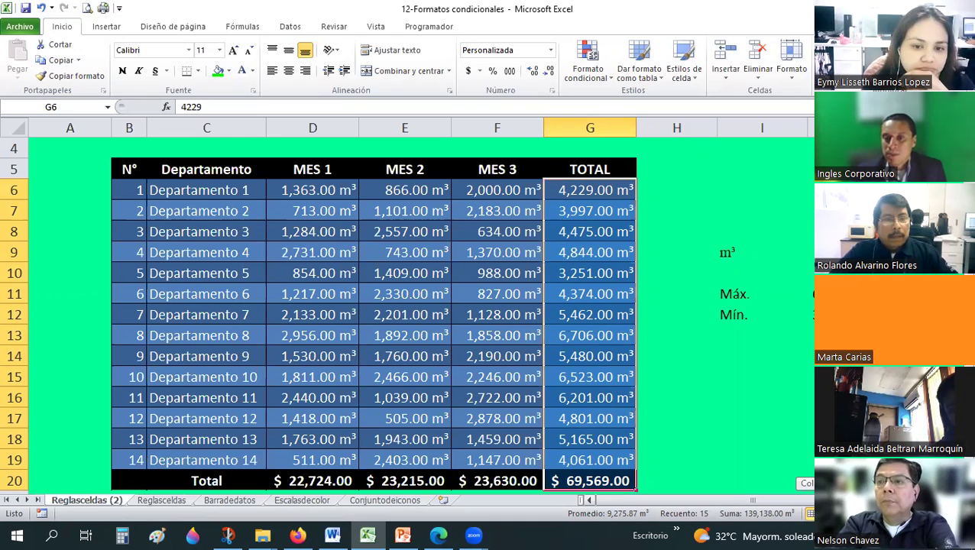
scroll(413, 321, "right", 1)
left_click(588, 62)
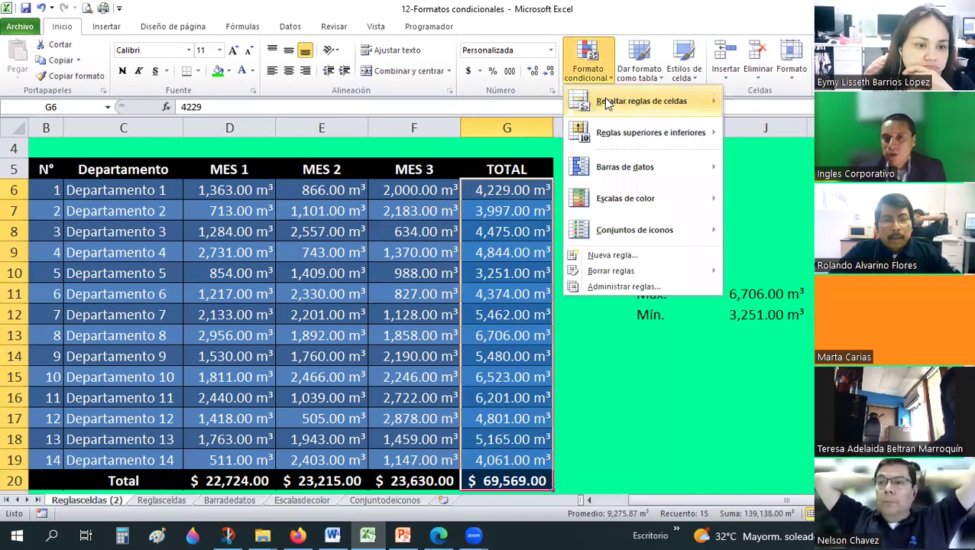
left_click(752, 106)
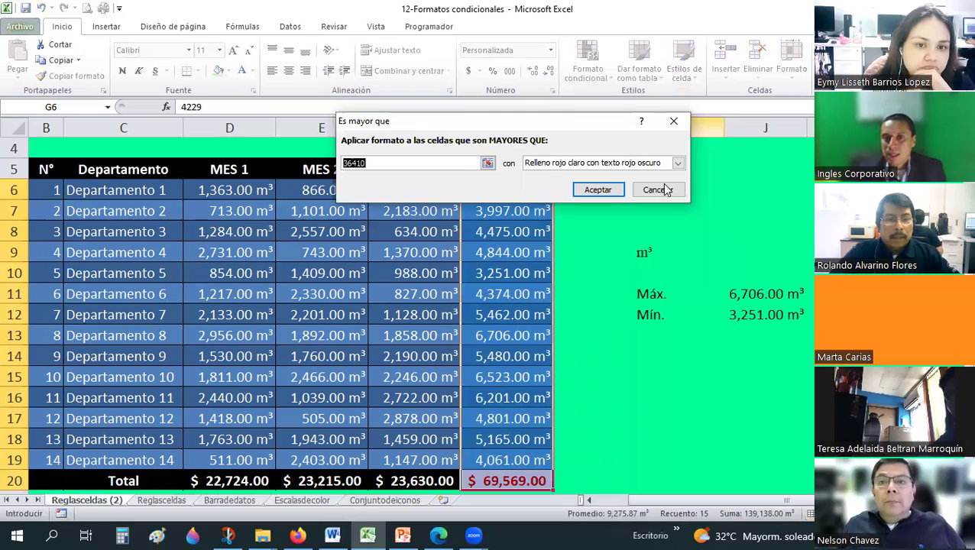
left_click_drag(569, 122, 325, 114)
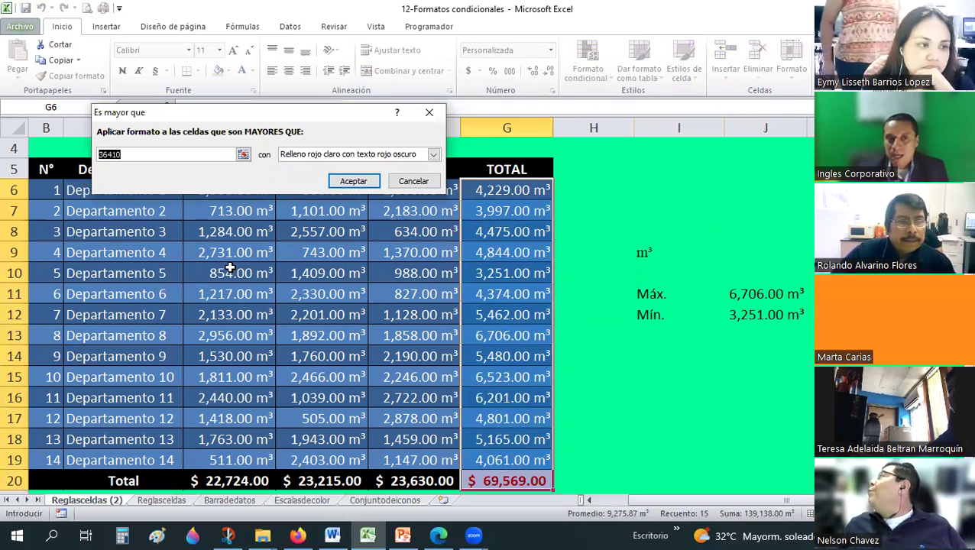
left_click(128, 152)
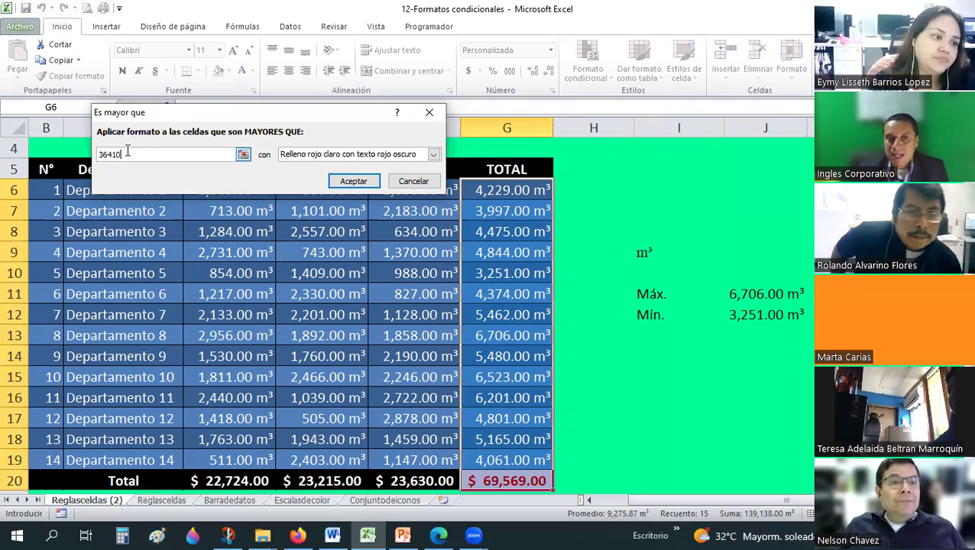
key("shift+Home")
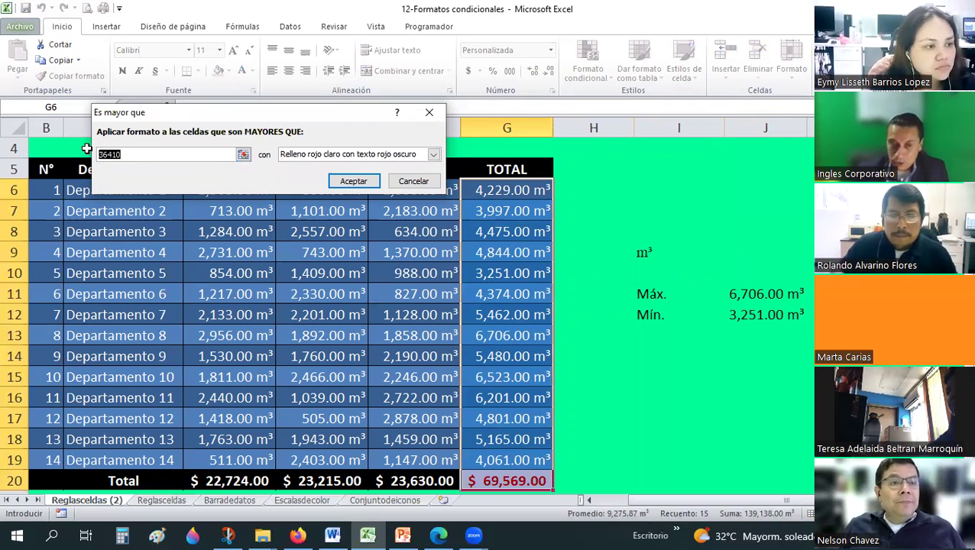
type("3251")
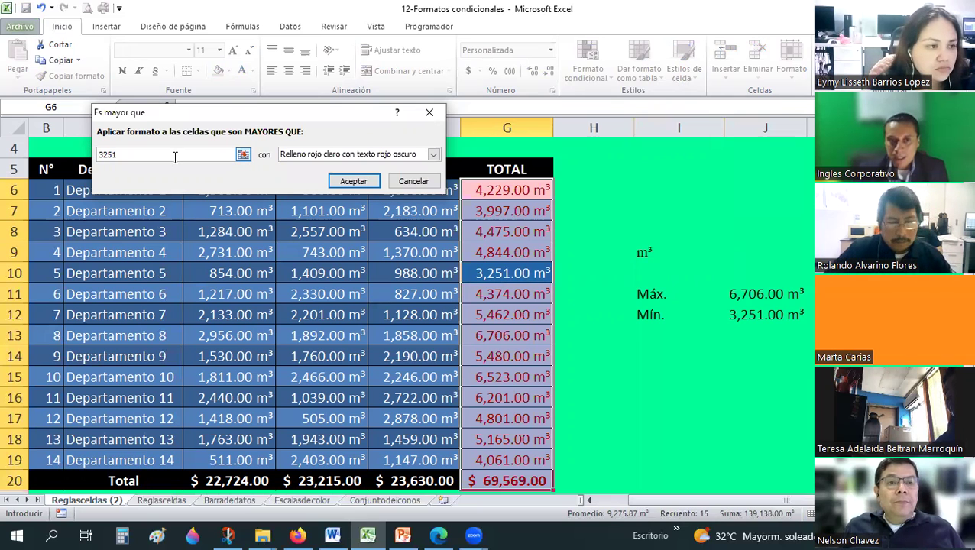
left_click(311, 158)
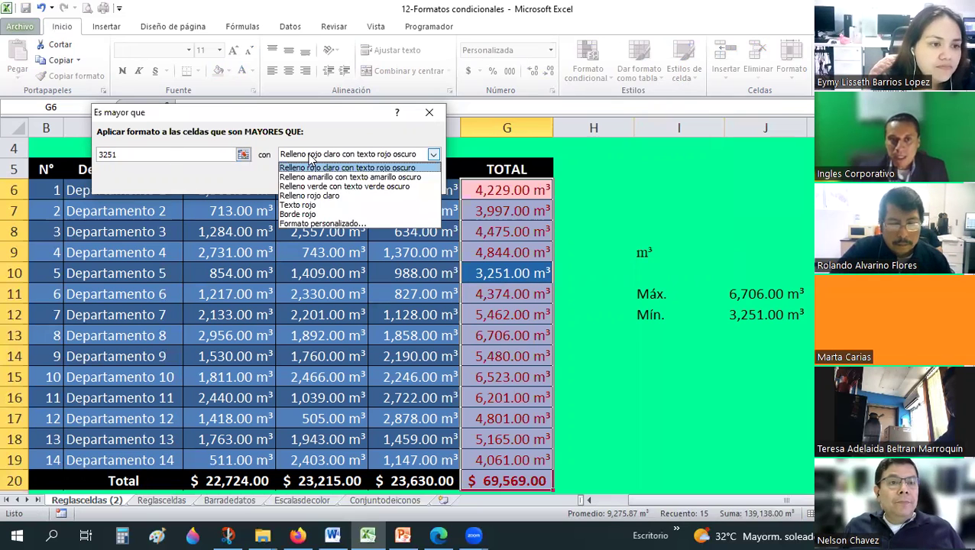
left_click(311, 158)
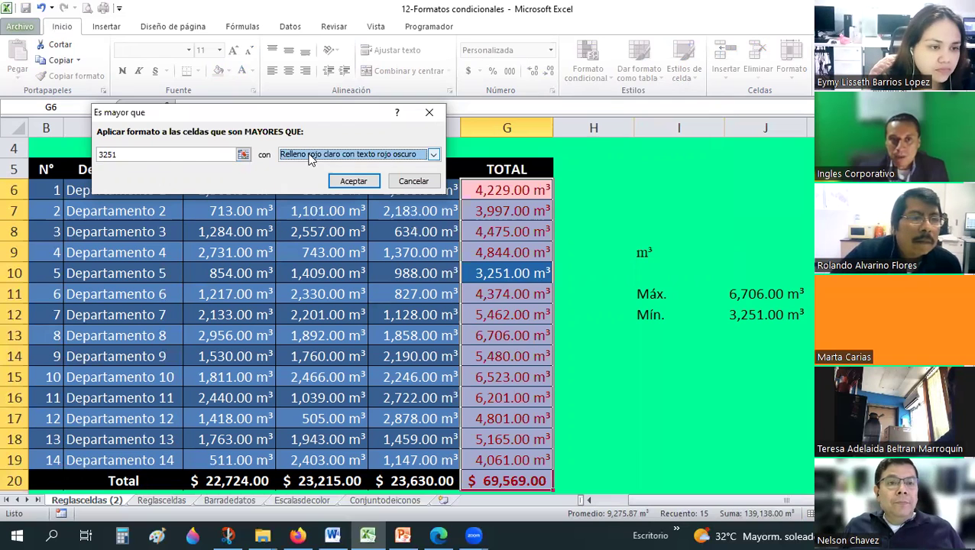
key("shift+Tab")
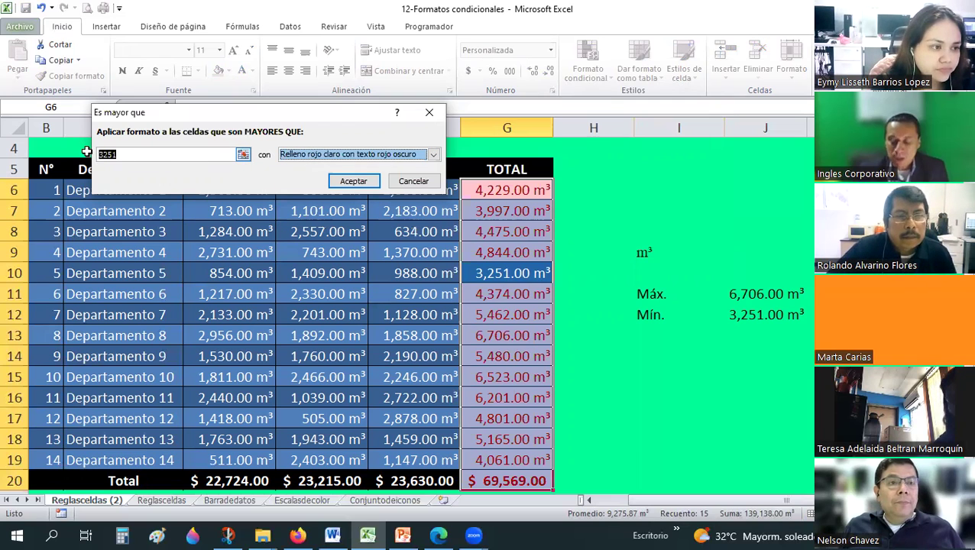
key("shift+Tab")
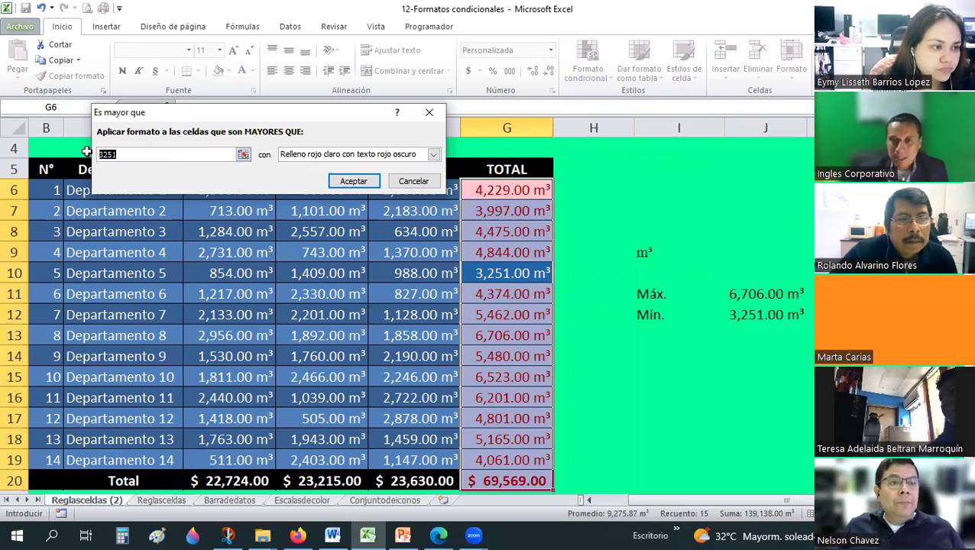
key("Escape")
- Type the label Promedio in I13
left_click(663, 339)
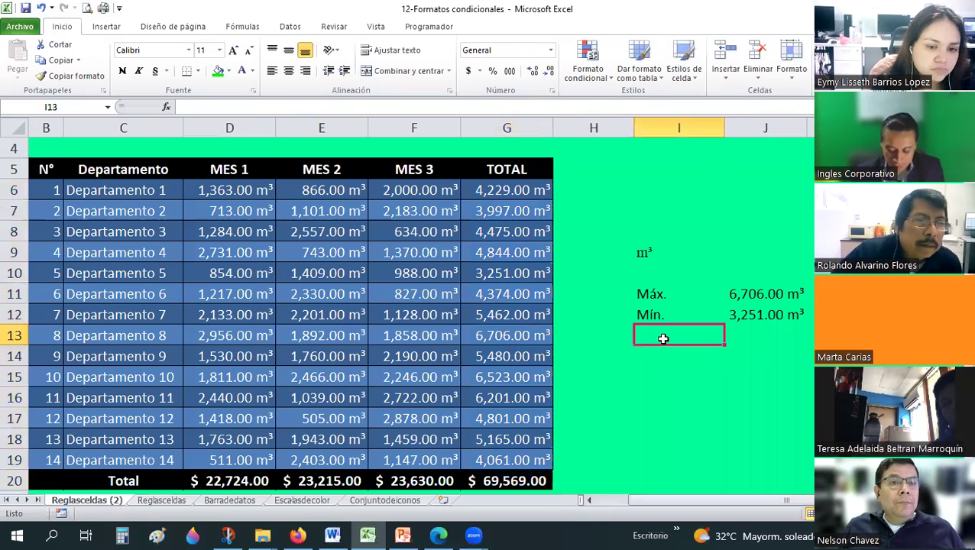
type("Promed")
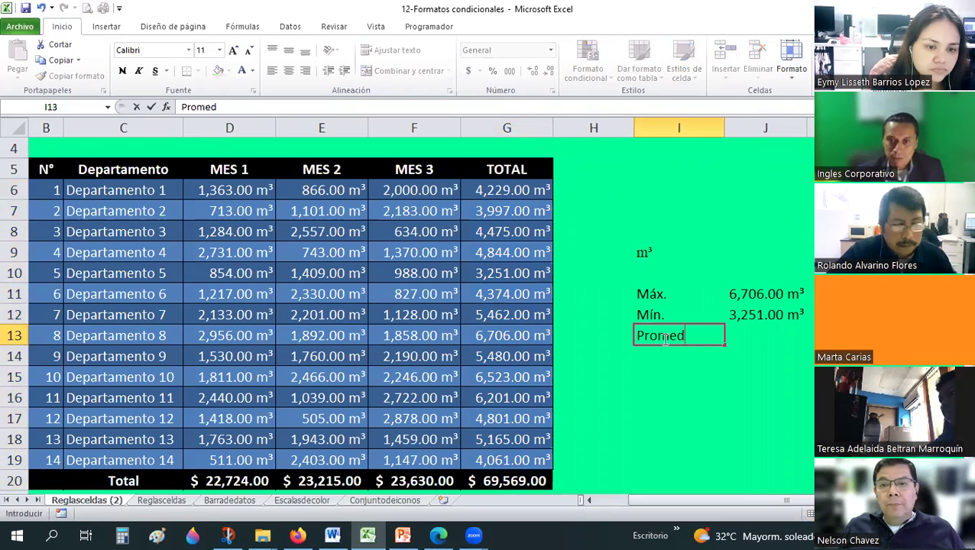
type("io")
key("Return")
key("Up")
key("Right")
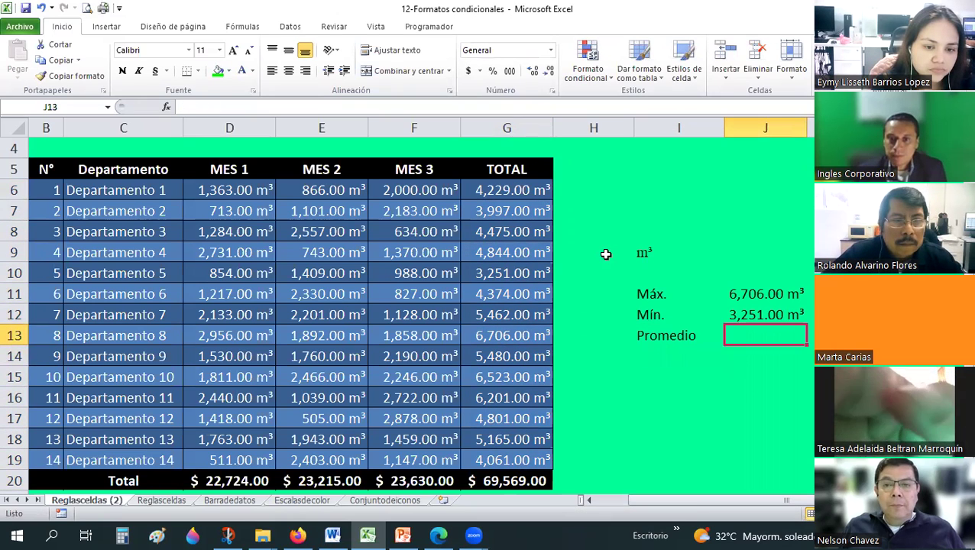
- Replace the sum in J13 with =PROMEDIO(J11:J12), showing 4,969.21 m³
key("alt+equal")
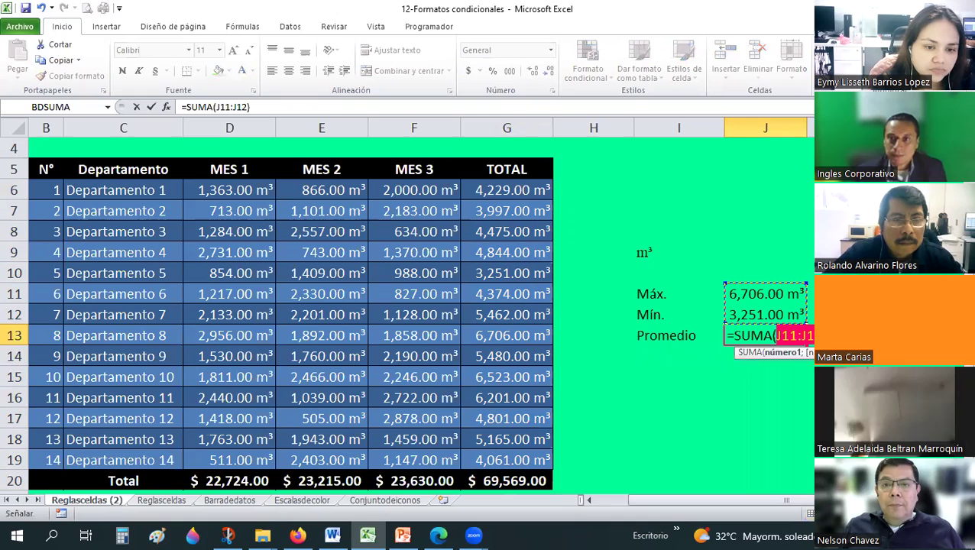
key("ctrl+Return")
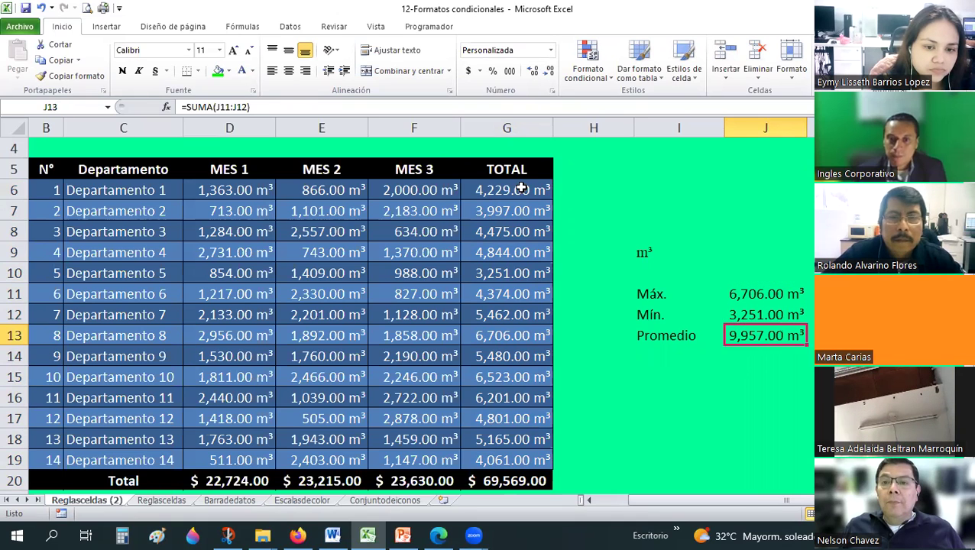
left_click_drag(506, 189, 493, 460)
key("Return")
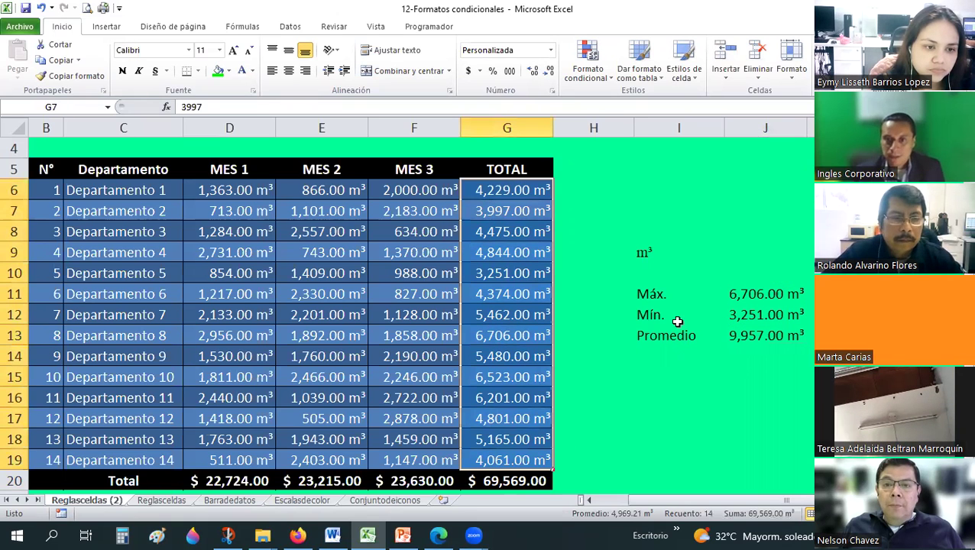
left_click_drag(495, 192, 498, 421)
left_click_drag(640, 510, 680, 527)
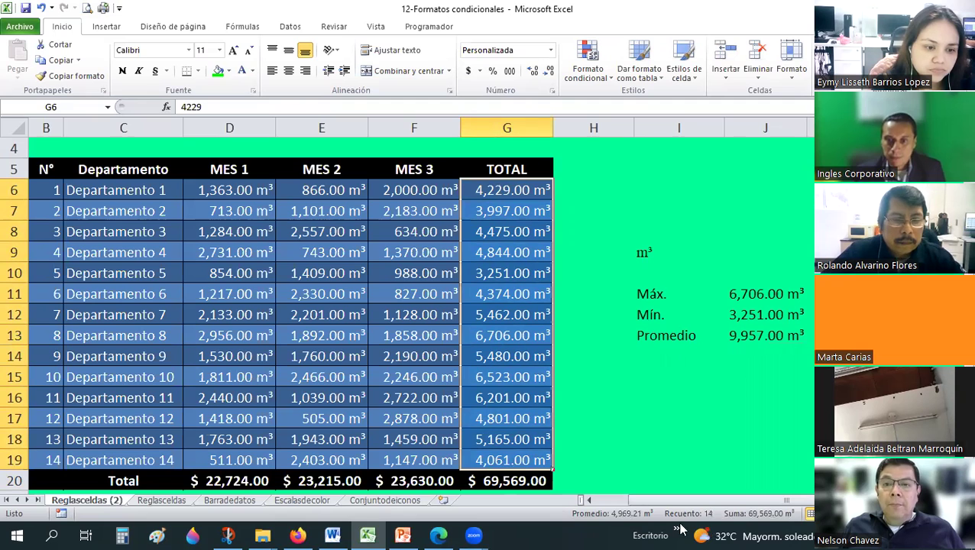
left_click(748, 333)
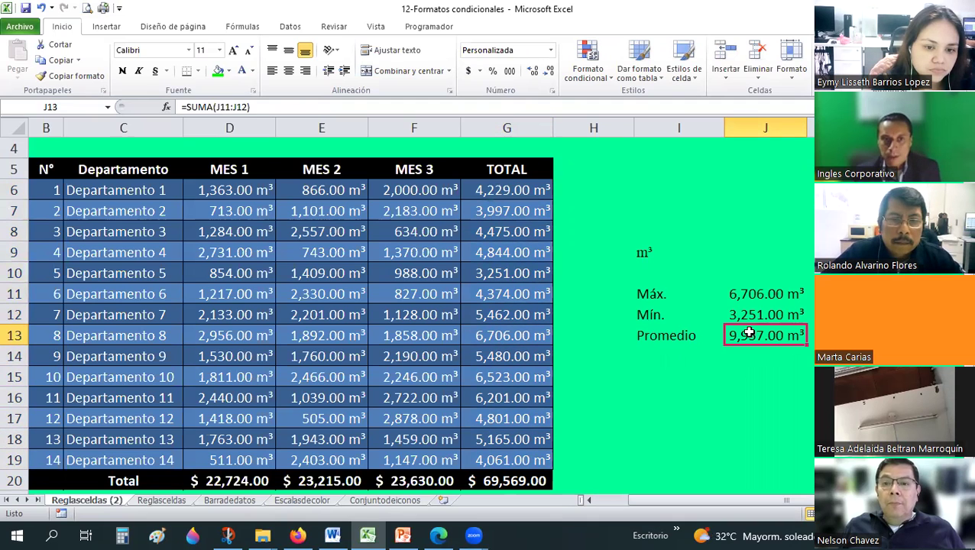
key("Delete")
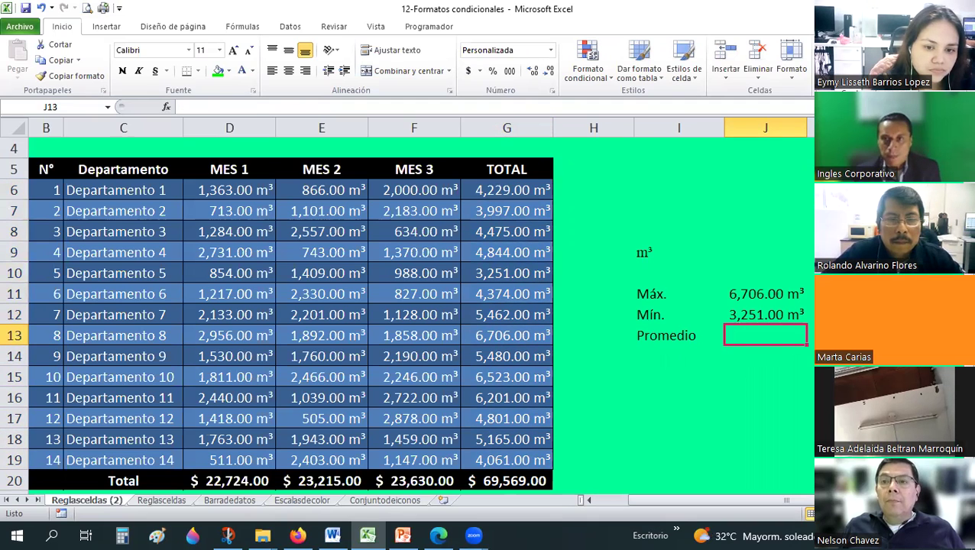
type("=PROMEDIO(J11:J12)")
key("Return")
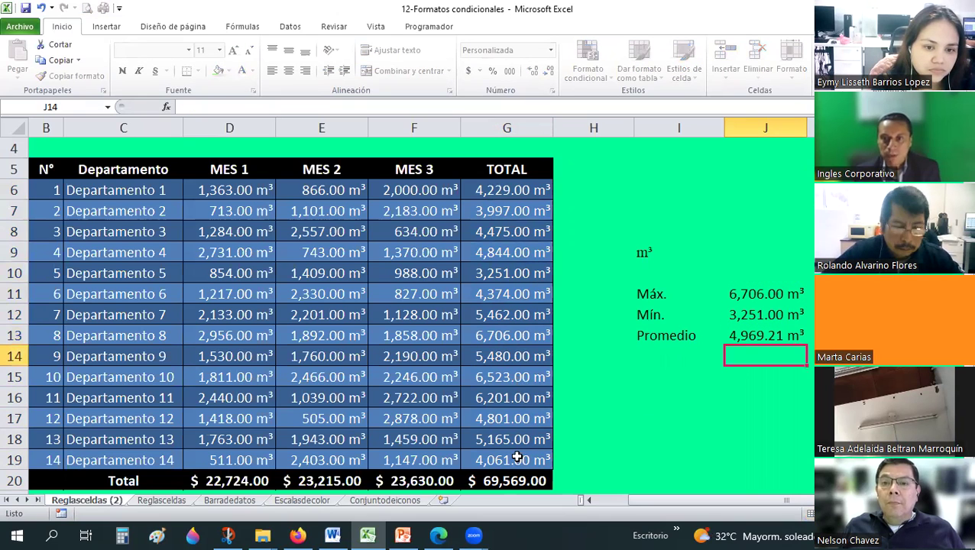
- Select the TOTAL column range G6:G20
key("Up")
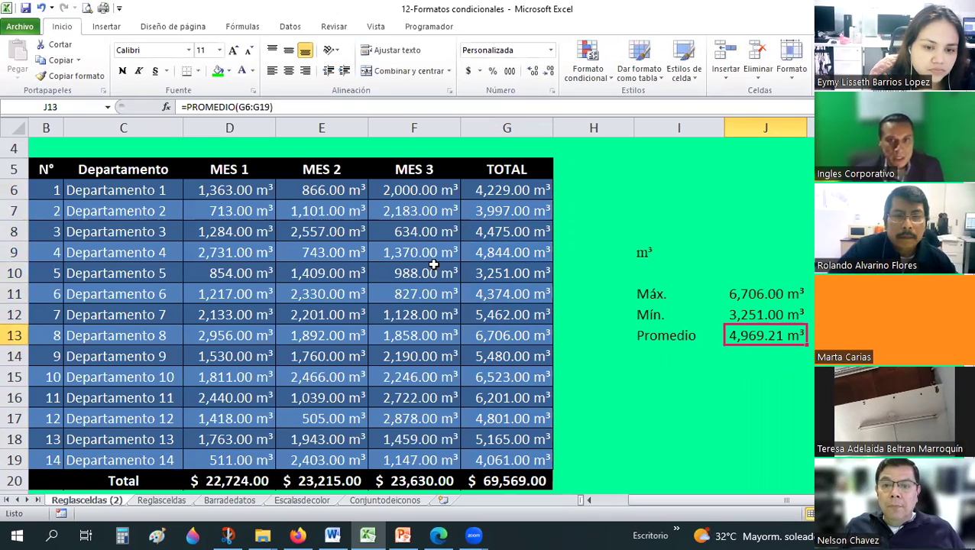
left_click(487, 188)
left_click_drag(504, 453, 507, 481)
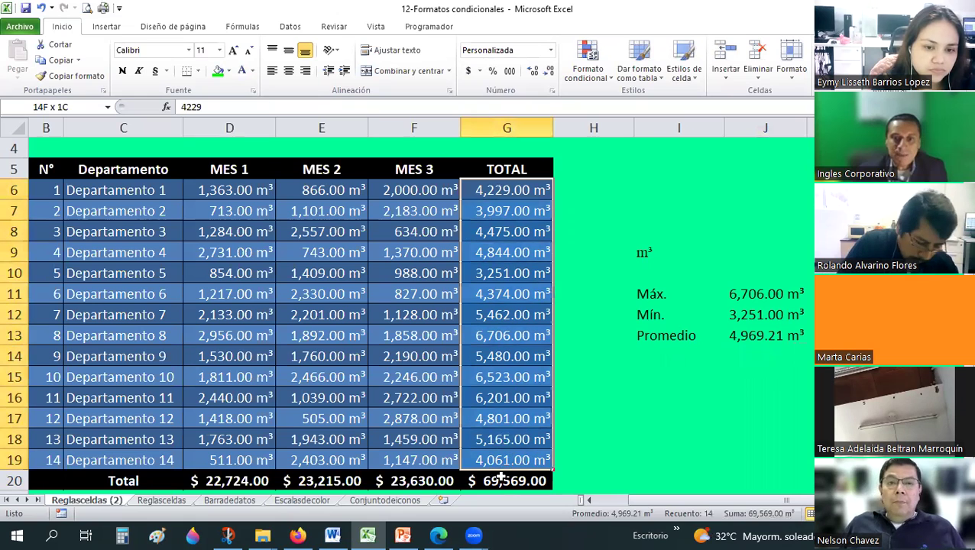
- Create a Greater Than highlight rule with threshold 4969 using a custom format
left_click(604, 81)
mouse_move(641, 101)
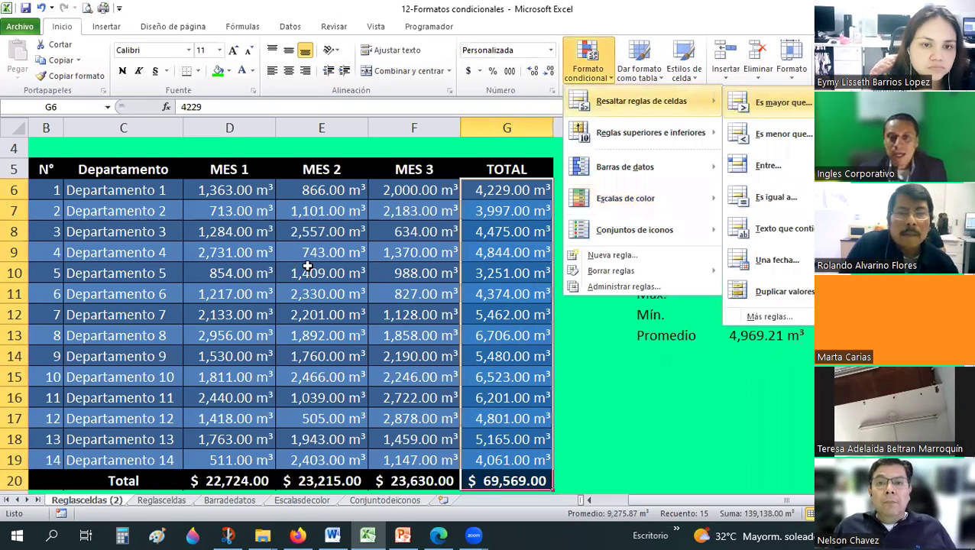
left_click(776, 101)
type("4")
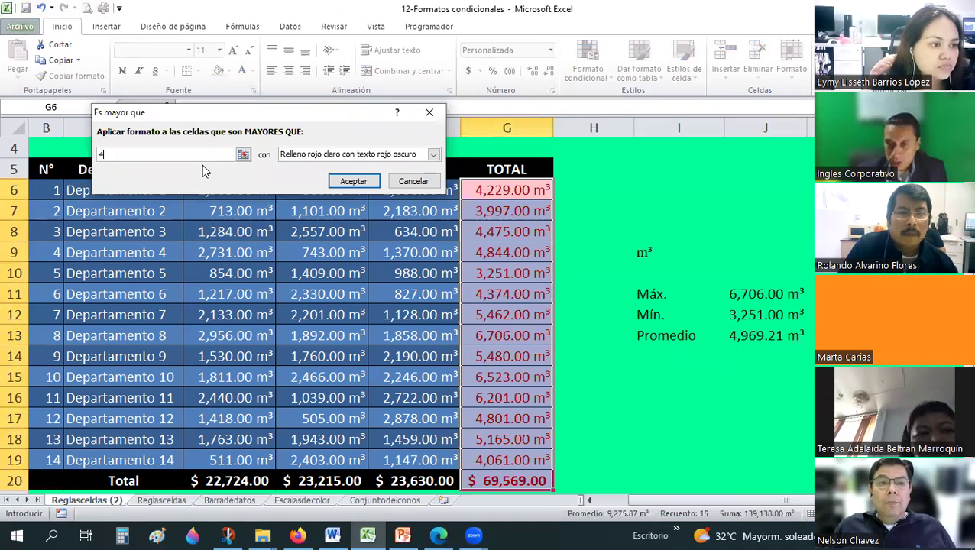
type("969")
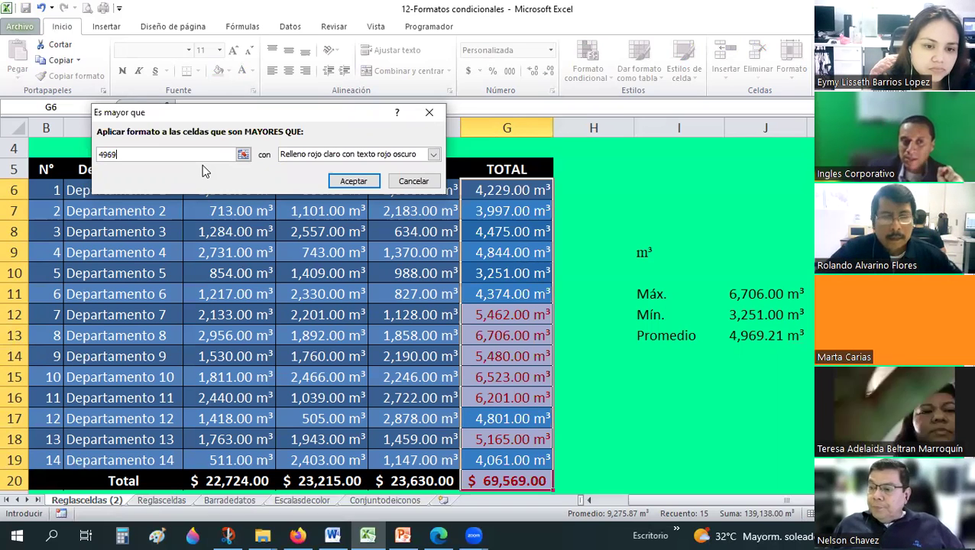
left_click(432, 154)
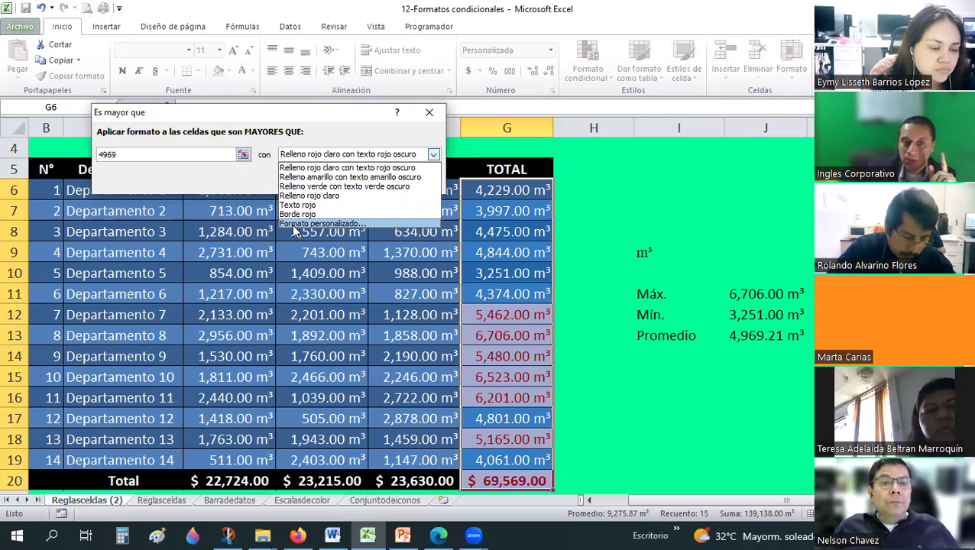
left_click(292, 223)
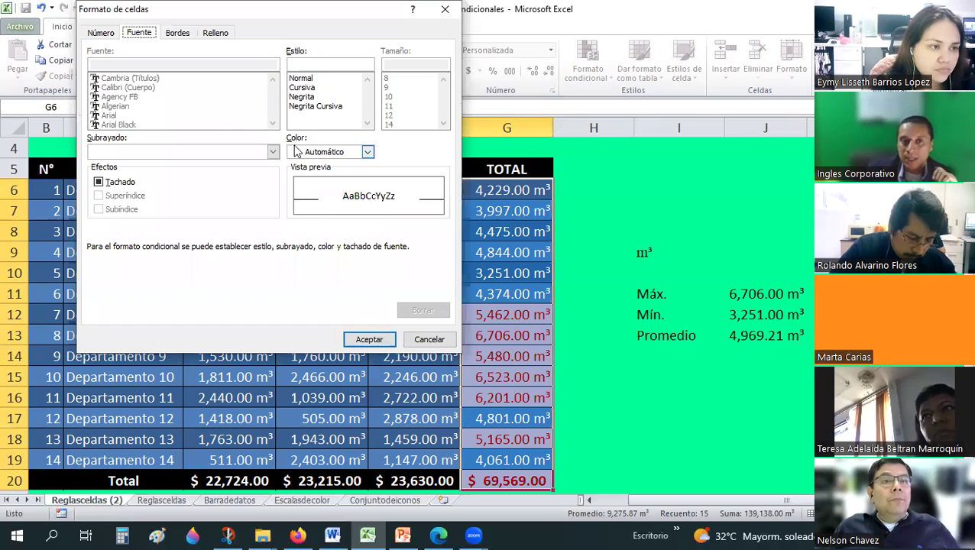
- Set the rule's custom format to bold black font with an orange fill
left_click(308, 98)
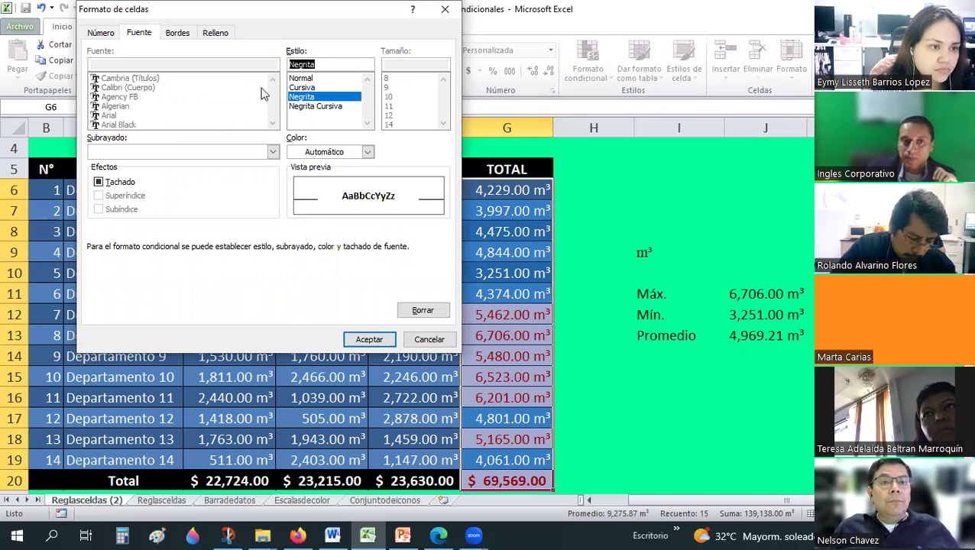
left_click(319, 153)
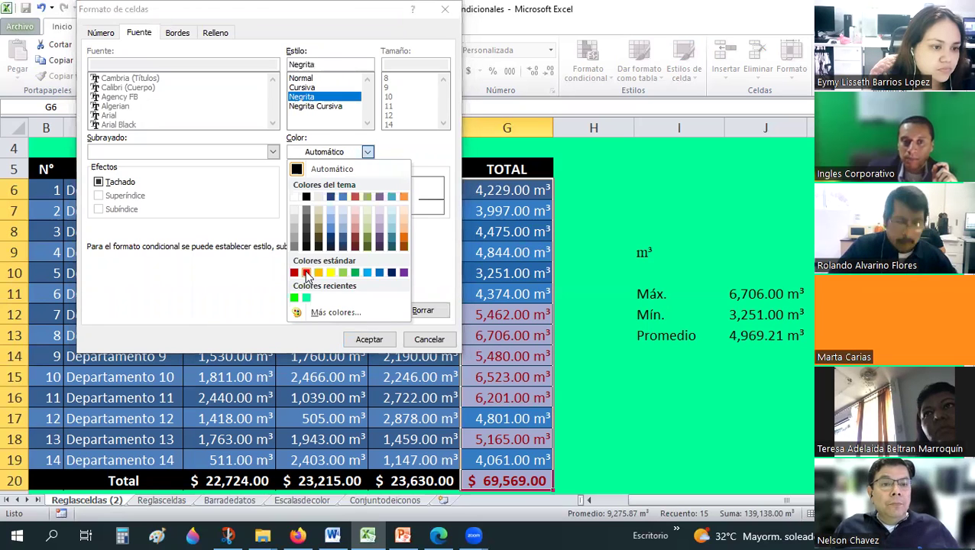
left_click(306, 196)
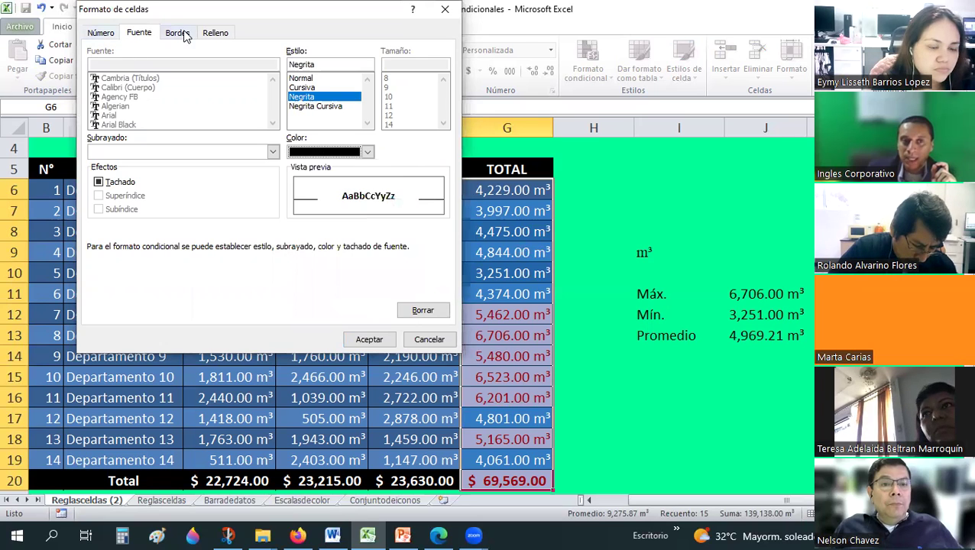
left_click(221, 36)
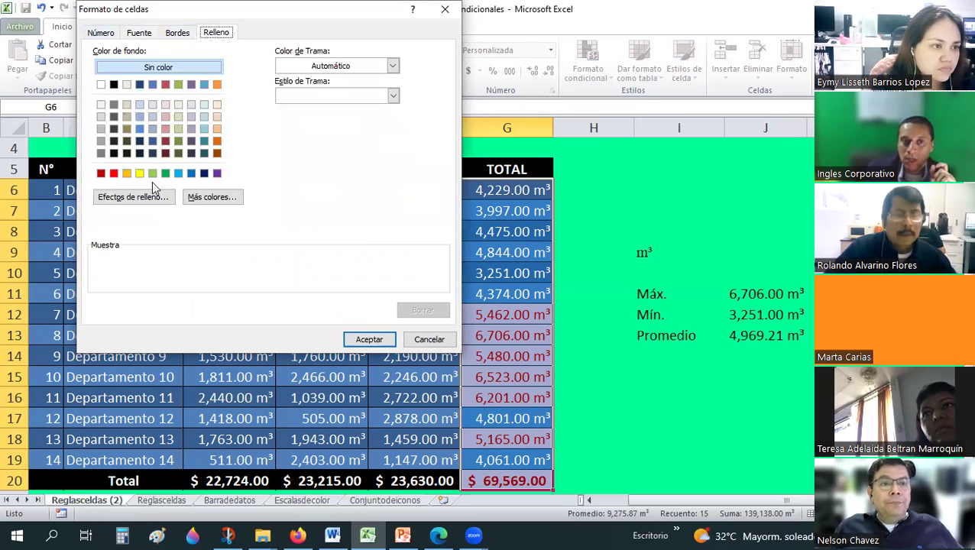
left_click(217, 141)
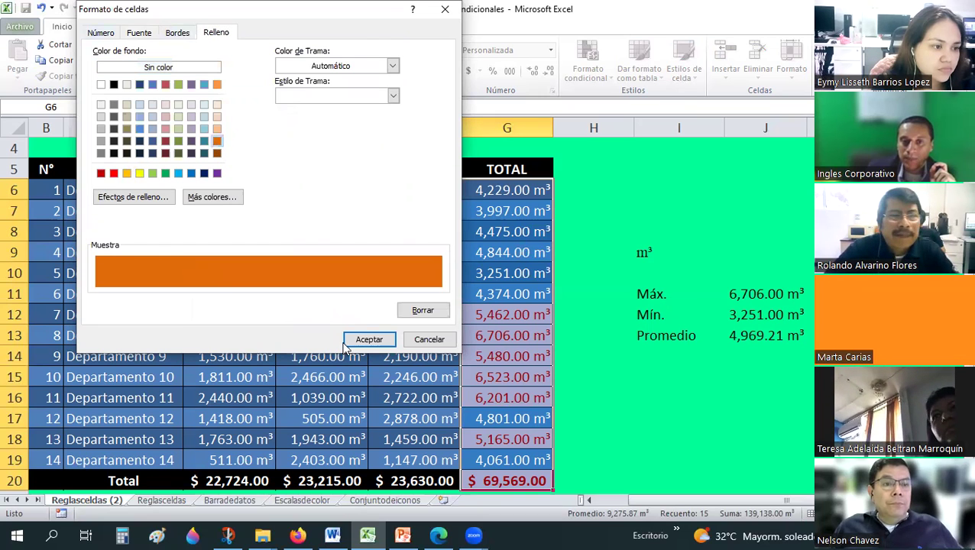
left_click(369, 339)
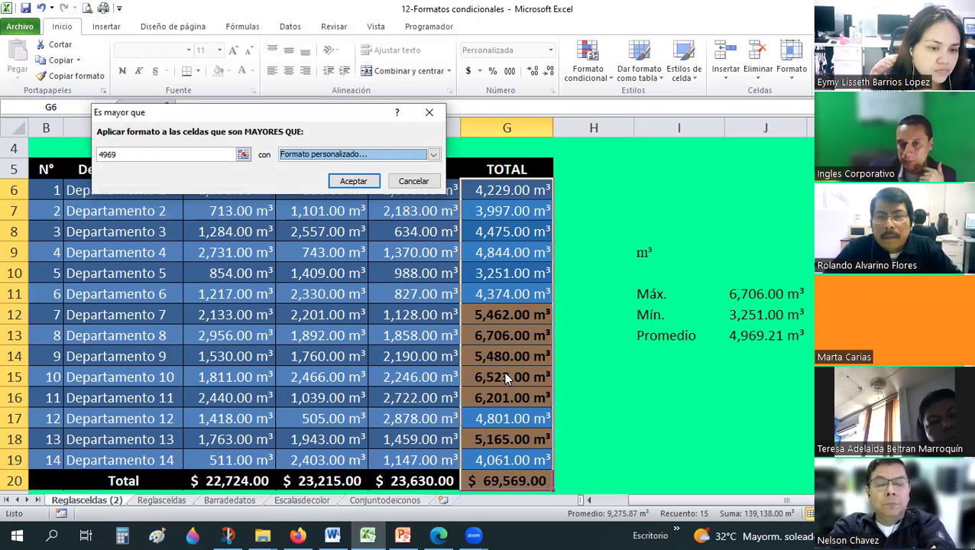
key("Return")
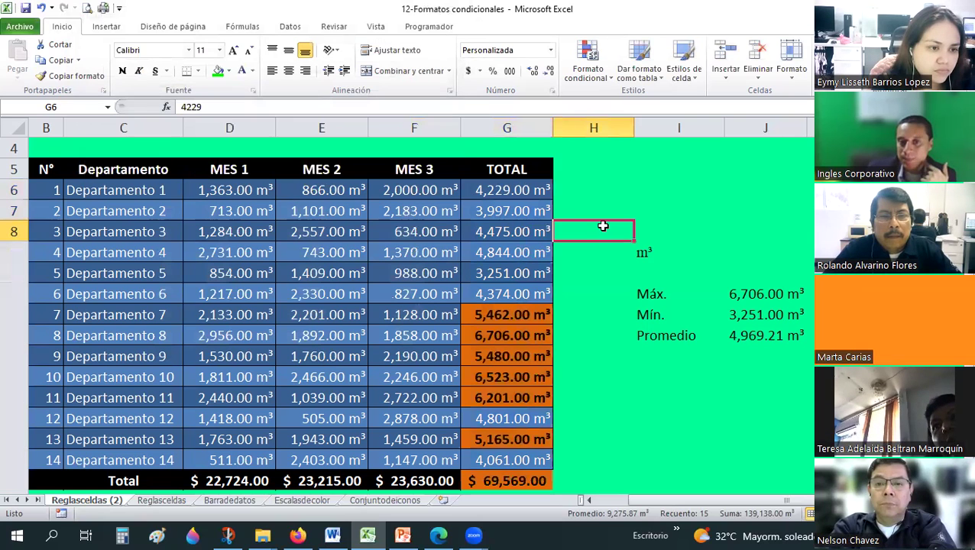
scroll(603, 226, "down", 1)
scroll(603, 226, "up", 1)
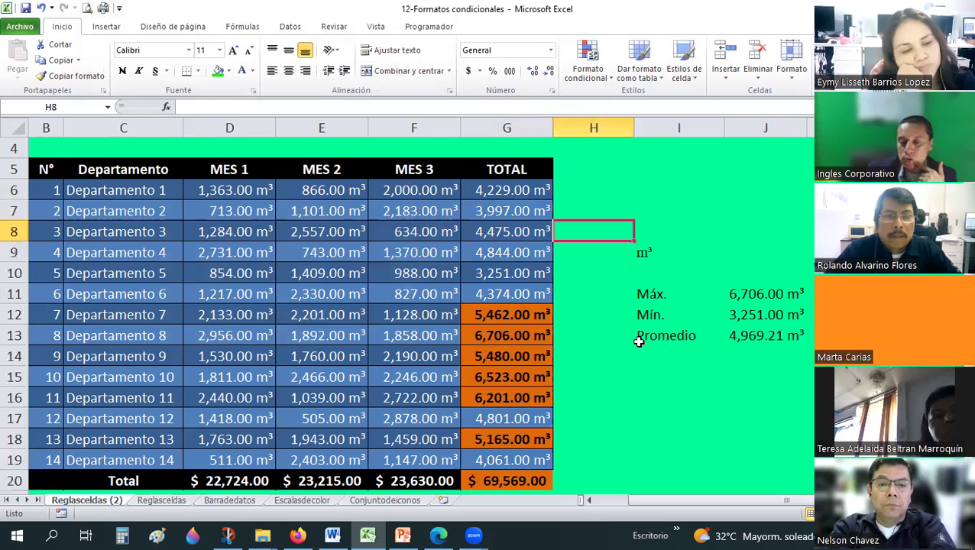
left_click(500, 356)
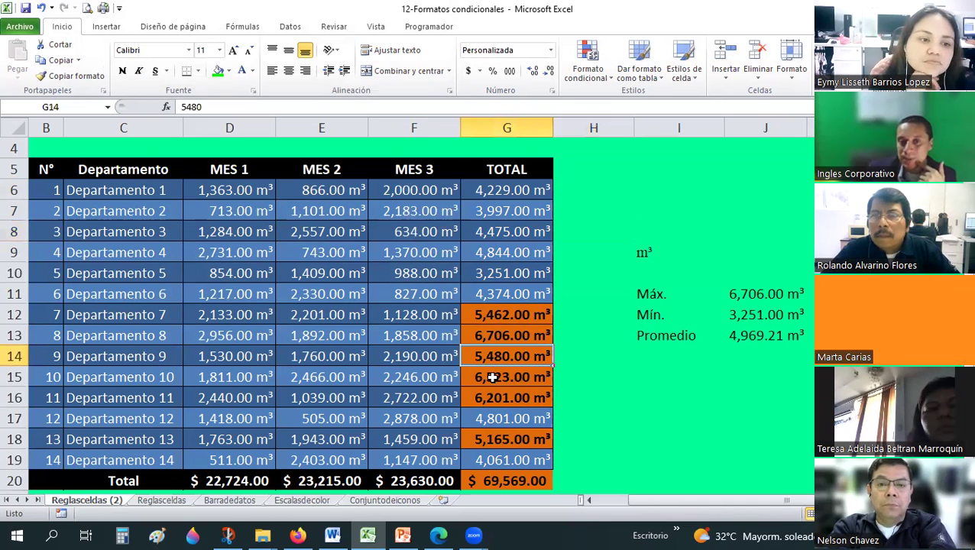
left_click(492, 376)
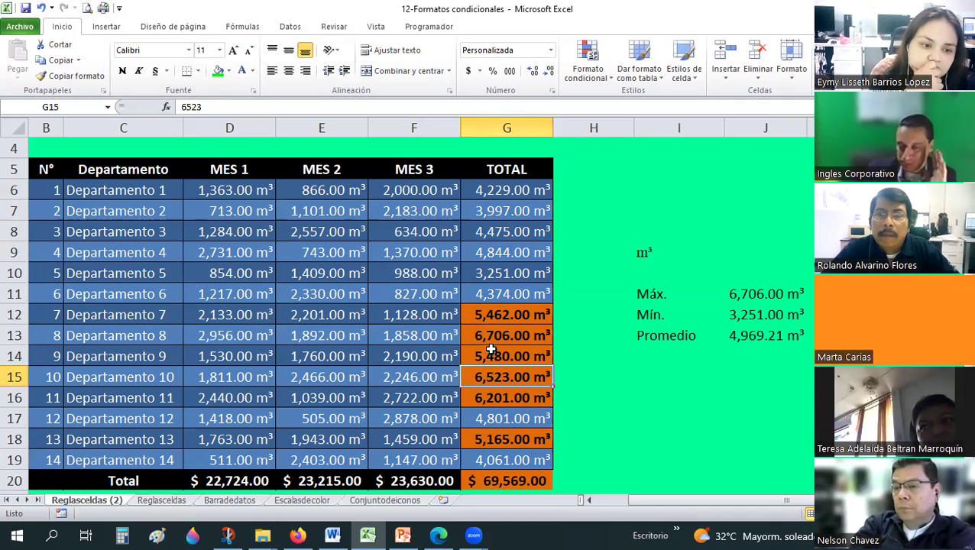
scroll(491, 351, "down", 1)
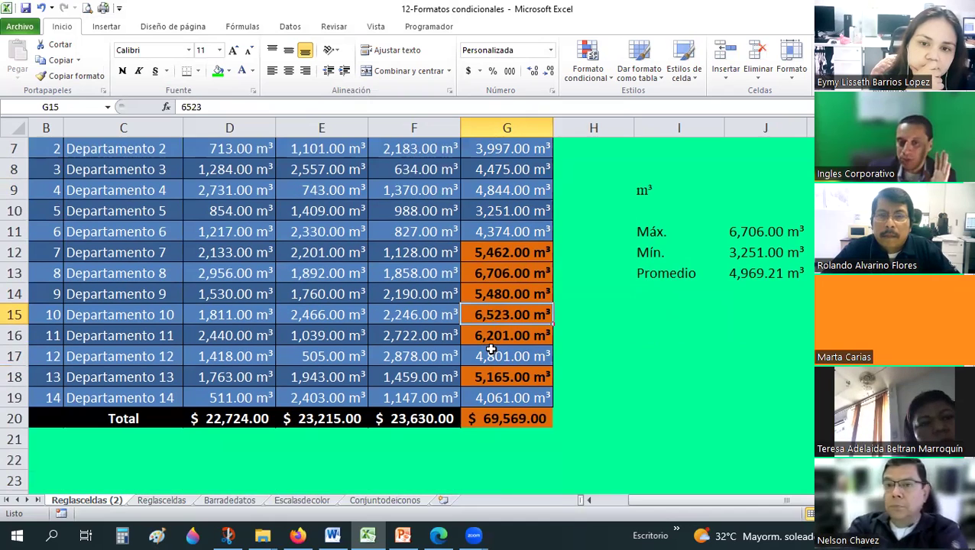
left_click(484, 419)
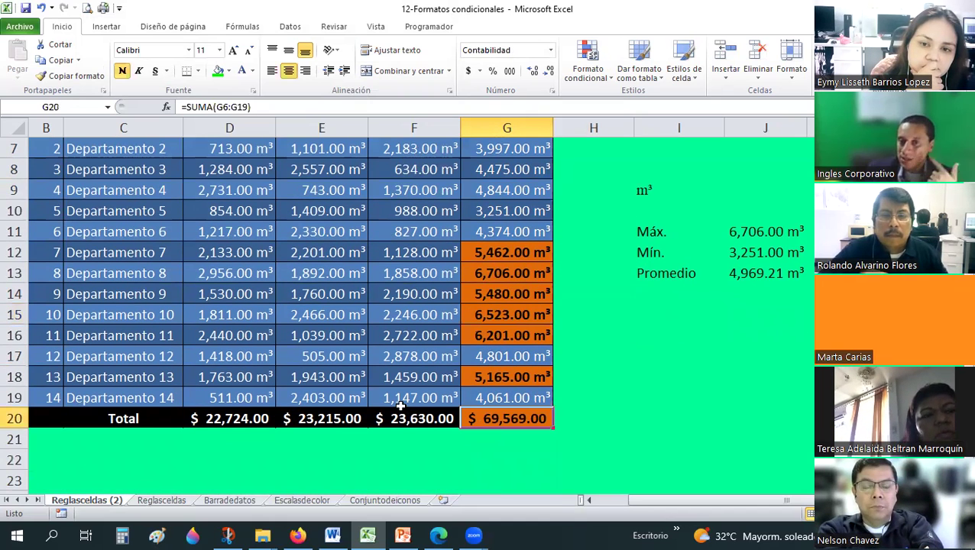
scroll(433, 355, "up", 1)
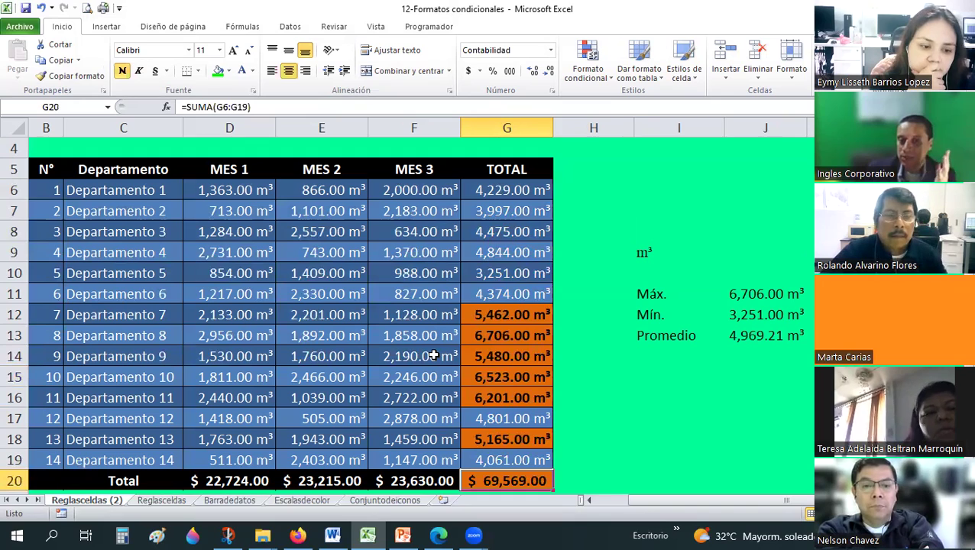
scroll(459, 336, "down", 1)
scroll(505, 260, "up", 2)
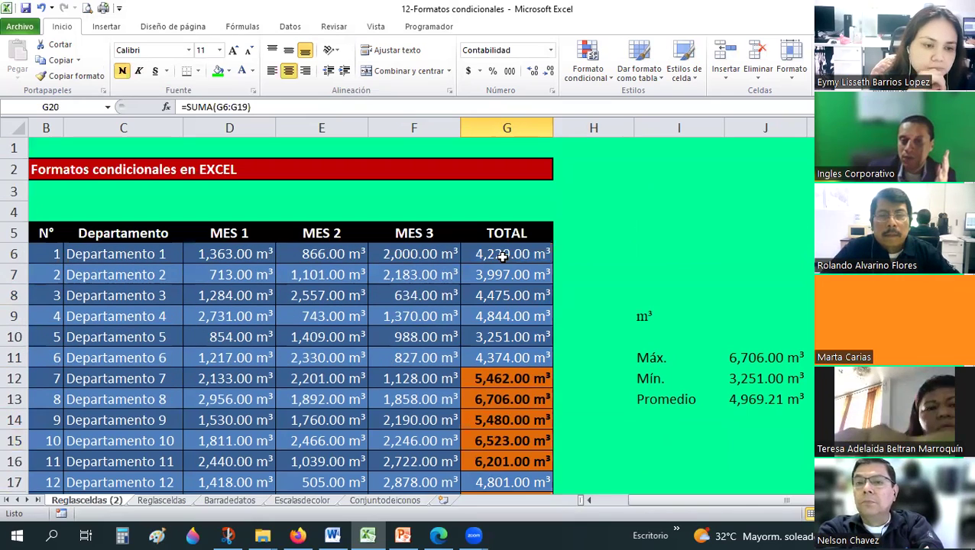
left_click_drag(507, 254, 512, 450)
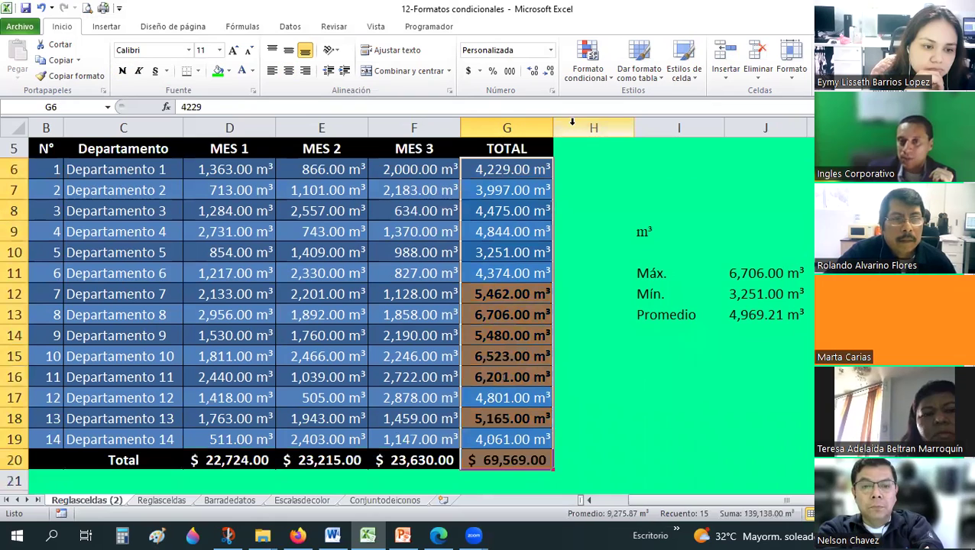
- Start a Less Than highlight rule for the totals with 4969 as the threshold
left_click(605, 79)
mouse_move(640, 102)
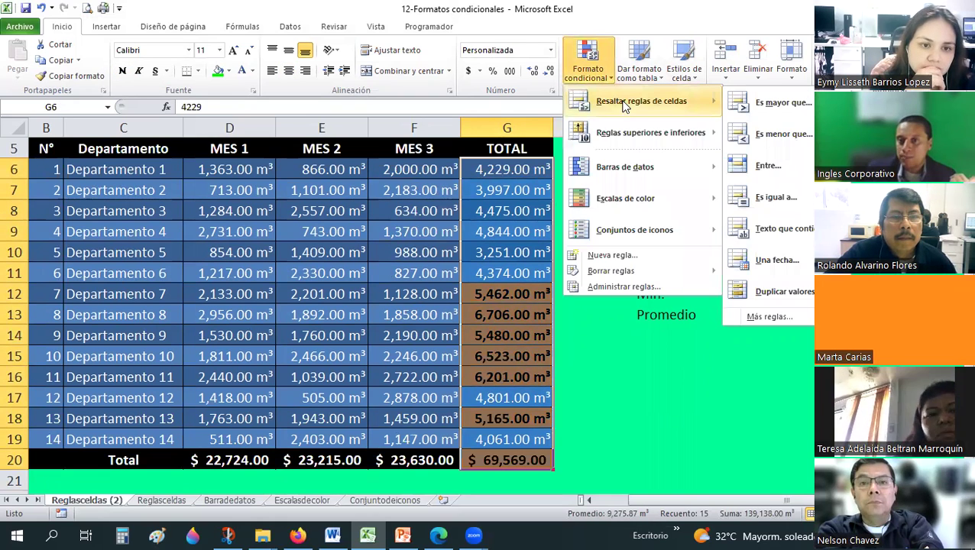
left_click(784, 135)
left_click(136, 155)
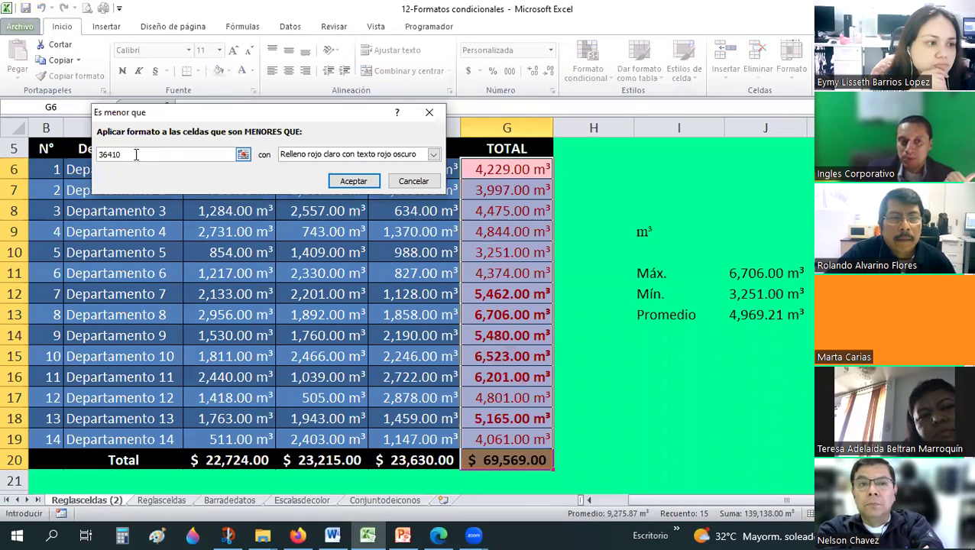
double_click(118, 154)
type("49")
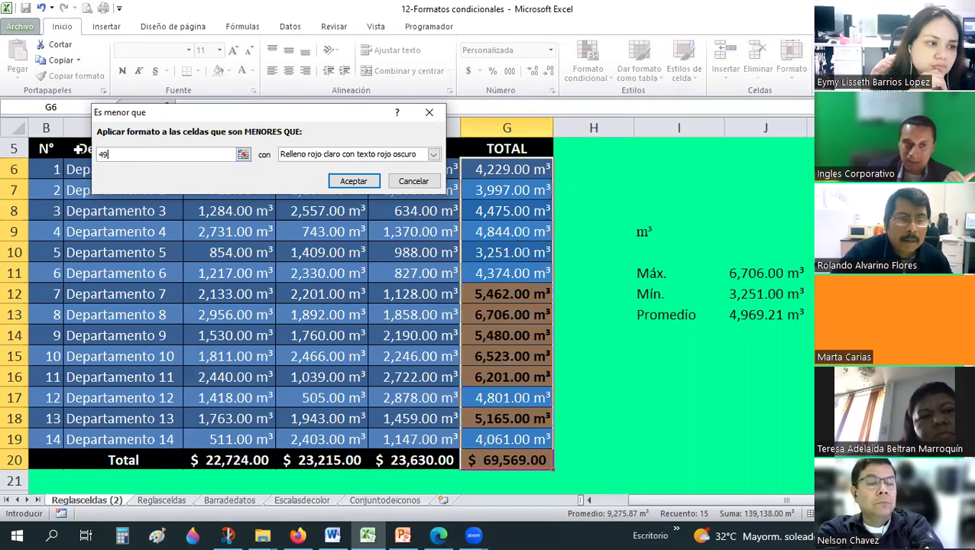
type("69")
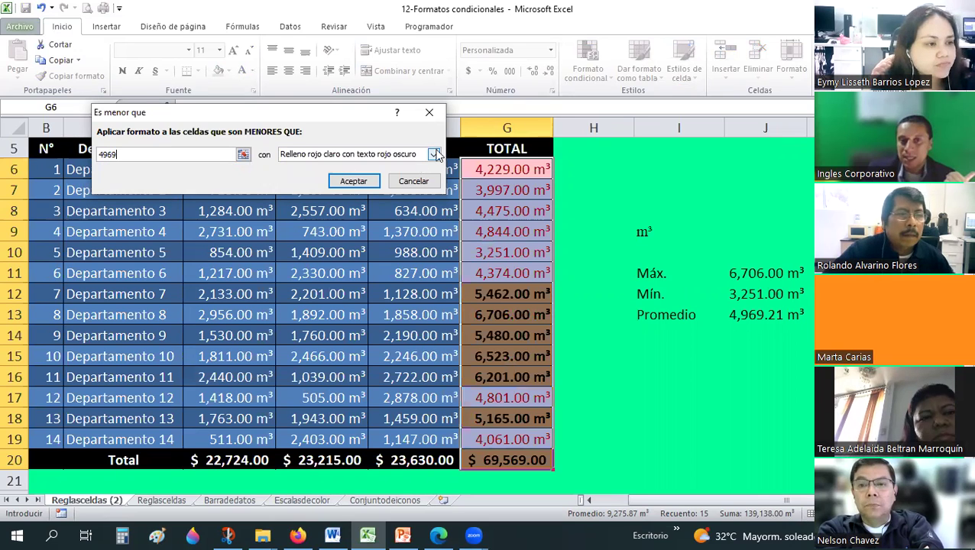
left_click(434, 154)
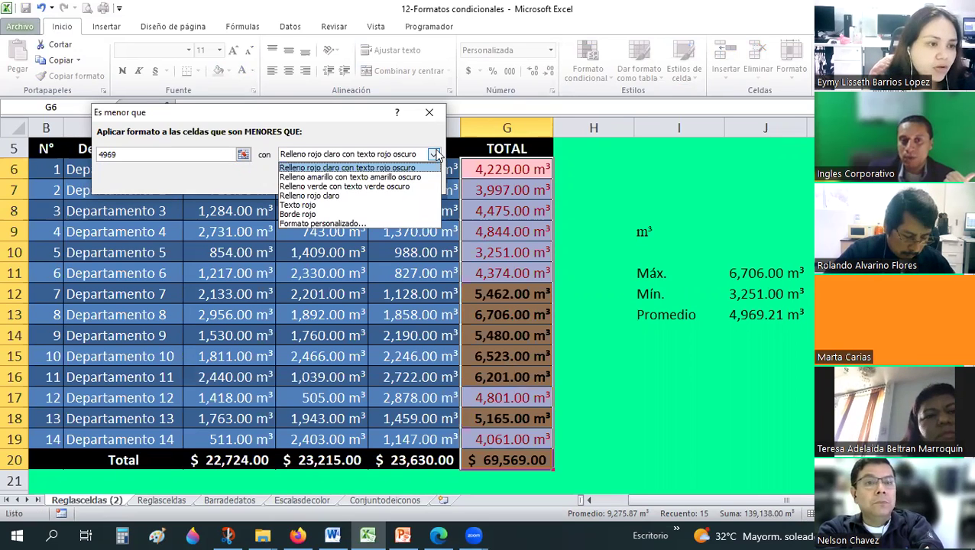
- Give the rule's custom format a bright-green-to-navy gradient fill
left_click(341, 224)
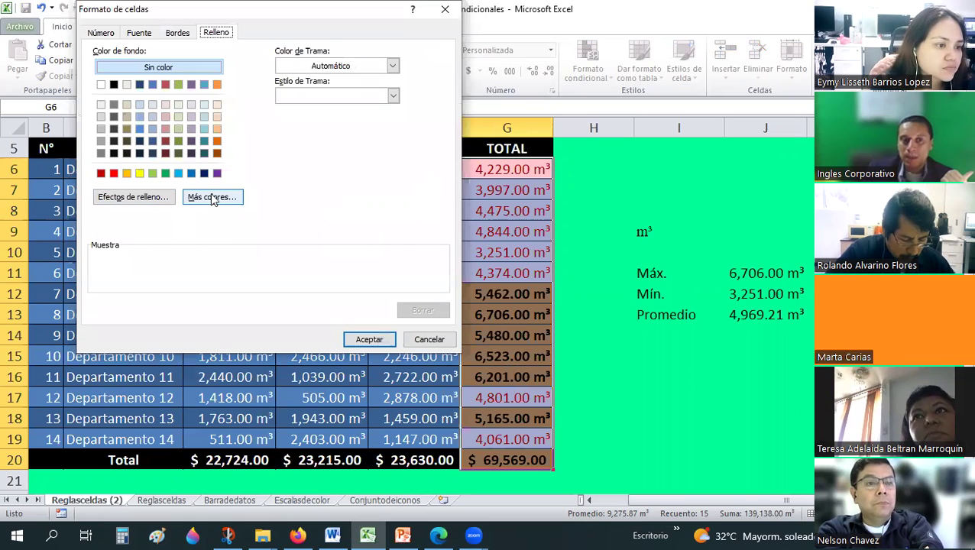
left_click(156, 198)
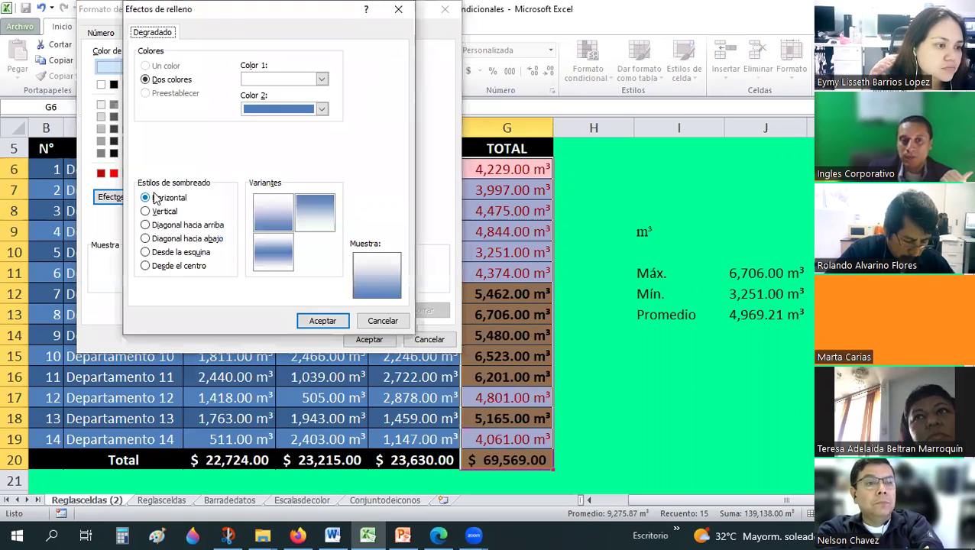
left_click(322, 80)
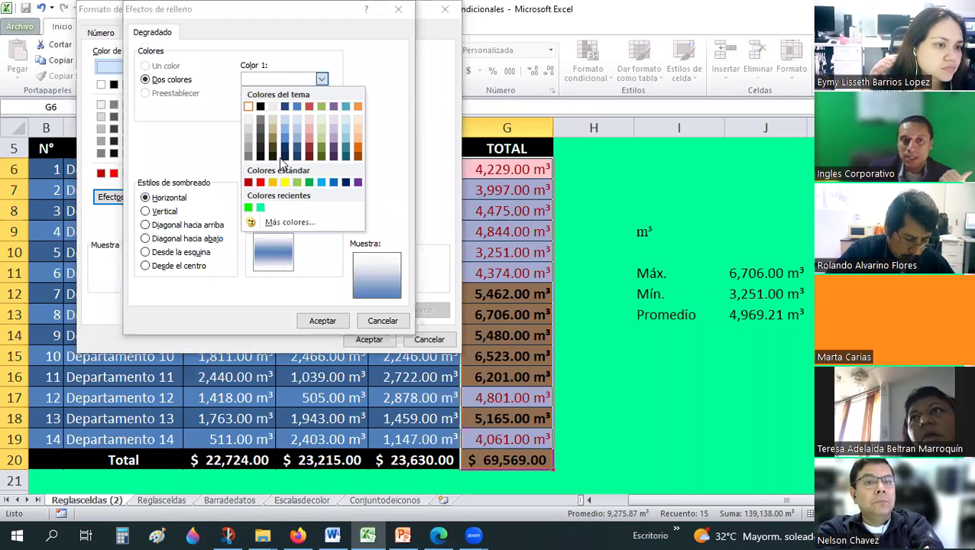
left_click(249, 207)
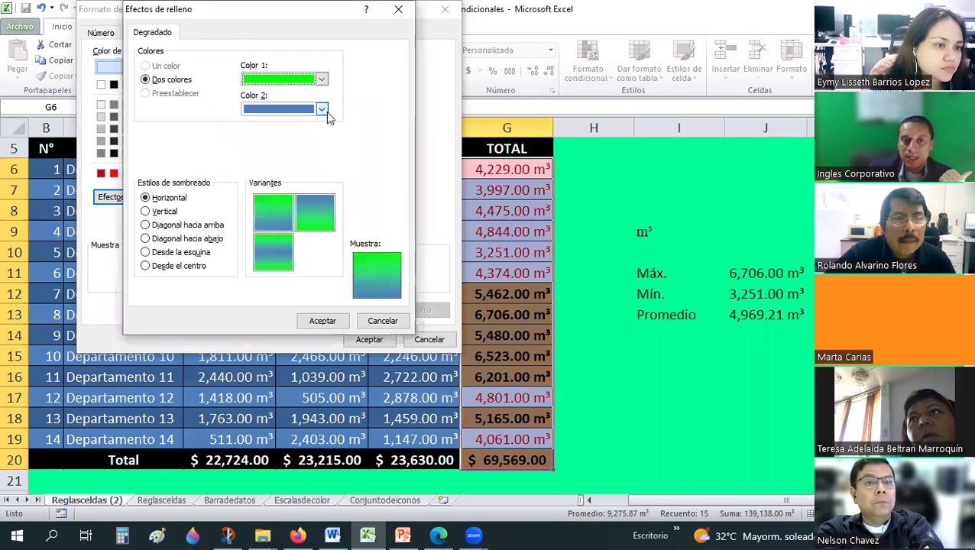
left_click(321, 109)
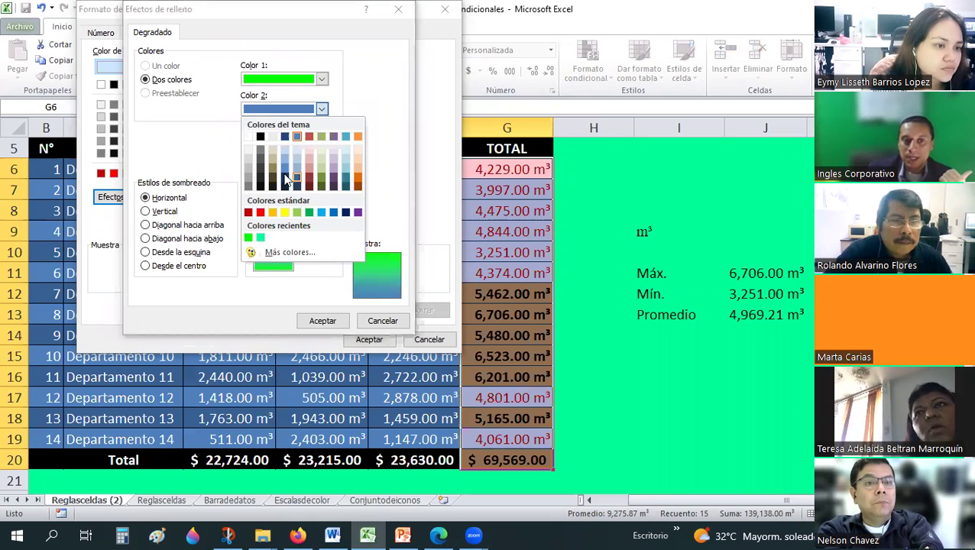
left_click(285, 178)
left_click(172, 262)
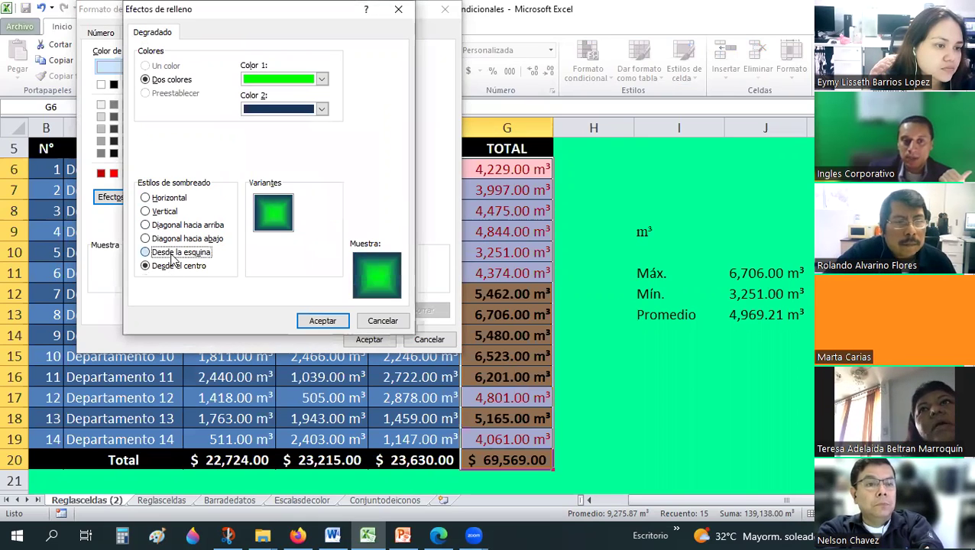
left_click(172, 252)
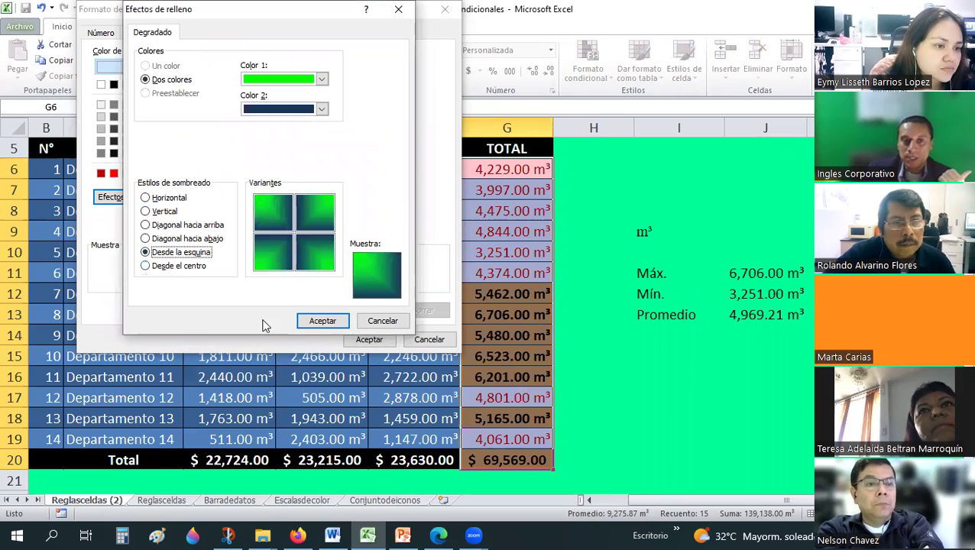
key("Down")
left_click(309, 322)
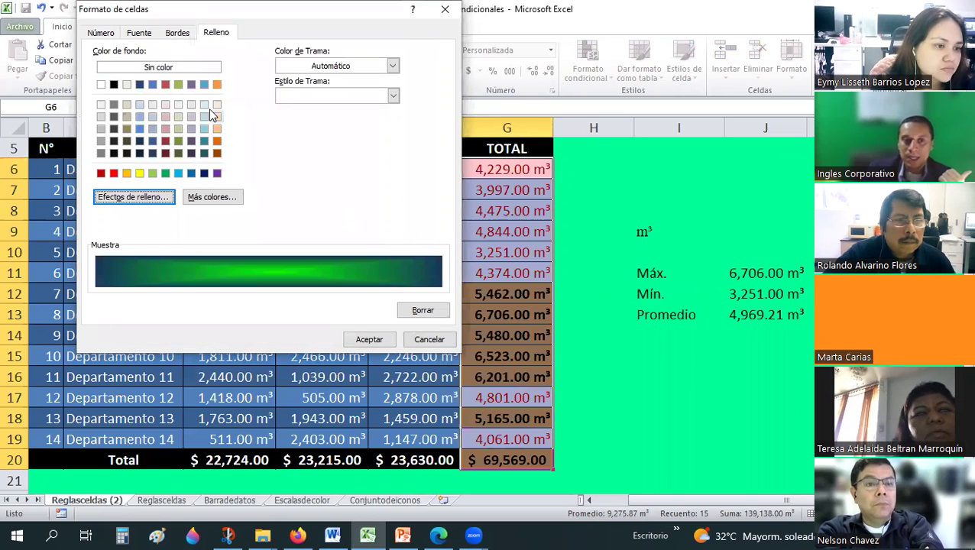
- Make the font bold with strikethrough off, then apply the below-4969 rule
key("ctrl+shift+Tab")
key("ctrl+shift+Tab")
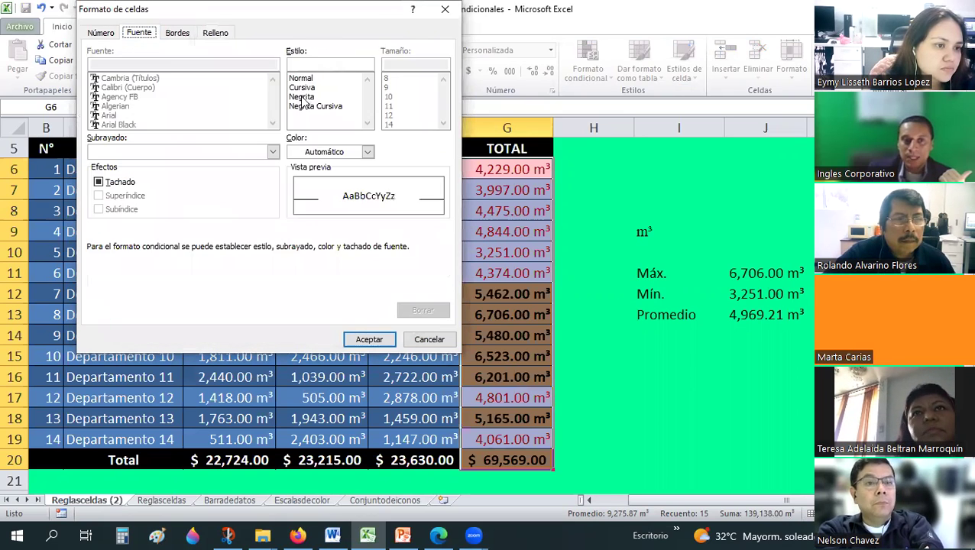
key("Down")
key("Down")
key("Down")
key("alt+c")
key("alt+Down")
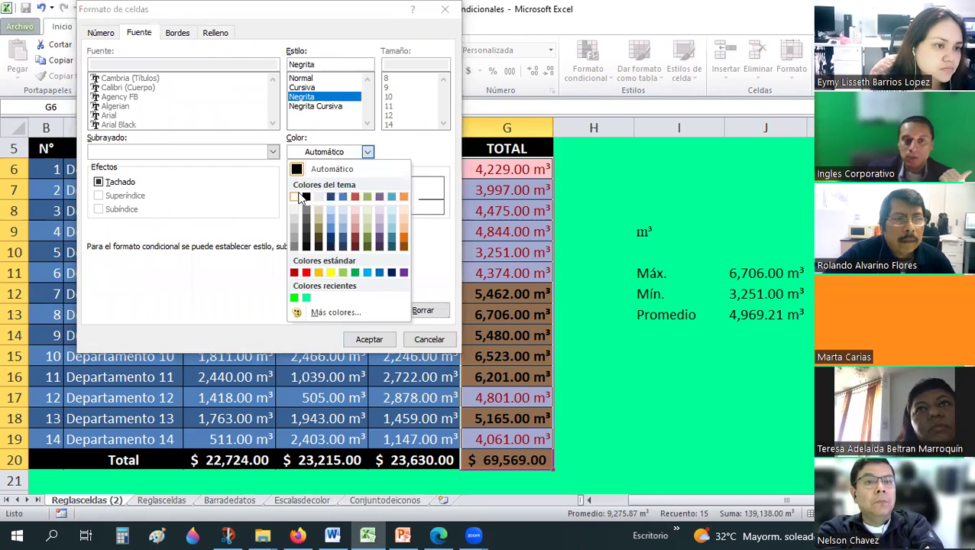
left_click(364, 337)
left_click(112, 34)
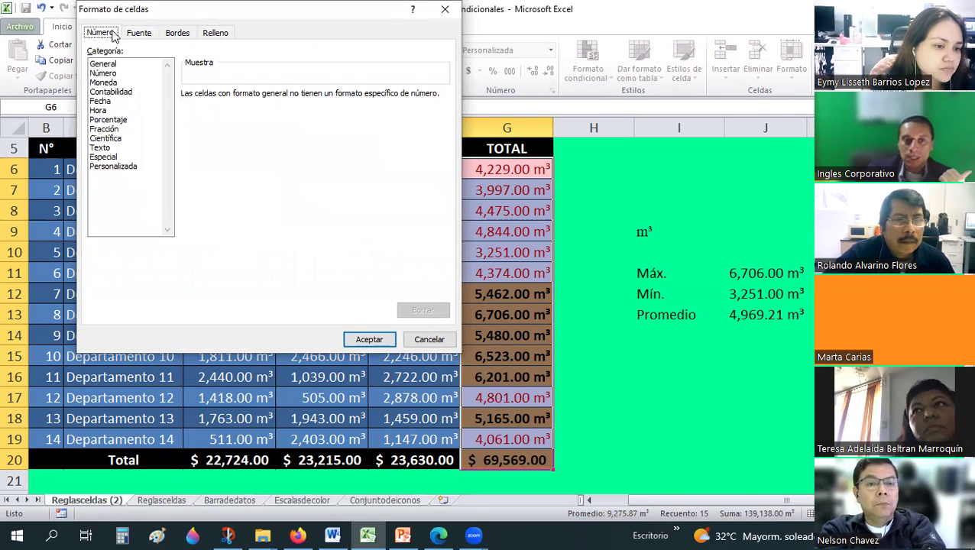
key("ctrl+Tab")
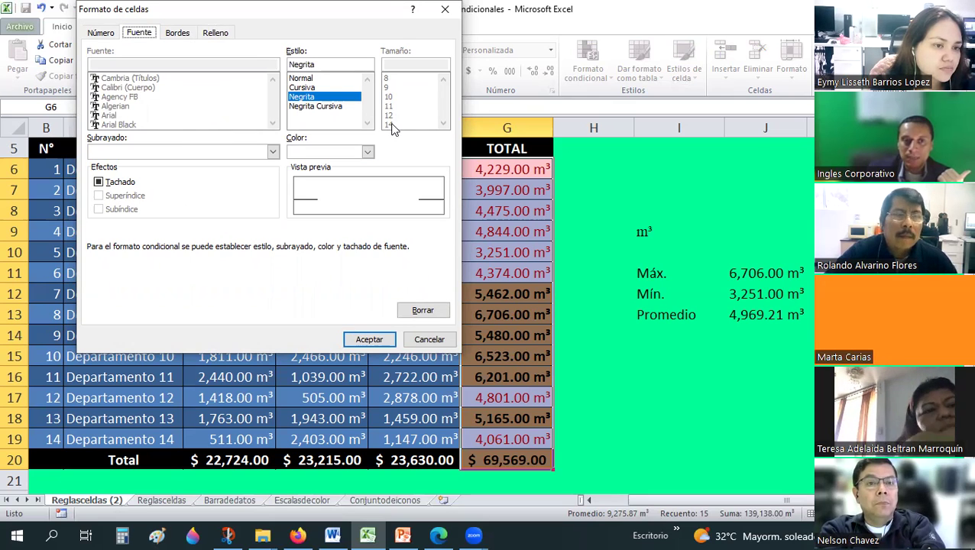
left_click(98, 182)
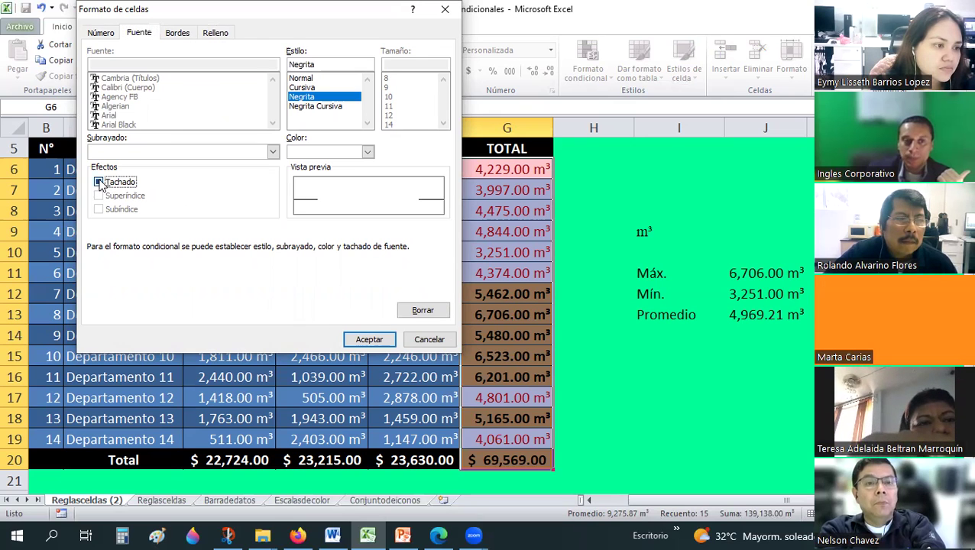
key("space")
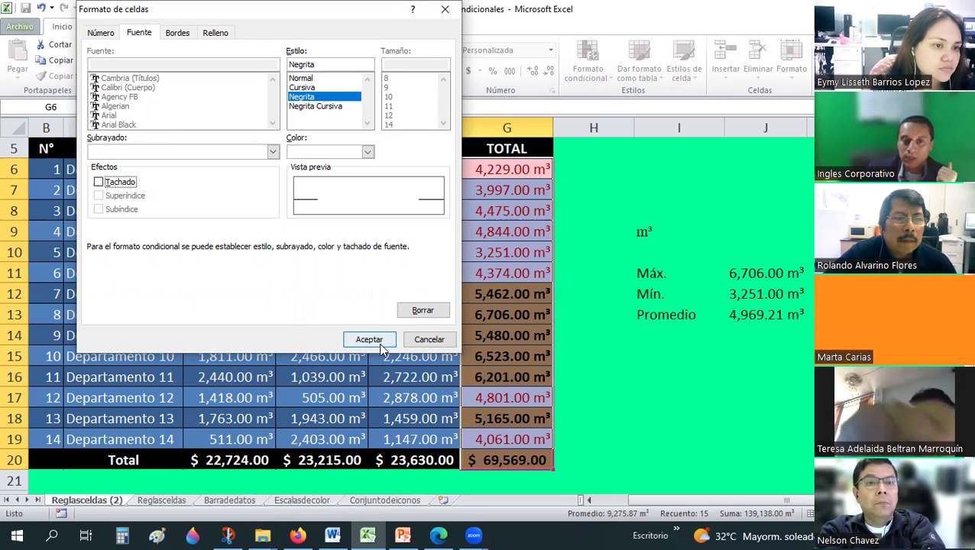
left_click(369, 340)
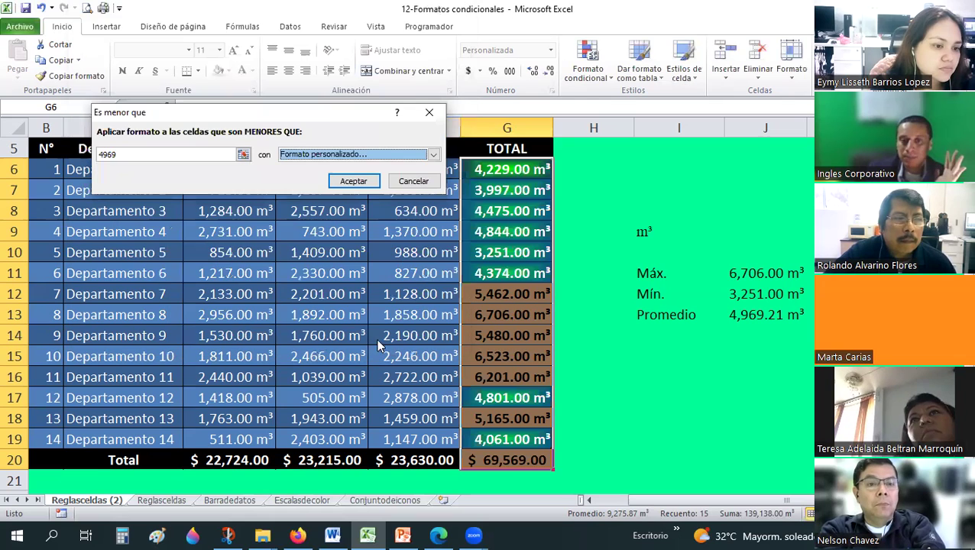
left_click(354, 181)
left_click(596, 226)
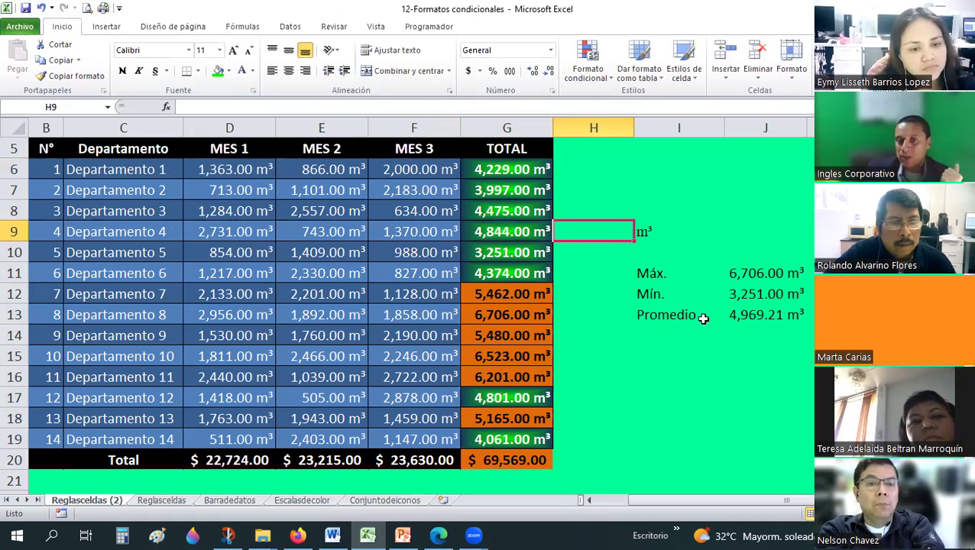
left_click(764, 314)
left_click_drag(507, 293, 507, 336)
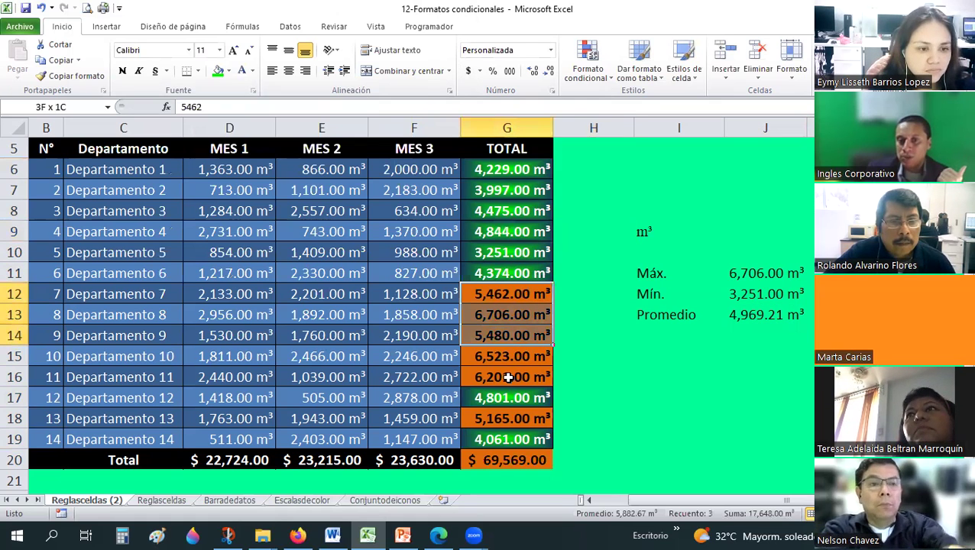
left_click_drag(506, 406, 510, 420)
left_click(510, 419)
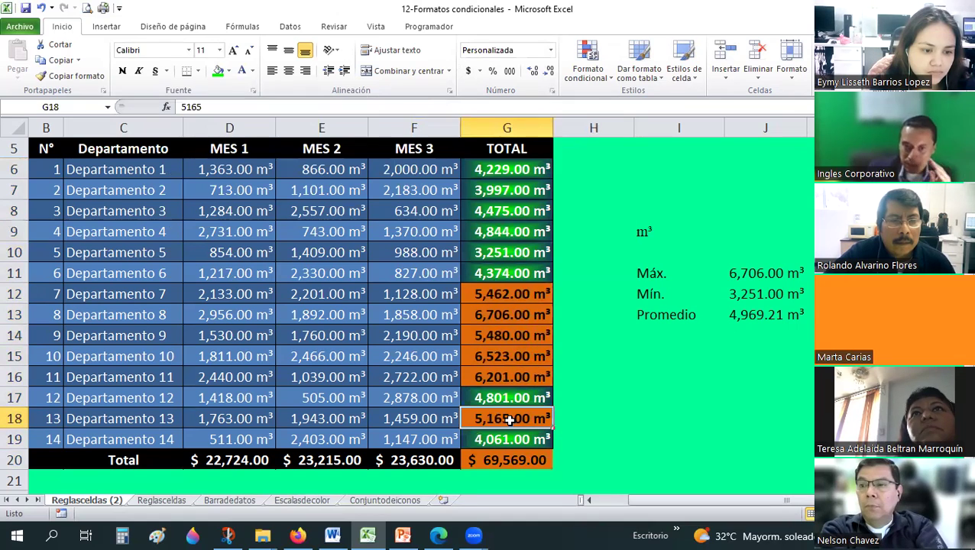
left_click(490, 294)
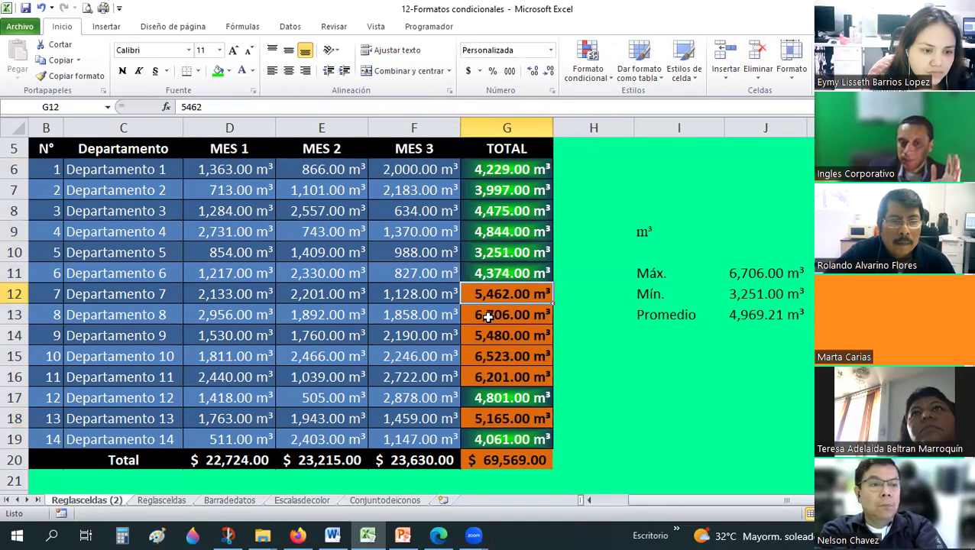
key("shift+Down")
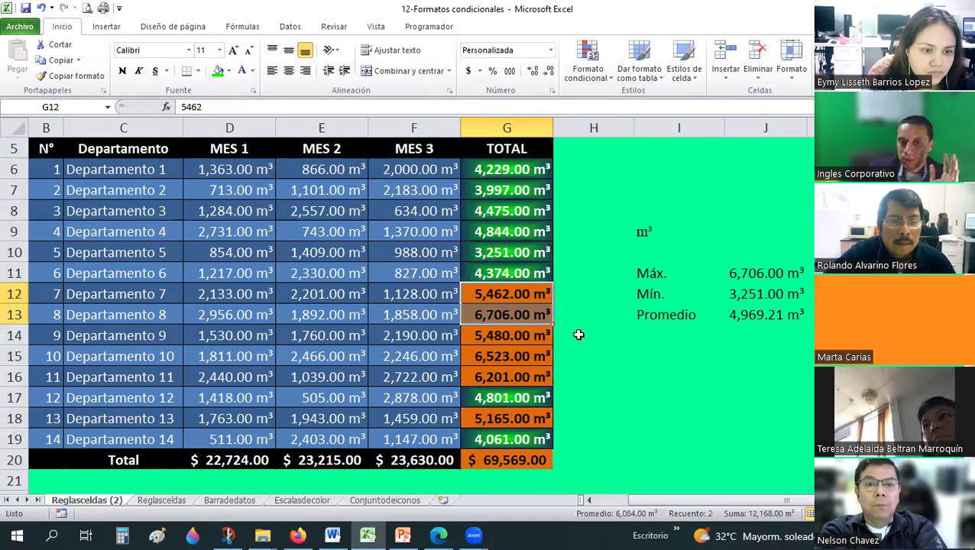
key("shift+Up")
left_click(519, 273)
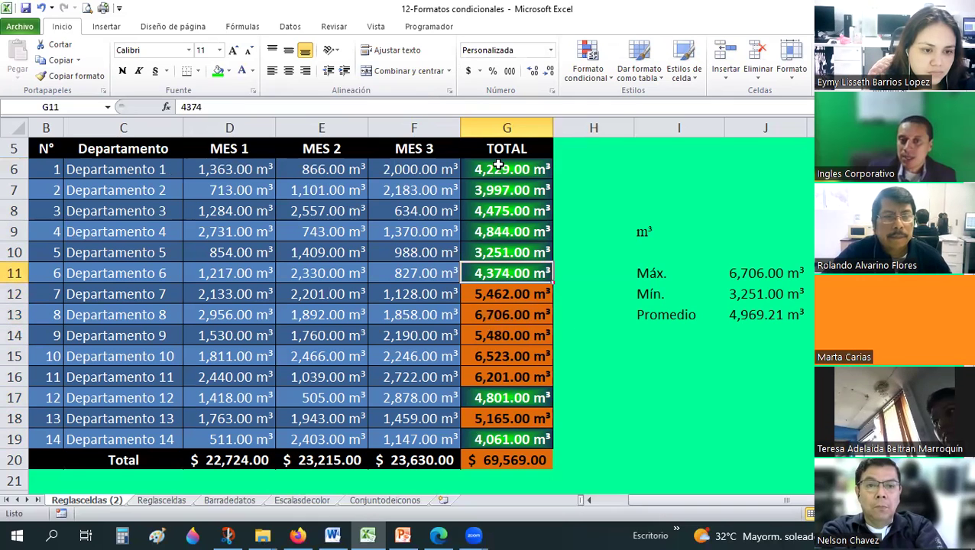
left_click(508, 190)
left_click(516, 253)
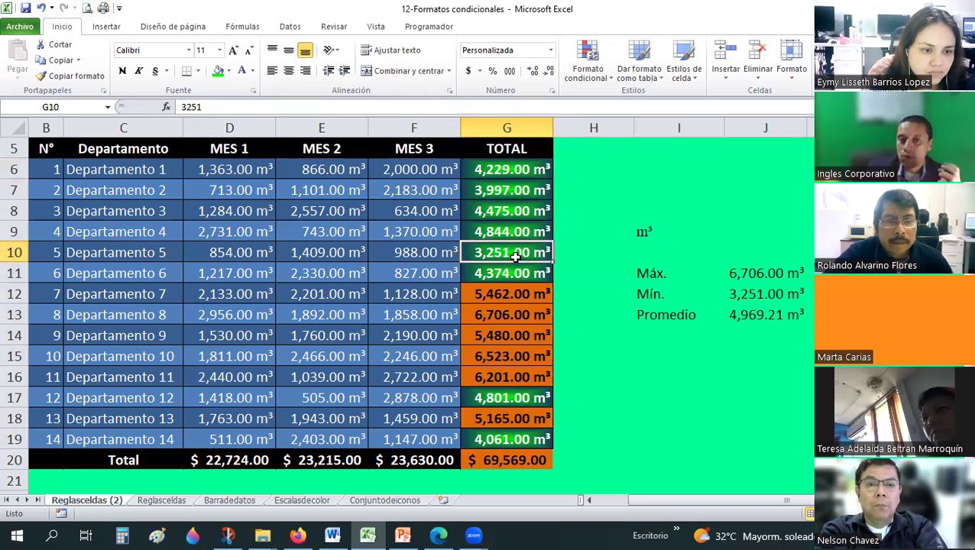
left_click(508, 276)
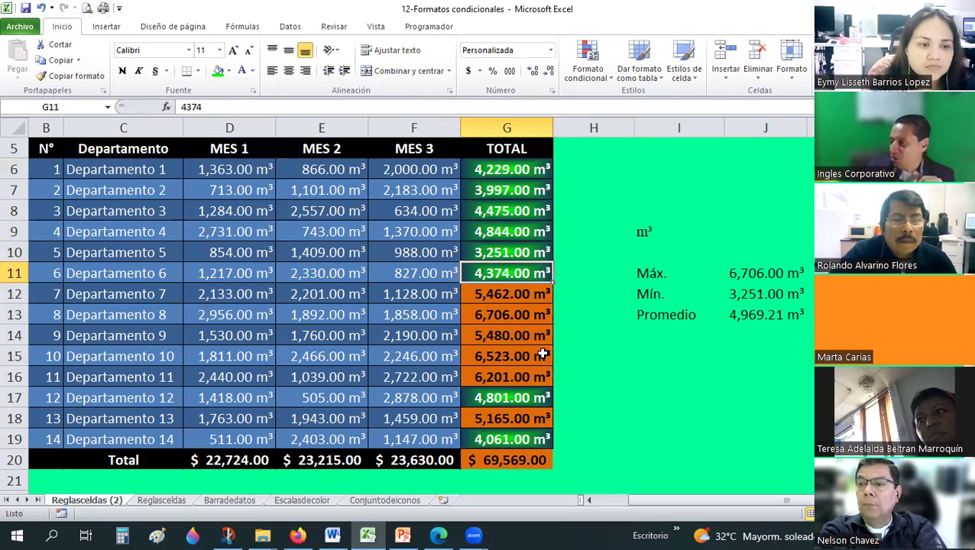
left_click(541, 298)
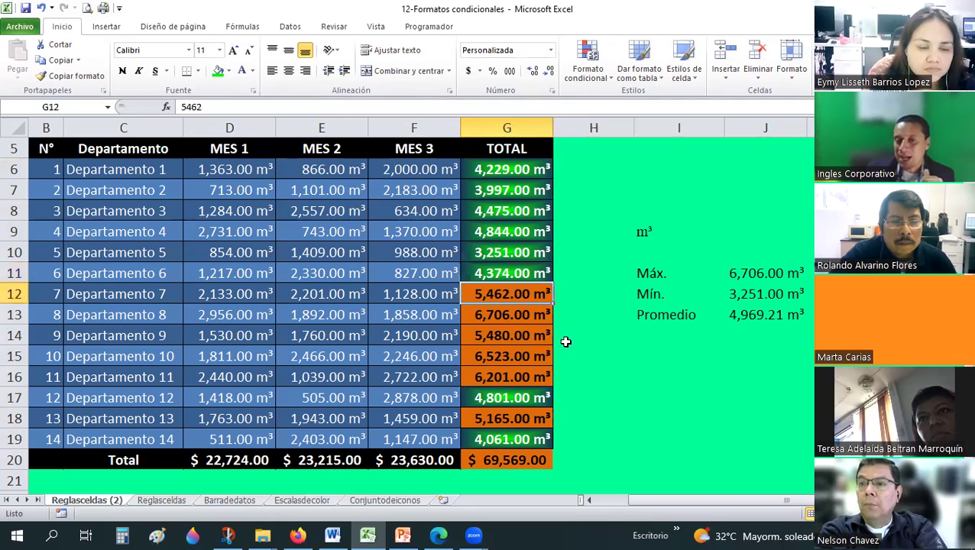
left_click_drag(517, 169, 530, 268)
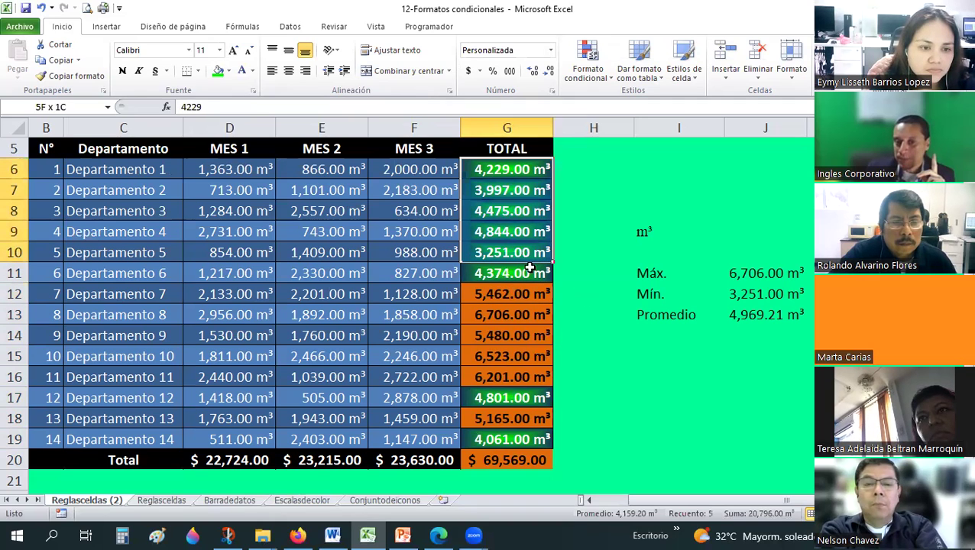
mouse_move(528, 423)
left_mouse_down()
mouse_move(531, 464)
mouse_move(535, 454)
left_mouse_up()
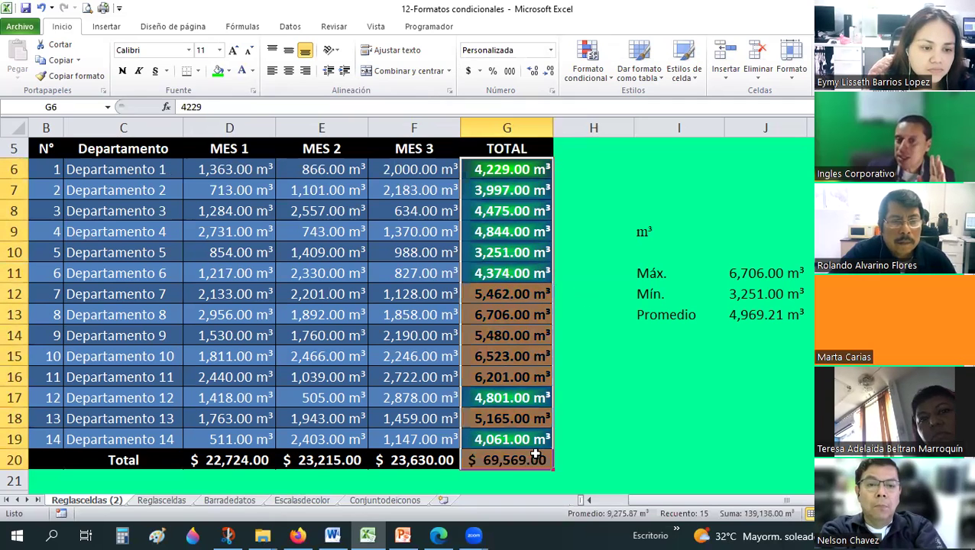
- Open the 'Valor de celda > 4969' rule for editing from Administrar reglas
left_click(605, 76)
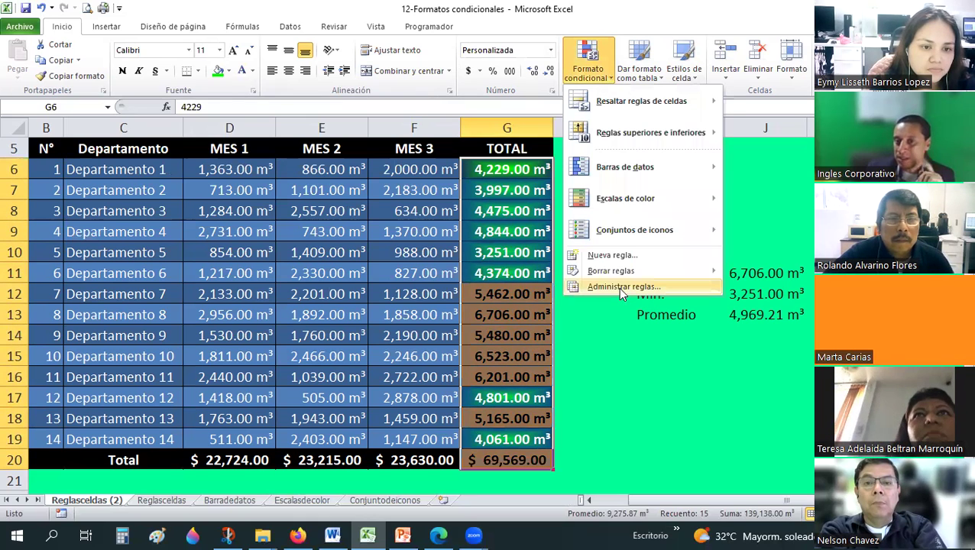
key("Return")
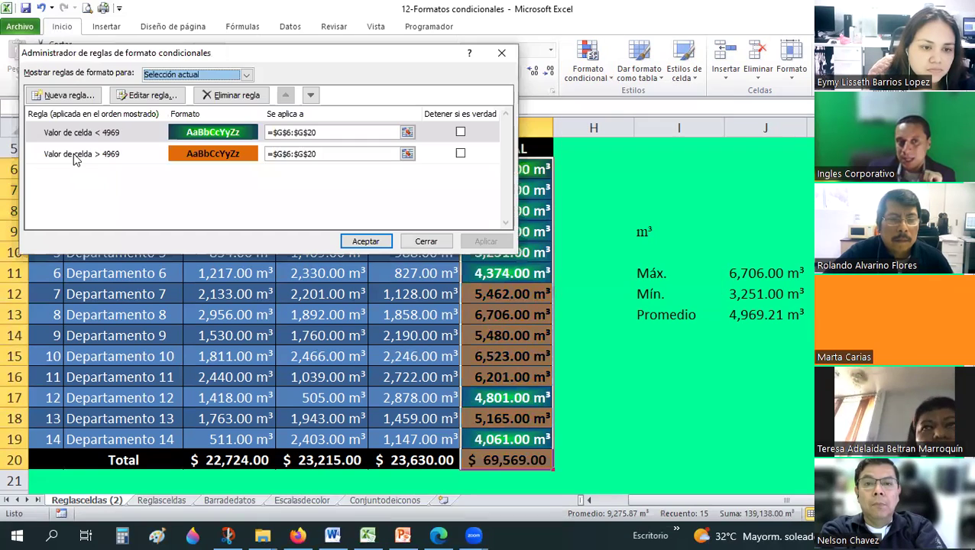
left_click(207, 157)
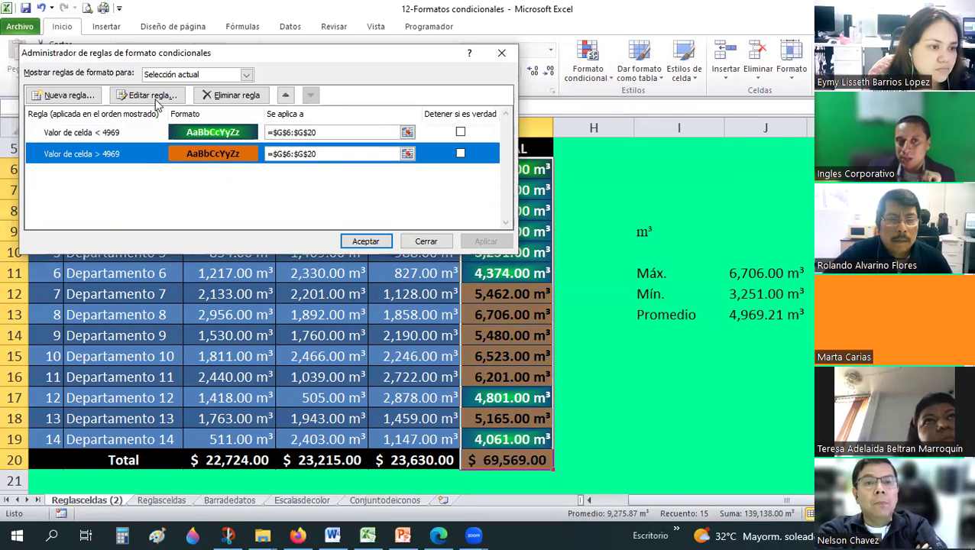
double_click(140, 158)
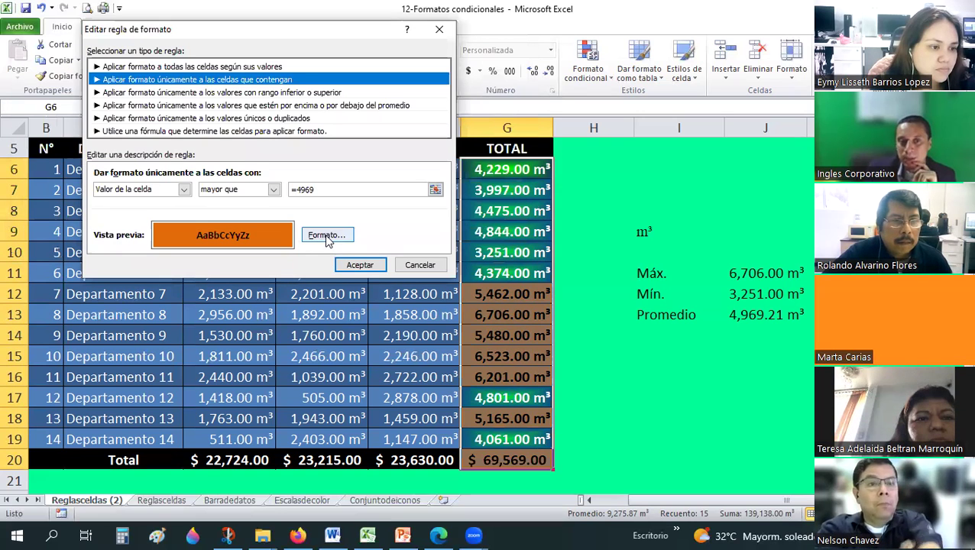
- Set the rule's gradient fill colours to orange and yellow
left_click(327, 235)
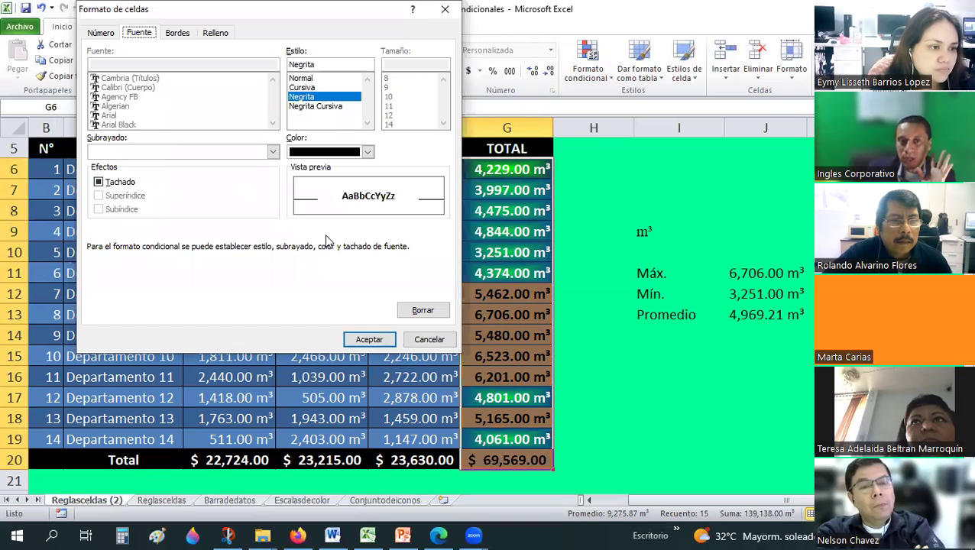
left_click(214, 33)
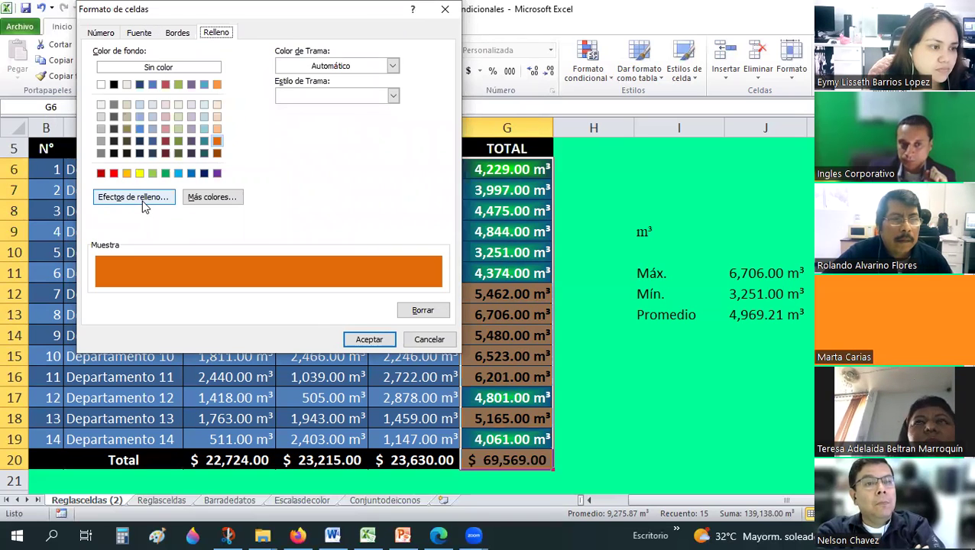
left_click(144, 203)
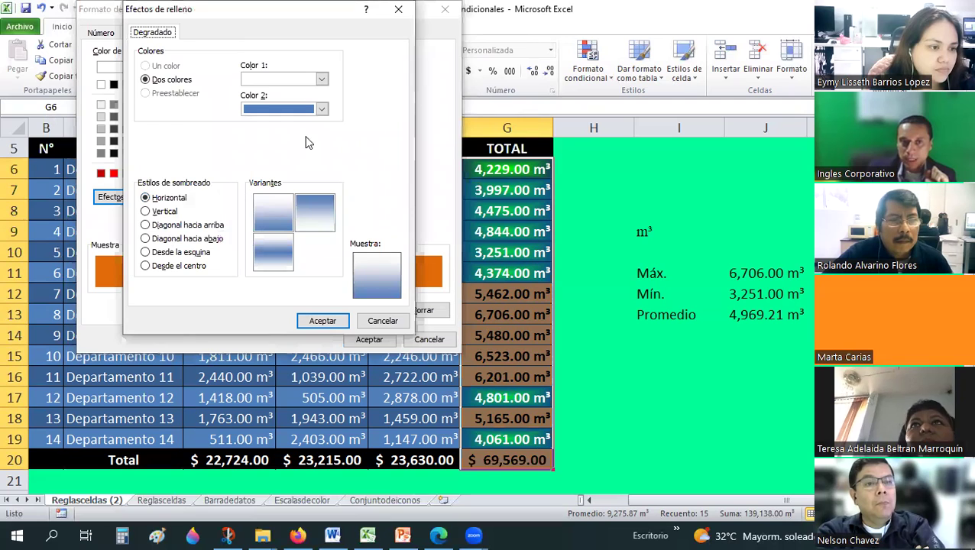
left_click(321, 79)
left_click(322, 78)
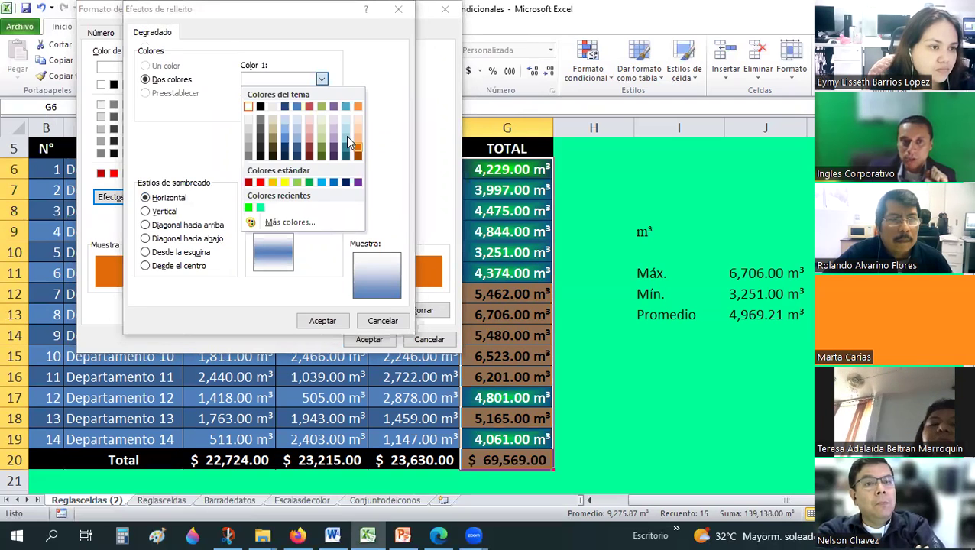
left_click(358, 148)
left_click(322, 108)
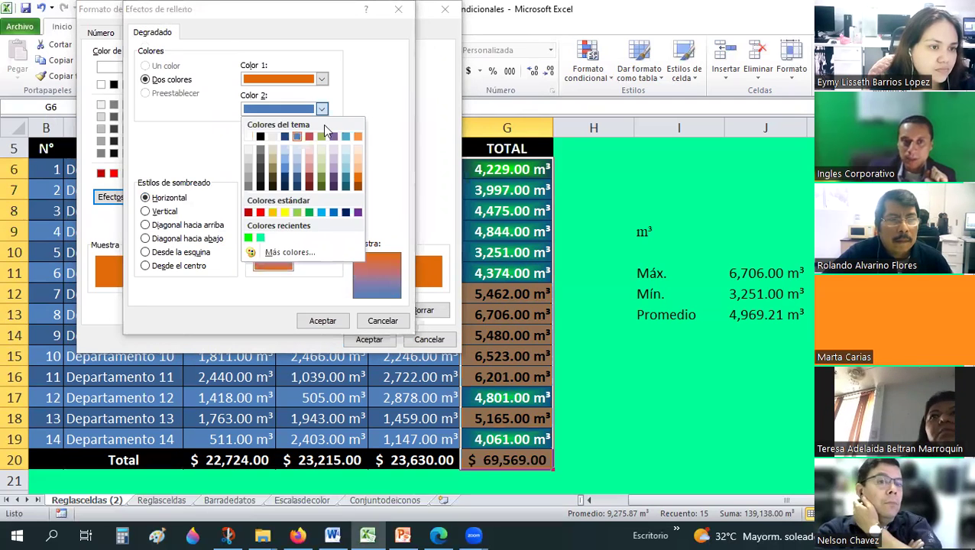
left_click(284, 213)
- Choose the 'Desde el centro' shading style and apply the updated > 4969 rule
left_click(174, 252)
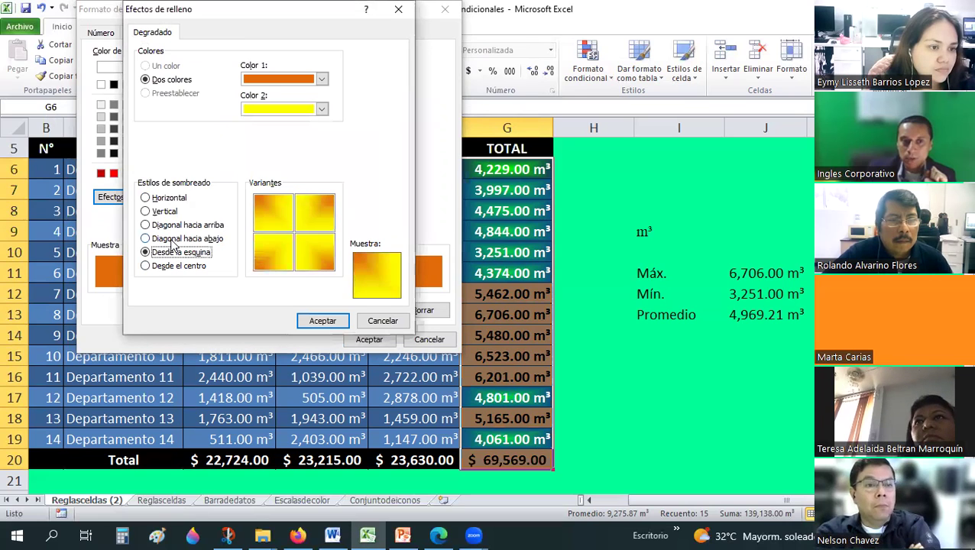
left_click(174, 238)
left_click(171, 213)
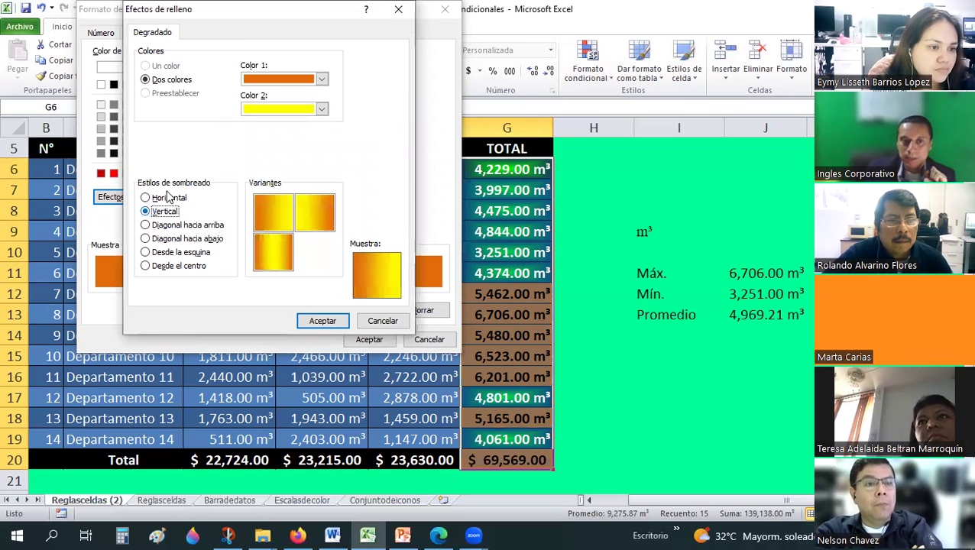
left_click(176, 265)
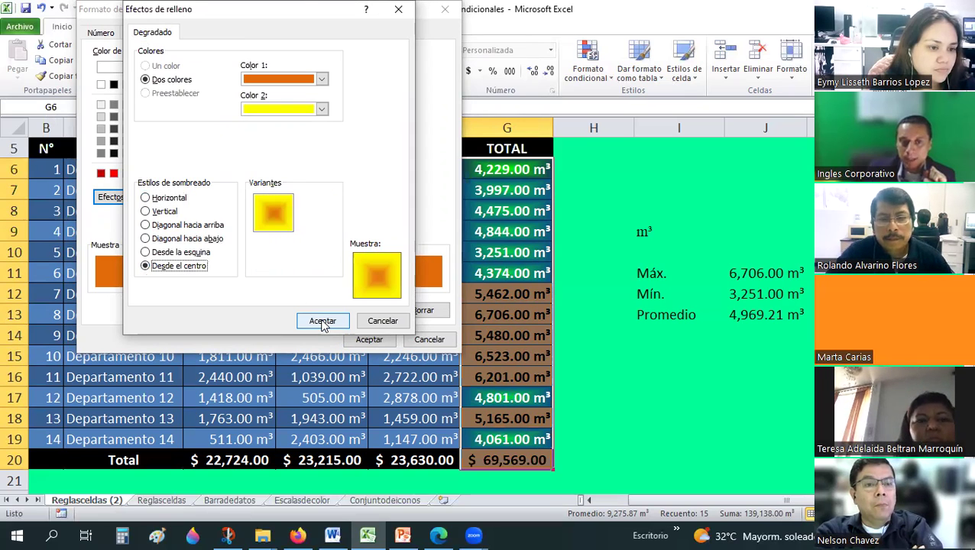
key("Return")
left_click(368, 341)
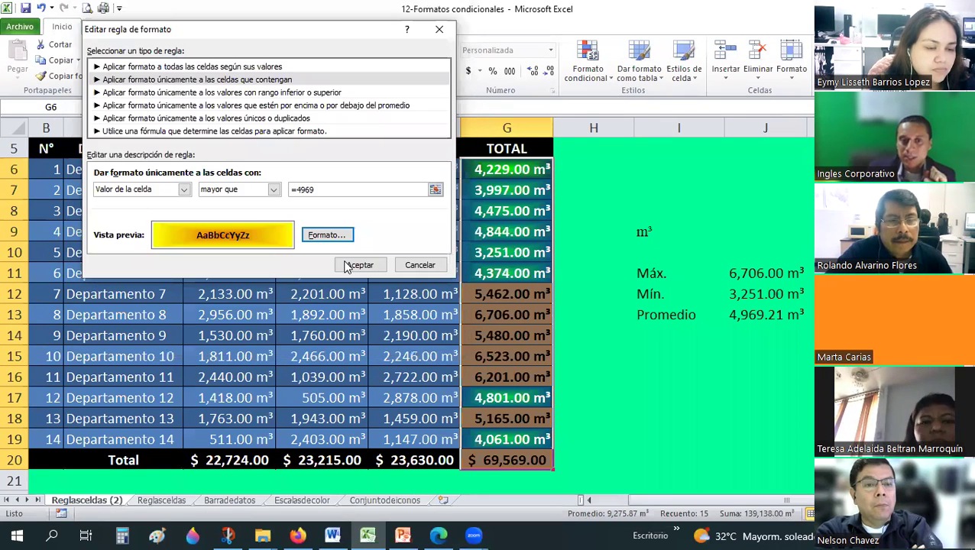
key("Return")
key("Return")
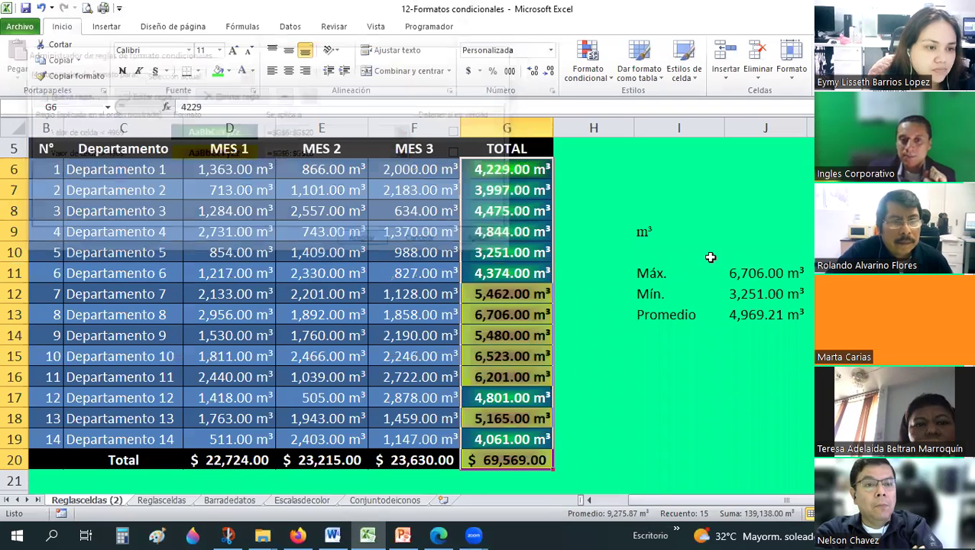
- Check the =PROMEDIO(G6:G19) average in J13, then reselect G6:G20
left_click(697, 243)
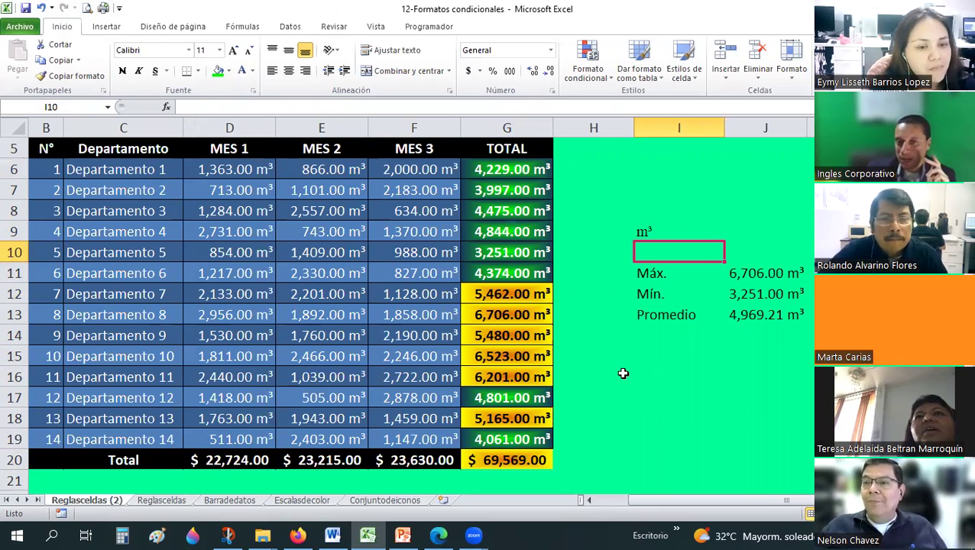
left_click(753, 318)
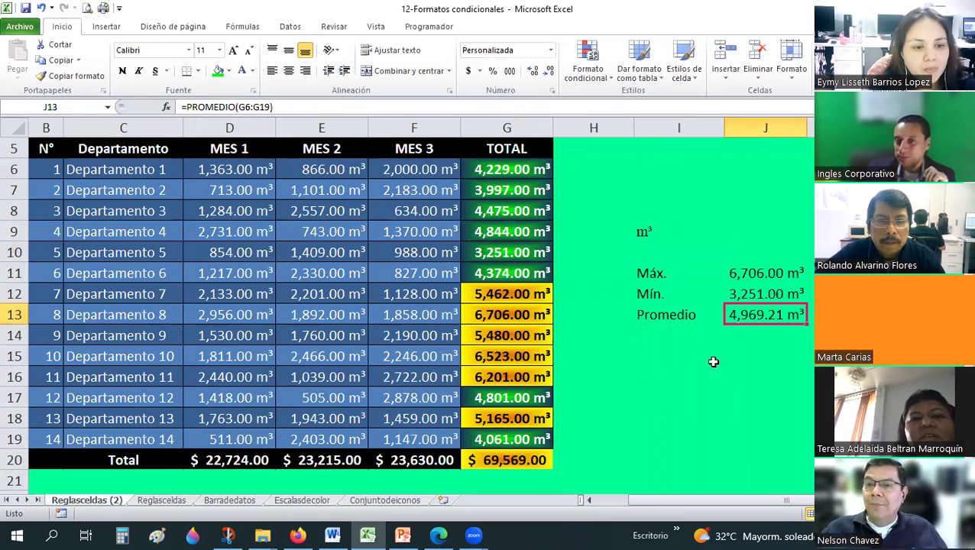
left_click(706, 374)
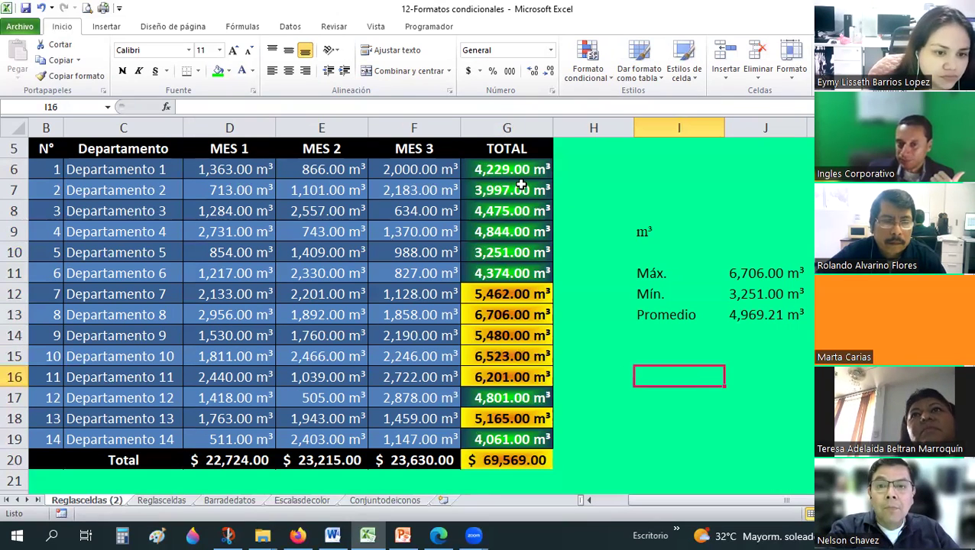
left_click_drag(512, 172, 523, 458)
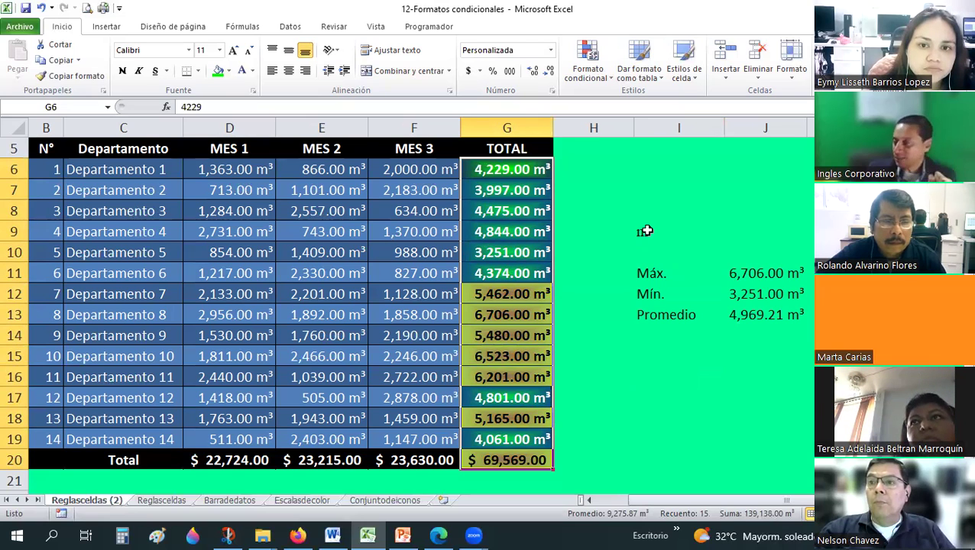
left_click(603, 72)
mouse_move(640, 100)
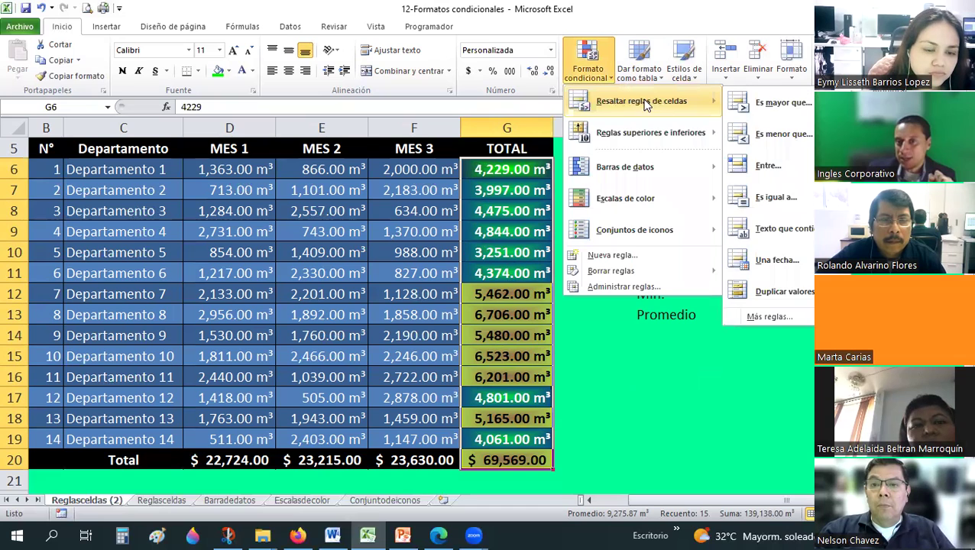
left_click(762, 113)
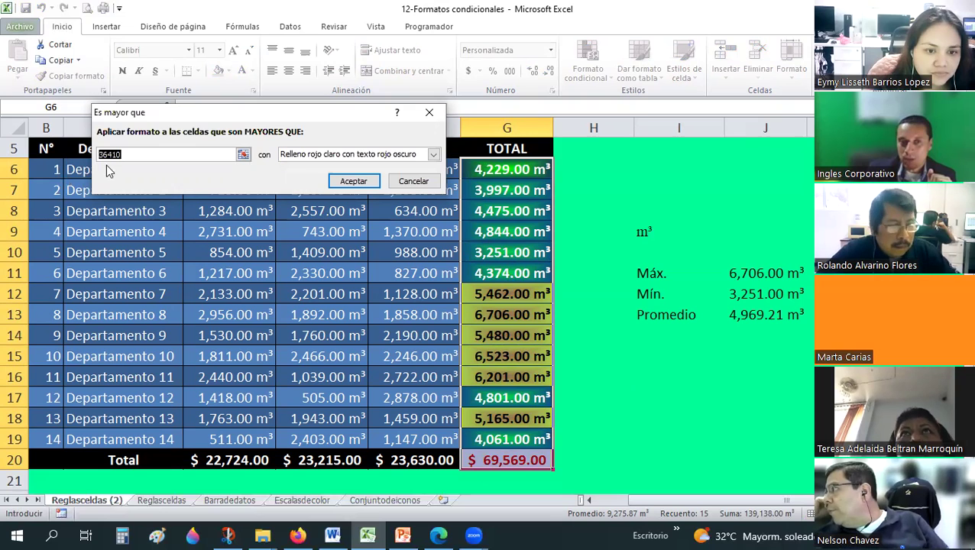
left_click(433, 154)
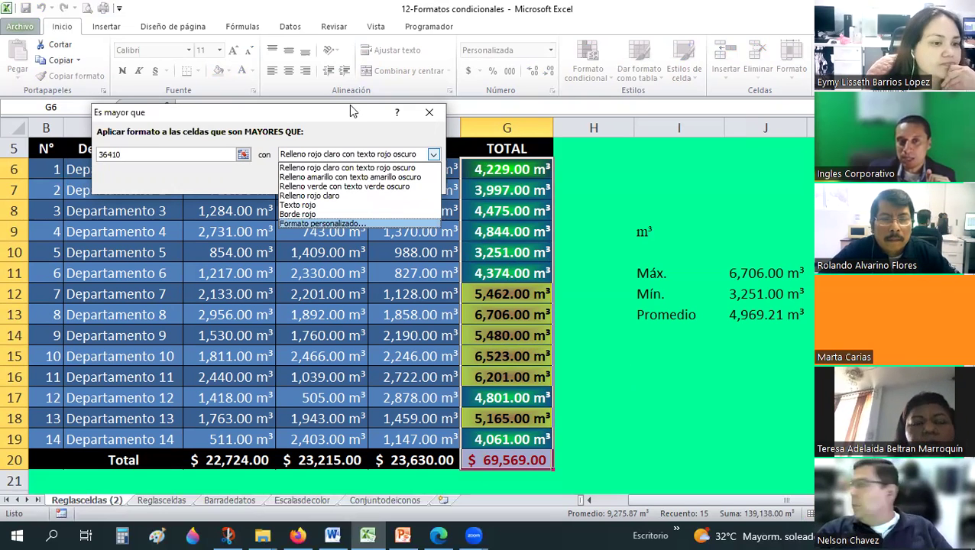
left_click(345, 117)
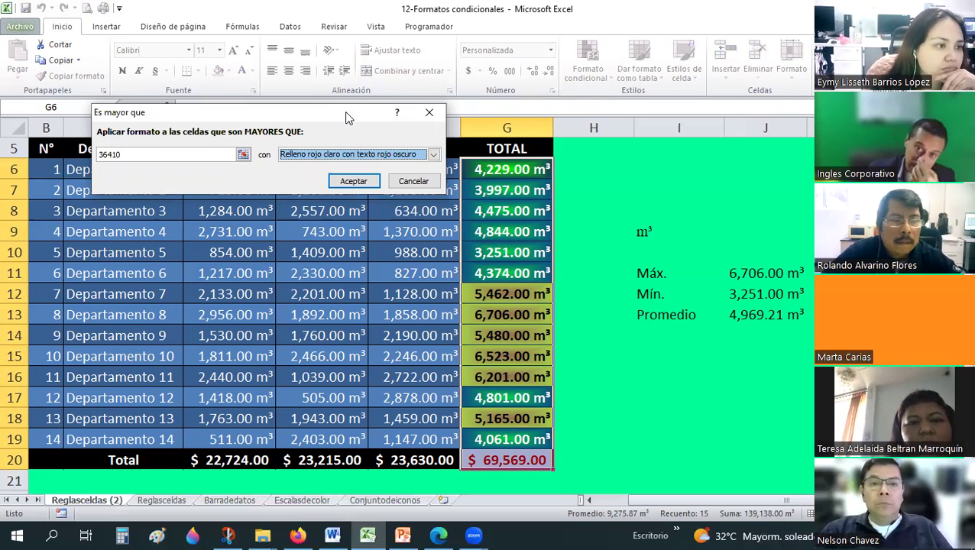
left_click(429, 113)
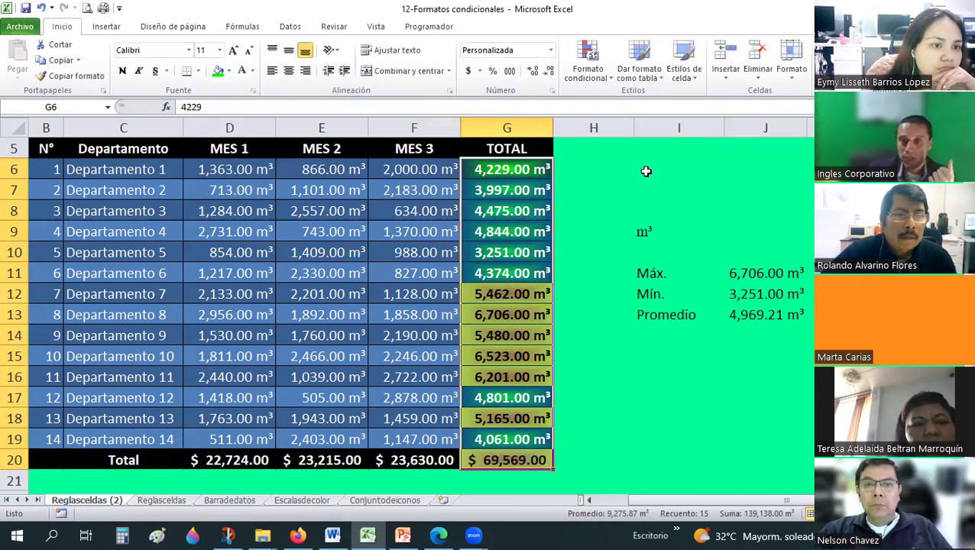
left_click(683, 171)
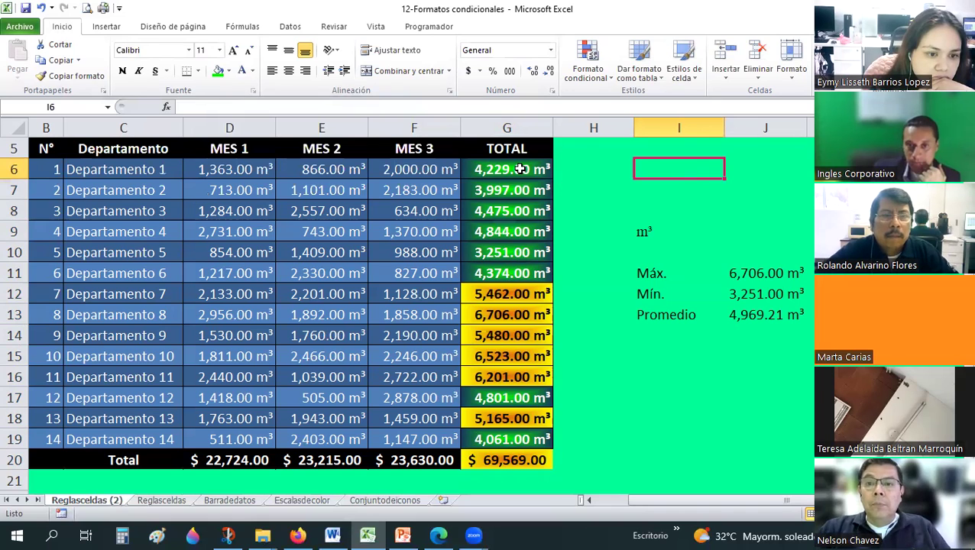
left_click_drag(525, 169, 523, 419)
left_click_drag(593, 127, 506, 459)
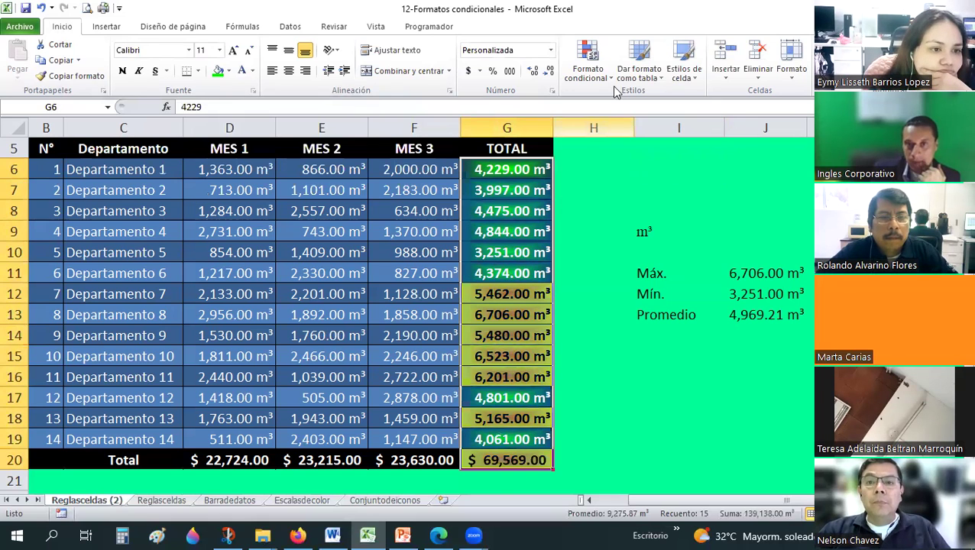
left_click(588, 69)
mouse_move(641, 101)
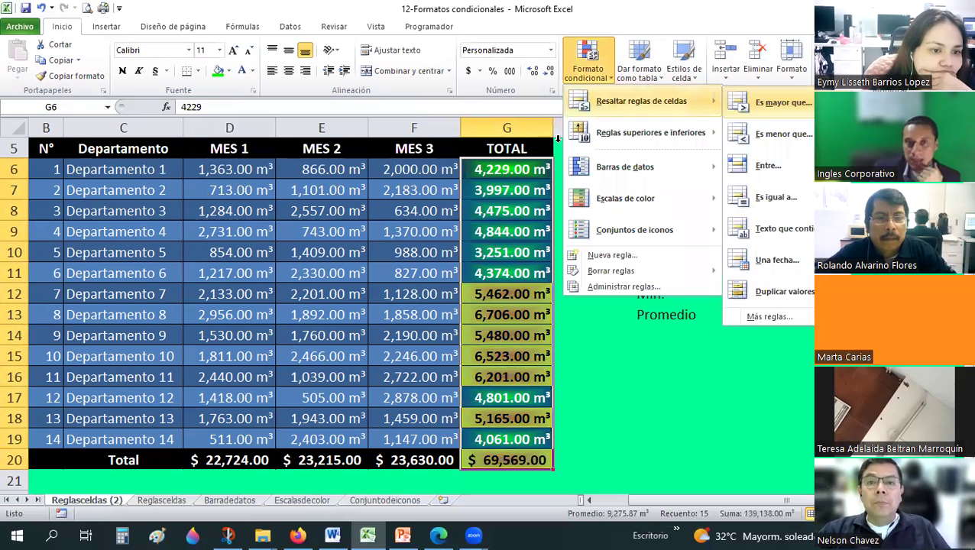
key("Return")
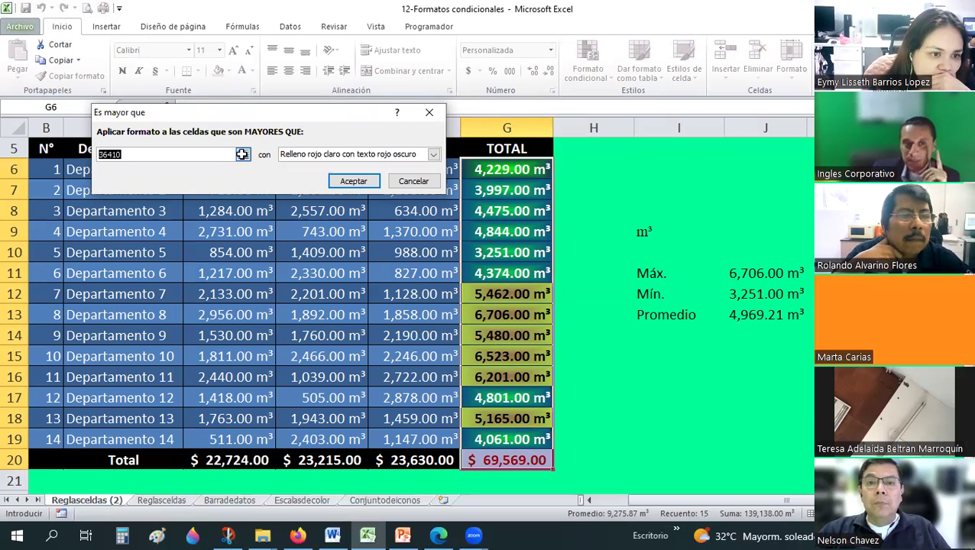
left_click(243, 156)
left_click(754, 316)
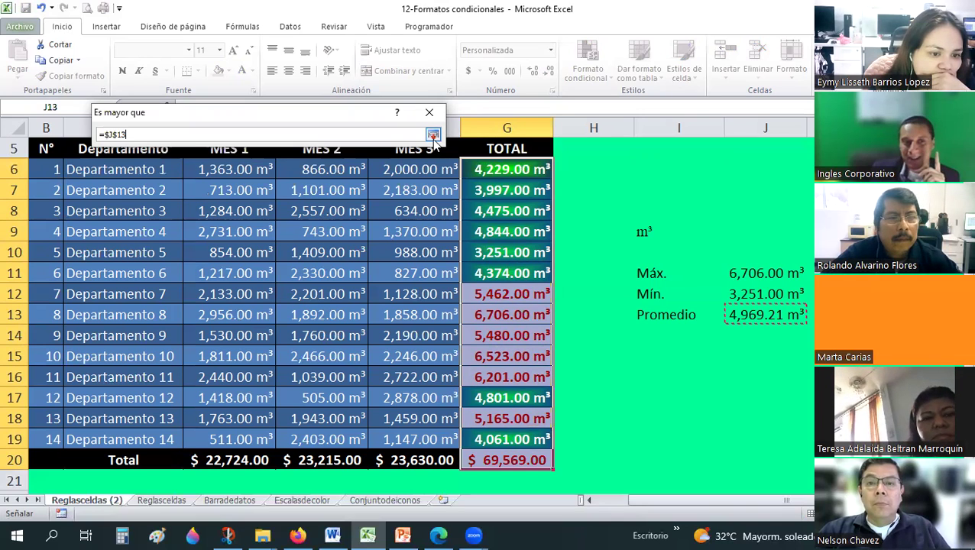
left_click(433, 135)
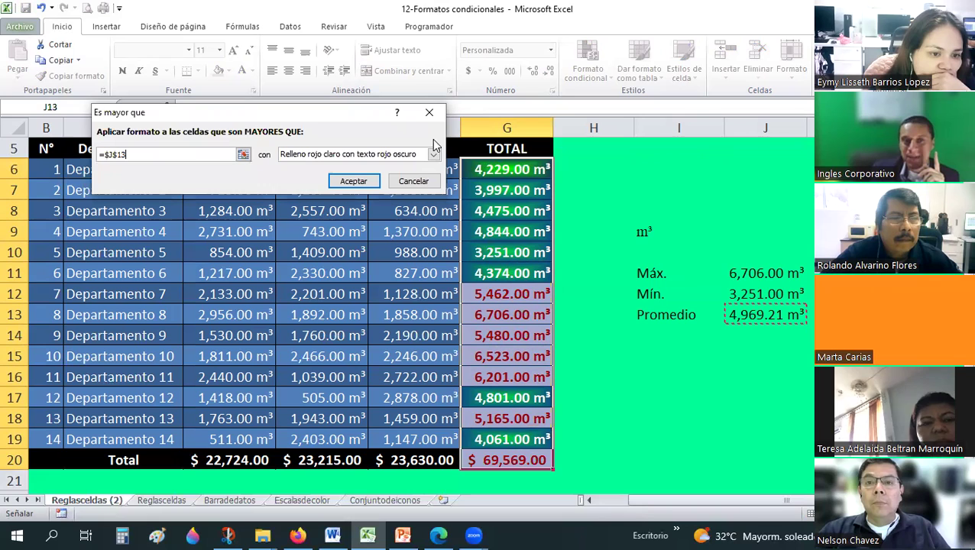
left_click(351, 154)
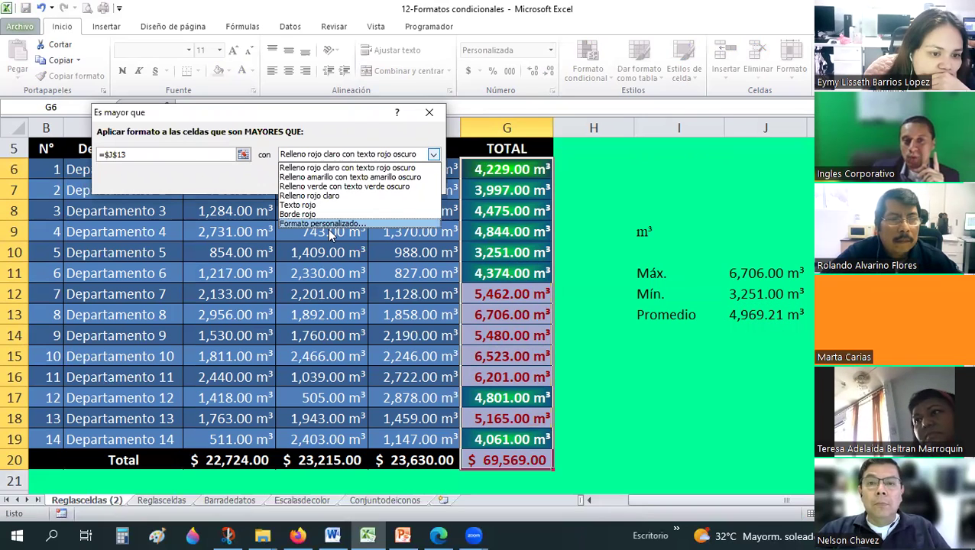
left_click(330, 224)
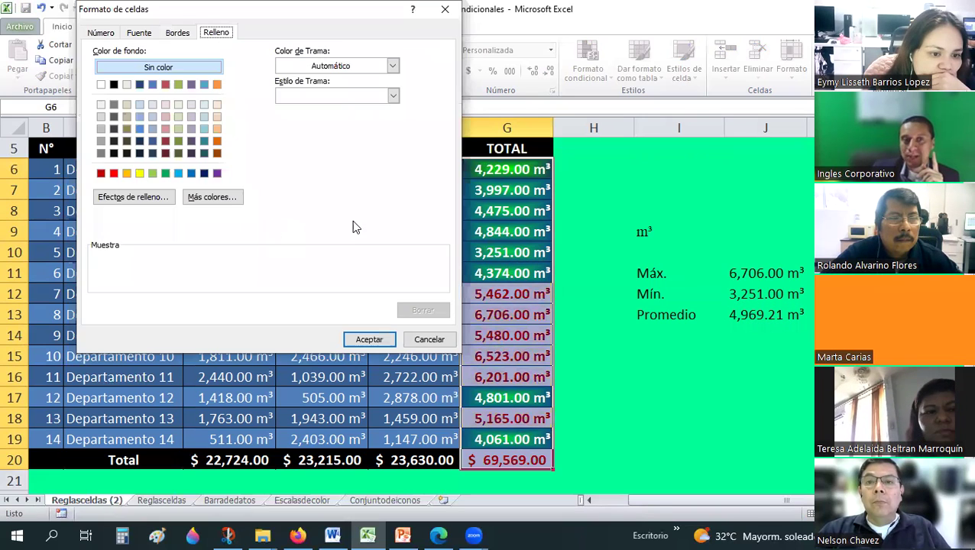
left_click(139, 33)
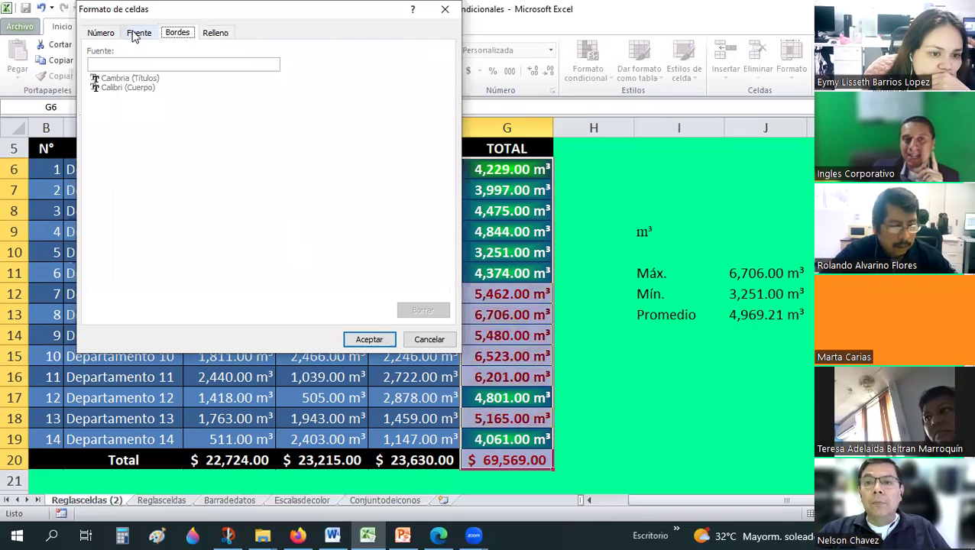
left_click(100, 32)
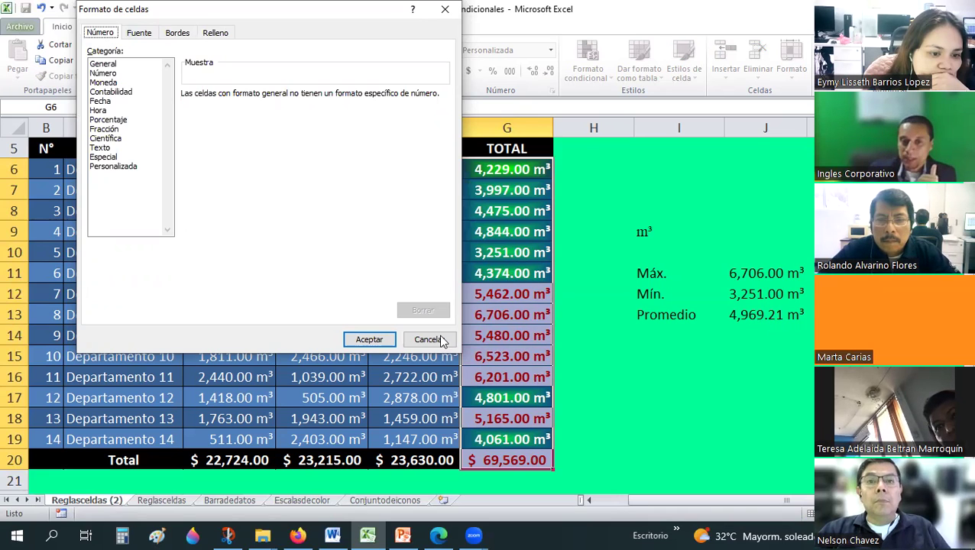
key("Escape")
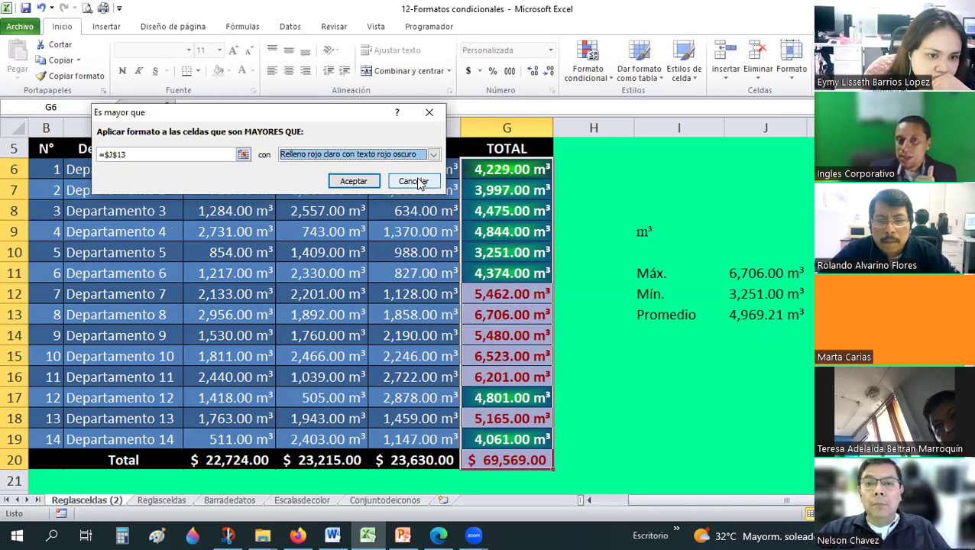
left_click(419, 180)
left_click(418, 174)
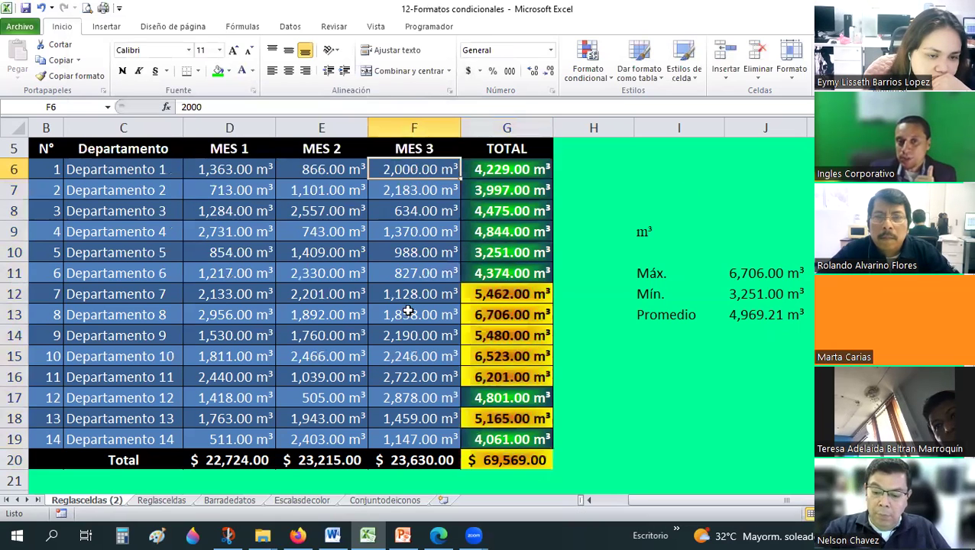
left_click(400, 440, "shift")
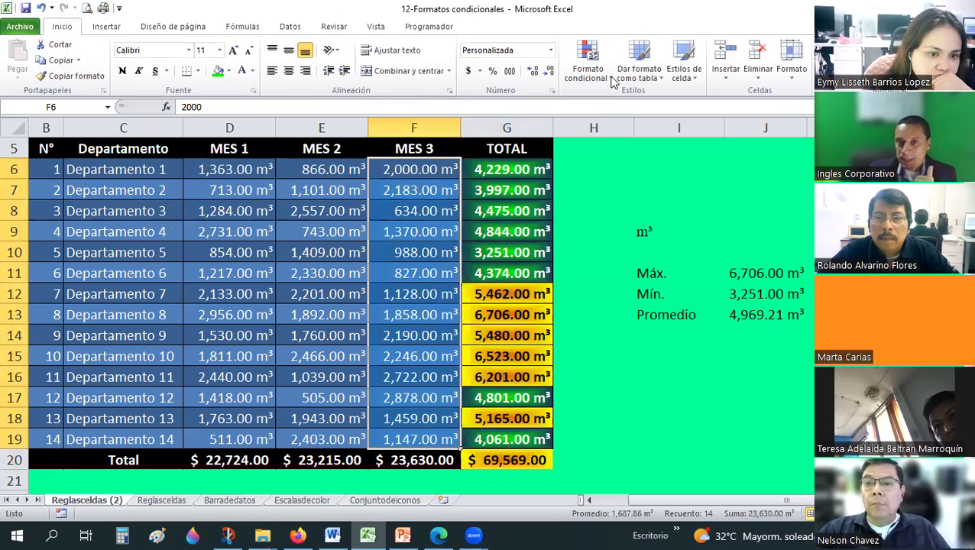
key("alt+o")
key("l")
key("a")
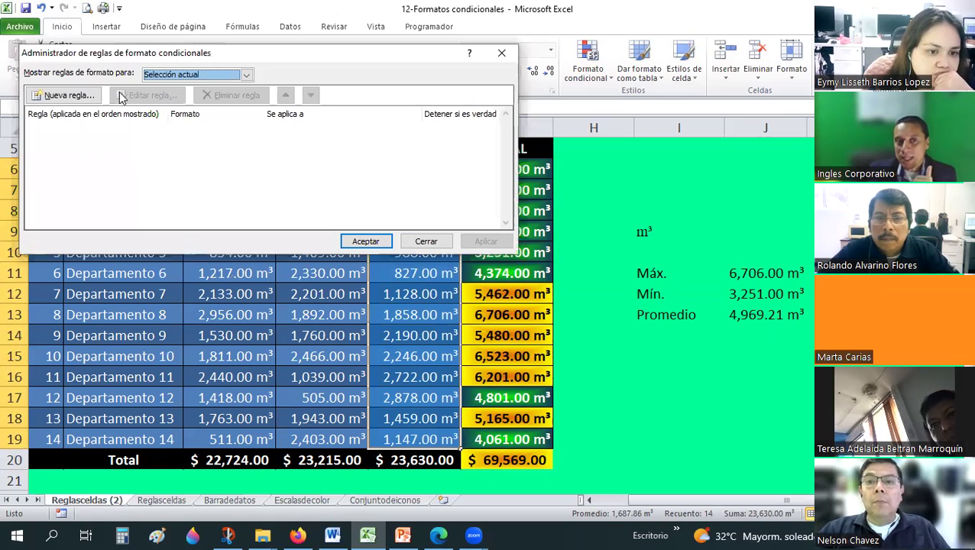
key("Escape")
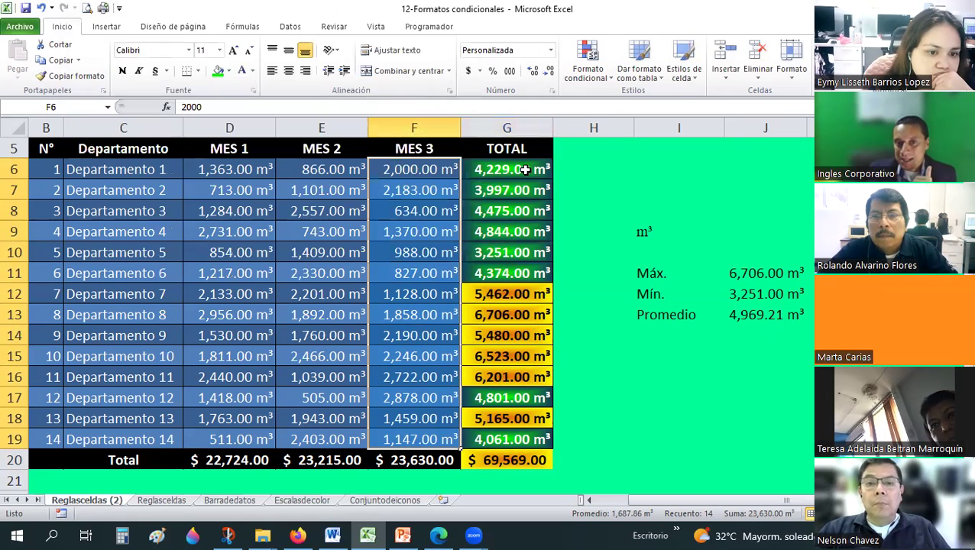
left_click_drag(506, 169, 517, 459)
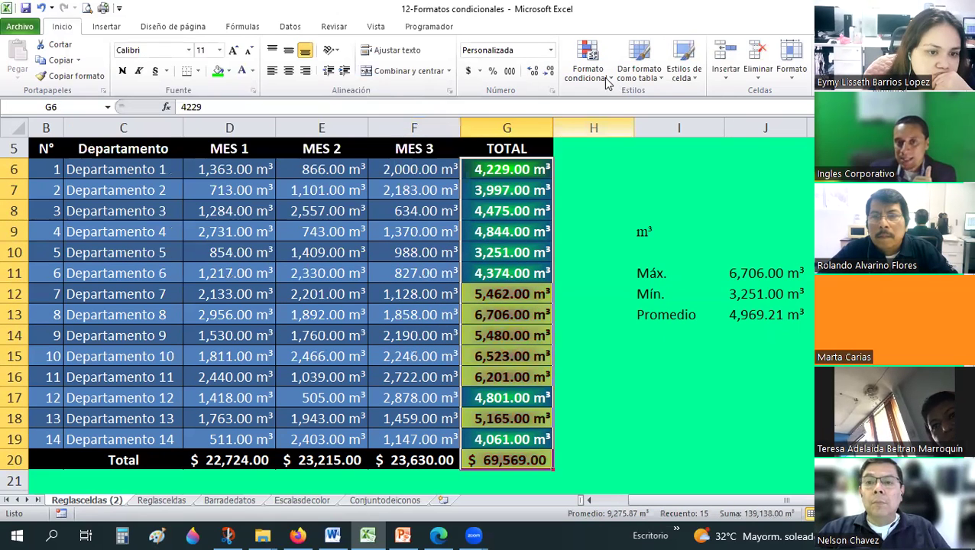
- Change the yellow greater-than rule to compare against $J$13
left_click(617, 290)
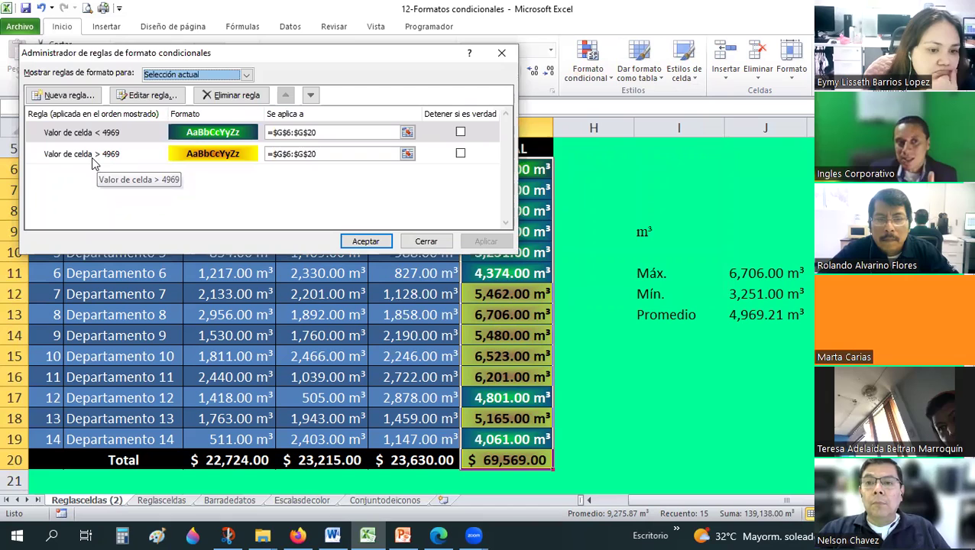
double_click(92, 155)
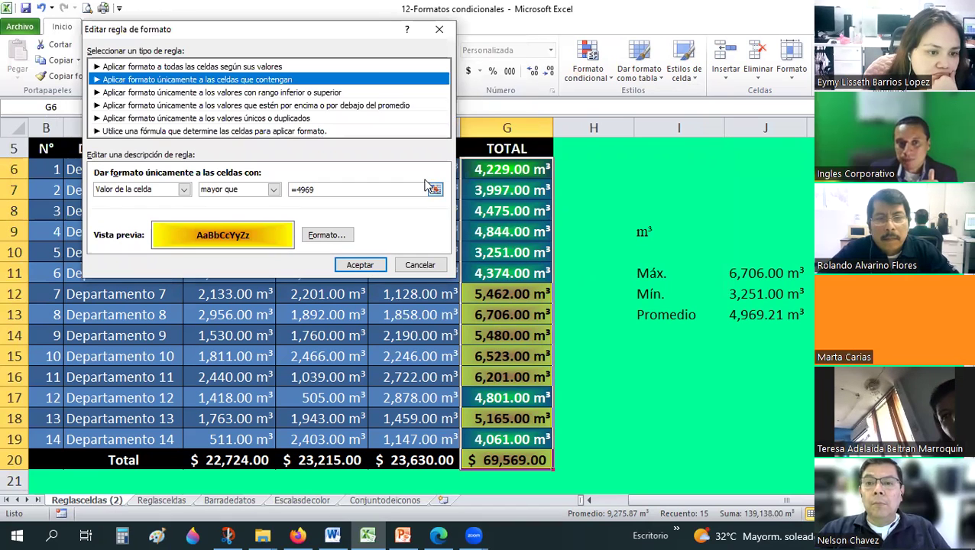
left_click(780, 315)
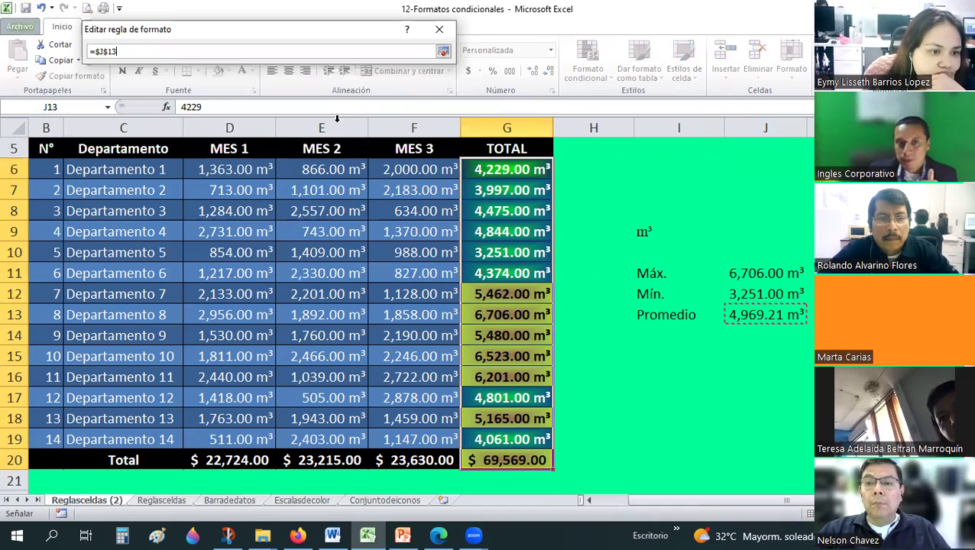
left_click(445, 51)
left_click(365, 261)
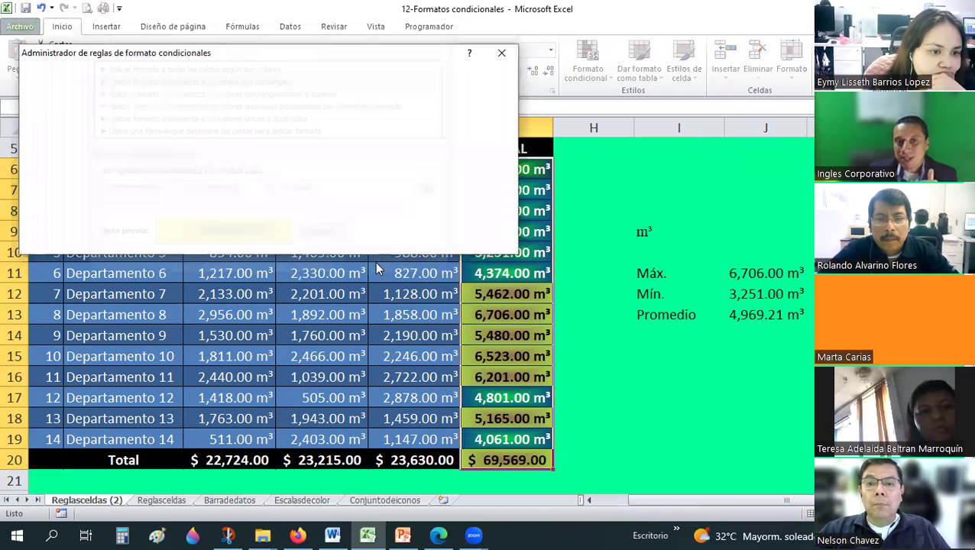
left_click(365, 239)
- Change the green less-than rule to compare against $J$13
left_click(587, 65)
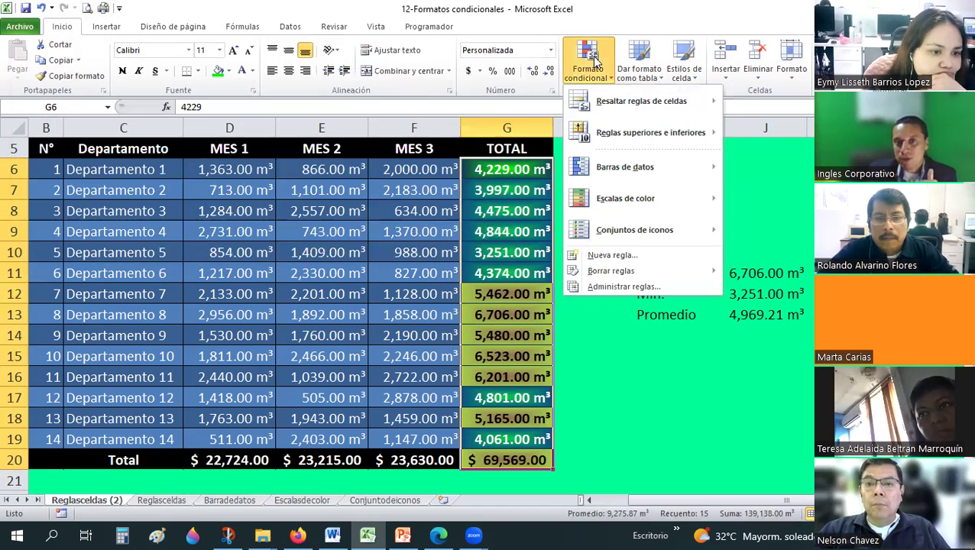
mouse_move(641, 101)
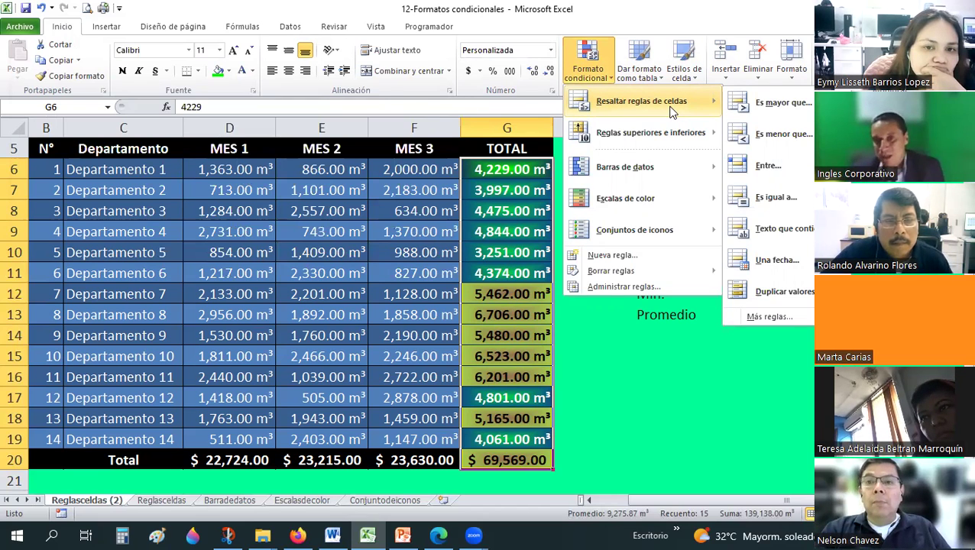
left_click(631, 288)
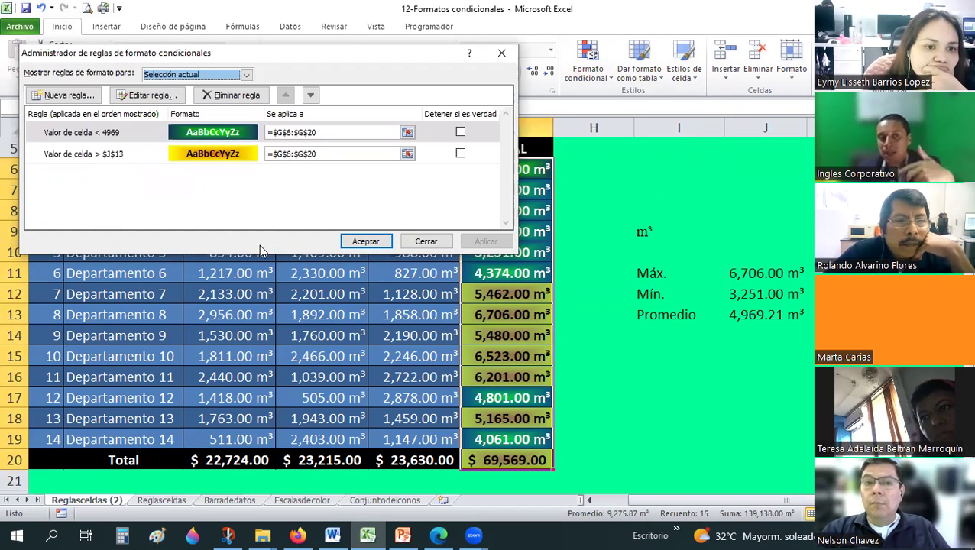
double_click(119, 140)
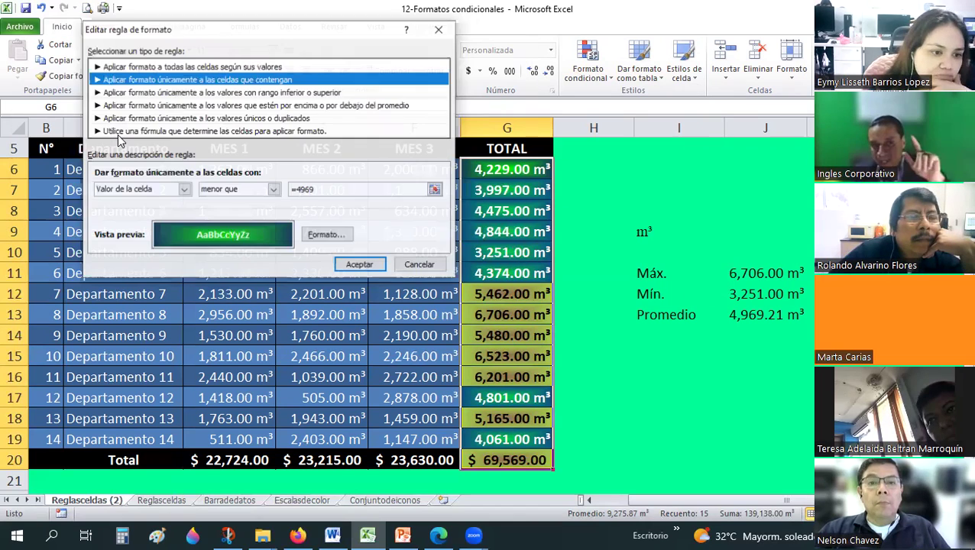
left_click(435, 190)
left_click(778, 314)
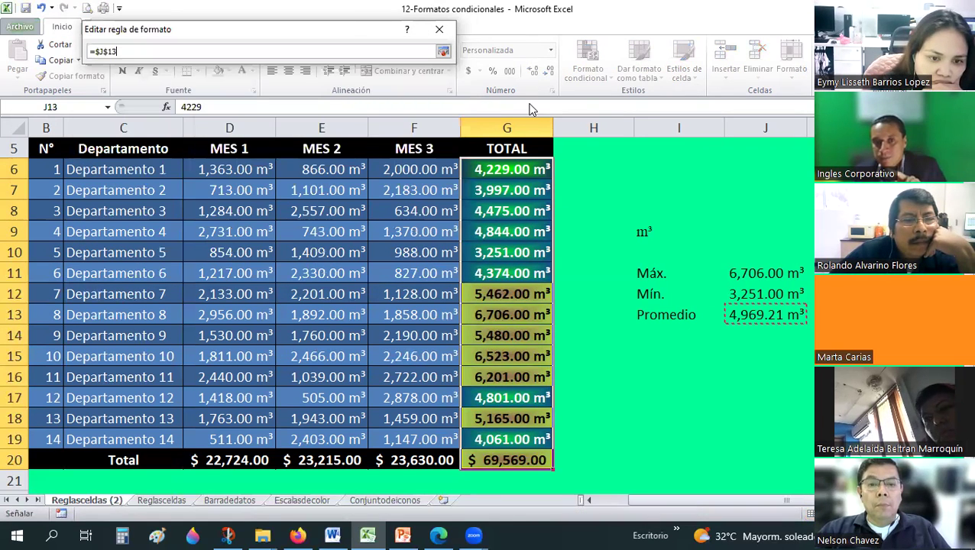
left_click(444, 52)
left_click(363, 263)
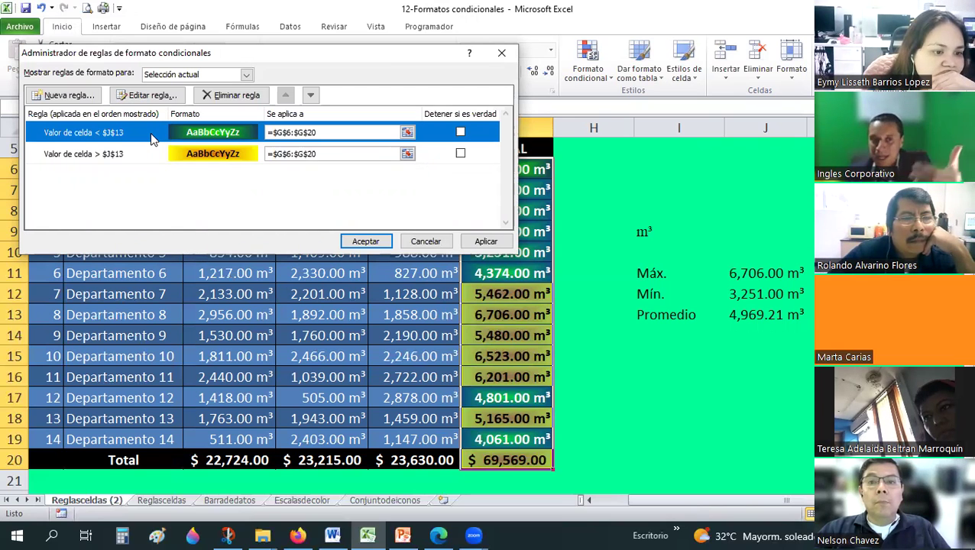
left_click(365, 242)
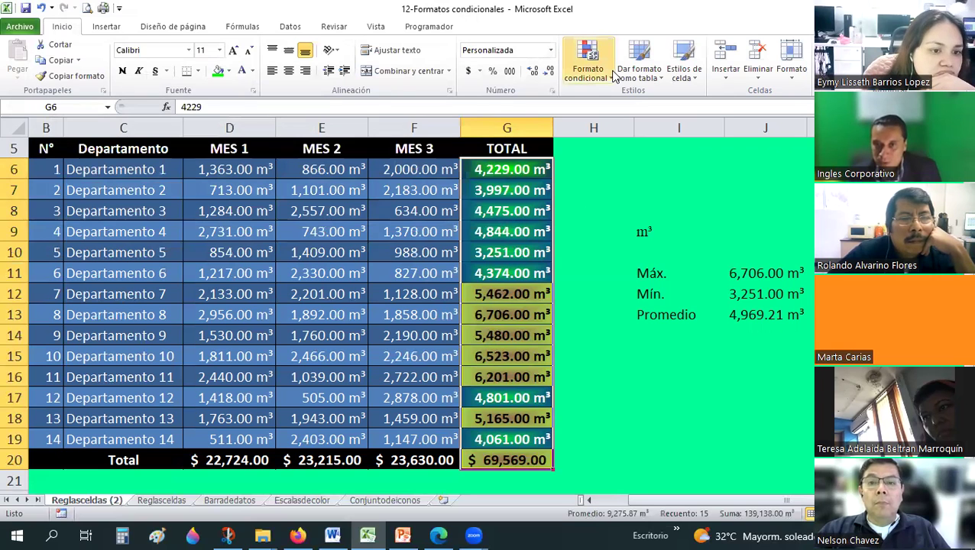
- Start a new Greater Than highlight rule using =$J$13
left_click(613, 77)
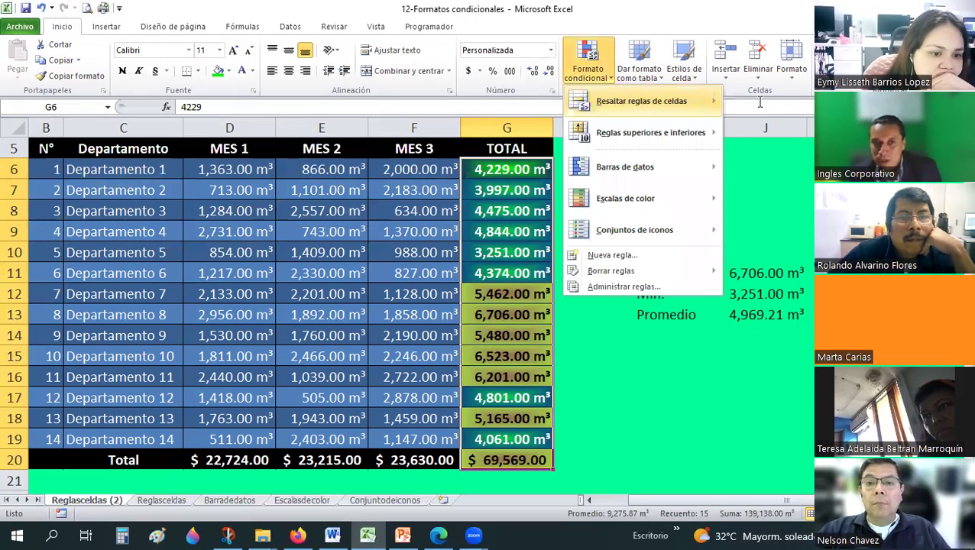
left_click(787, 101)
left_click(540, 301)
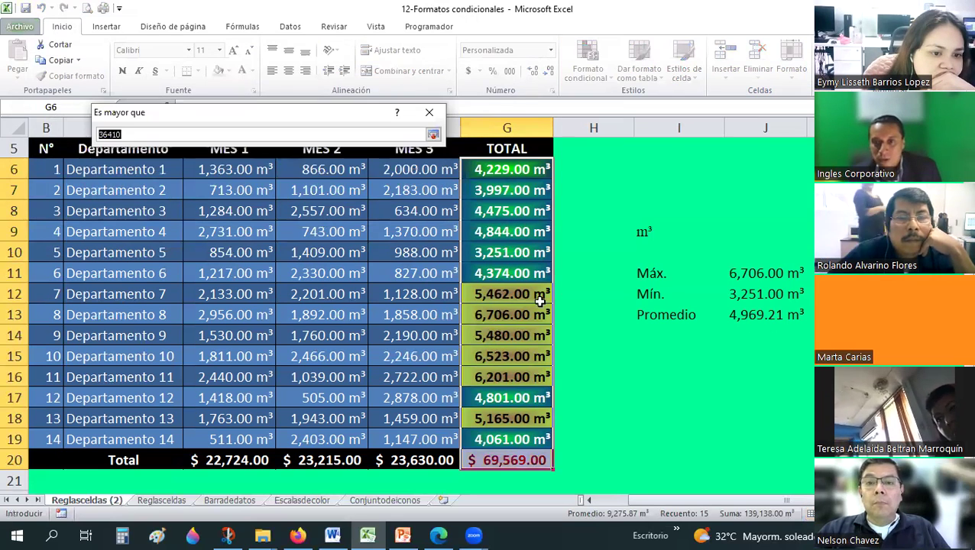
left_click(765, 315)
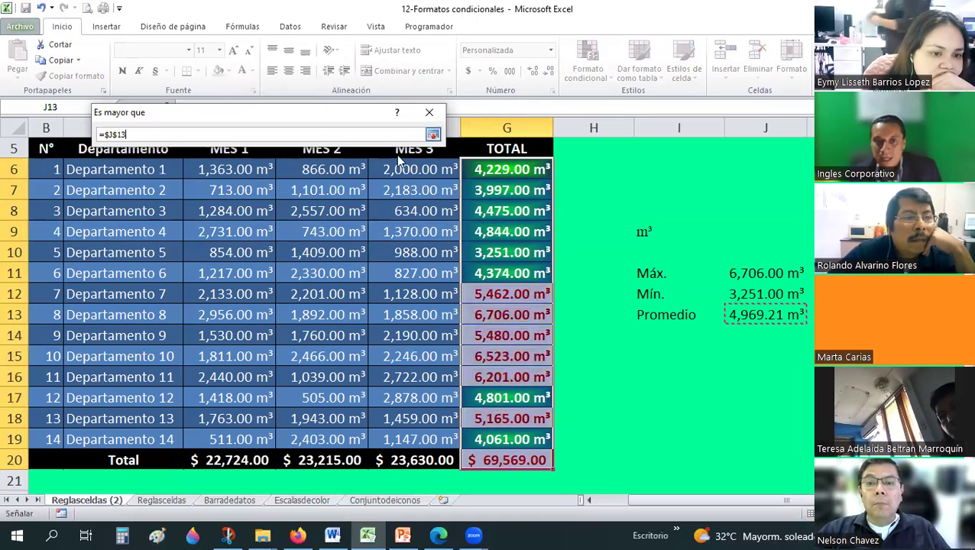
- Apply the pink greater-than-$J$13 highlight, then delete that rule again
left_click(350, 181)
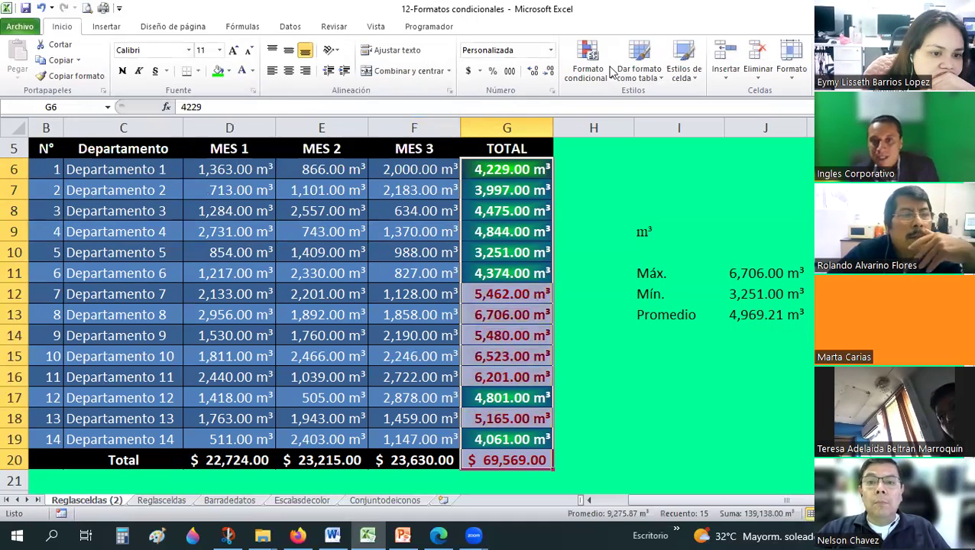
left_click(585, 79)
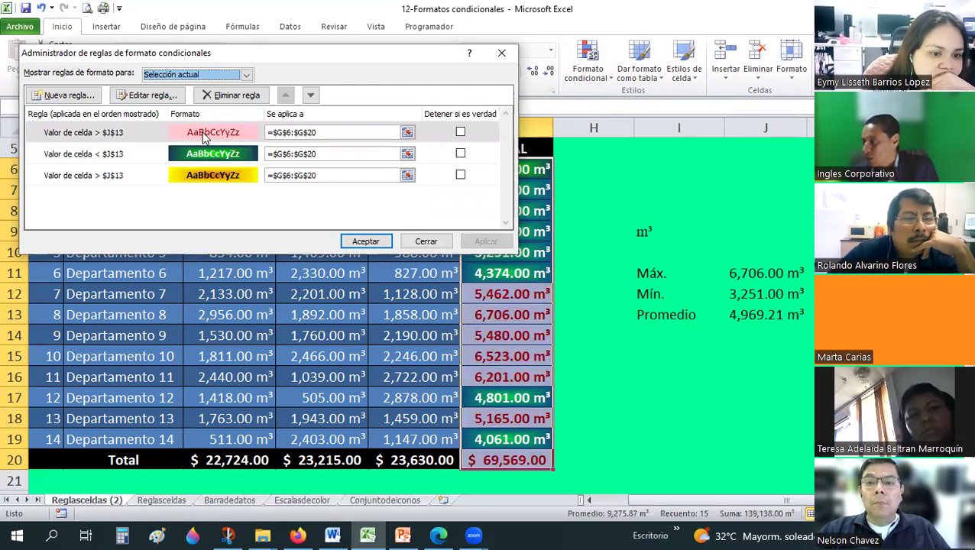
left_click(205, 136)
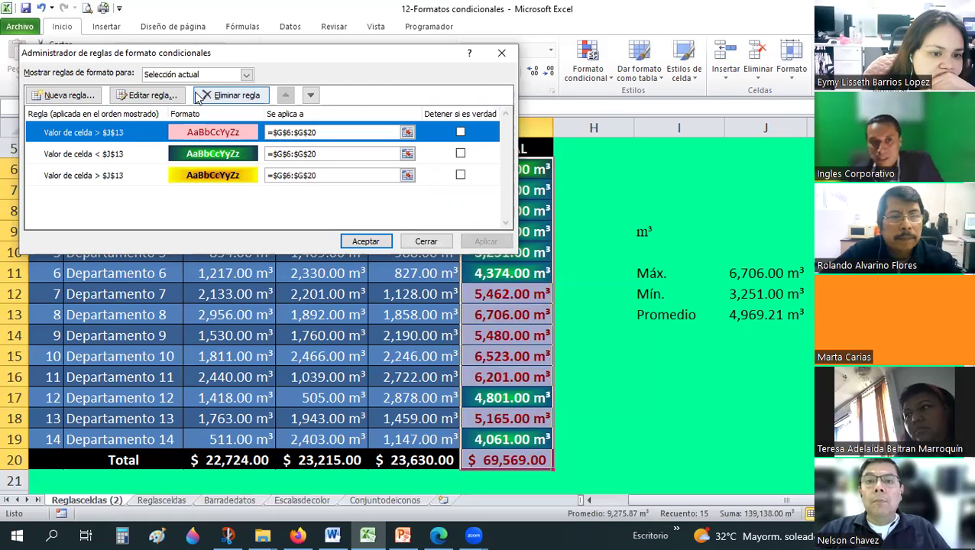
left_click(221, 95)
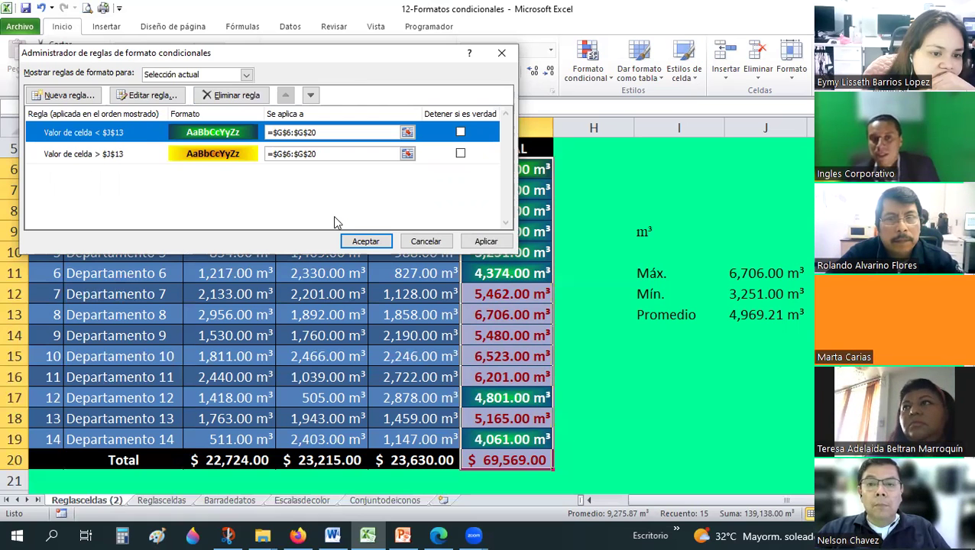
left_click(354, 239)
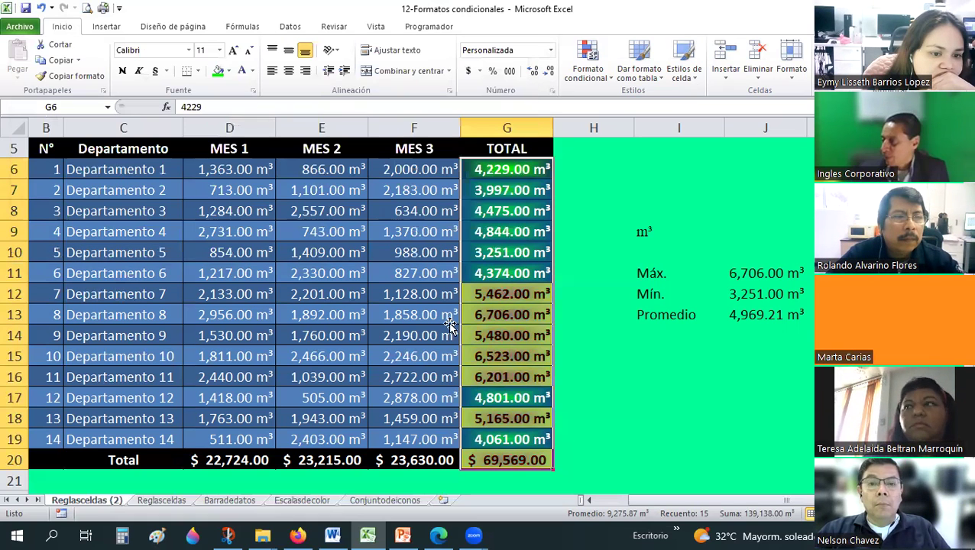
left_click(451, 325)
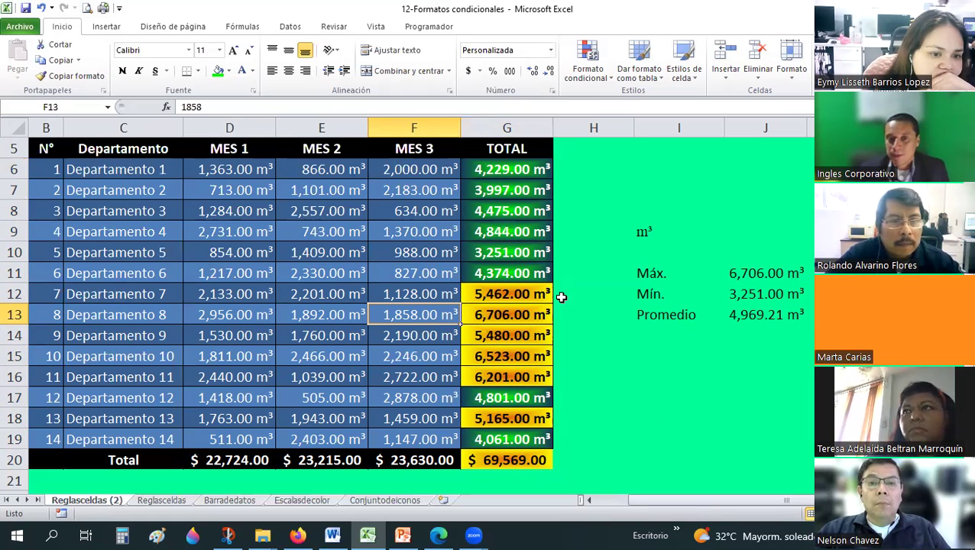
left_click(578, 314)
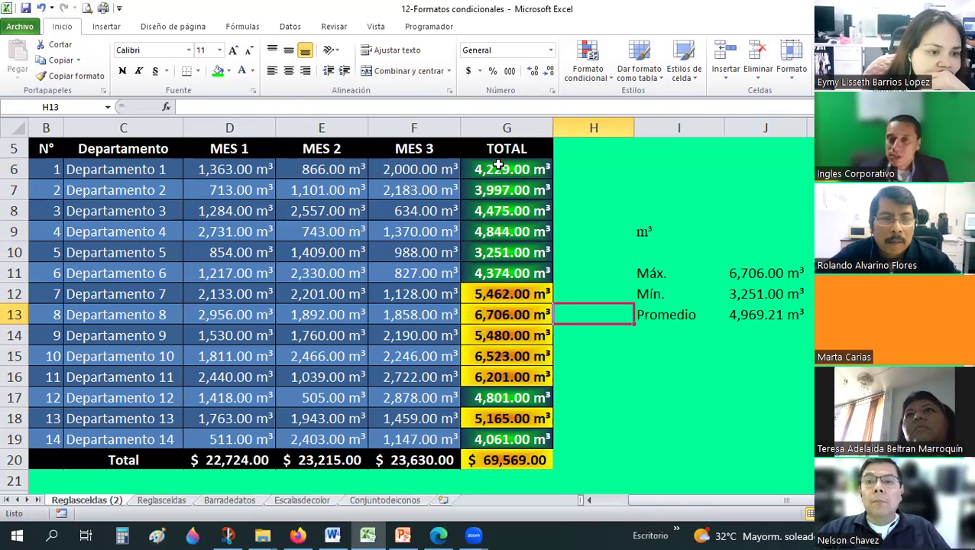
left_click_drag(497, 165, 502, 400)
left_click_drag(510, 466, 509, 462)
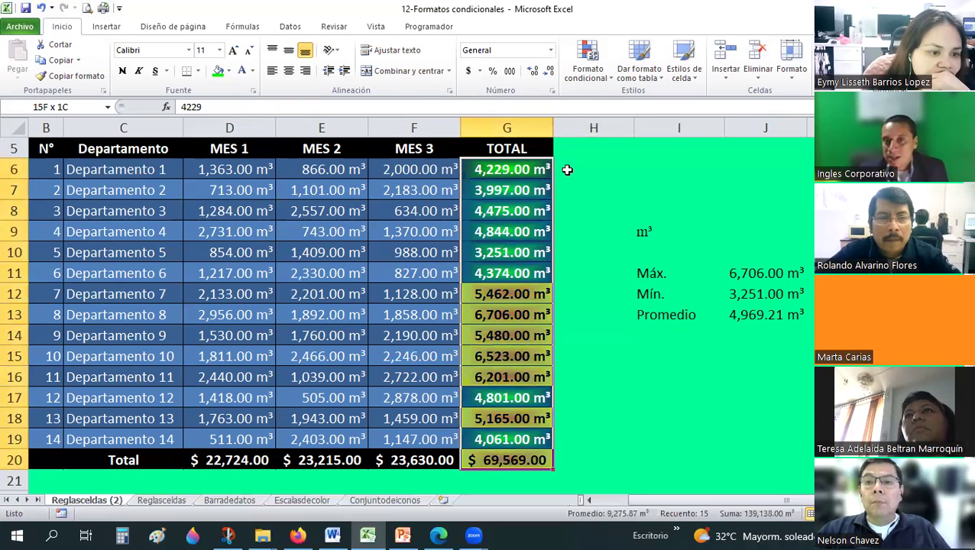
left_click(587, 65)
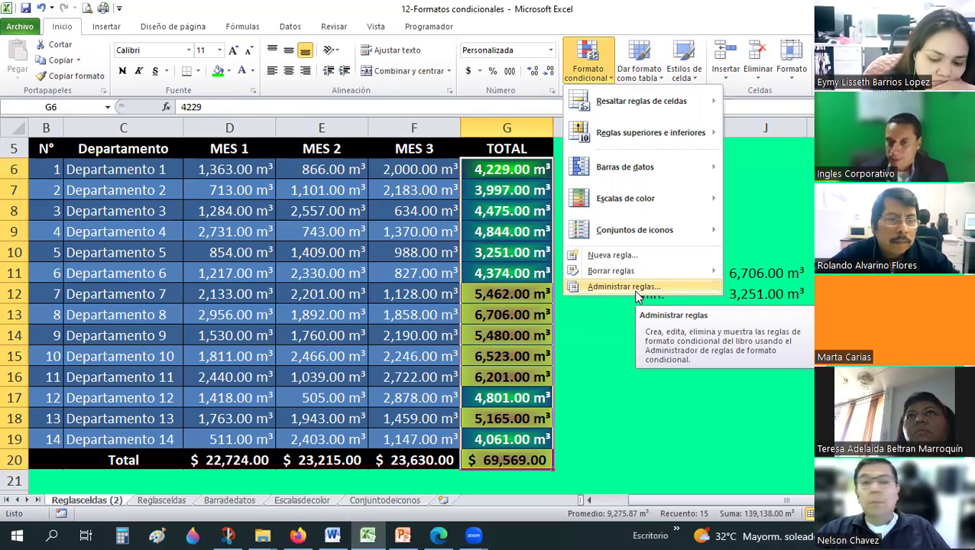
left_click(678, 334)
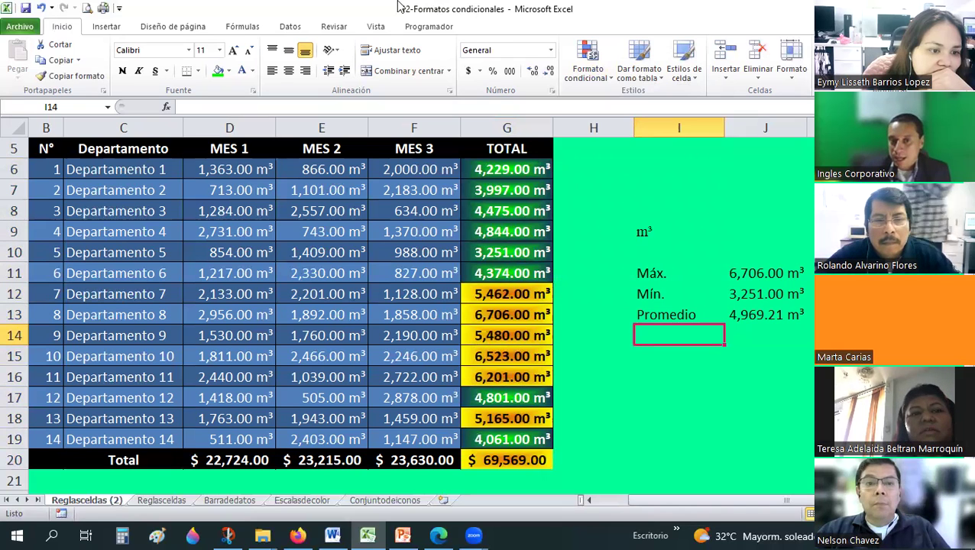
left_click_drag(526, 177, 507, 459)
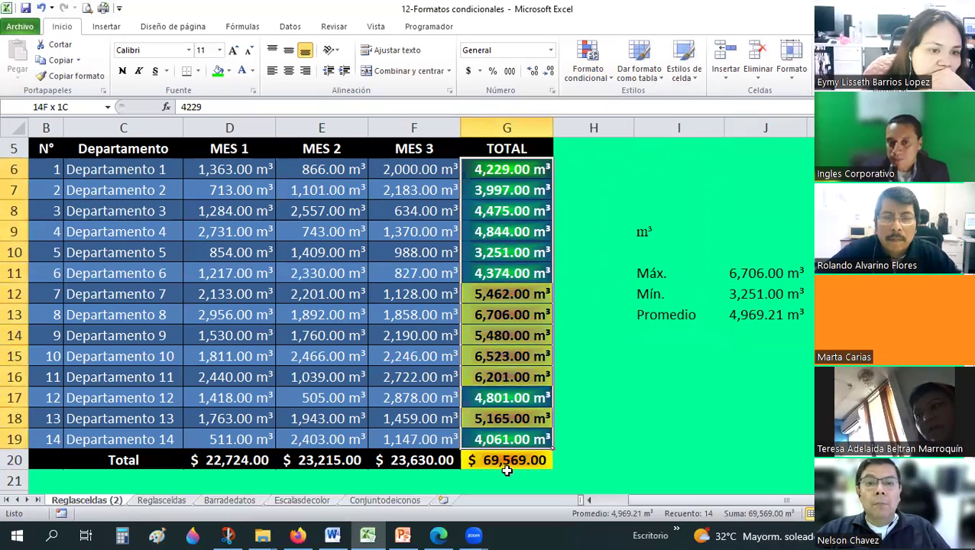
- Add a Greater Than 36410 rule with 'Relleno rojo claro con texto rojo oscuro'
left_click(589, 89)
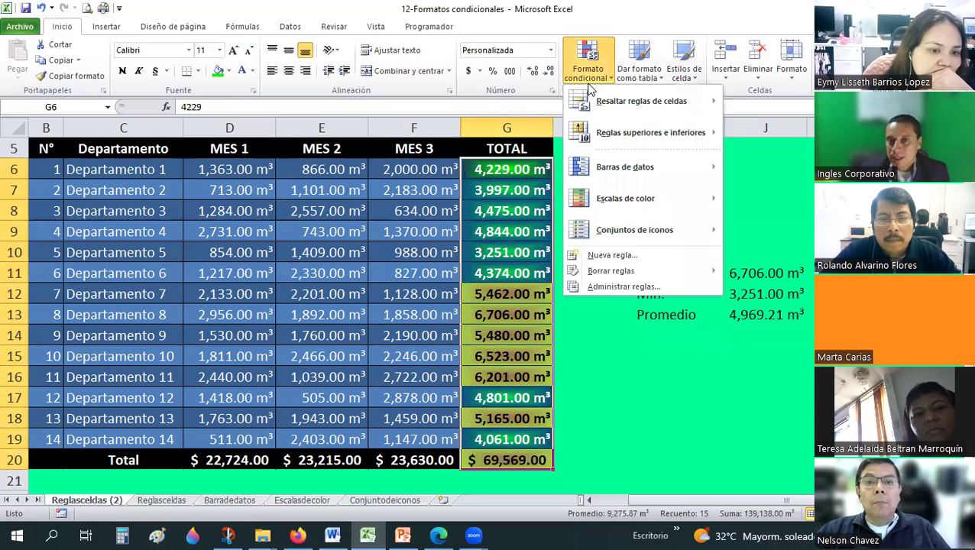
left_click(755, 103)
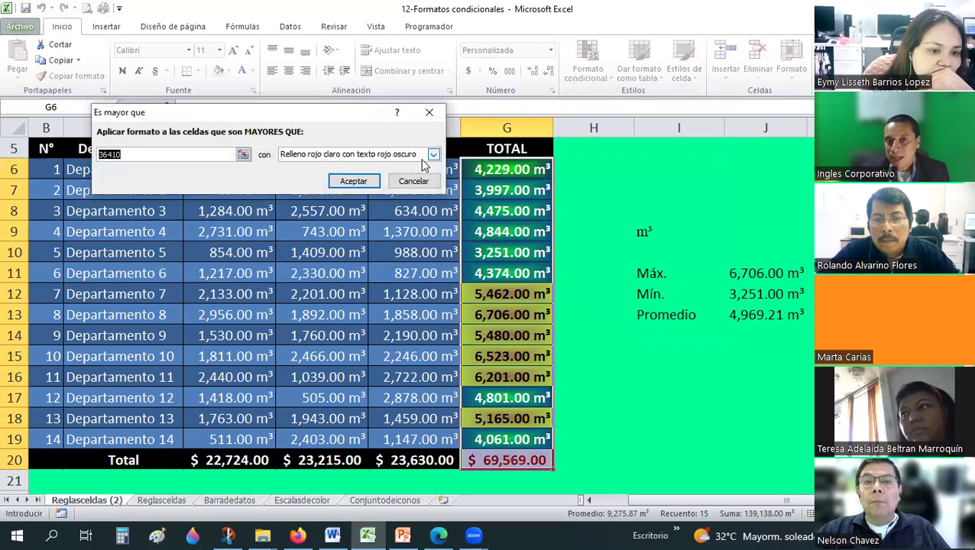
key("Tab")
key("alt+Down")
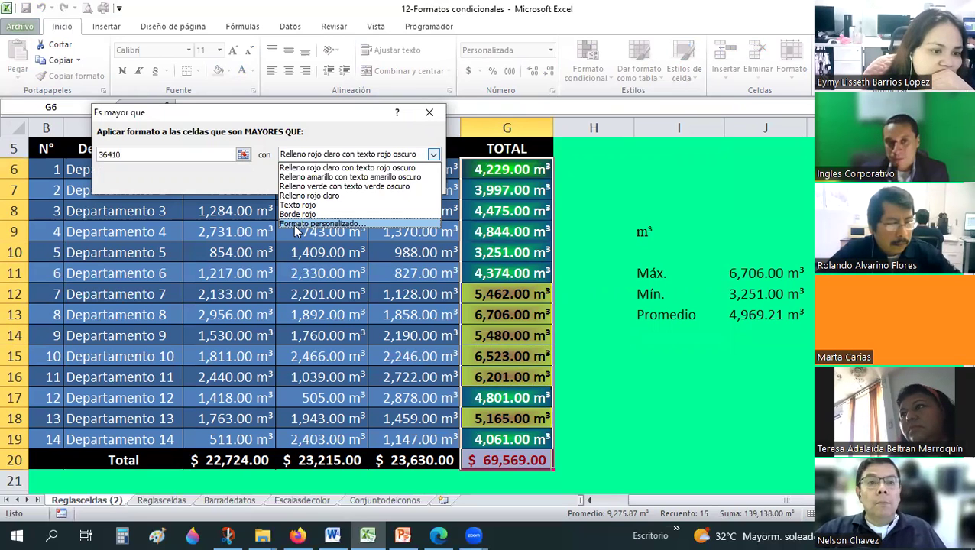
left_click(434, 154)
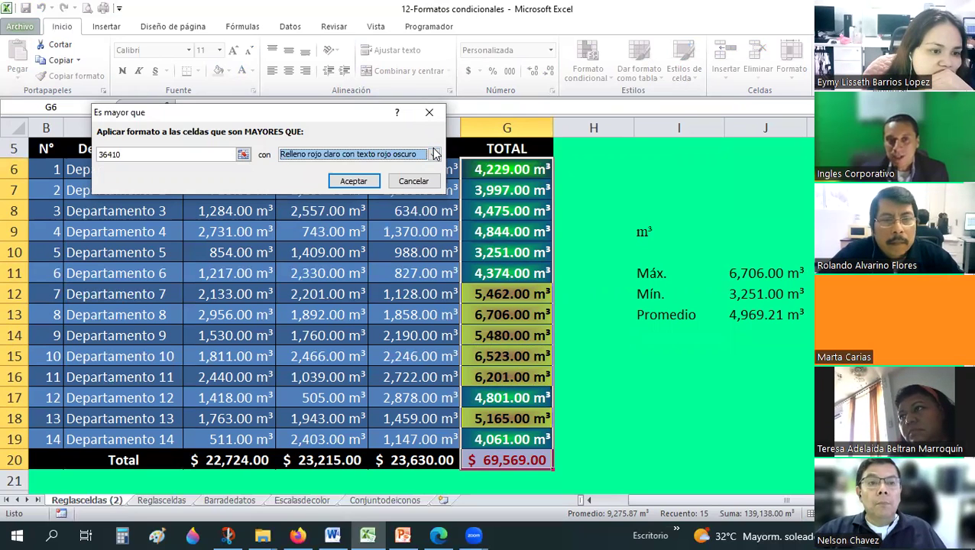
left_click(433, 154)
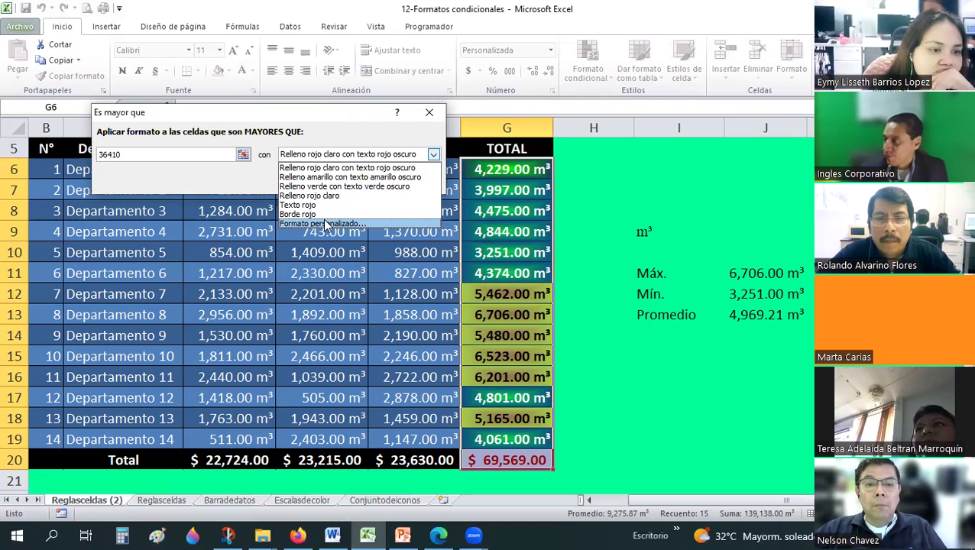
left_click(324, 223)
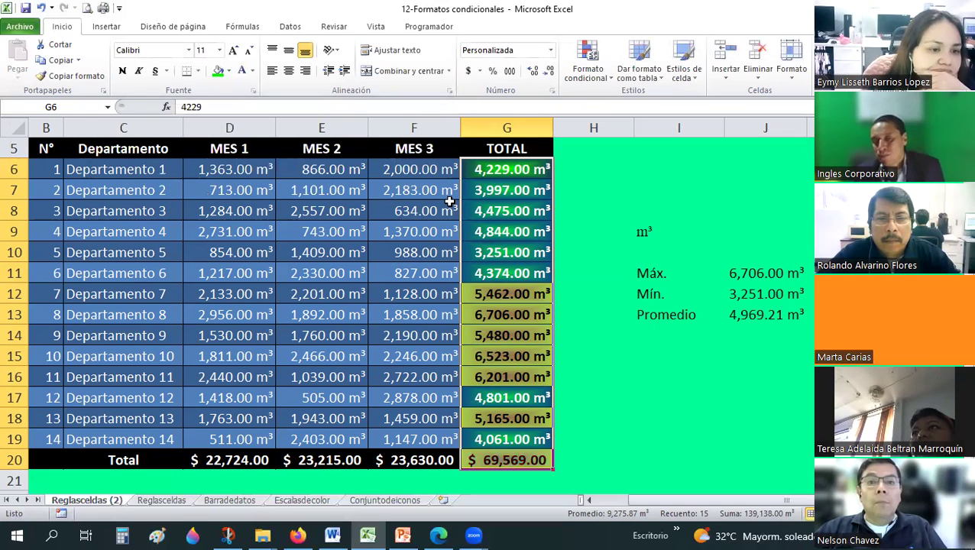
left_click(603, 72)
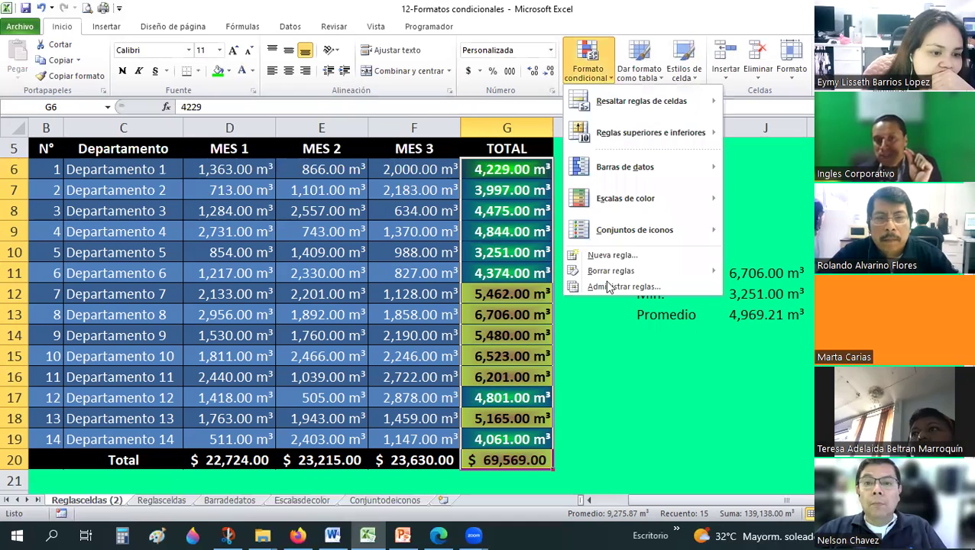
left_click(764, 102)
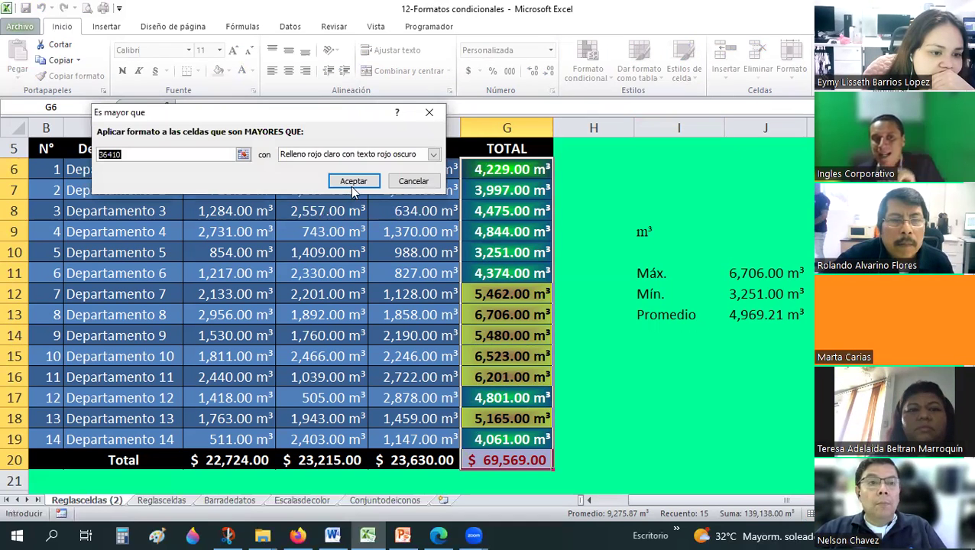
left_click(115, 154)
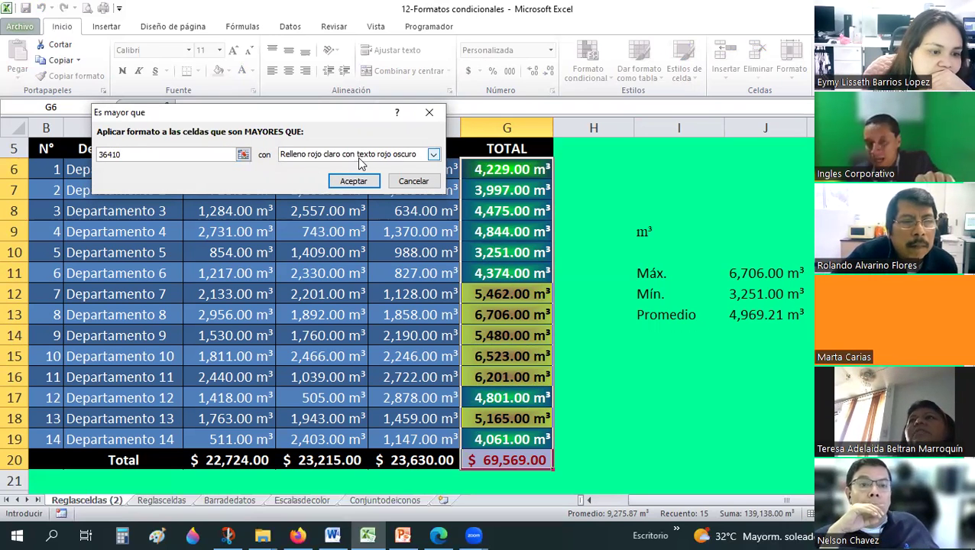
left_click(353, 181)
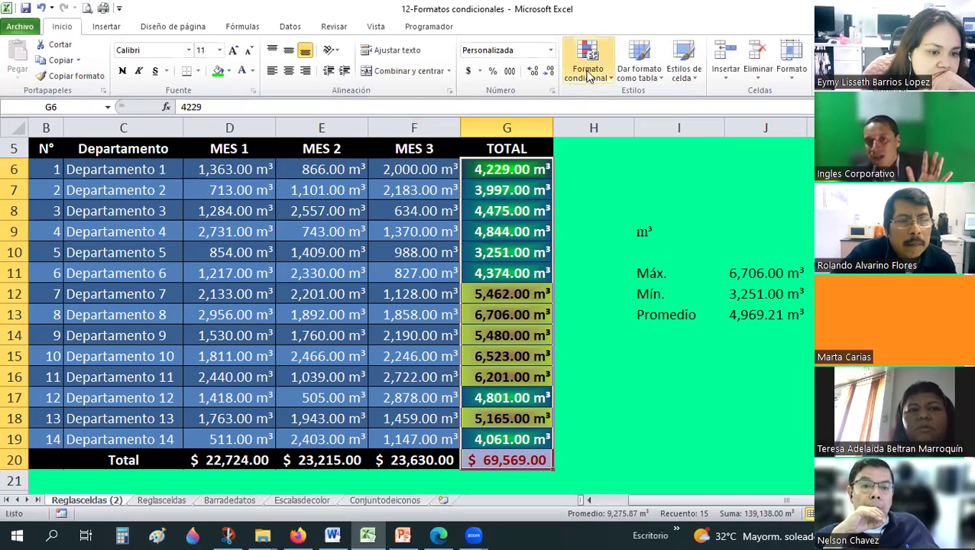
- Review the greater-than-36410 rule's format, then delete it from the rules list
left_click(625, 287)
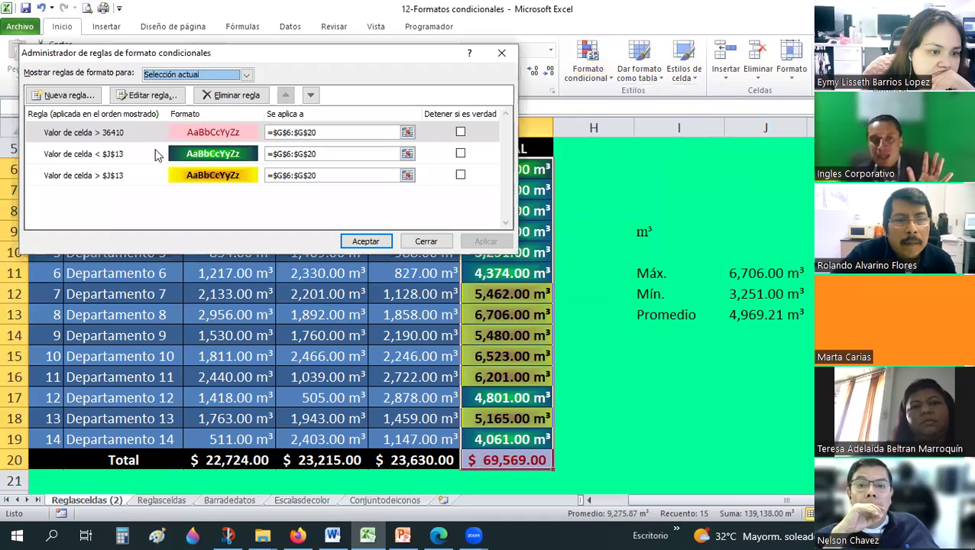
double_click(138, 138)
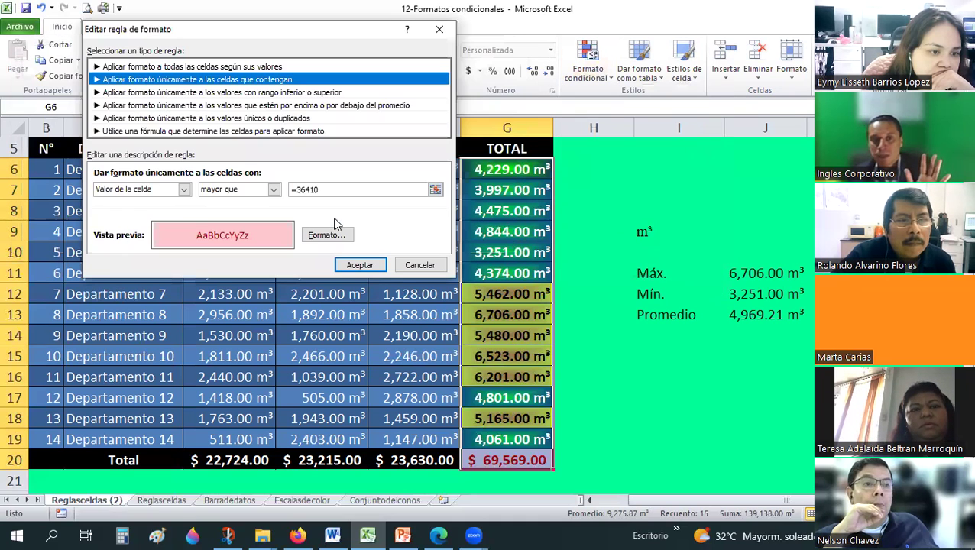
left_click(341, 238)
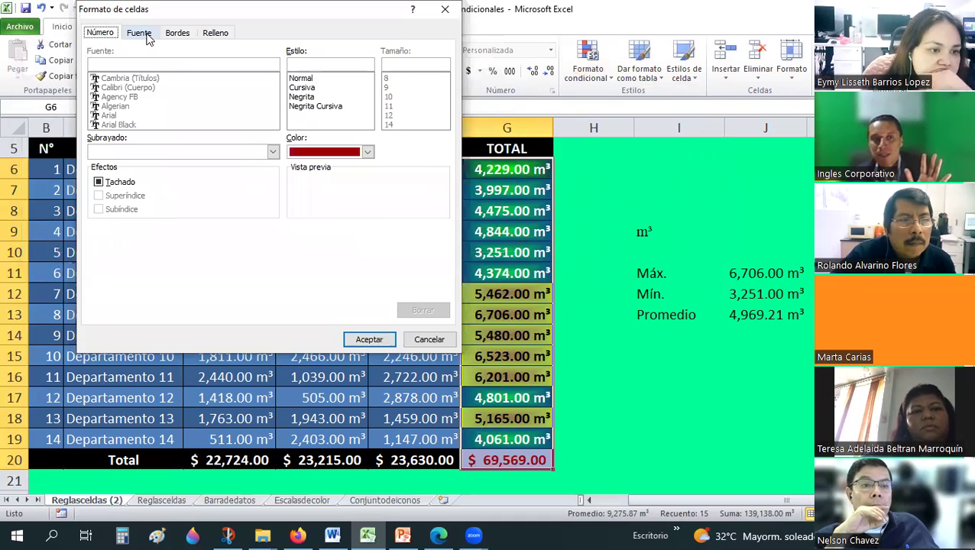
left_click(182, 34)
key("ctrl+Tab")
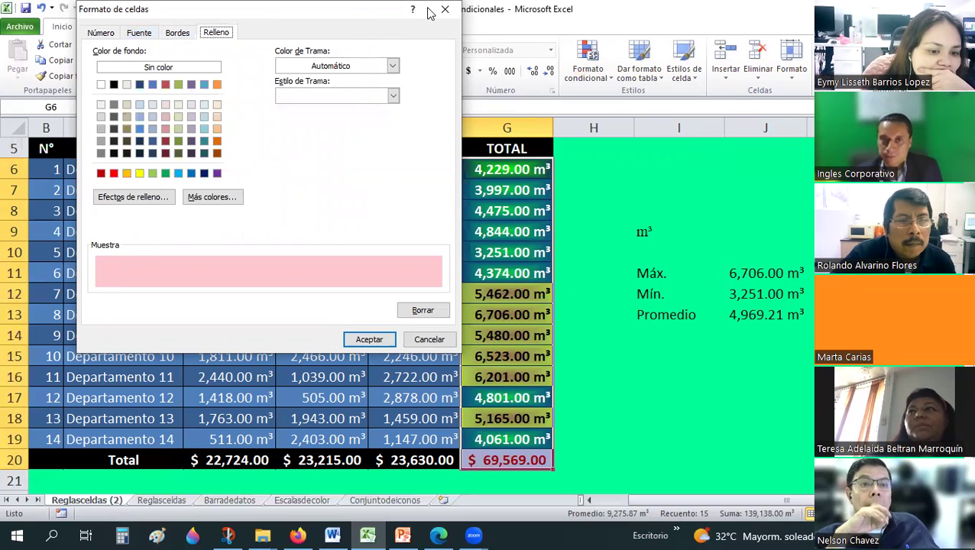
left_click(369, 339)
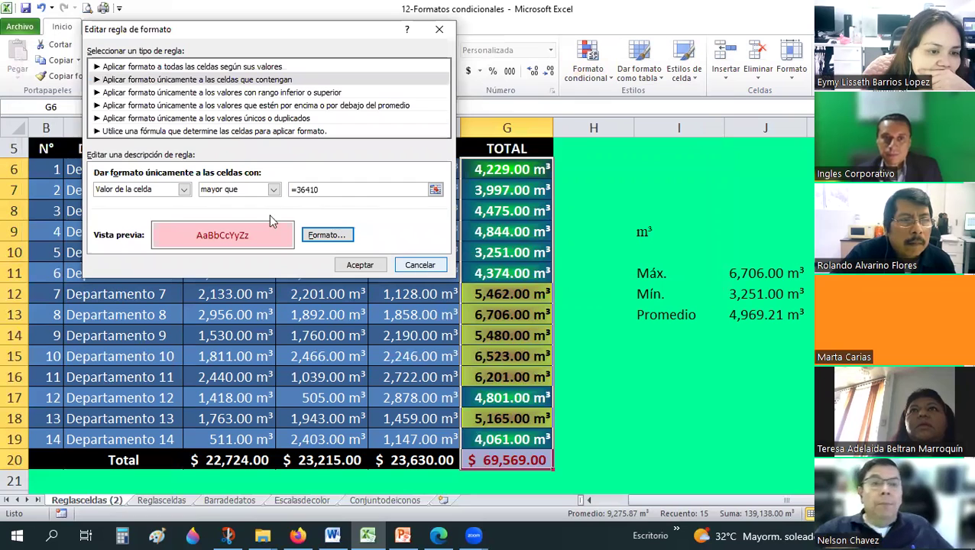
left_click(420, 266)
key("Delete")
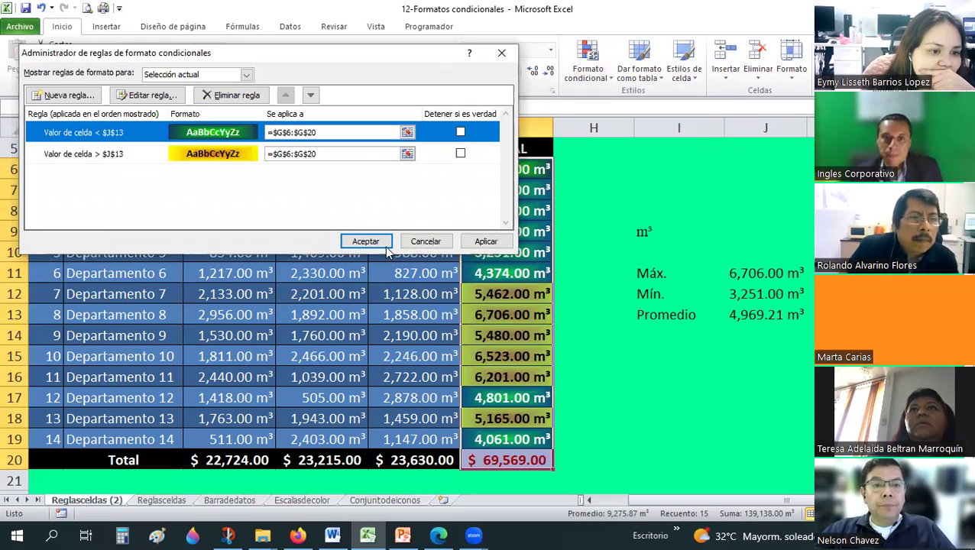
left_click(365, 240)
left_click(687, 212)
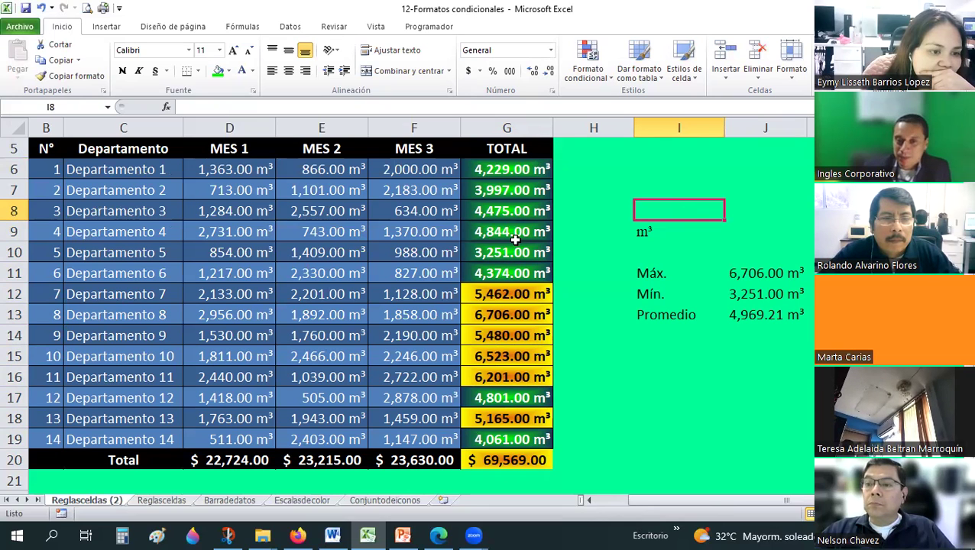
- Reselect G6:G20 and give the 'Valor de celda > $J$13' rule bold black font
left_click_drag(514, 456, 519, 338)
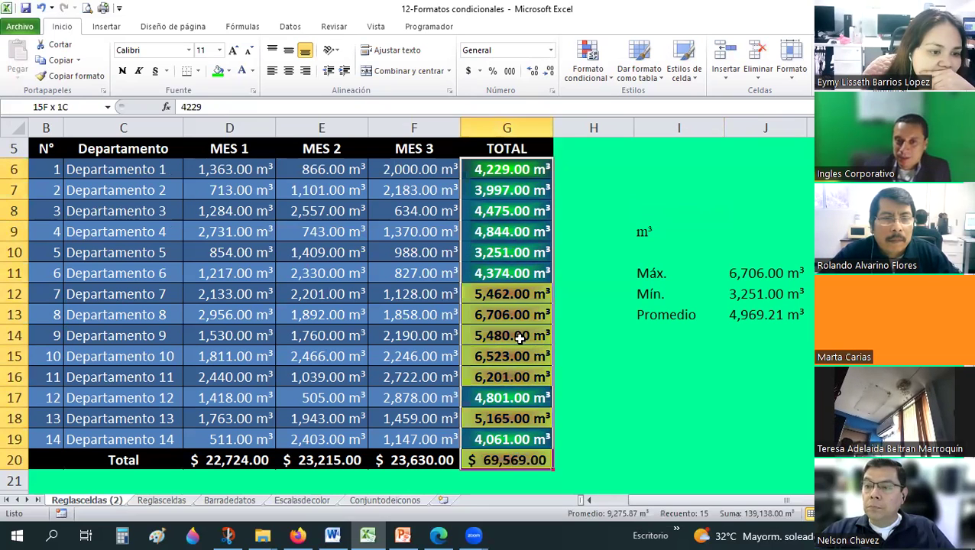
left_click(587, 61)
key("r")
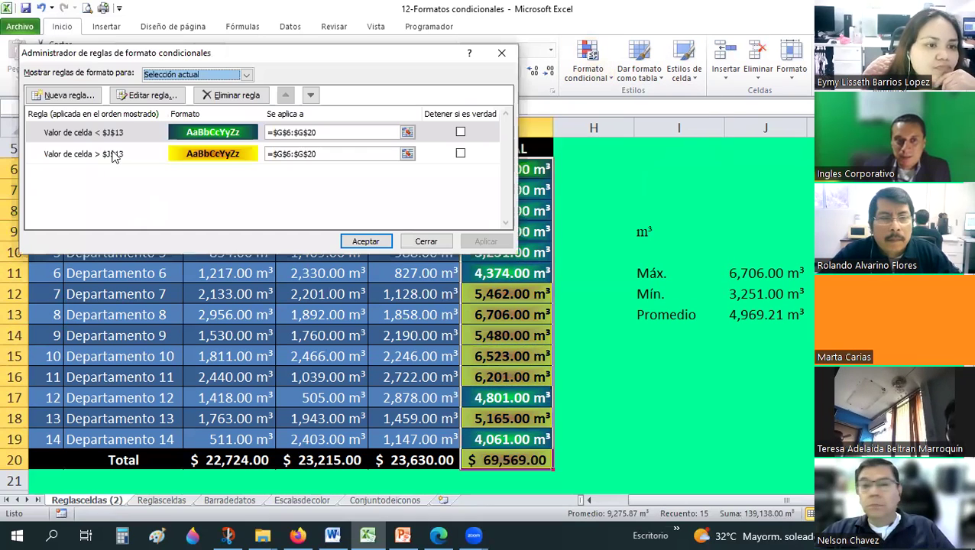
key("Escape")
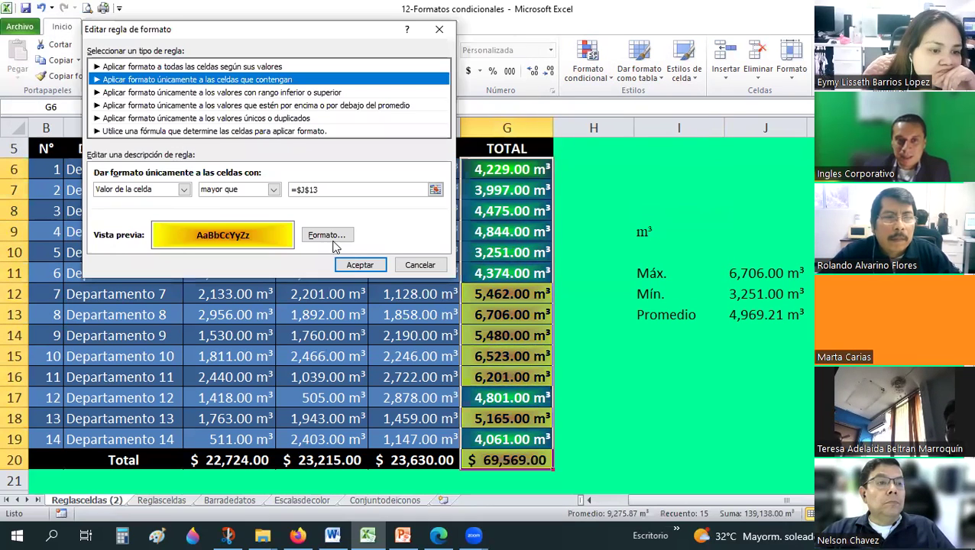
left_click(331, 238)
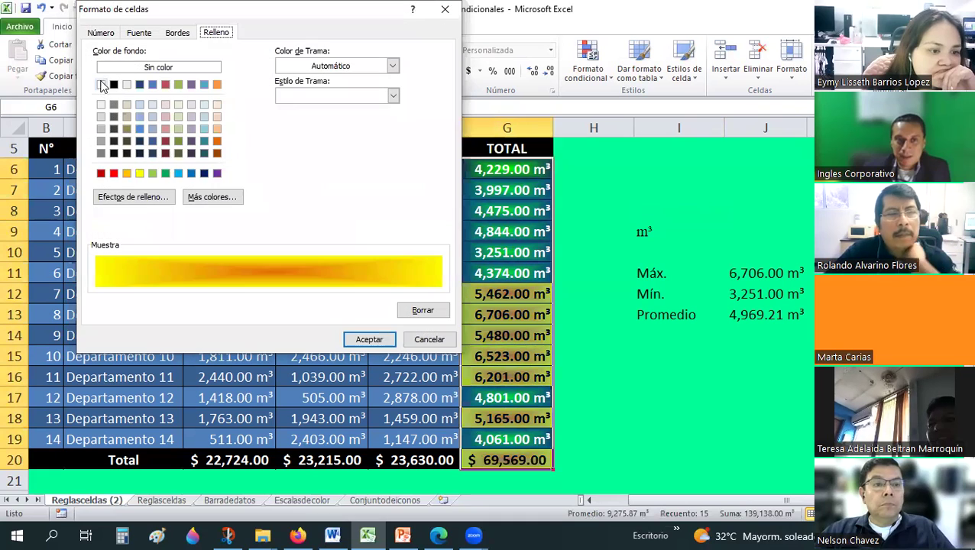
left_click(137, 36)
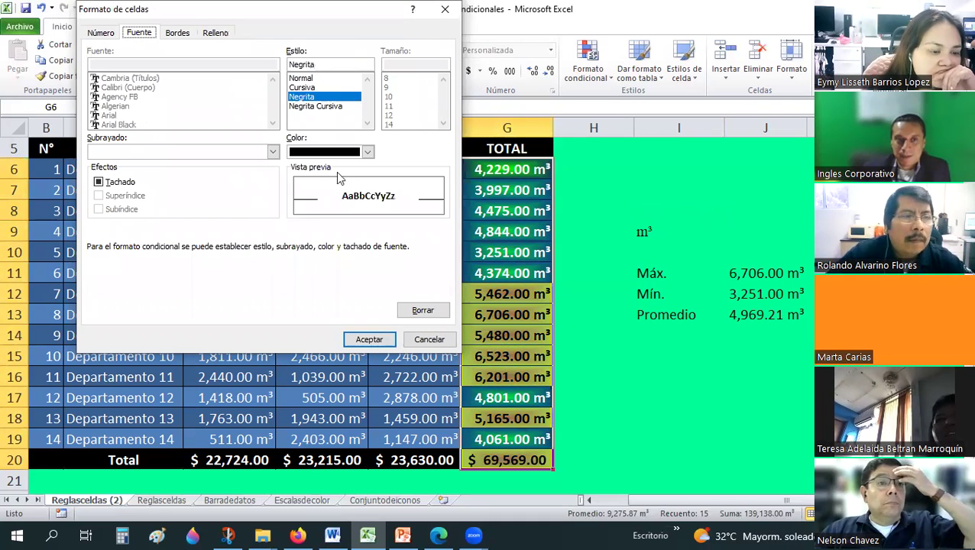
left_click(367, 152)
left_click(385, 343)
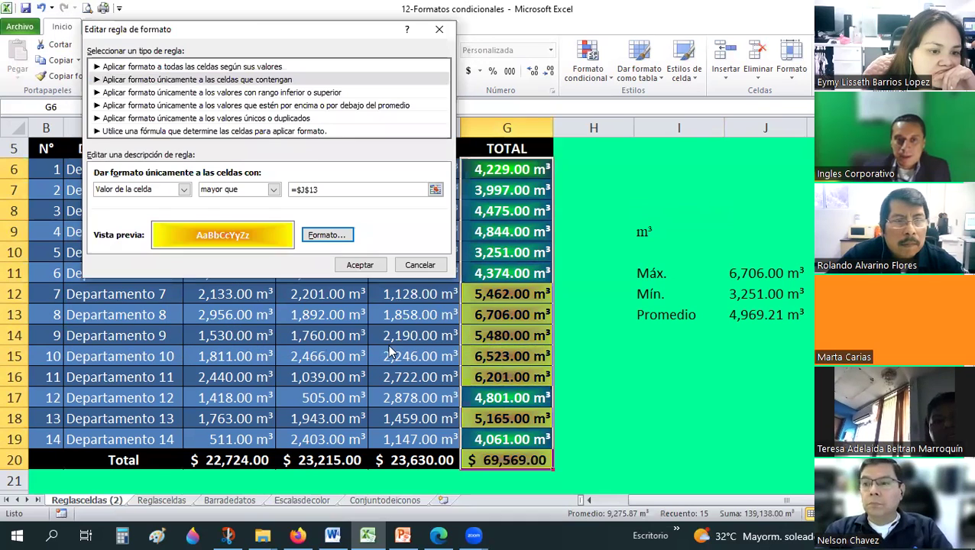
left_click(357, 265)
key("Return")
left_click(653, 212)
left_click_drag(507, 169, 506, 439)
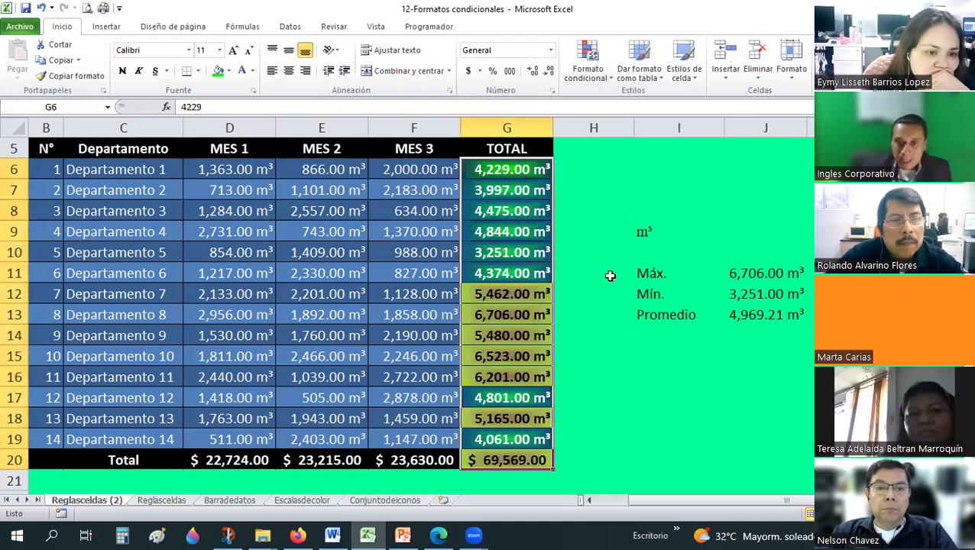
left_click(609, 275)
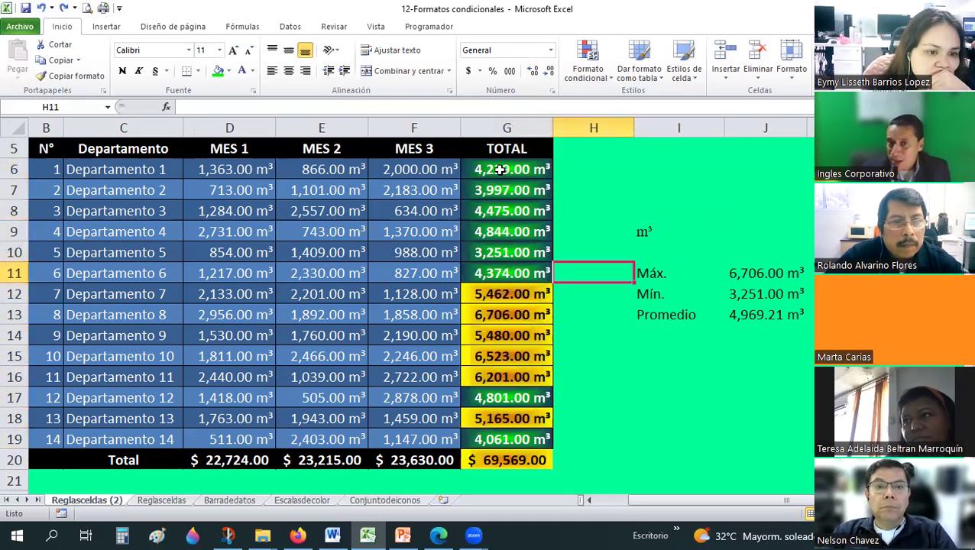
left_click(500, 169)
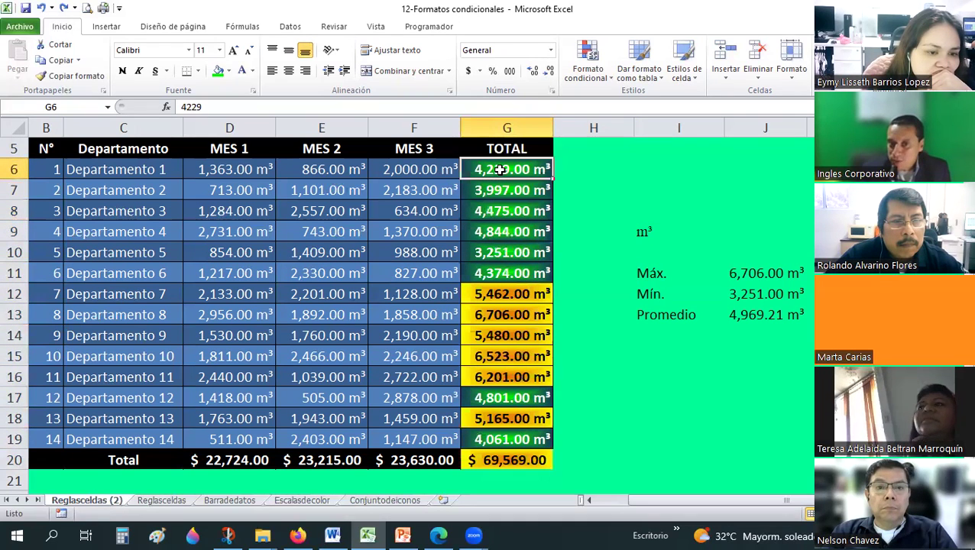
left_click(507, 253)
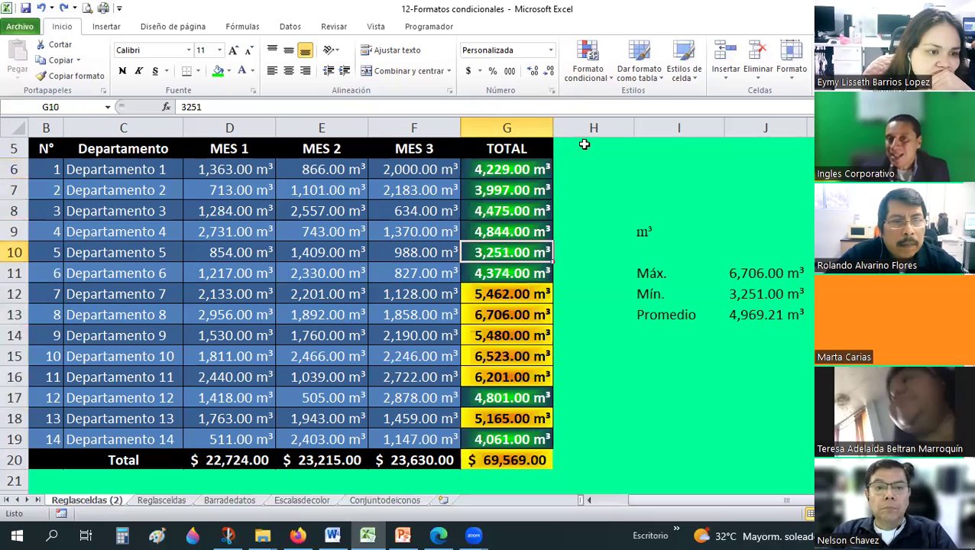
left_click(228, 71)
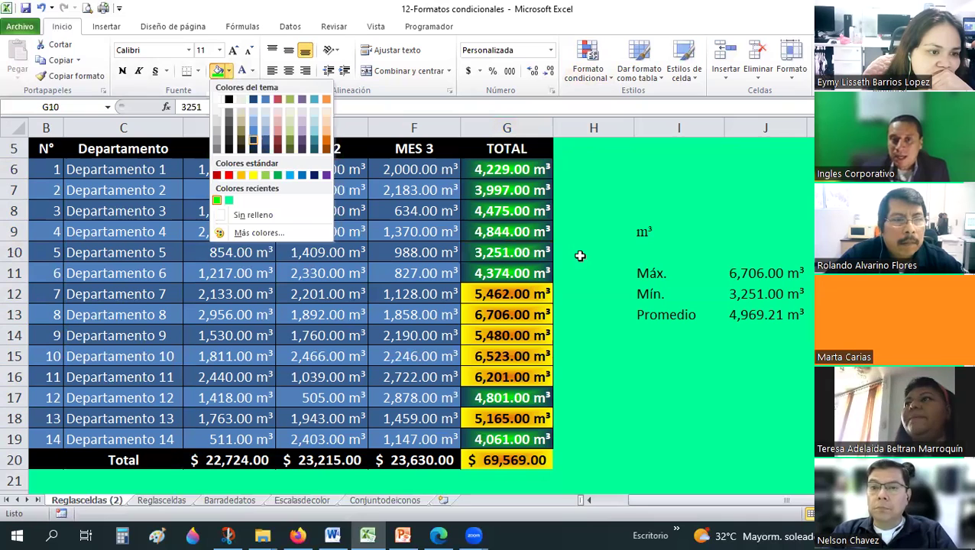
left_click(226, 77)
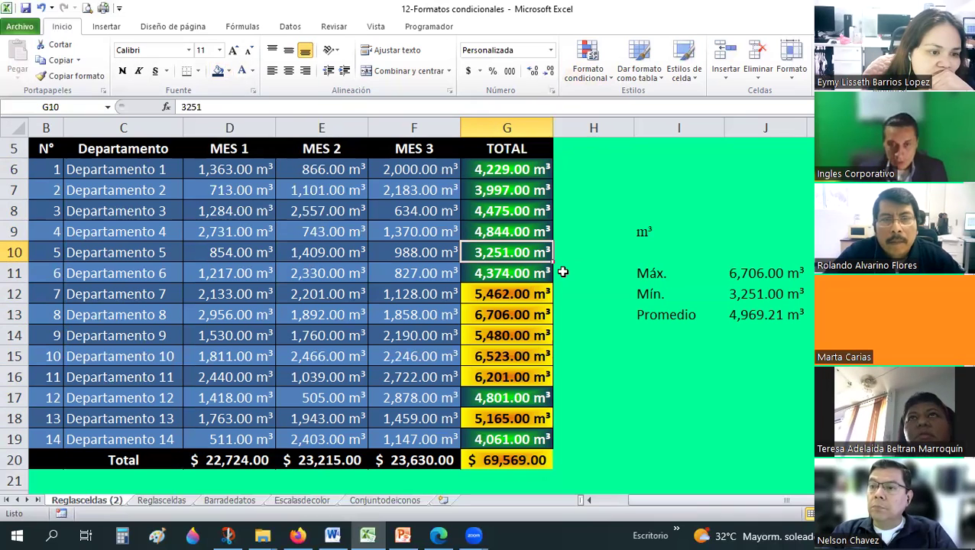
left_click(582, 248)
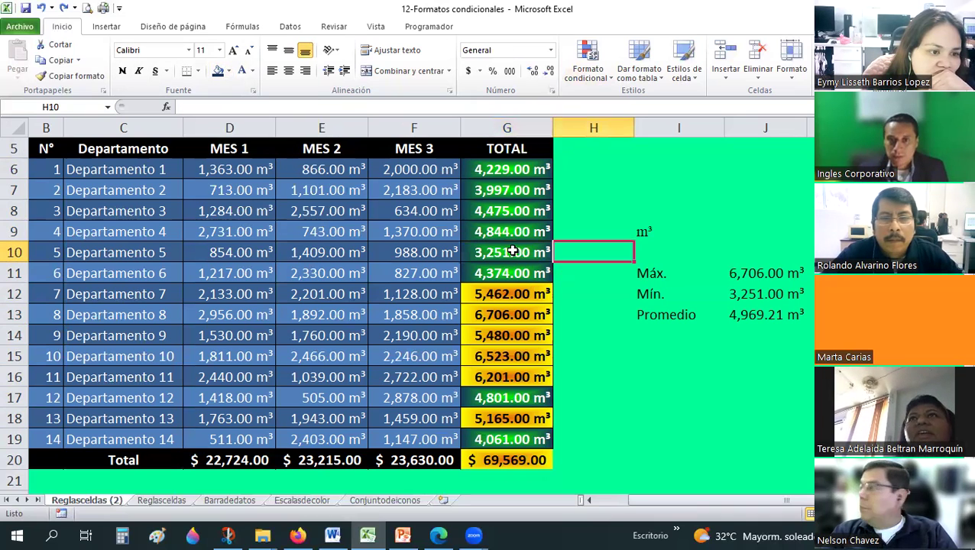
left_click(512, 252)
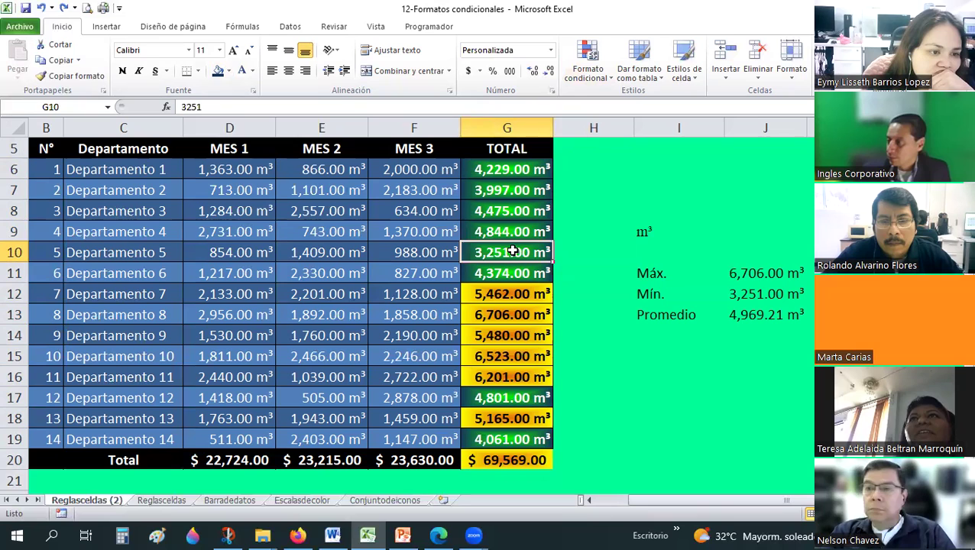
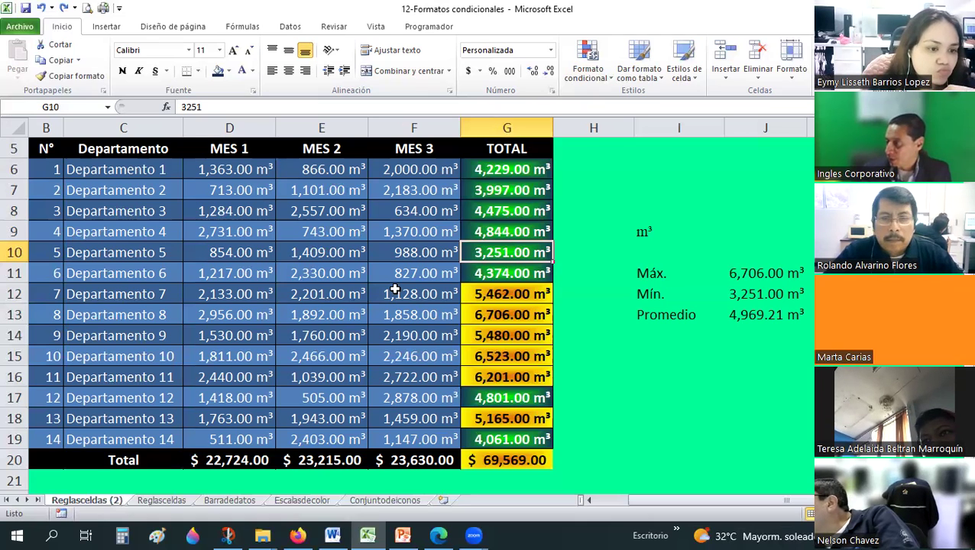
- Deselect the totals by picking an empty cell
left_click(607, 417)
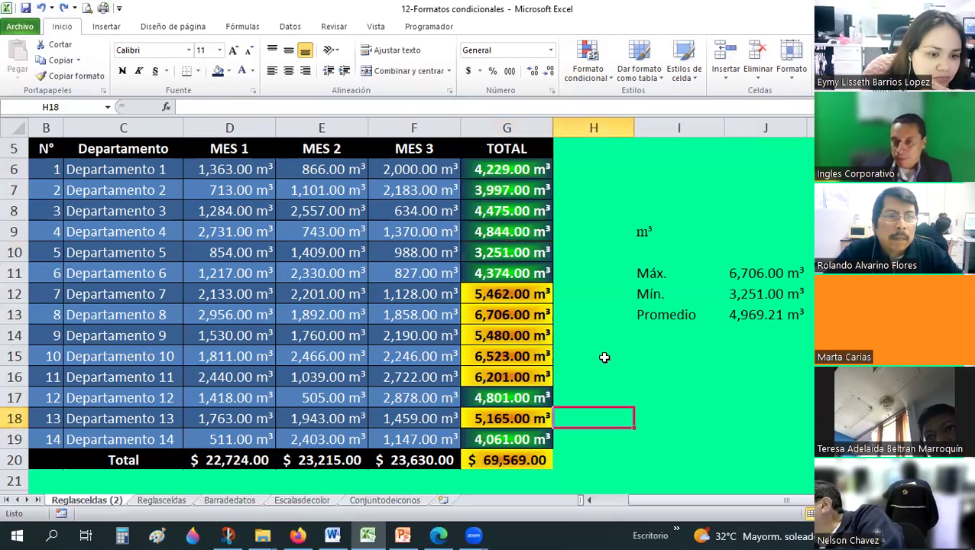
scroll(573, 356, "up", 1)
scroll(574, 357, "down", 2)
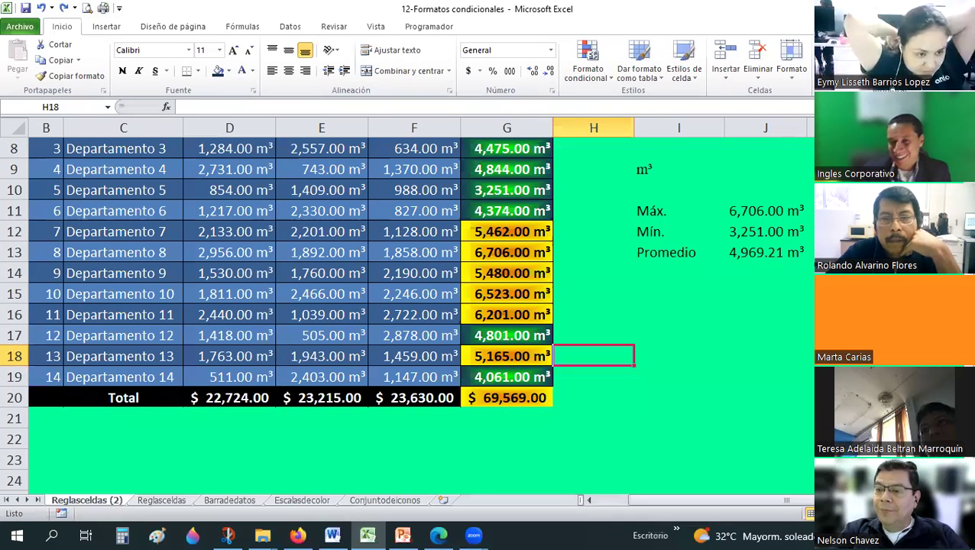
left_click(725, 356)
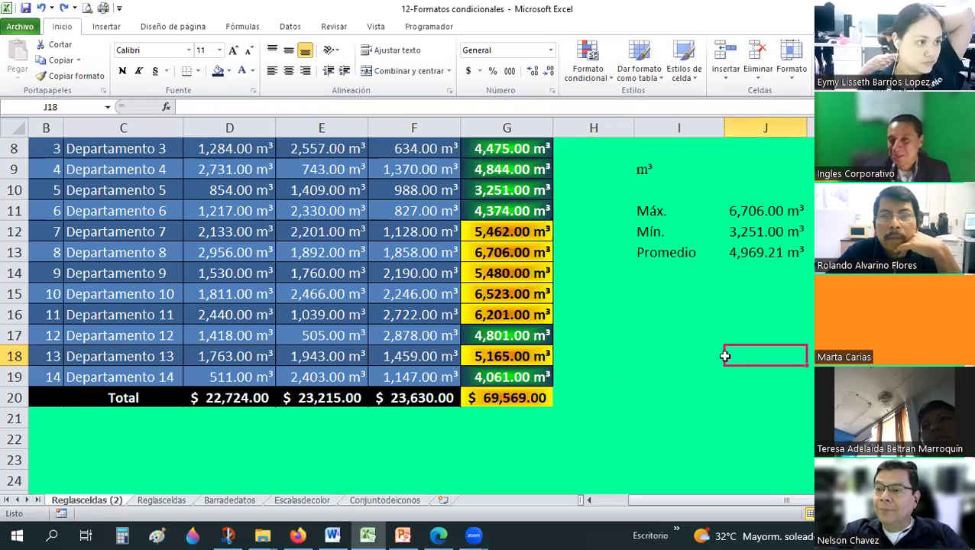
scroll(725, 356, "up", 1)
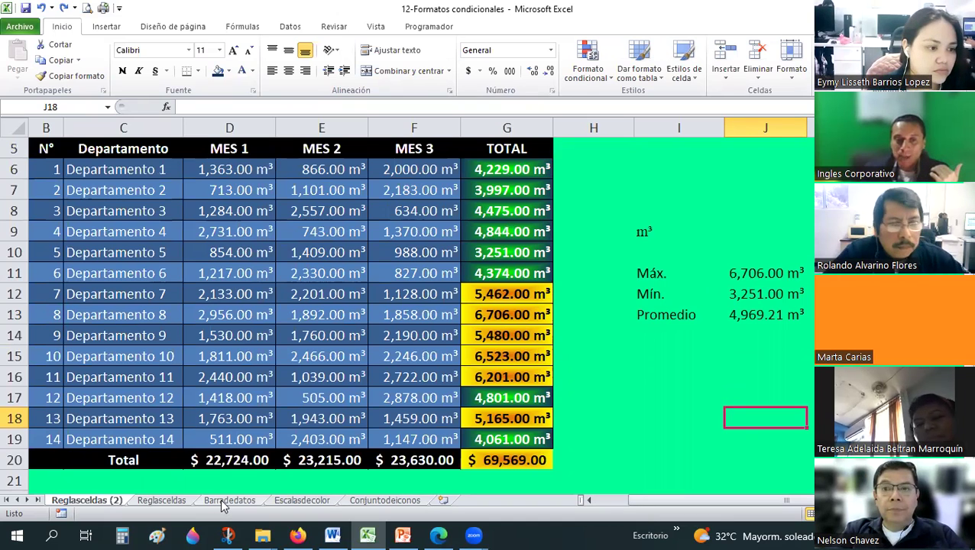
- Switch to the Barradedatos sheet and select the Nota final grades
left_click(229, 500)
scroll(743, 170, "down", 2)
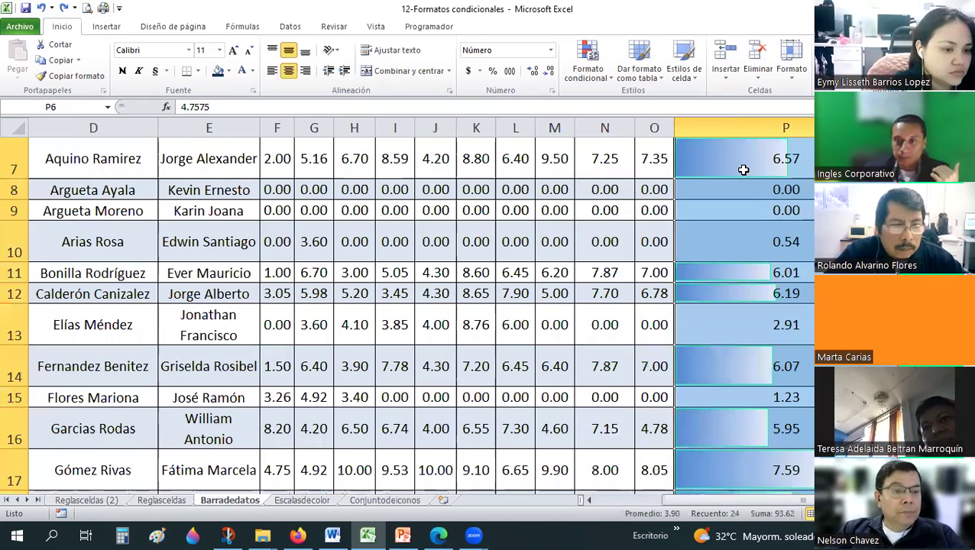
mouse_move(753, 223)
left_mouse_down()
mouse_move(783, 533)
mouse_move(784, 459)
left_mouse_up()
- Delete the Barra de datos rule in Administrar reglas and close the manager
left_click(592, 72)
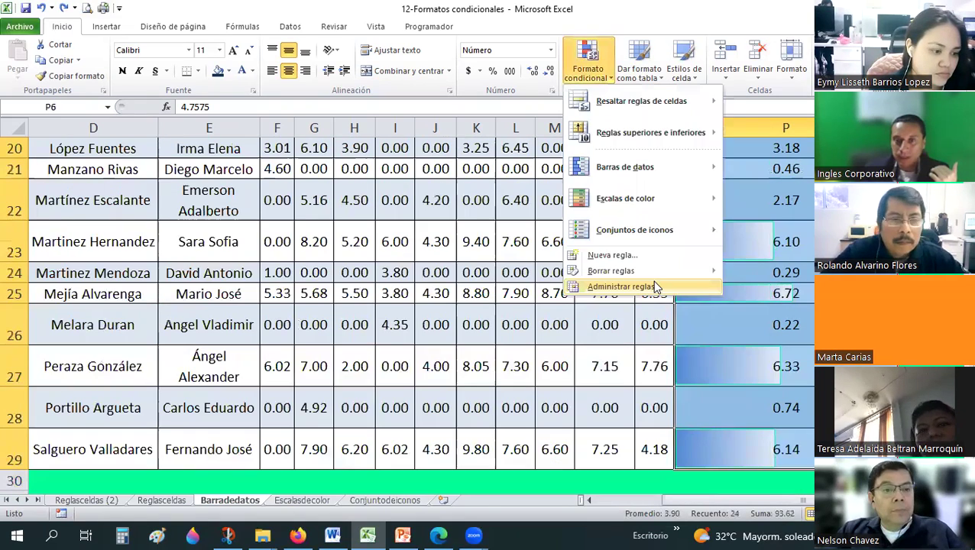
left_click(649, 284)
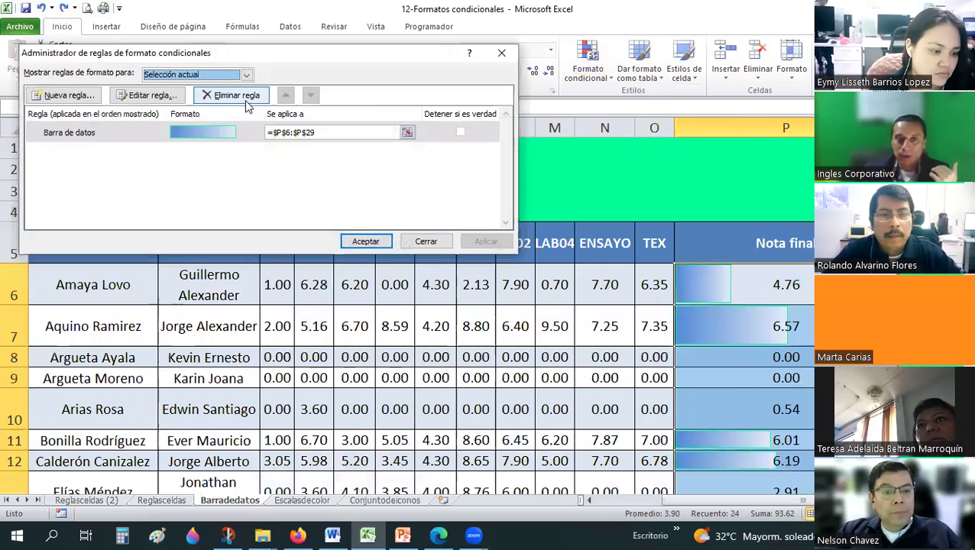
left_click(381, 245)
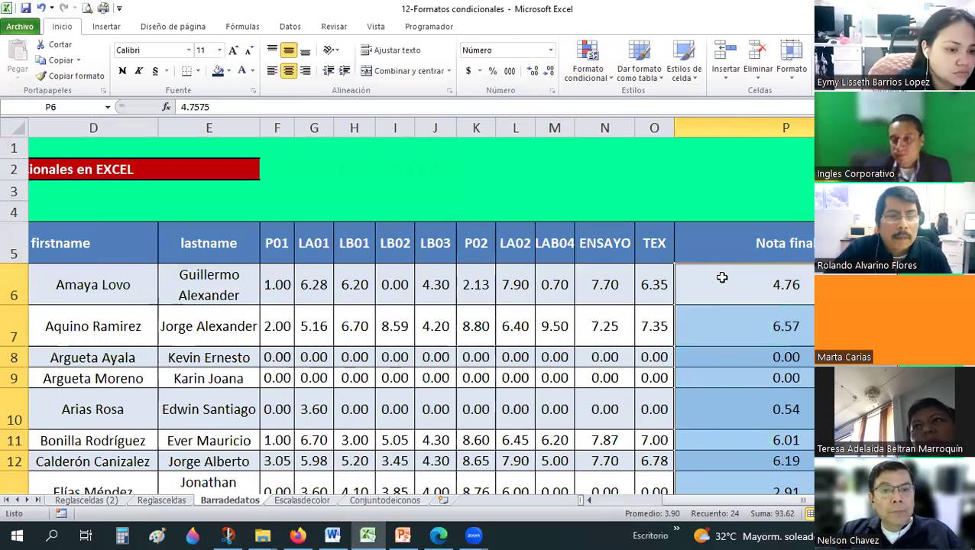
scroll(720, 274, "down", 3)
scroll(723, 419, "up", 2)
mouse_move(714, 500)
left_mouse_down()
mouse_move(611, 510)
mouse_move(684, 510)
left_mouse_up()
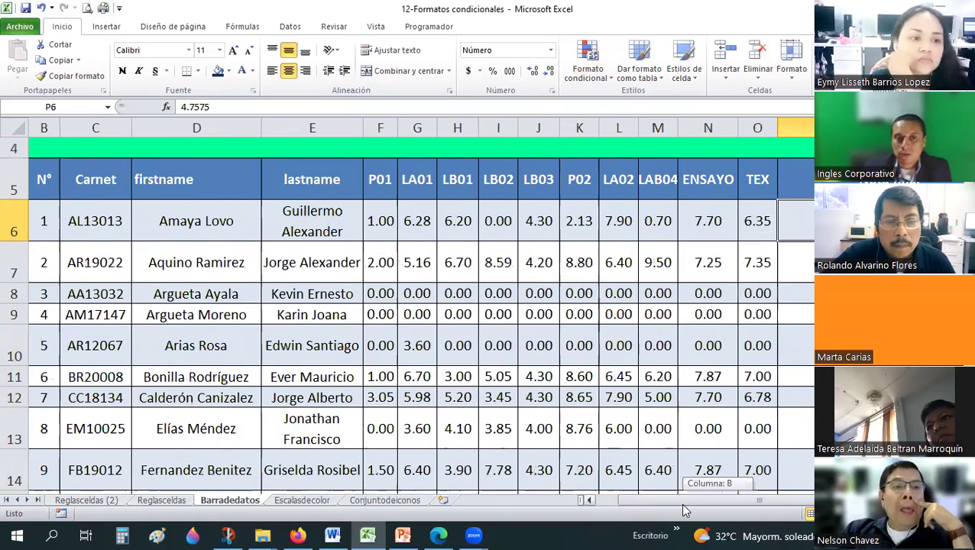
left_click_drag(685, 510, 684, 511)
scroll(530, 329, "down", 6)
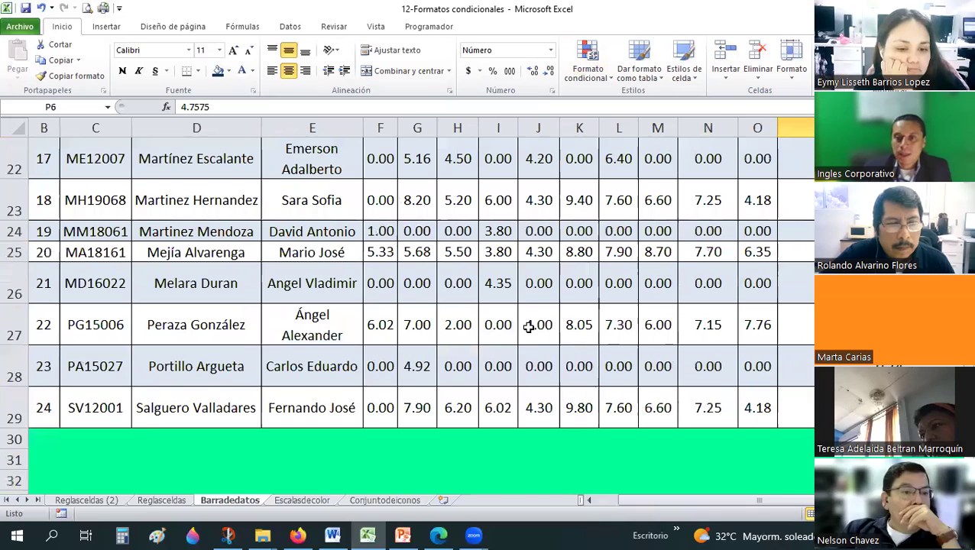
scroll(528, 327, "up", 4)
scroll(528, 327, "up", 2)
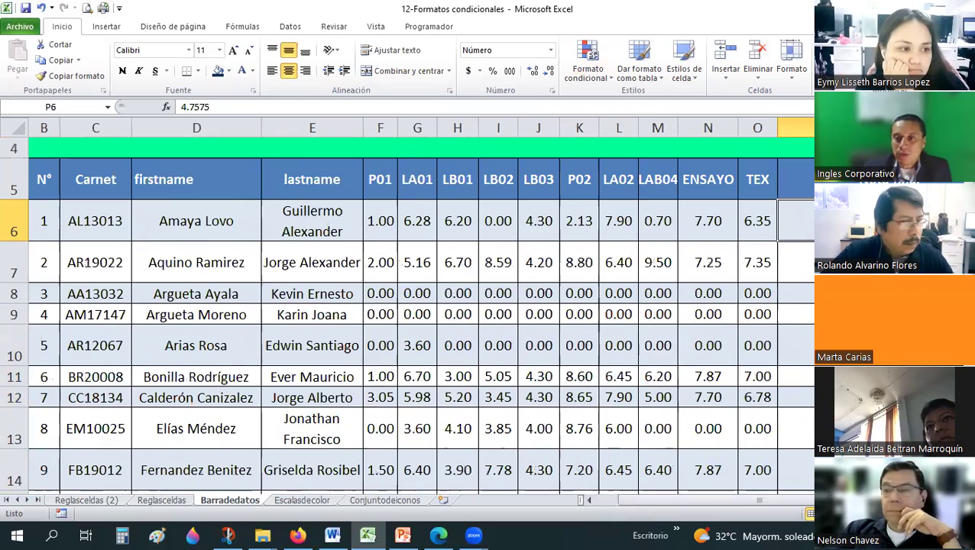
scroll(528, 327, "right", 1)
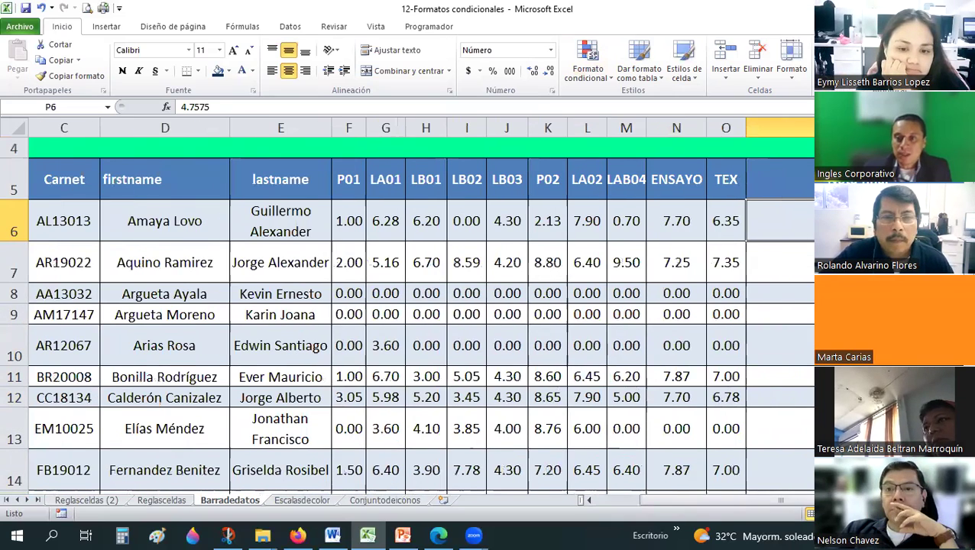
scroll(412, 321, "right", 1)
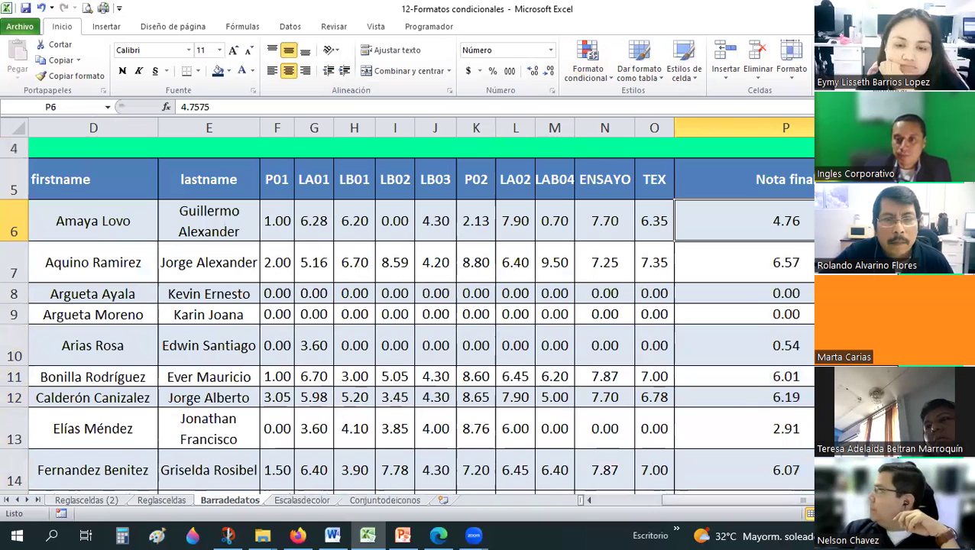
- AutoFit the width of column P (Nota final) to its contents
key("alt+h")
key("o")
key("i")
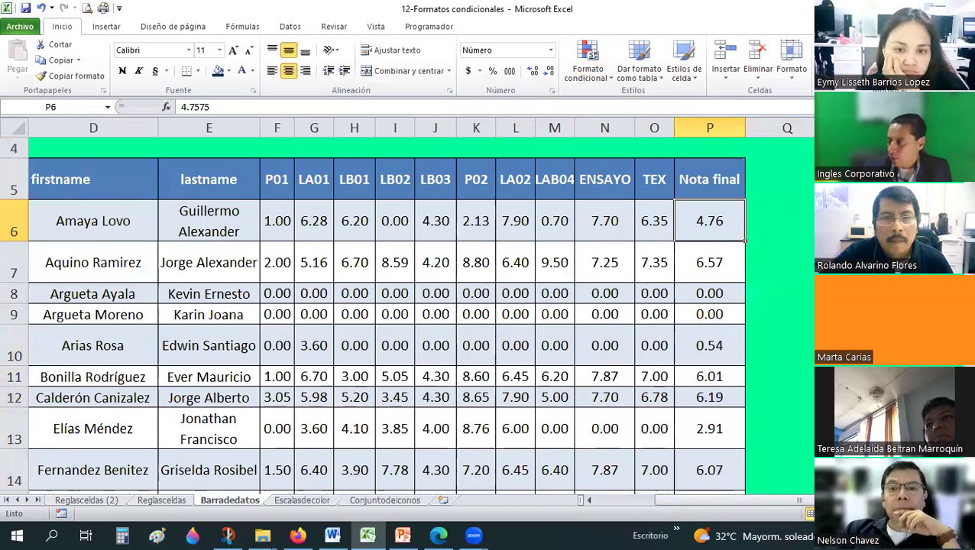
- Apply blue Relleno degradado data bars to the grades P6:P29
left_click(482, 299)
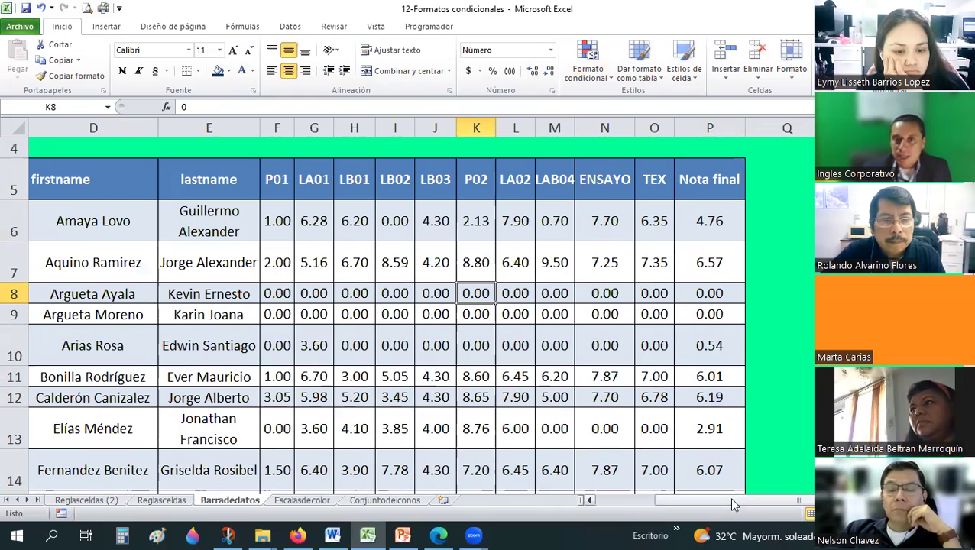
left_click(598, 76)
mouse_move(649, 132)
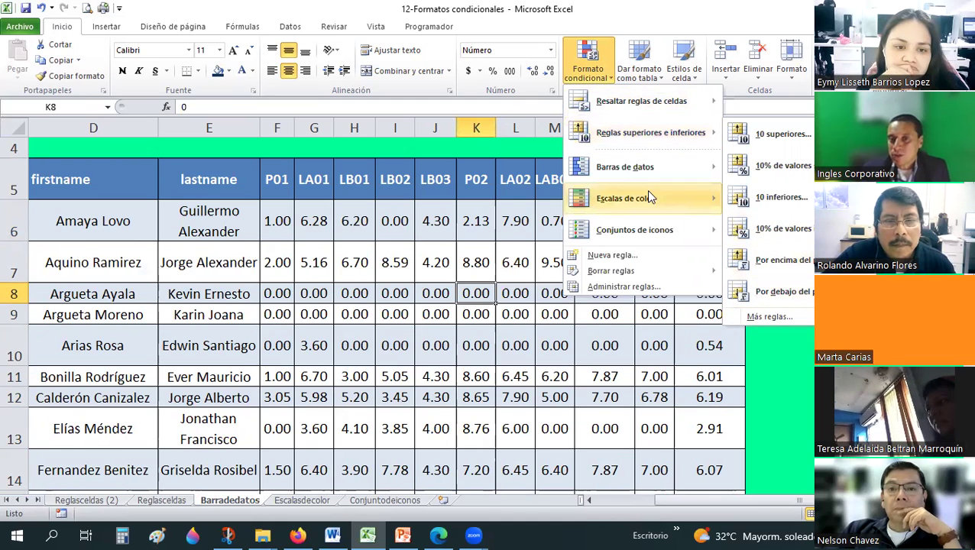
left_click(692, 222)
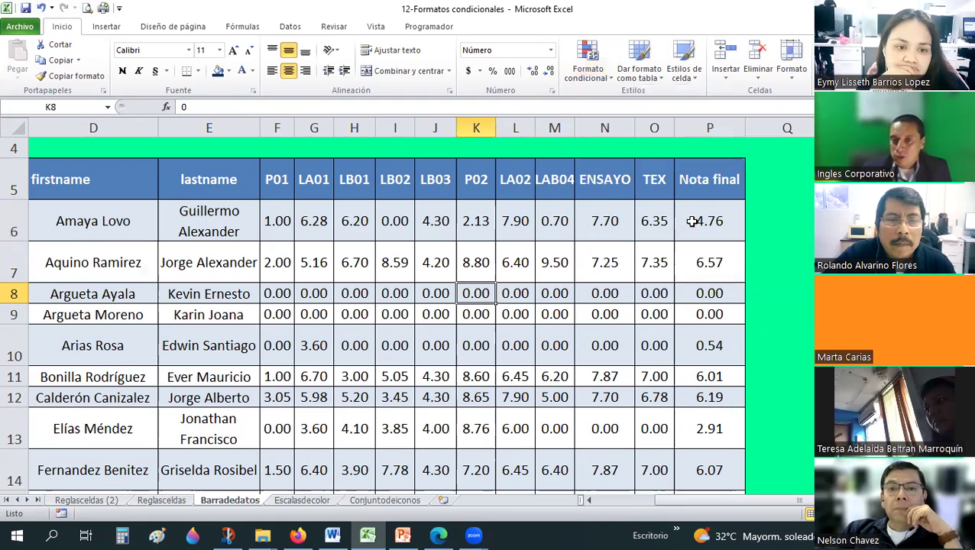
left_click_drag(692, 222, 702, 378)
left_click_drag(697, 519, 698, 519)
left_click_drag(698, 448, 697, 448)
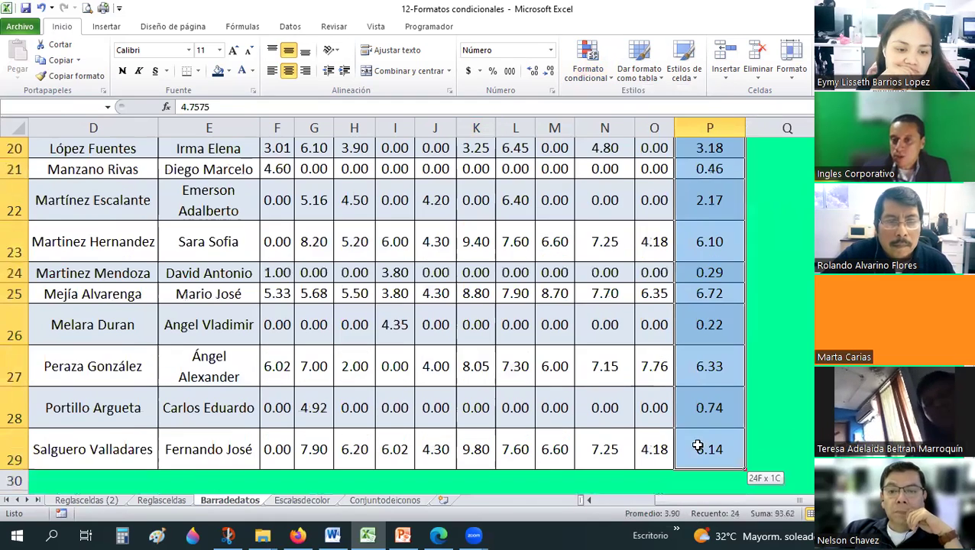
scroll(670, 315, "up", 7)
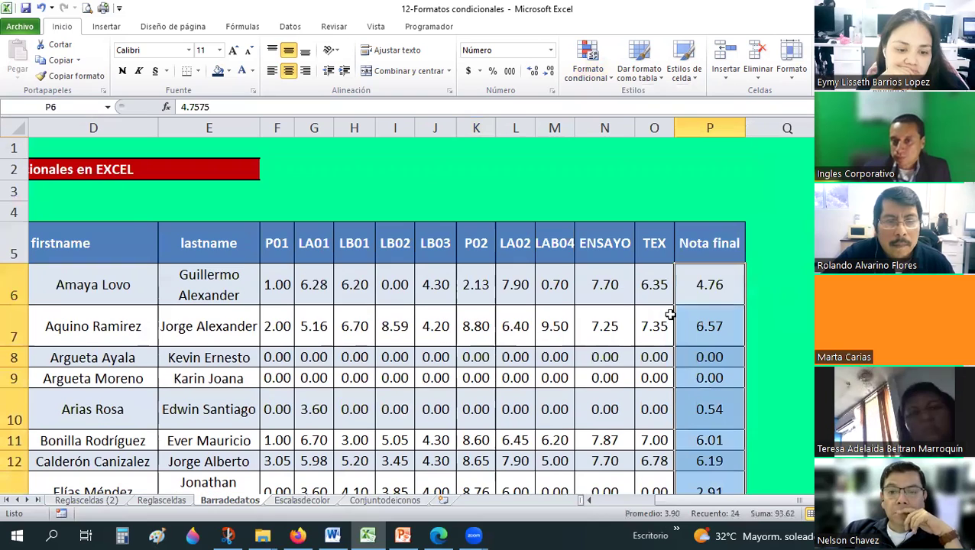
left_click(611, 82)
mouse_move(625, 166)
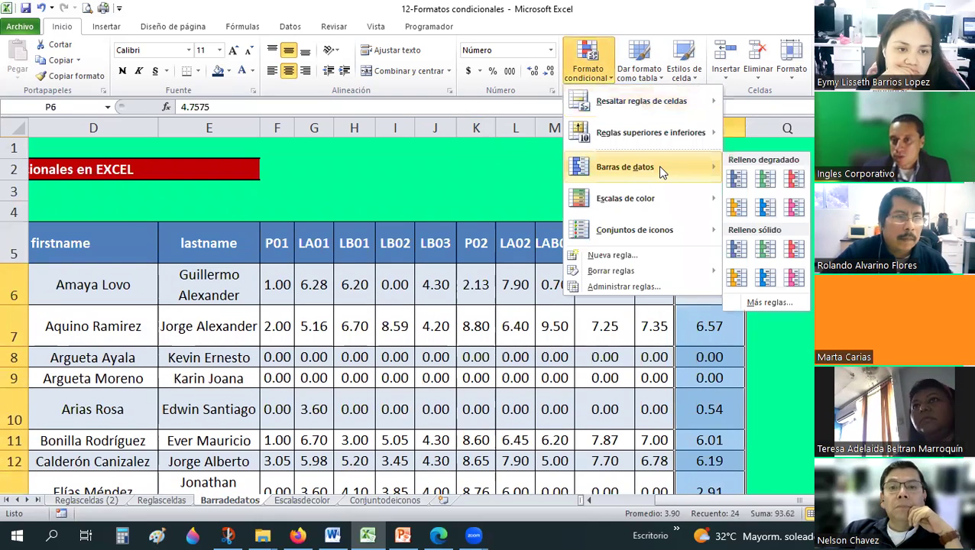
left_click(767, 211)
scroll(770, 210, "down", 2)
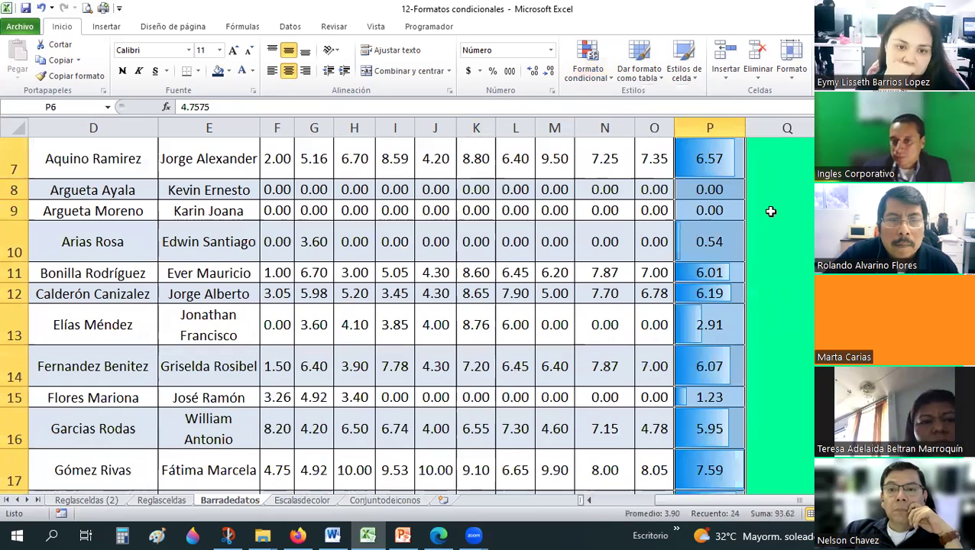
scroll(770, 211, "up", 1)
key("Right")
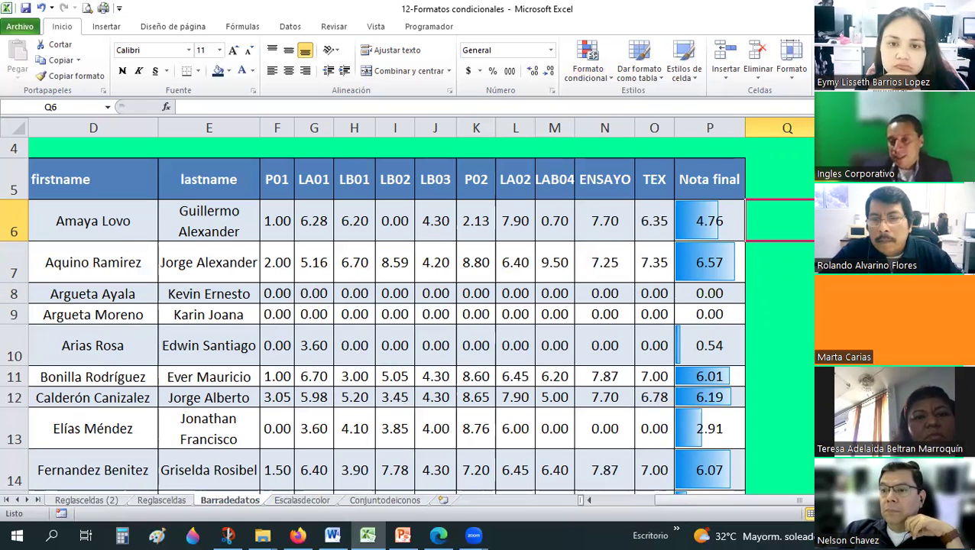
left_click(947, 314)
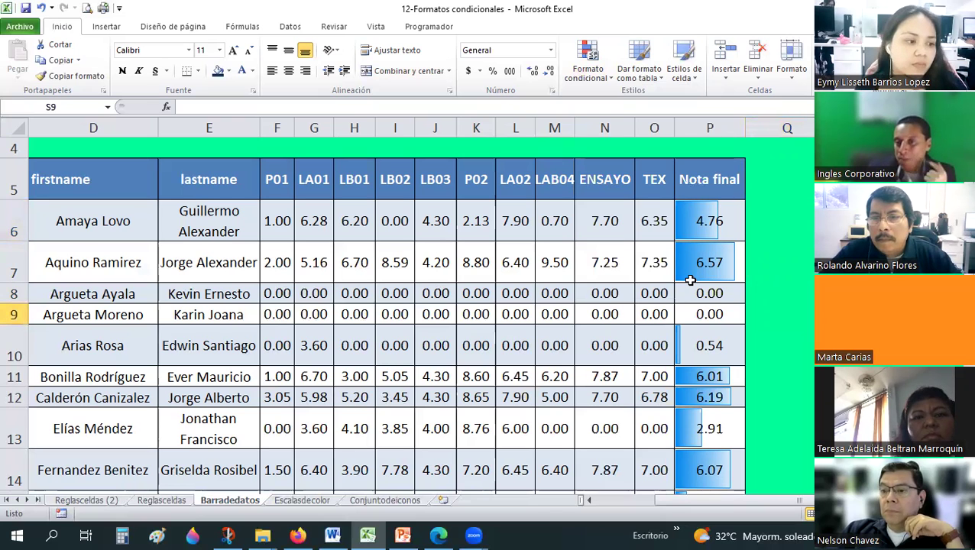
left_click_drag(691, 214, 709, 314)
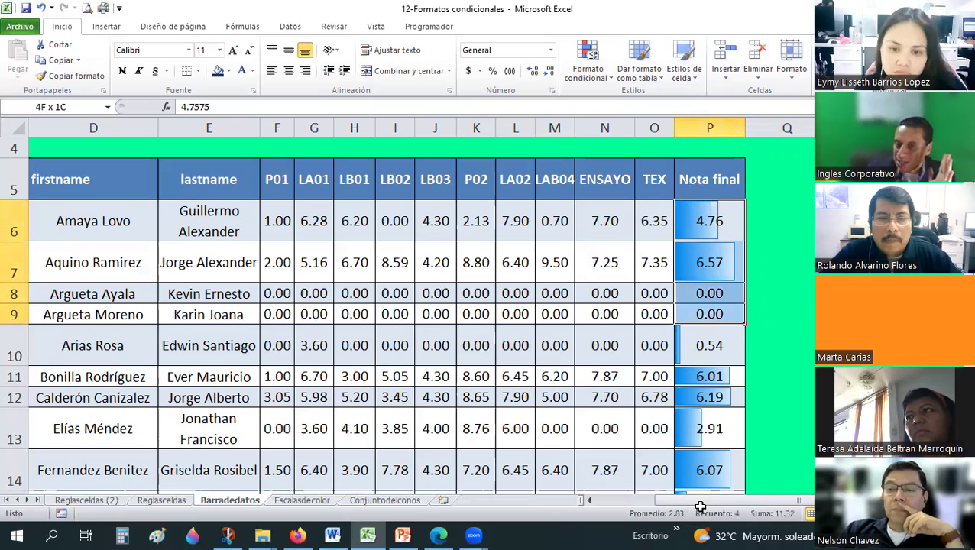
left_click_drag(700, 507, 700, 493)
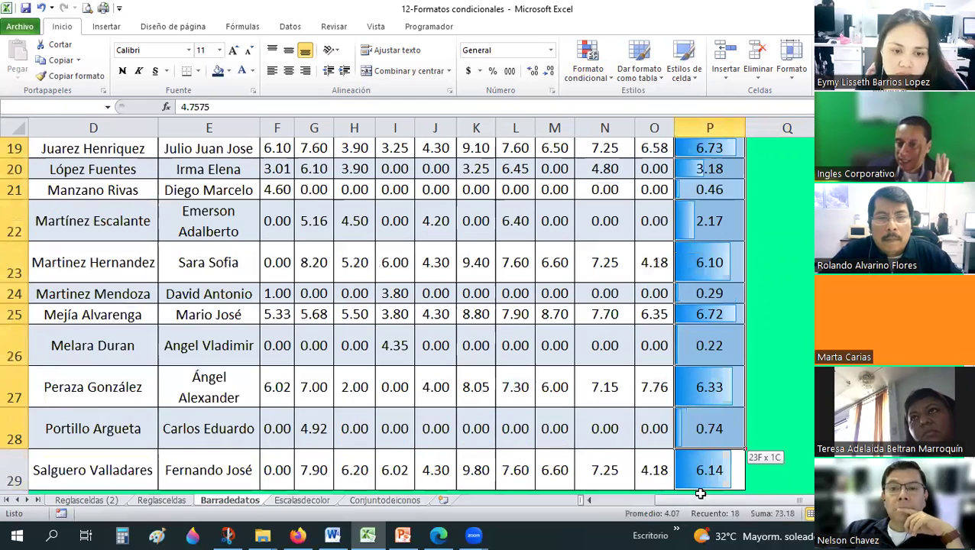
left_click_drag(693, 450, 693, 470)
left_click(592, 69)
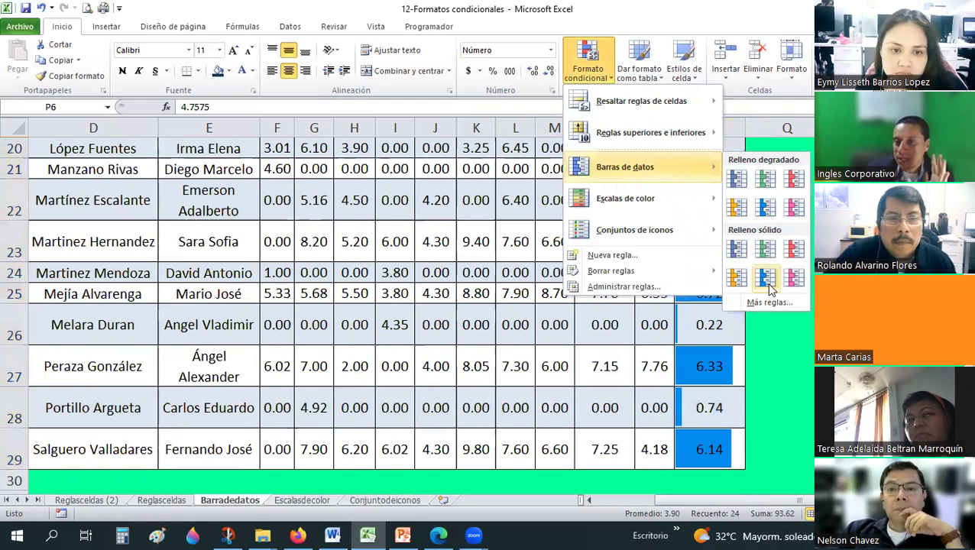
left_click(765, 277)
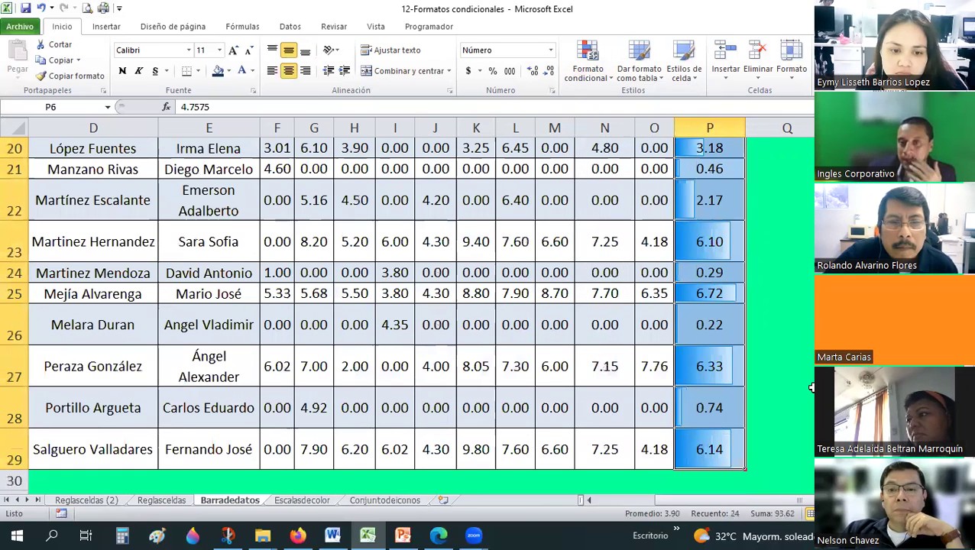
left_click(809, 408)
scroll(809, 344, "up", 2)
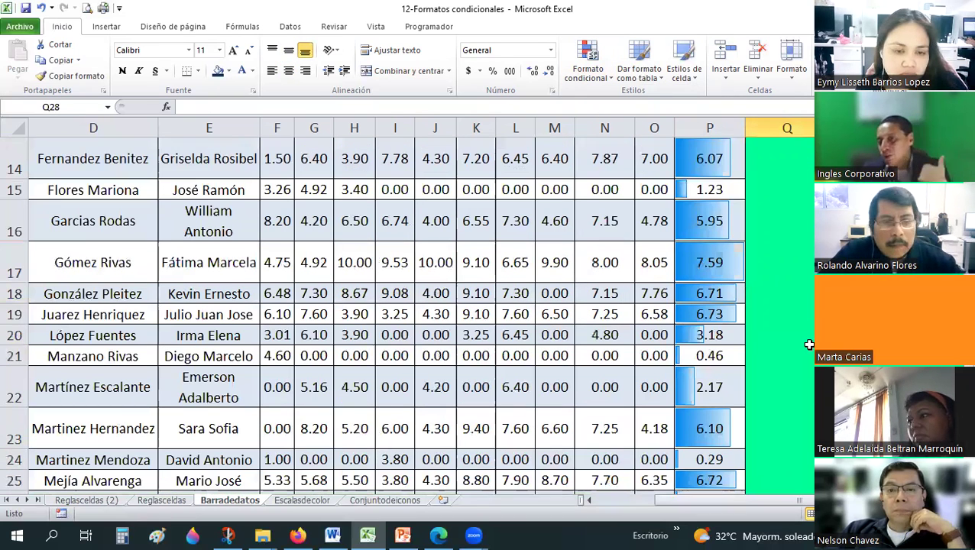
scroll(809, 337, "up", 4)
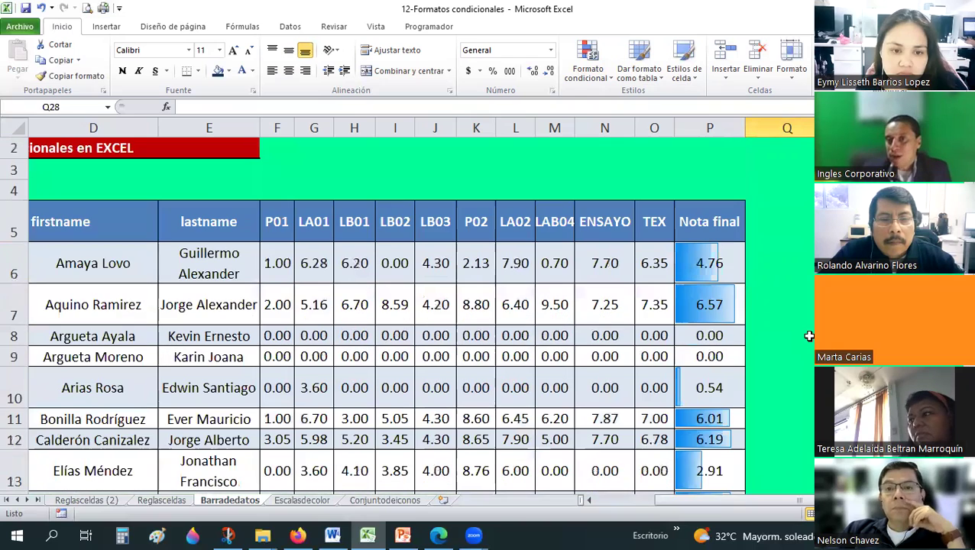
scroll(809, 336, "down", 1)
left_click(829, 325)
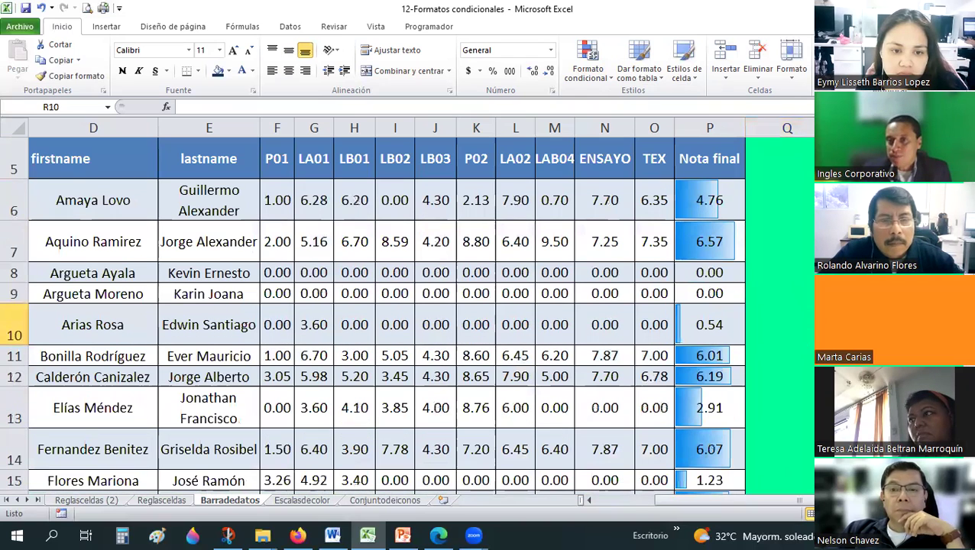
mouse_move(711, 200)
left_mouse_down()
mouse_move(703, 535)
mouse_move(701, 468)
left_mouse_up()
key("Return")
scroll(372, 306, "up", 1)
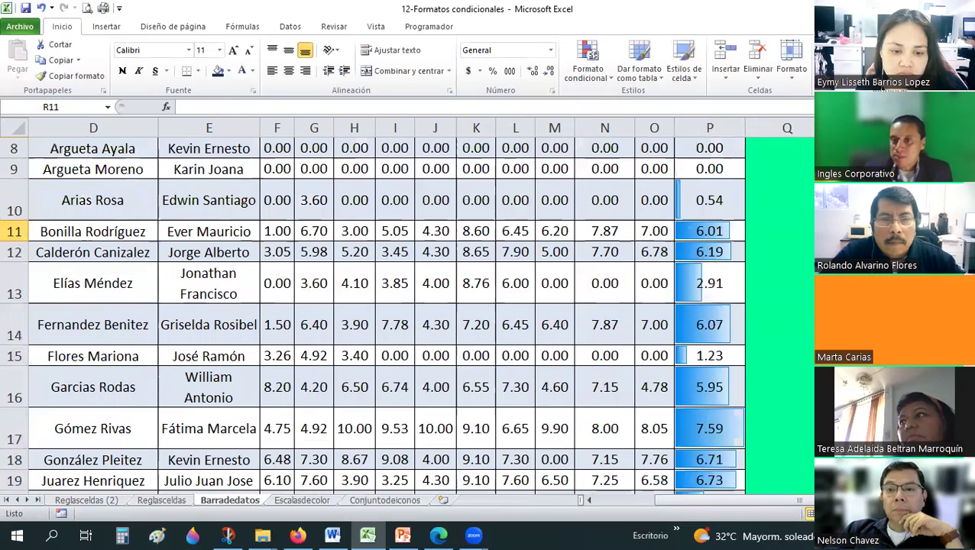
key("Up")
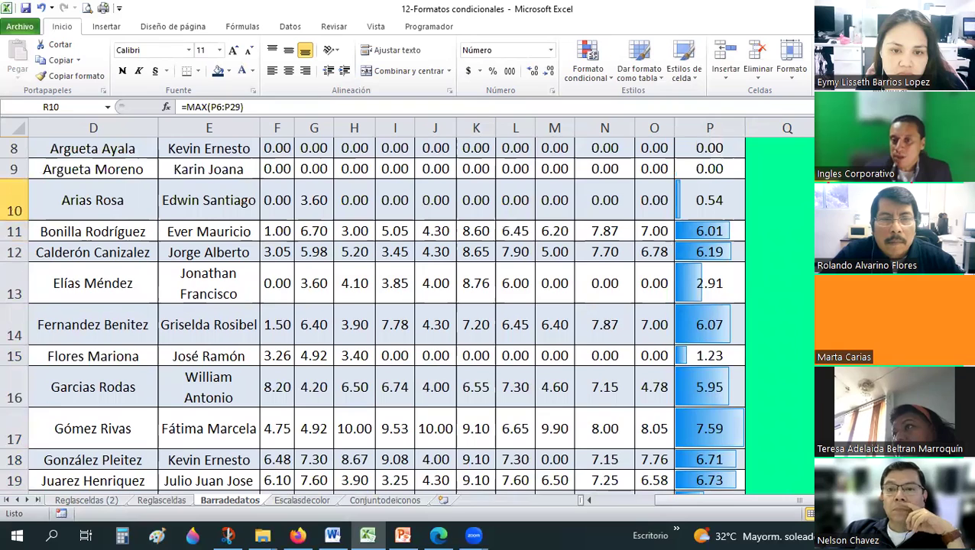
scroll(740, 349, "down", 1)
left_click(738, 345)
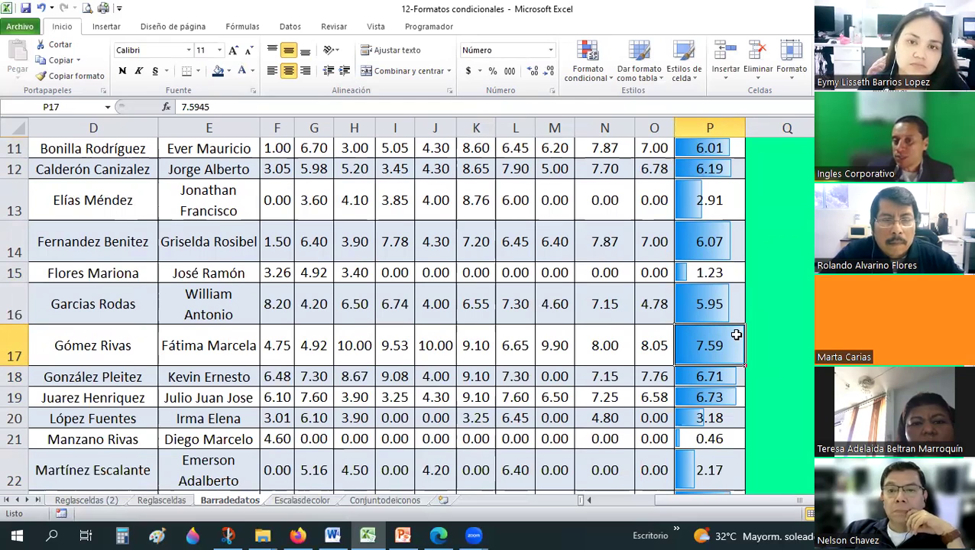
left_click(703, 377)
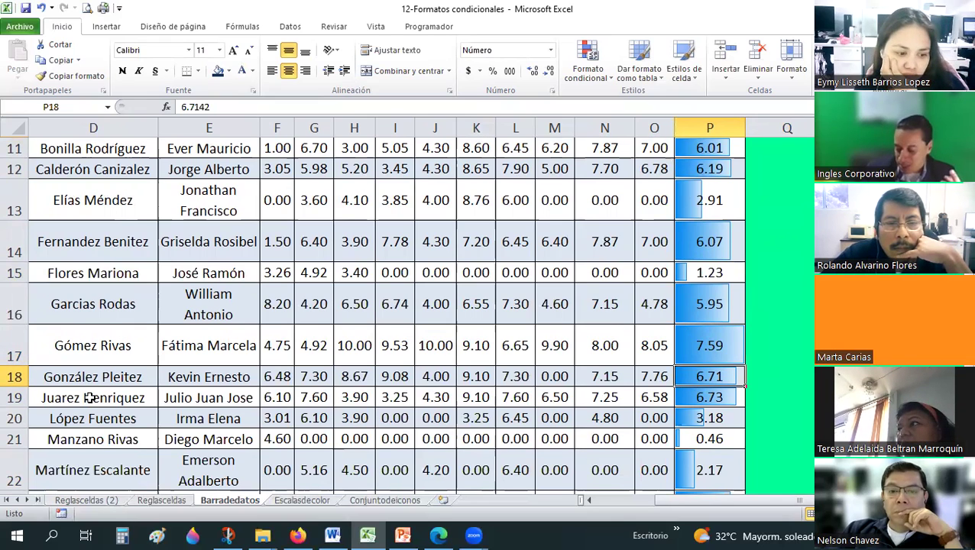
type("7.59")
key("Return")
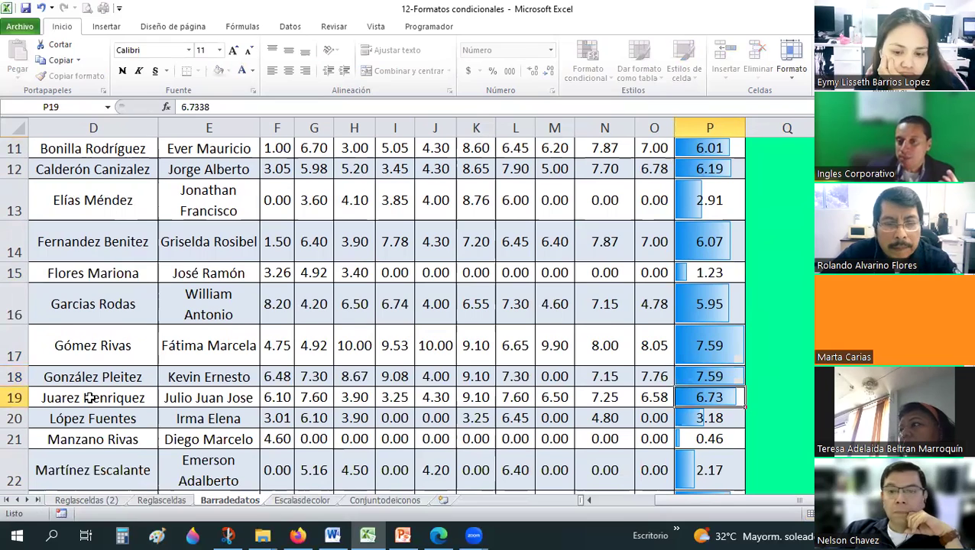
key("Up")
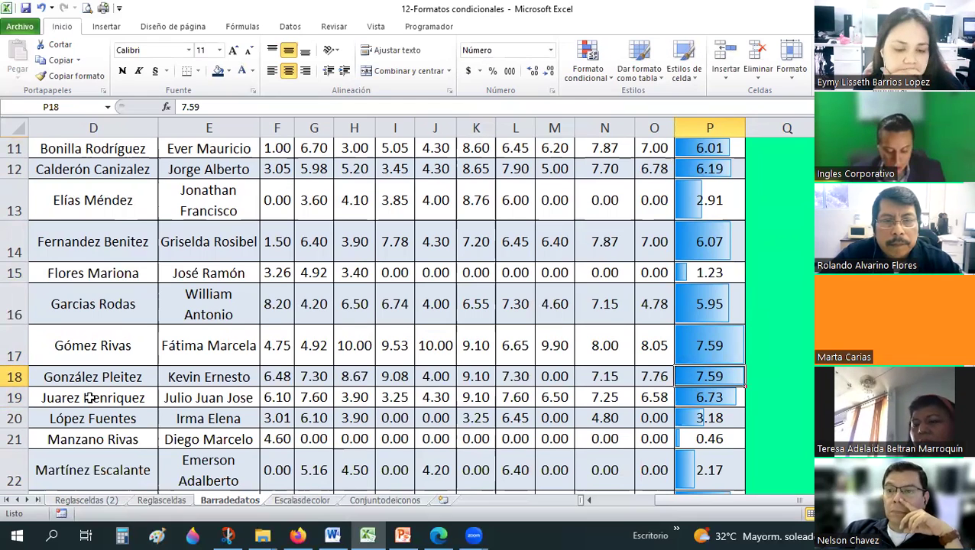
key("ctrl+z")
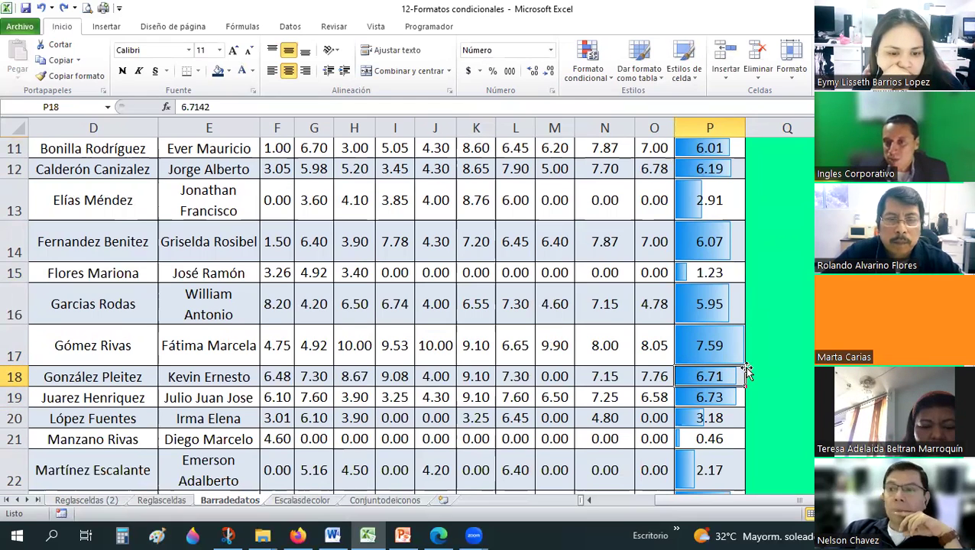
left_click(726, 335)
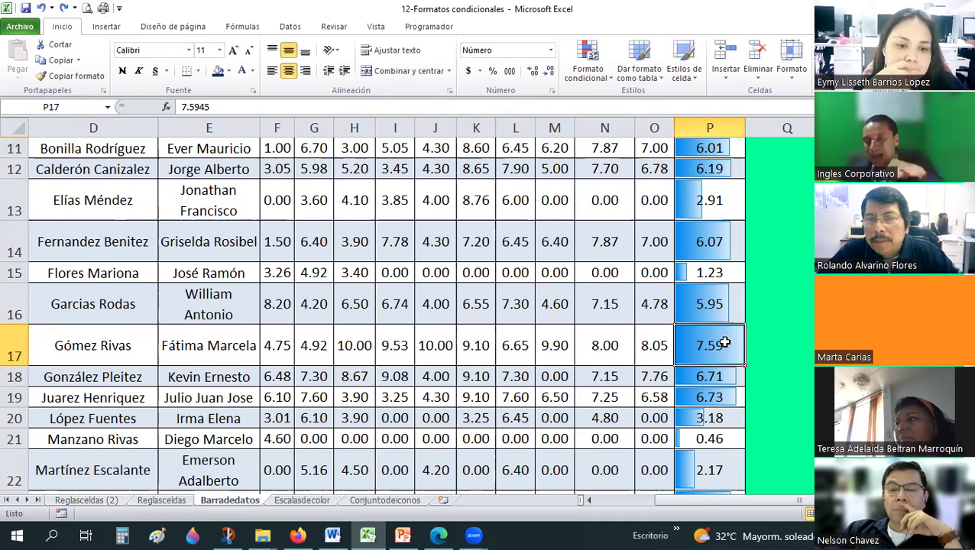
scroll(724, 344, "up", 1)
- Enter the label 'Máx.' in cell Q10
left_click(847, 201)
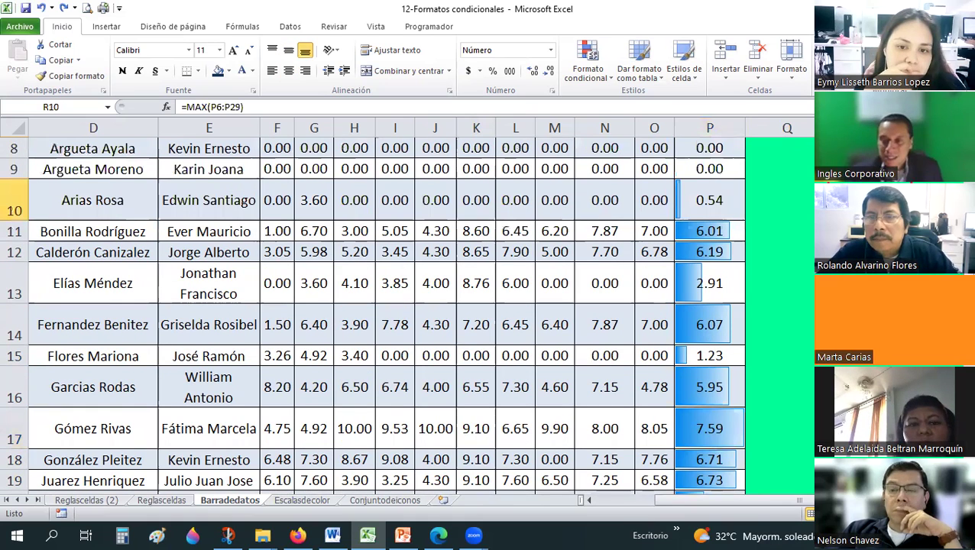
left_click(812, 208)
type("M")
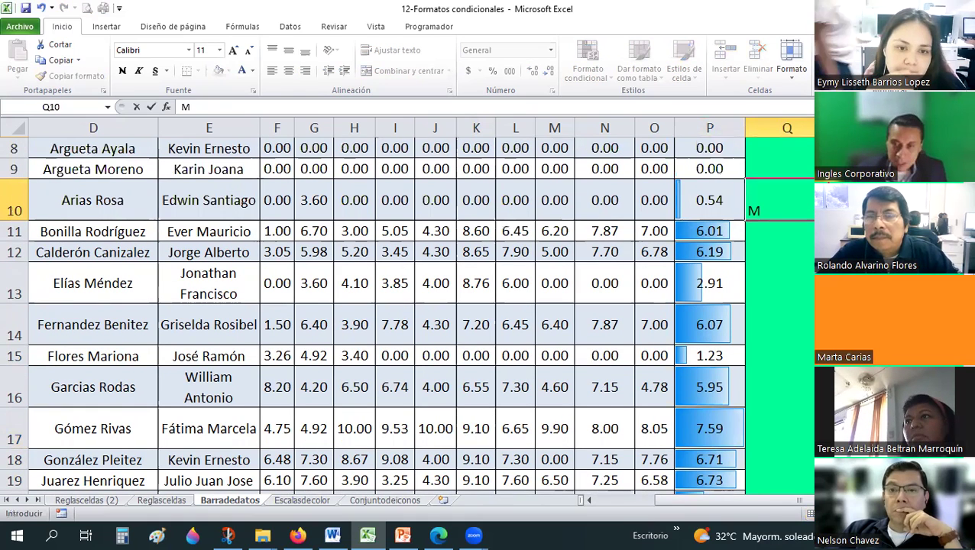
type("{ax")
key("BackSpace")
key("BackSpace")
key("BackSpace")
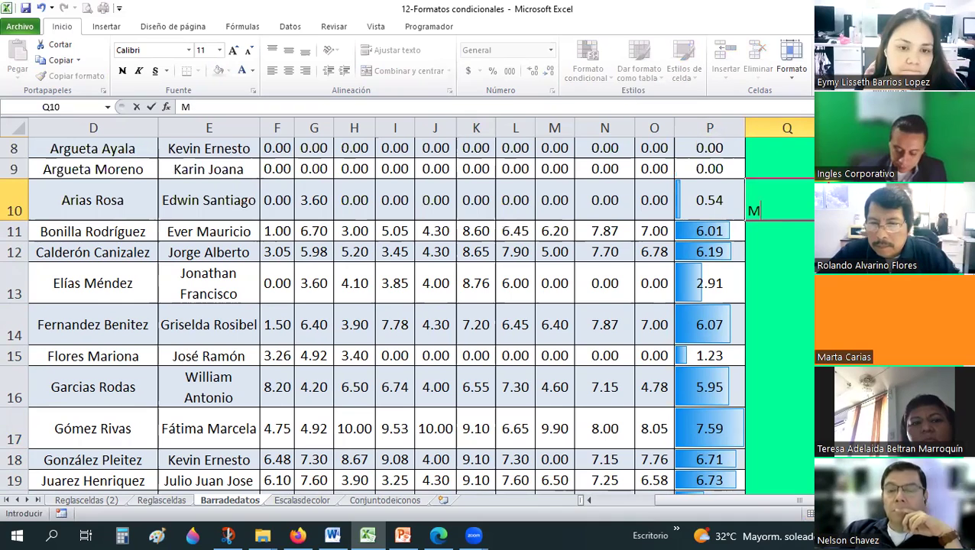
type("áx.")
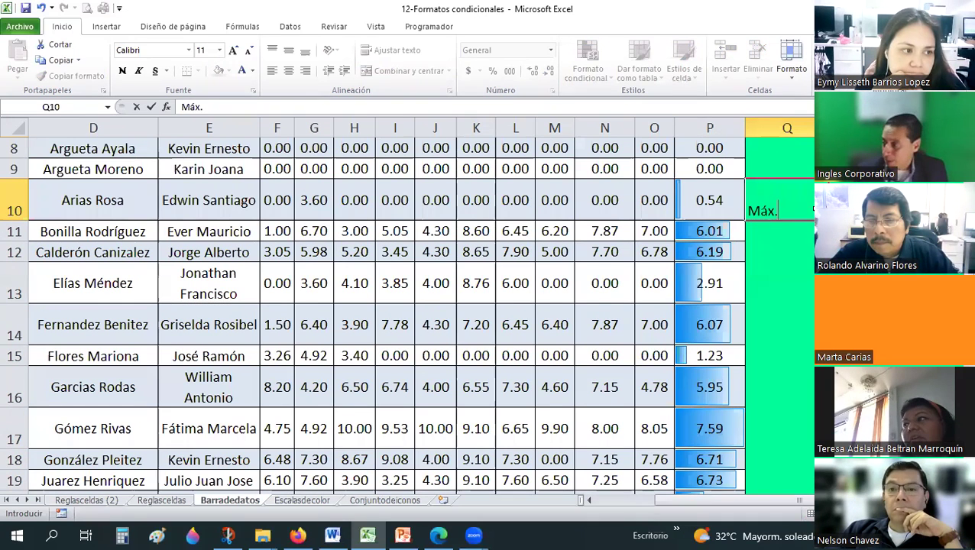
key("Return")
- Select P6:P29 and open the Administrar reglas manager
left_click(626, 321)
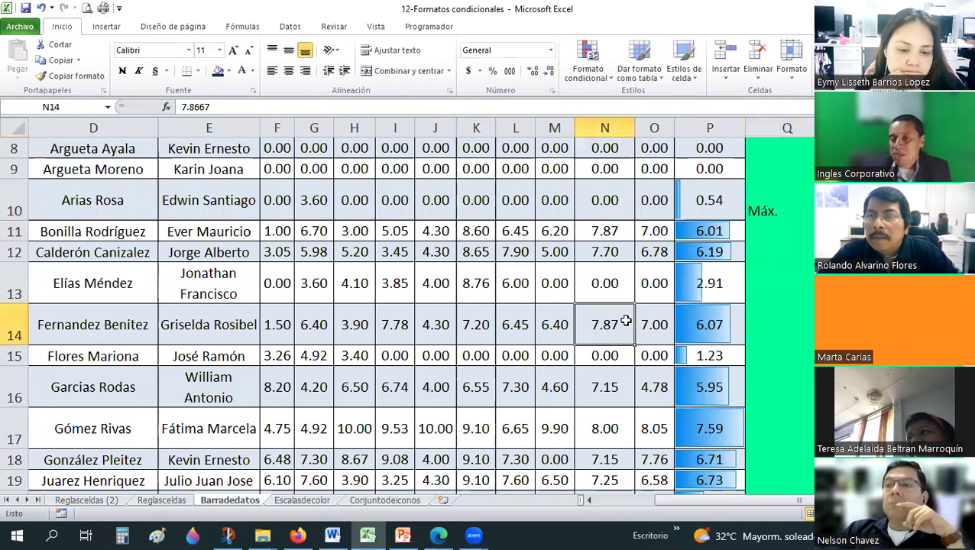
scroll(626, 321, "up", 1)
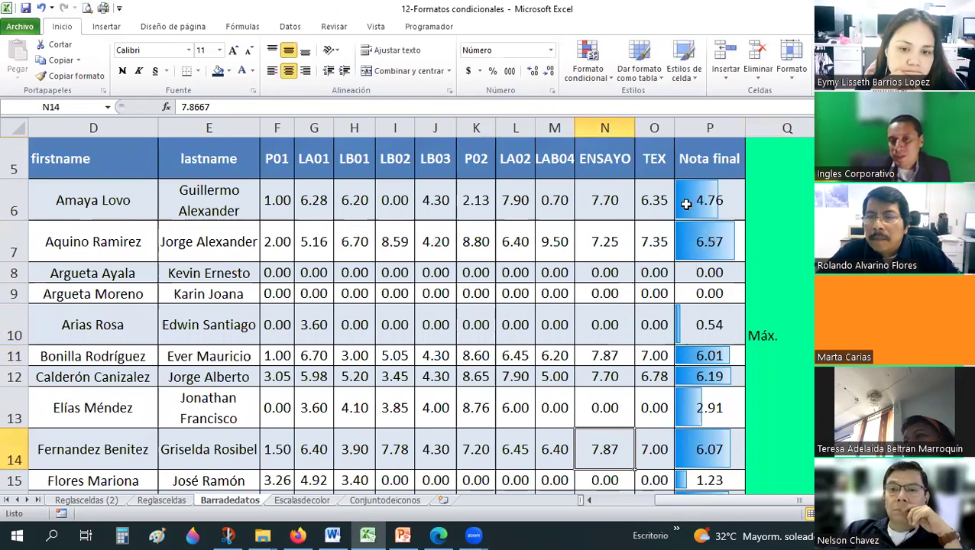
mouse_move(686, 204)
left_mouse_down()
mouse_move(701, 468)
mouse_move(710, 468)
left_mouse_up()
left_click_drag(779, 467, 709, 458)
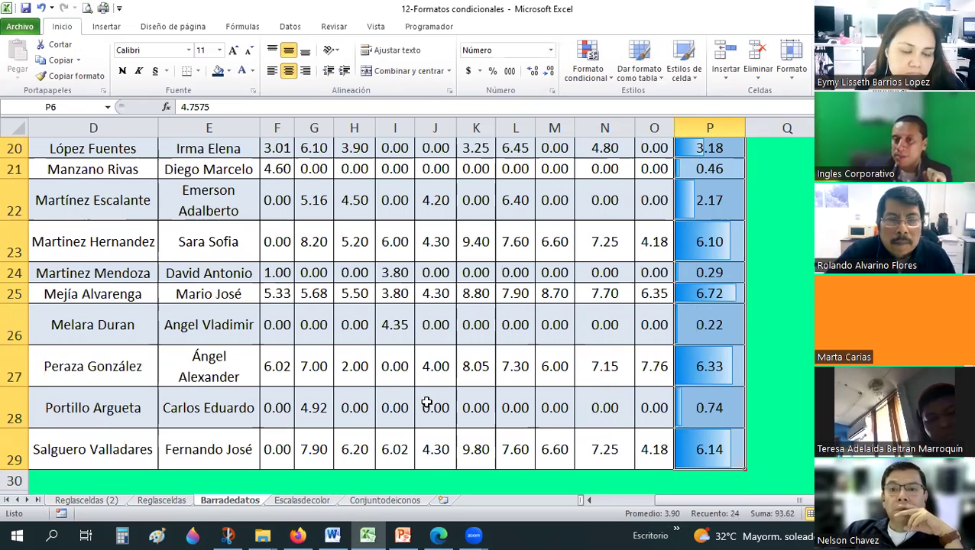
left_click(608, 83)
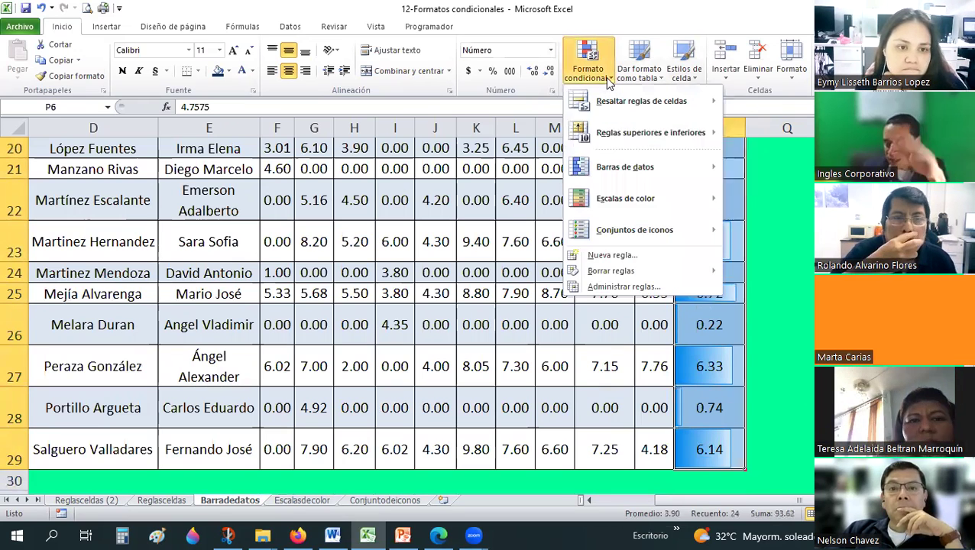
left_click(611, 285)
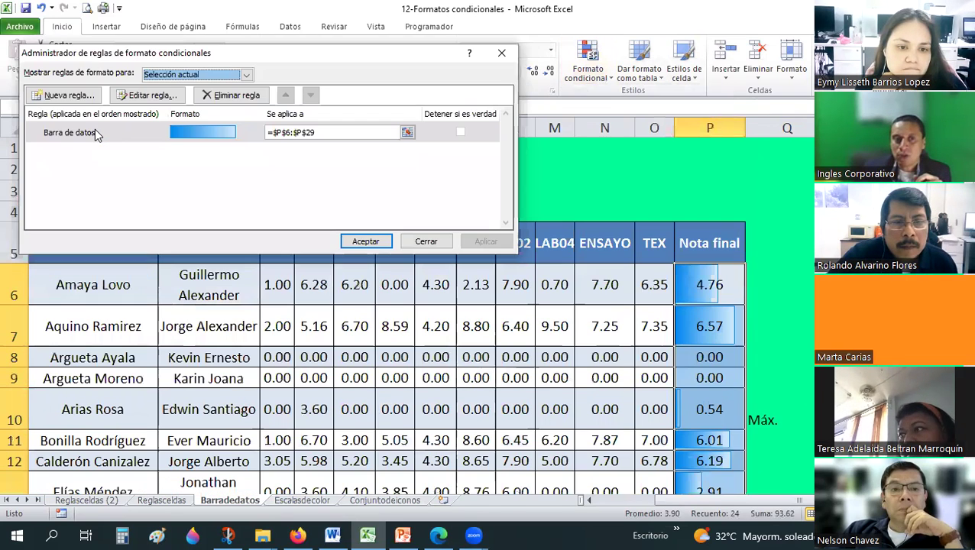
- Edit the data bar rule: shortest and longest bars as Número, values 3 and 10
double_click(95, 132)
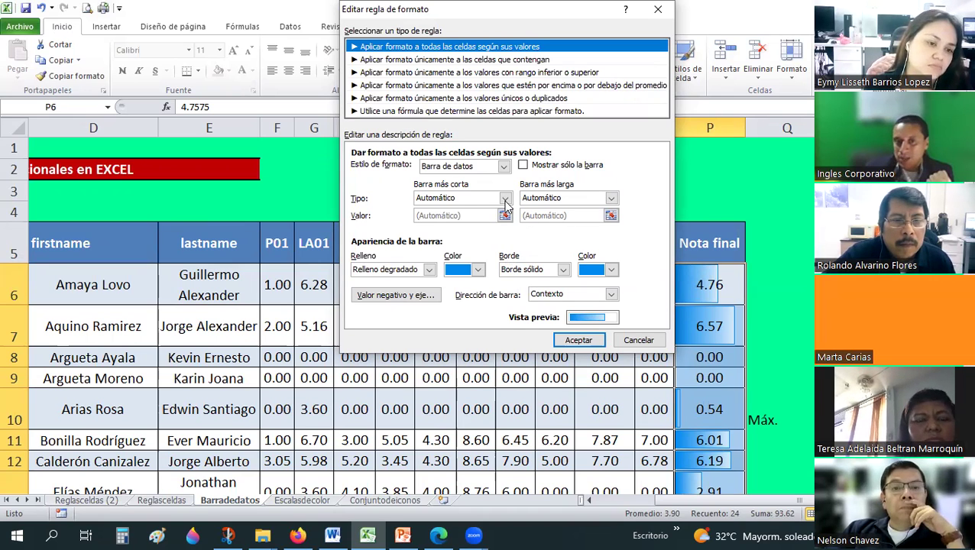
left_click(504, 199)
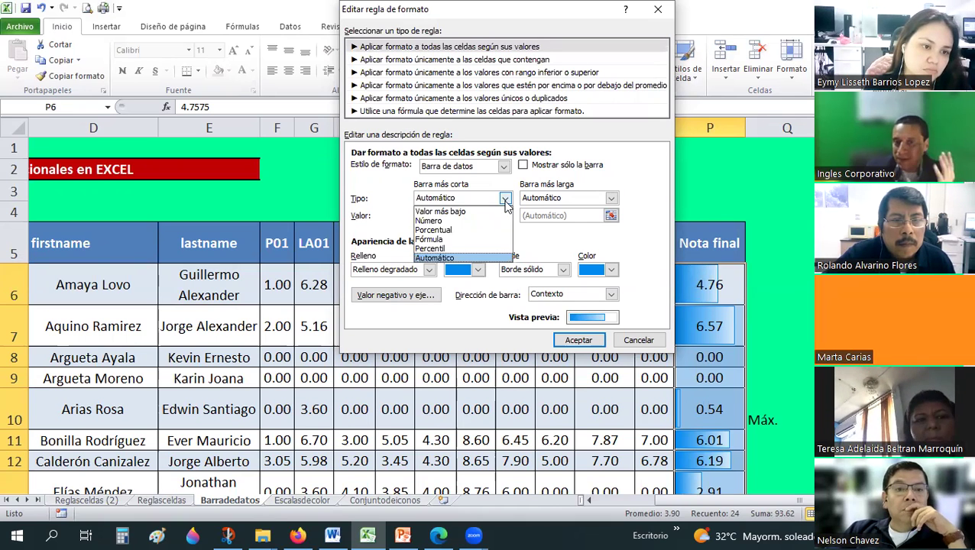
left_click(451, 221)
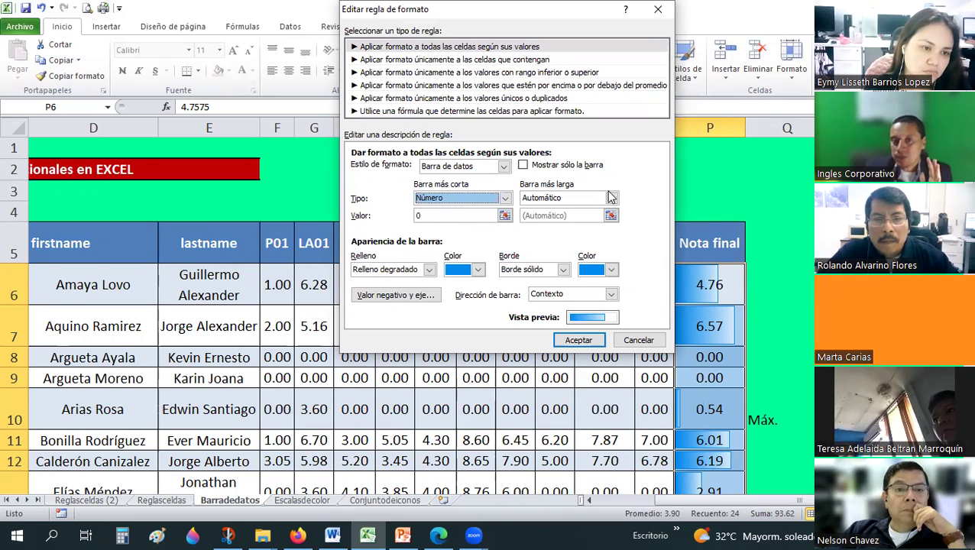
left_click(565, 198)
left_click(545, 230)
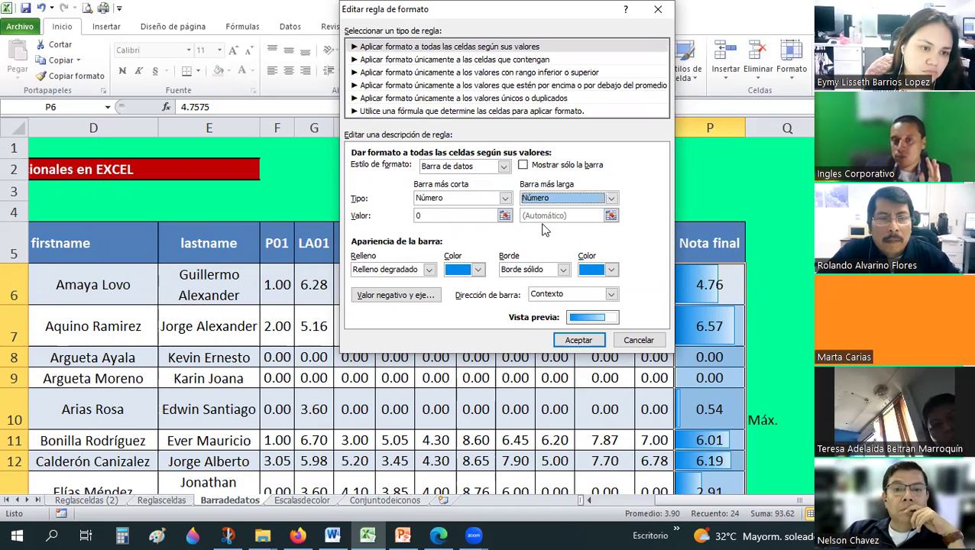
left_click(434, 216)
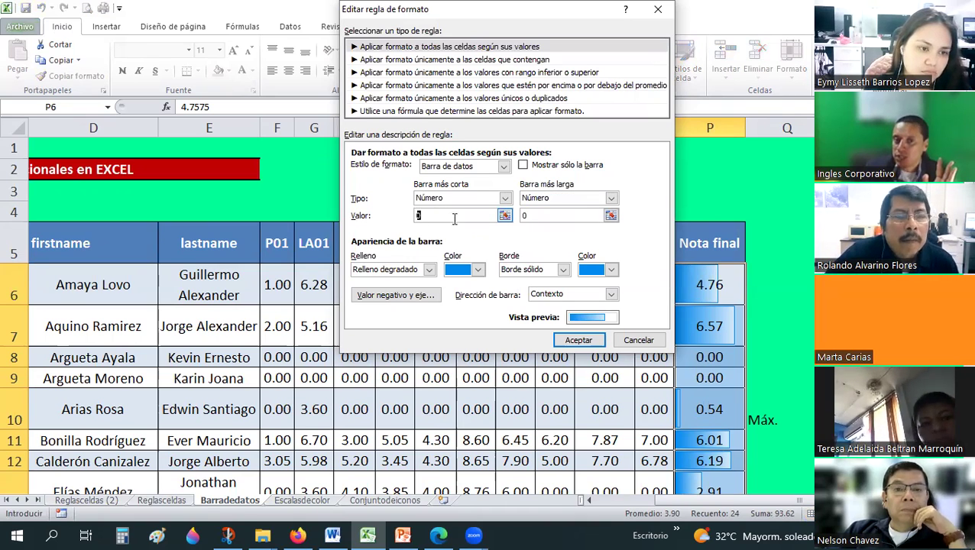
left_click(504, 215)
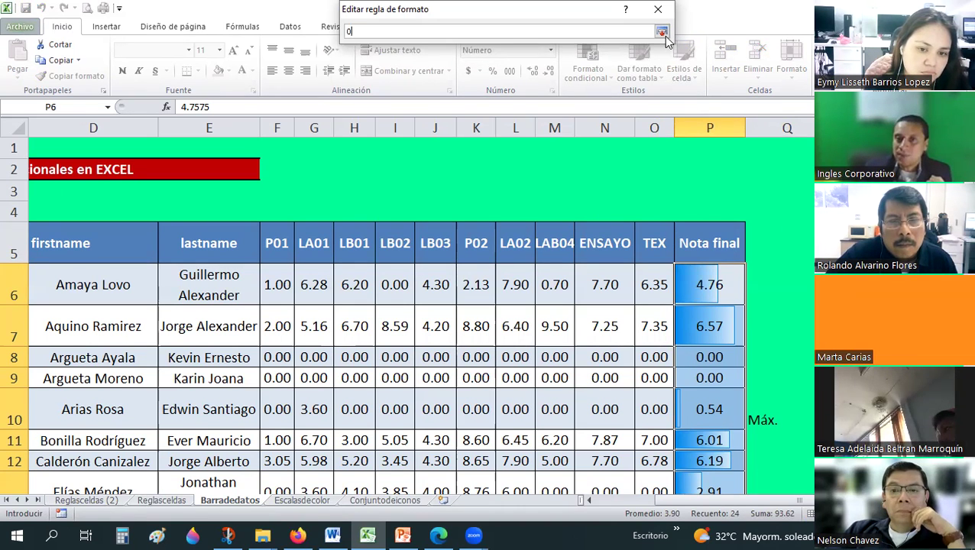
left_click(662, 32)
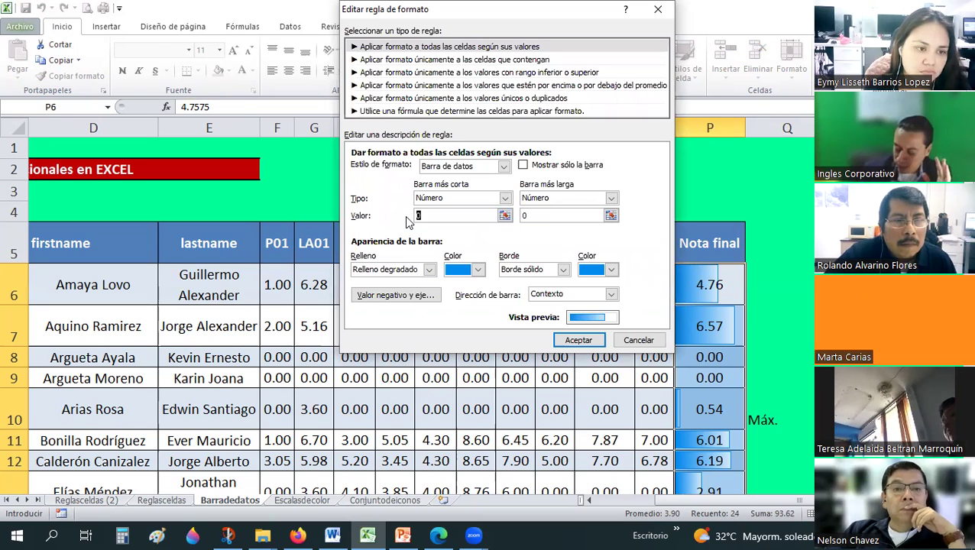
type("3")
left_click(521, 217)
type("10")
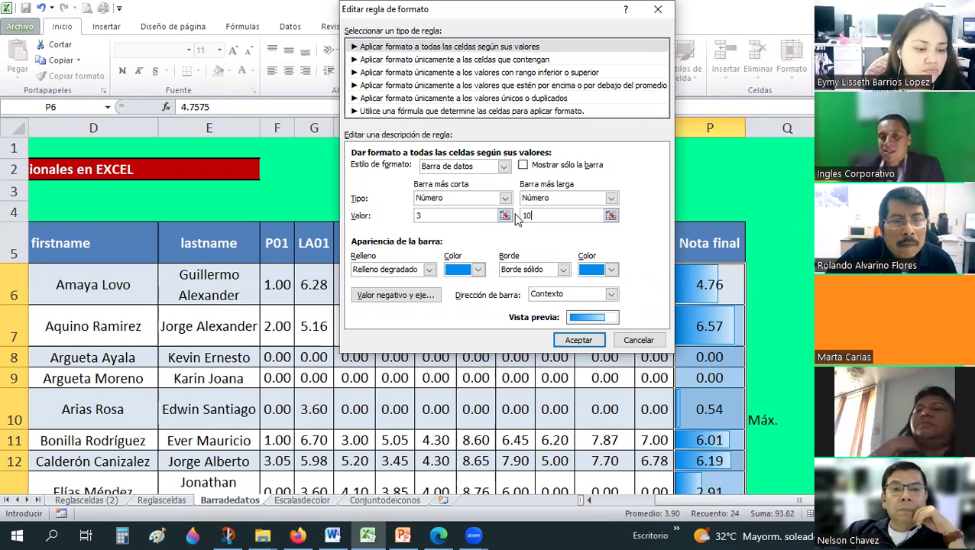
- Set the bar fill colour to red and the border to green via Más colores
left_click(478, 269)
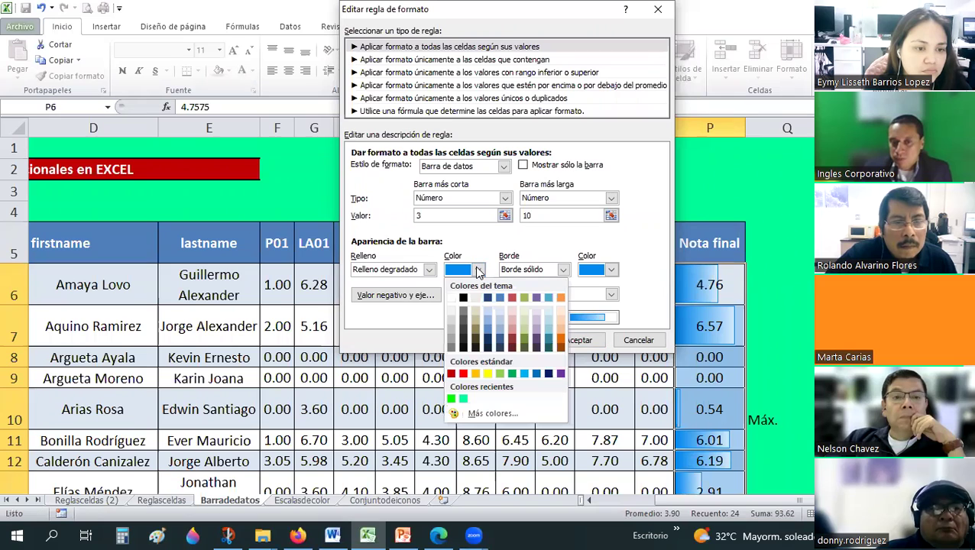
left_click(462, 374)
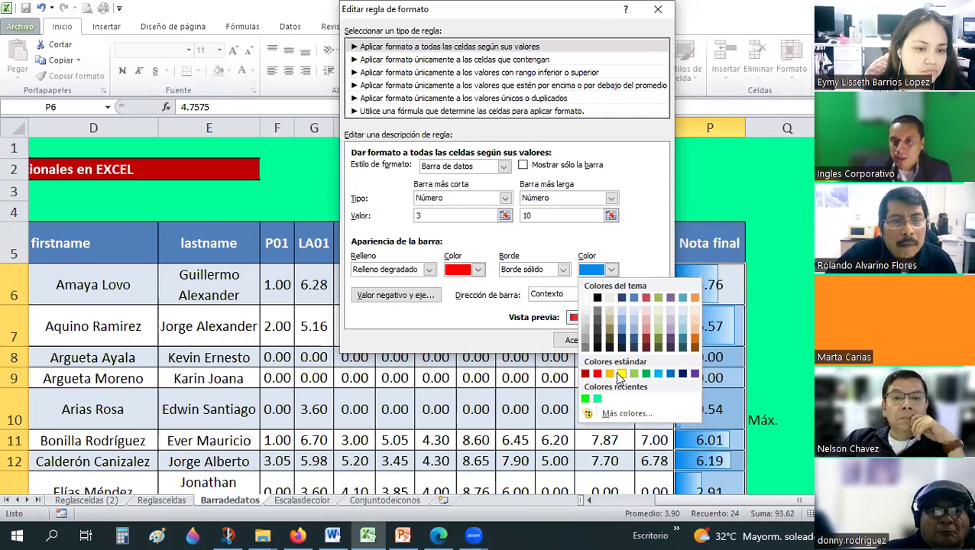
left_click(616, 413)
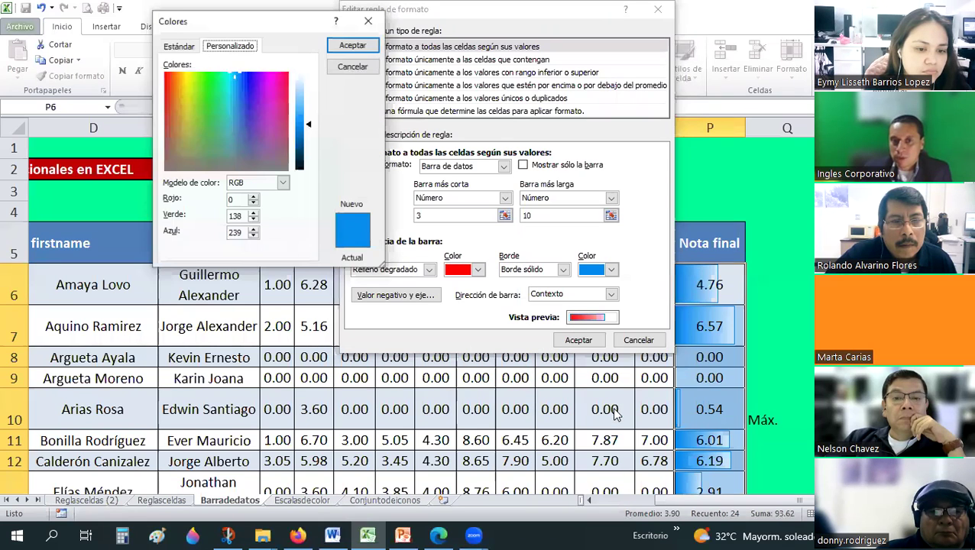
left_click(179, 46)
left_click(201, 113)
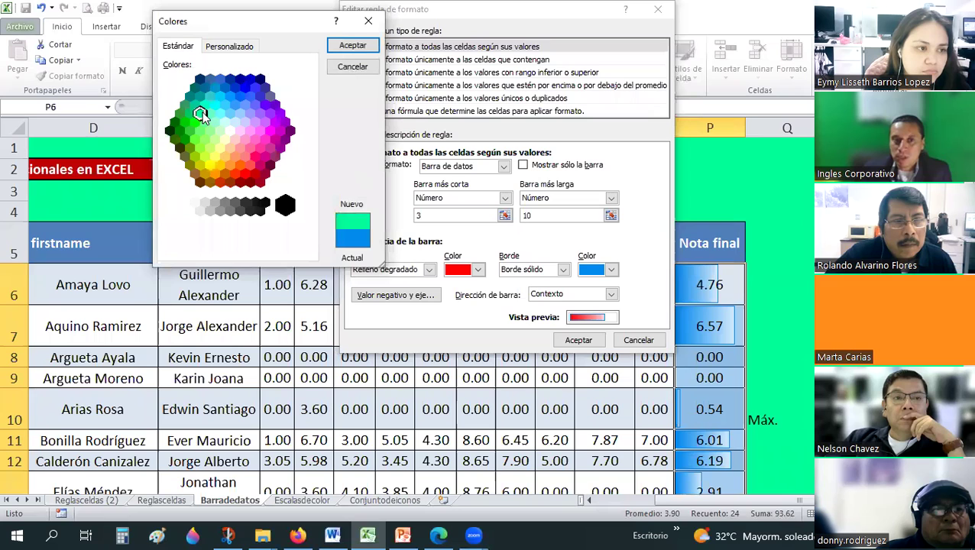
left_click(195, 124)
left_click(352, 45)
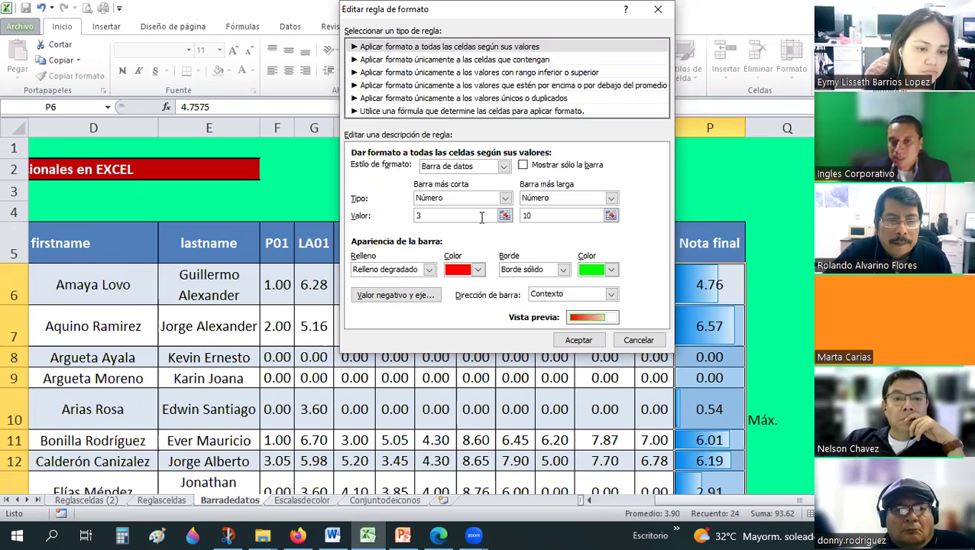
- Re-enter 3 as the shortest-bar Valor
left_click_drag(425, 215, 393, 218)
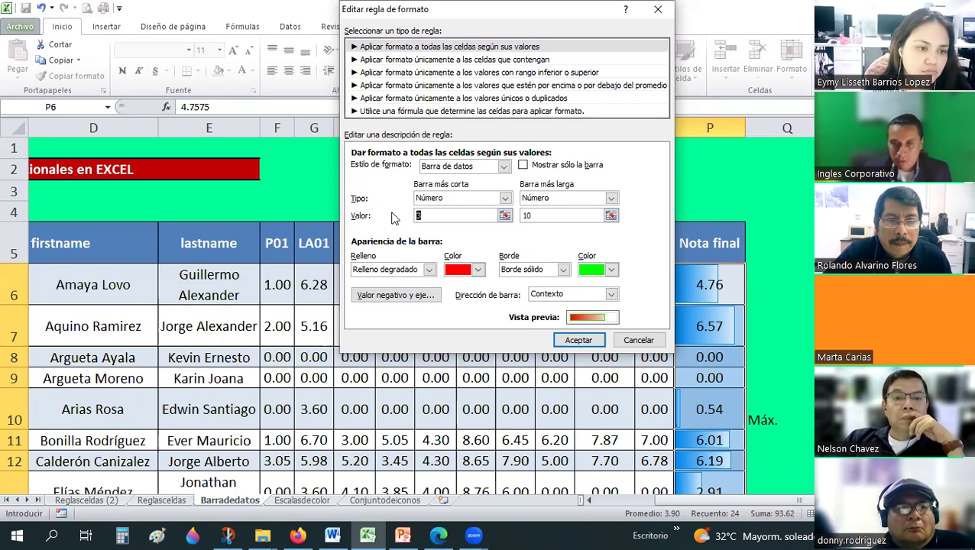
type("5")
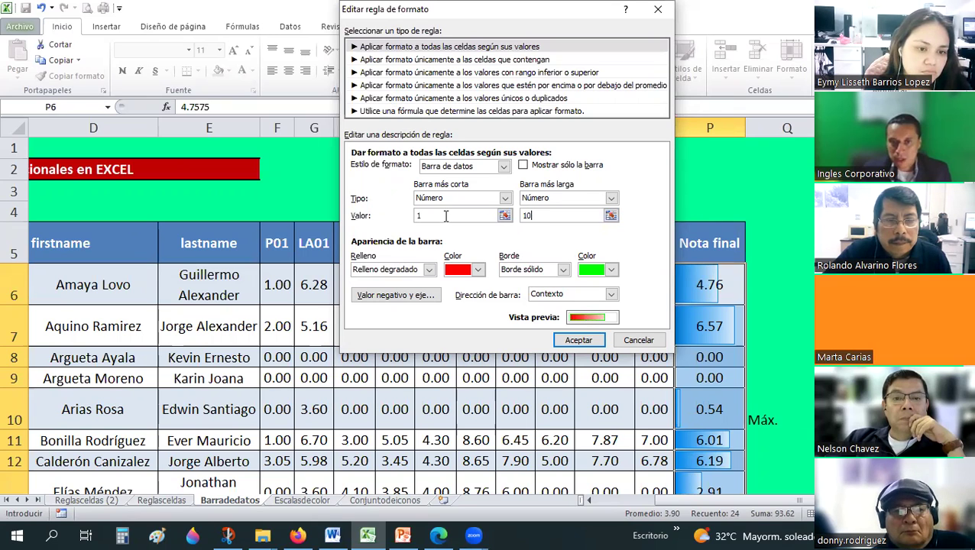
double_click(417, 216)
type("3")
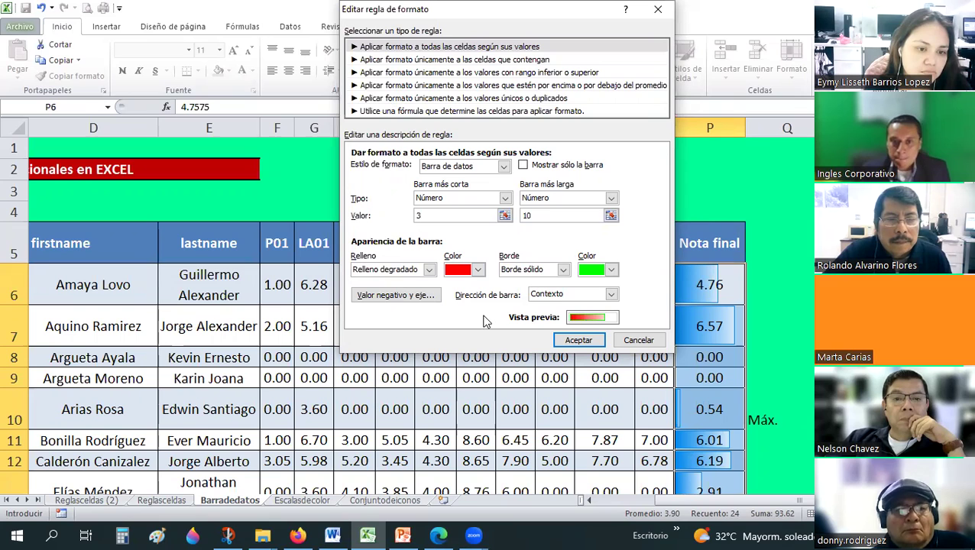
- Set Bar Direction to Left-to-right and confirm both rule dialogs with Aceptar
left_click(613, 292)
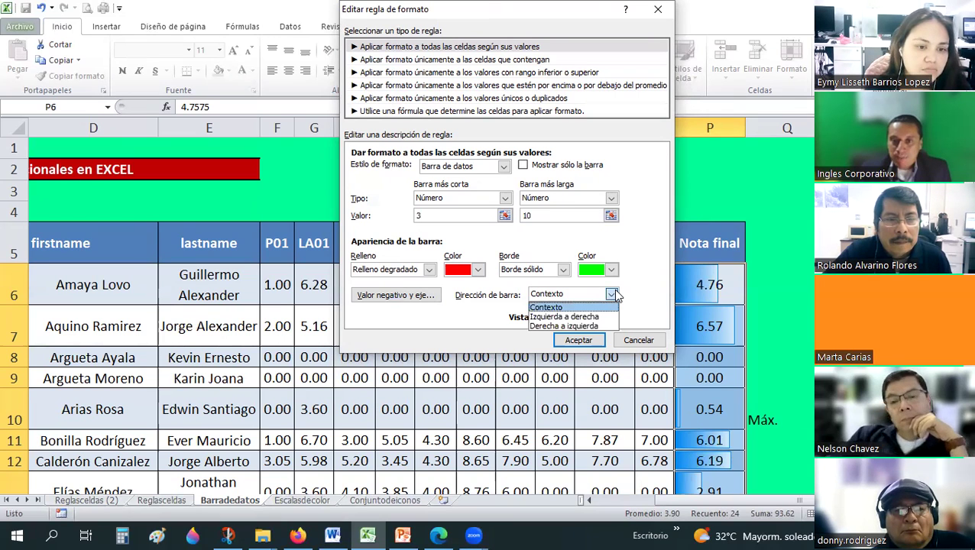
left_click(613, 292)
left_click(613, 294)
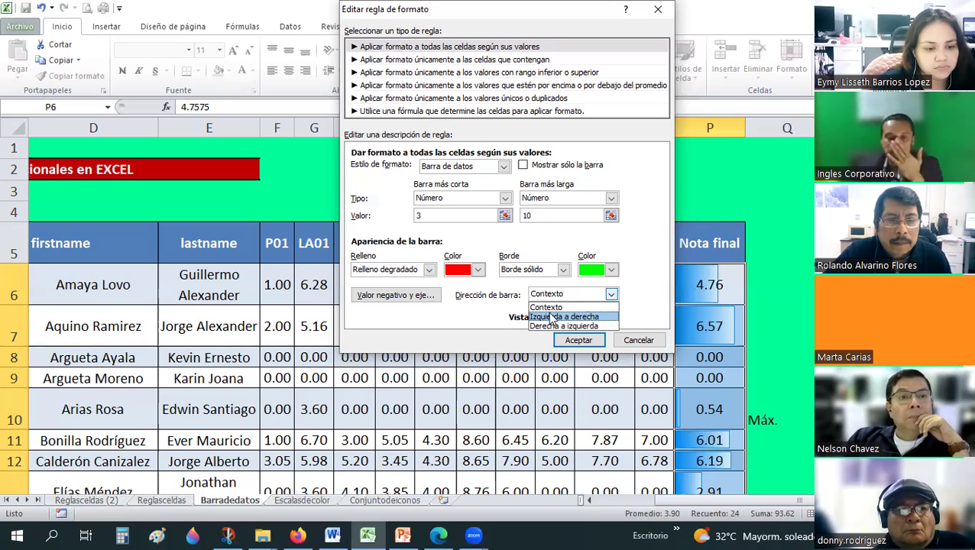
left_click(552, 317)
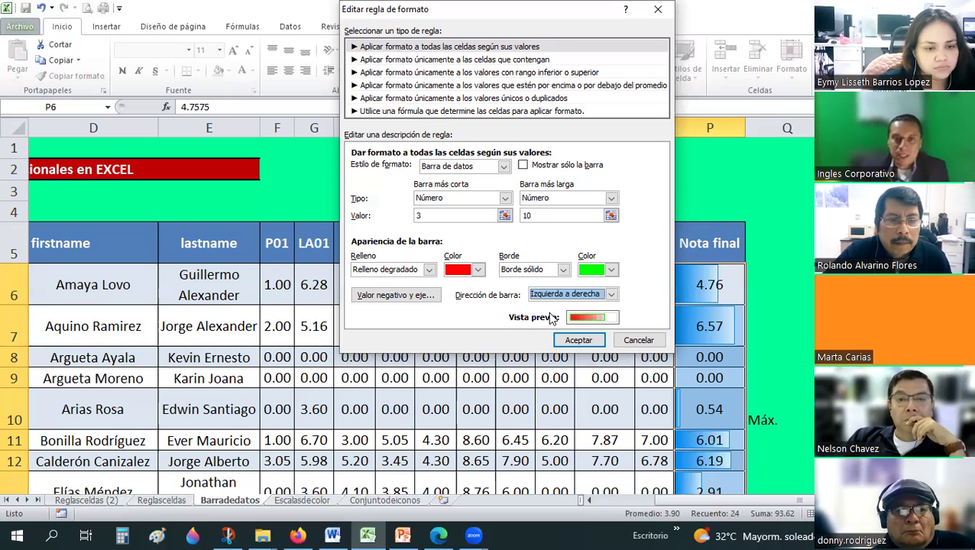
left_click(505, 167)
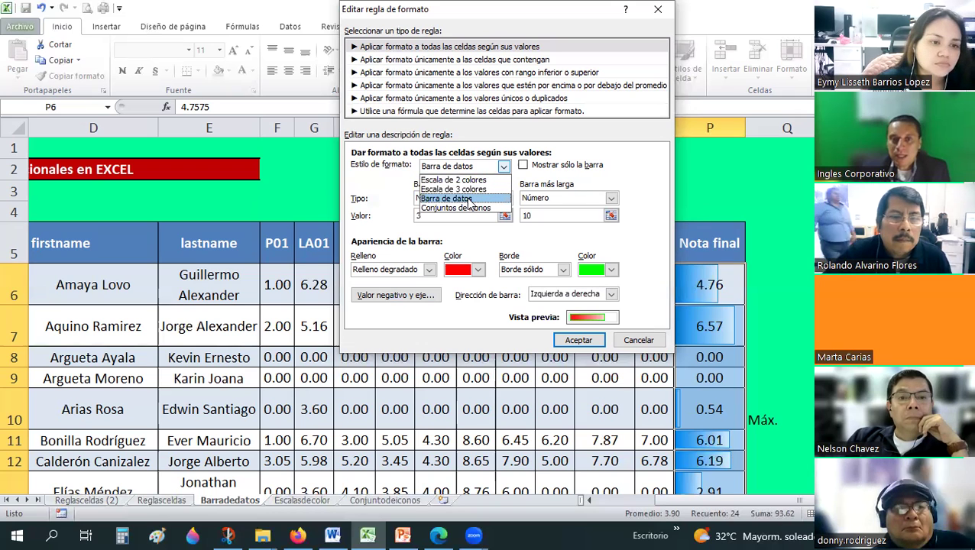
left_click(569, 338)
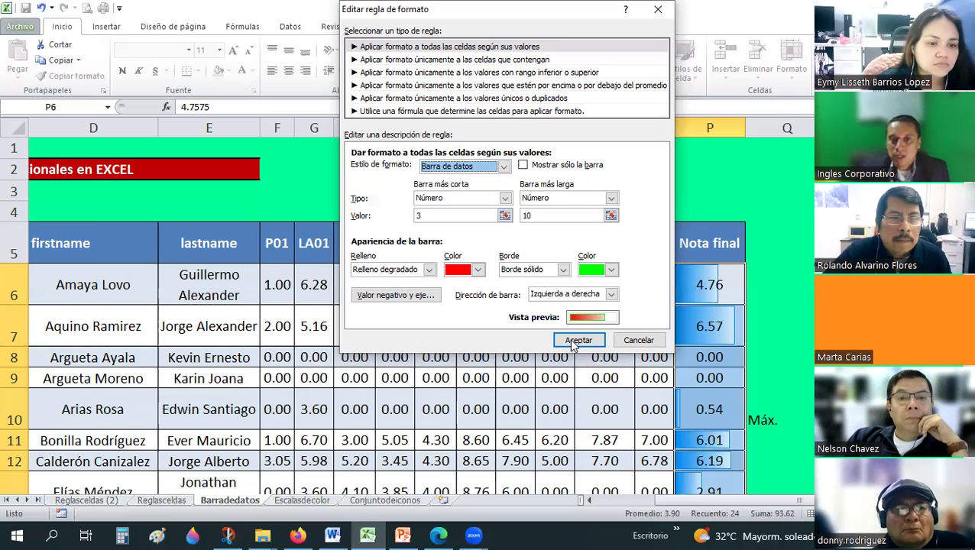
left_click(579, 340)
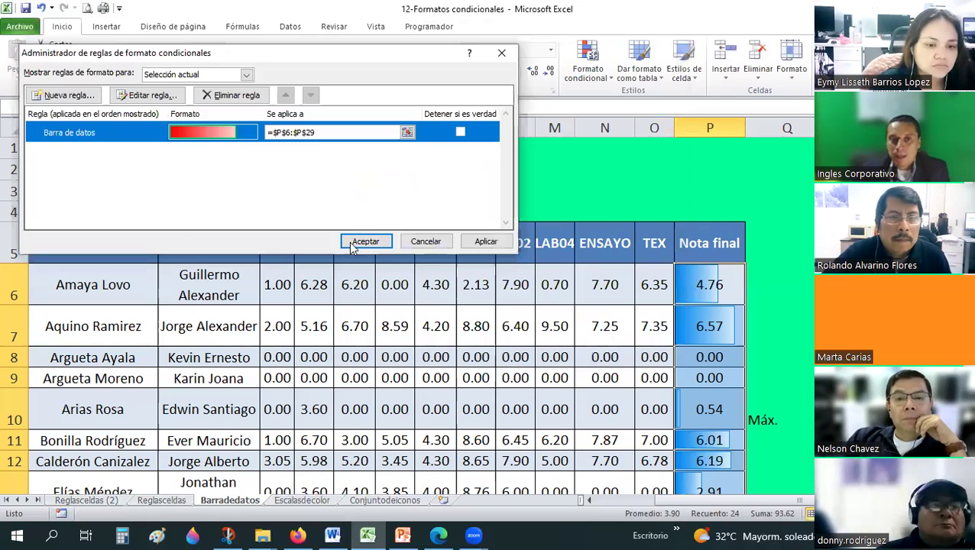
left_click(357, 243)
- Scroll through the red-barred grades and reselect P6:P29
scroll(443, 324, "down", 1)
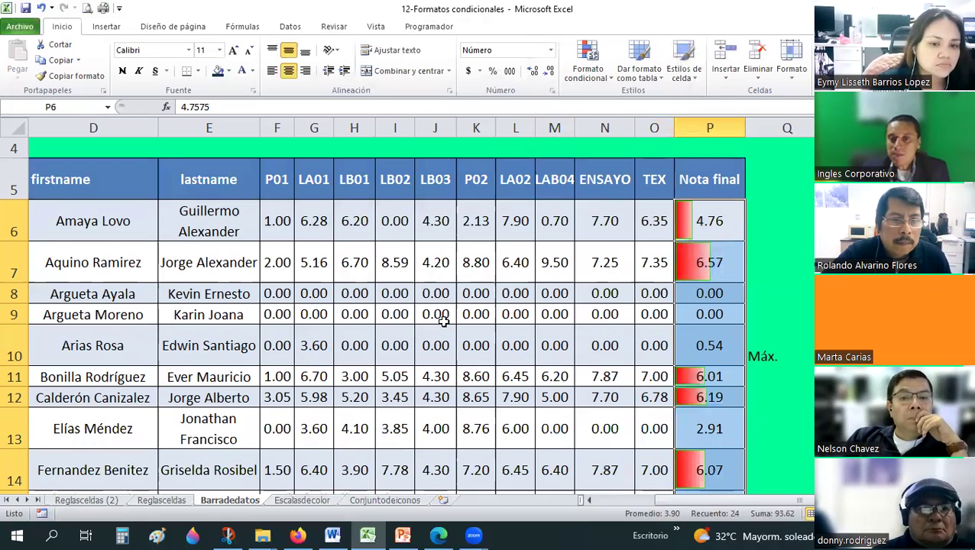
scroll(685, 336, "down", 1)
scroll(684, 337, "down", 1)
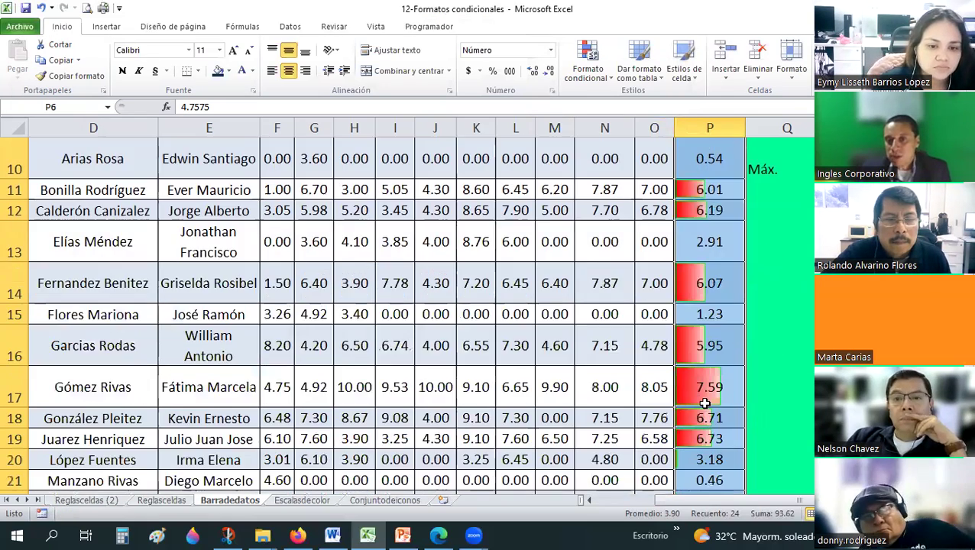
left_click(692, 387)
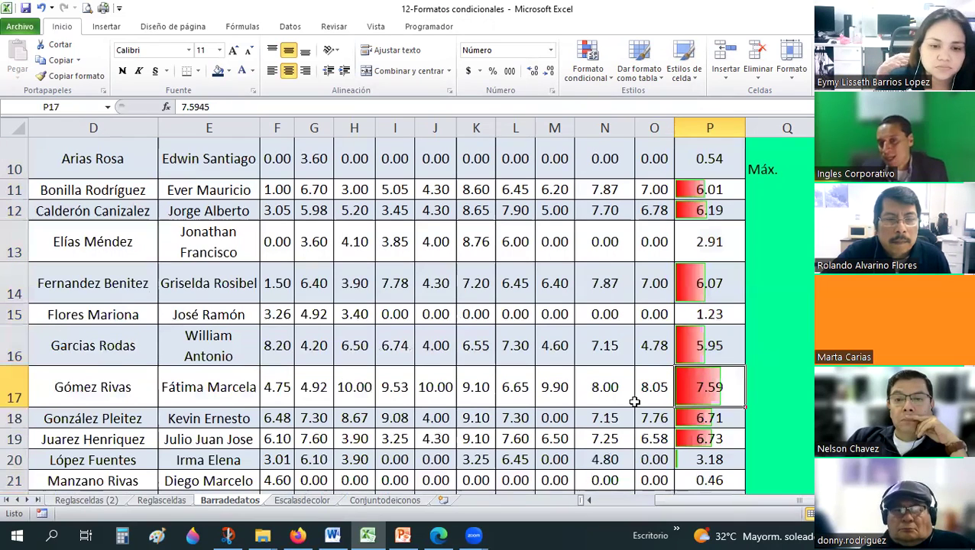
scroll(700, 329, "up", 3)
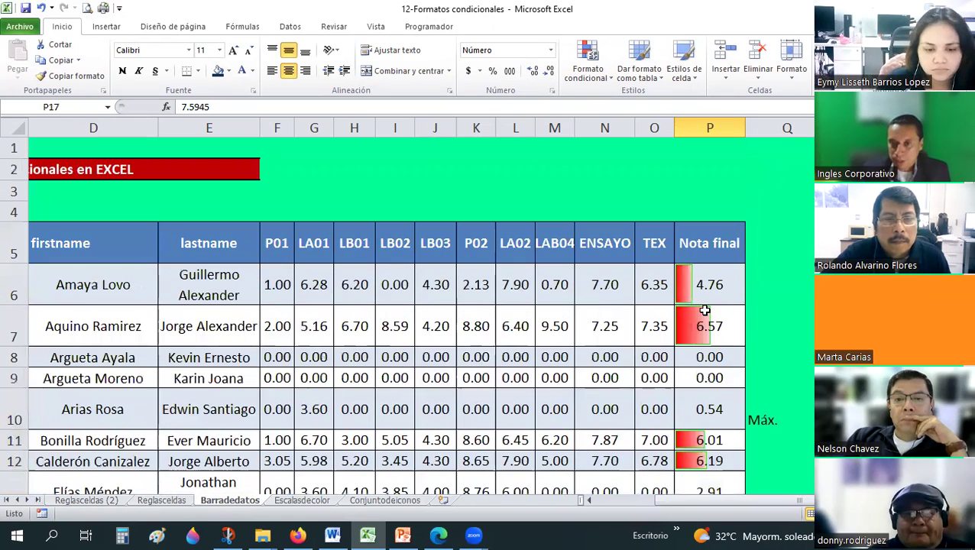
mouse_move(701, 286)
left_mouse_down()
mouse_move(716, 516)
mouse_move(710, 464)
left_mouse_up()
- Reopen the data bar rule and give the bars a solid border
left_click(588, 61)
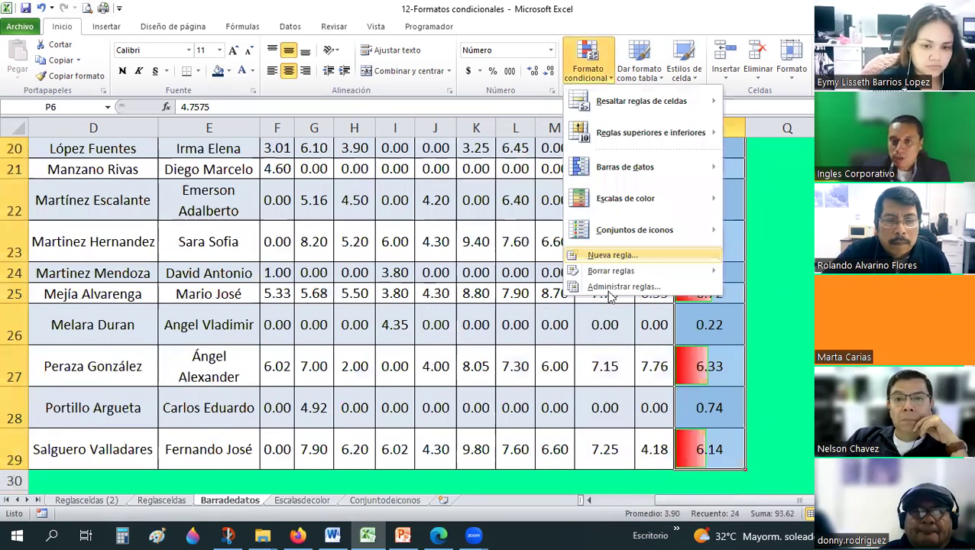
left_click(611, 288)
double_click(101, 136)
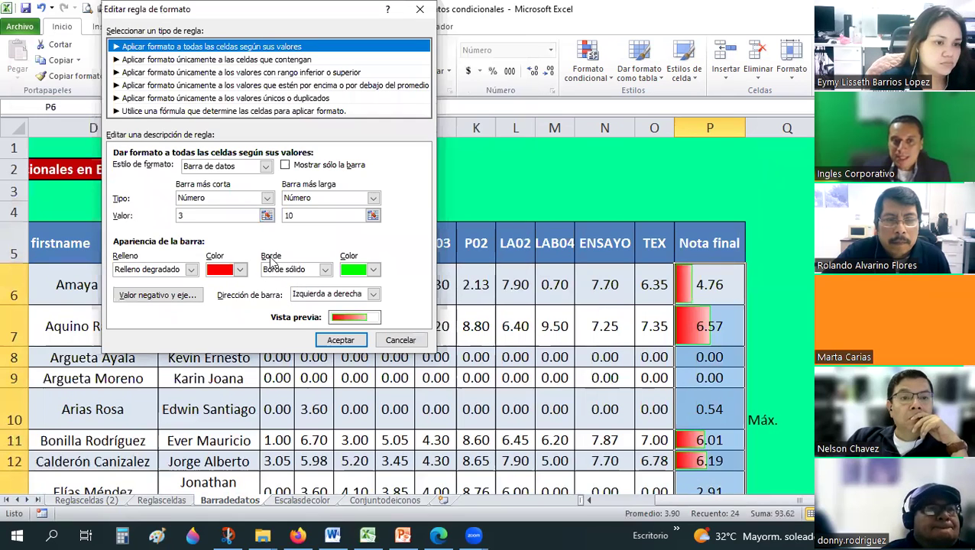
left_click(326, 270)
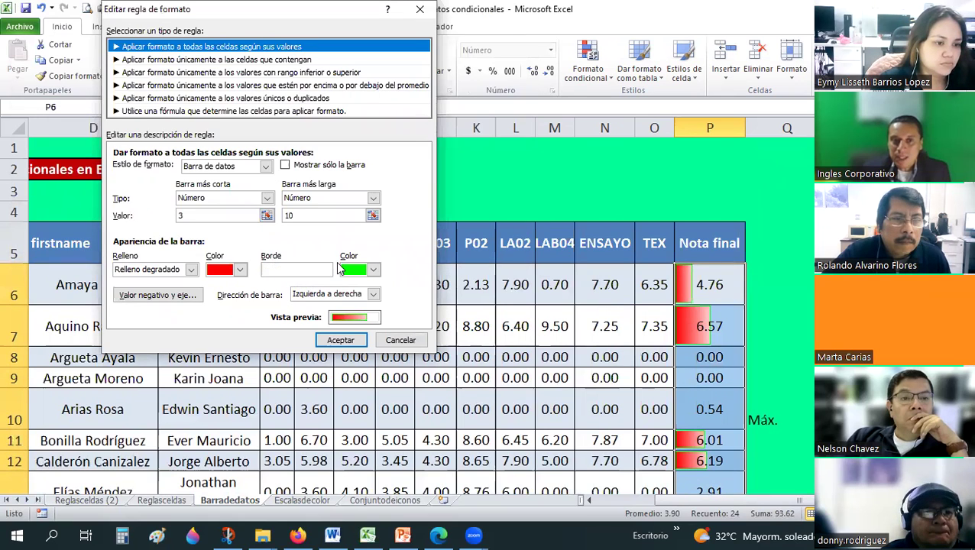
left_click(348, 285)
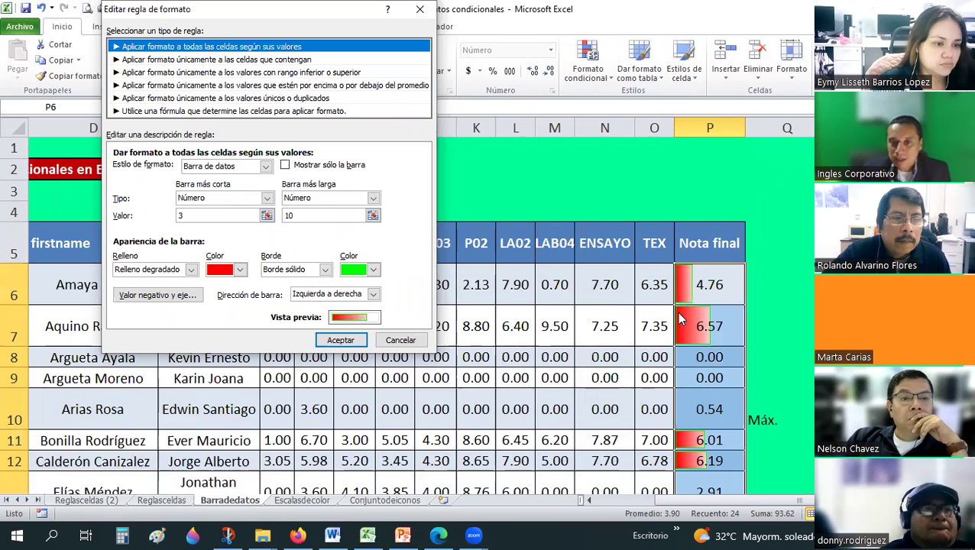
- Make the bar border purple and the fill green, then confirm the rule
left_click(373, 269)
left_click(355, 297)
left_click(238, 269)
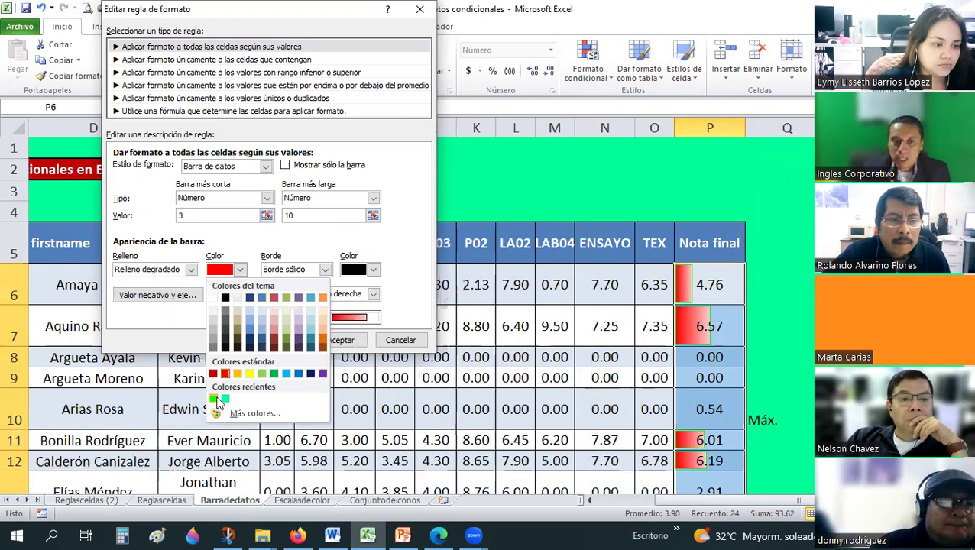
left_click(216, 400)
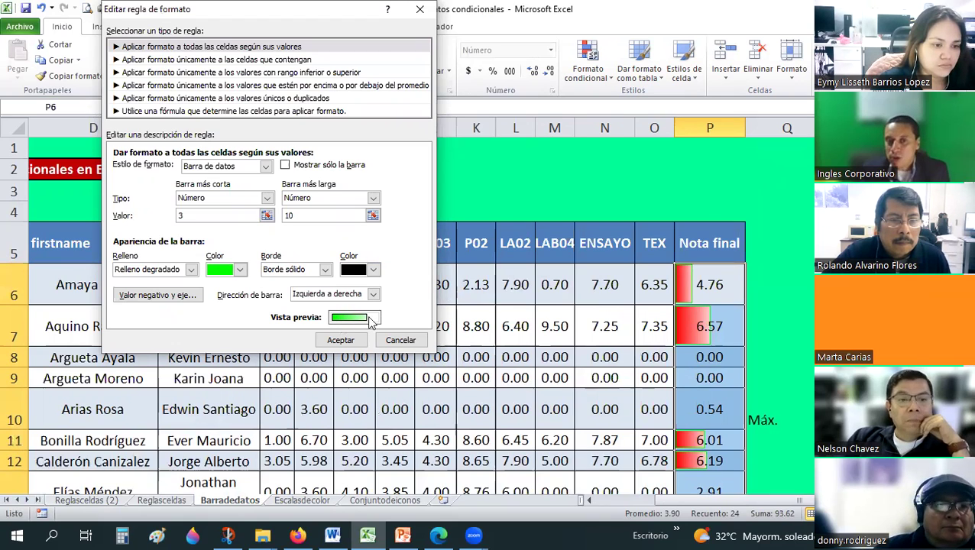
left_click(374, 271)
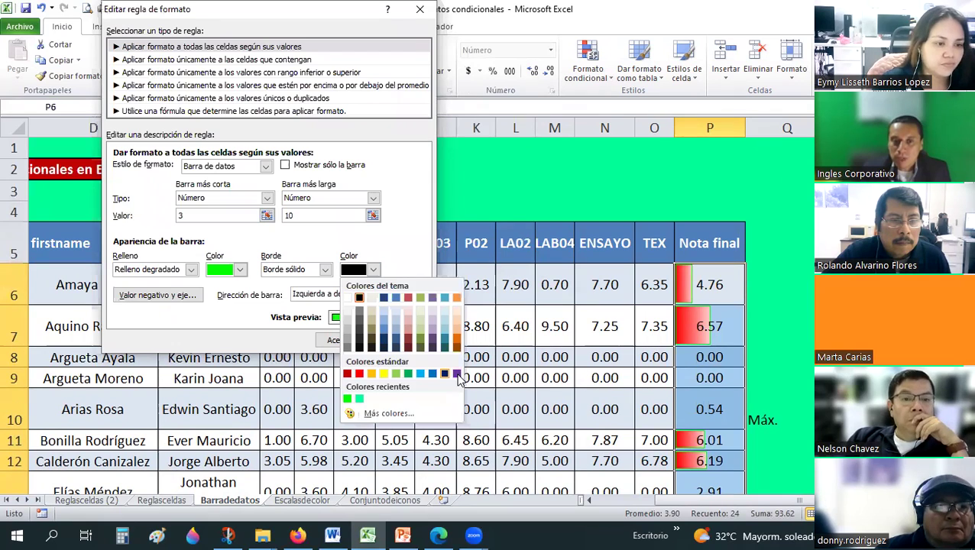
left_click(356, 329)
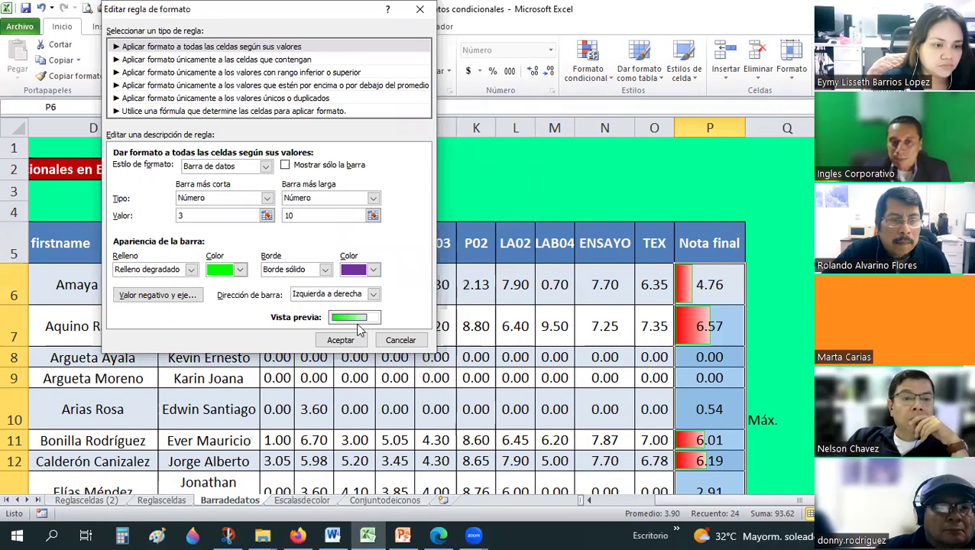
left_click(240, 270)
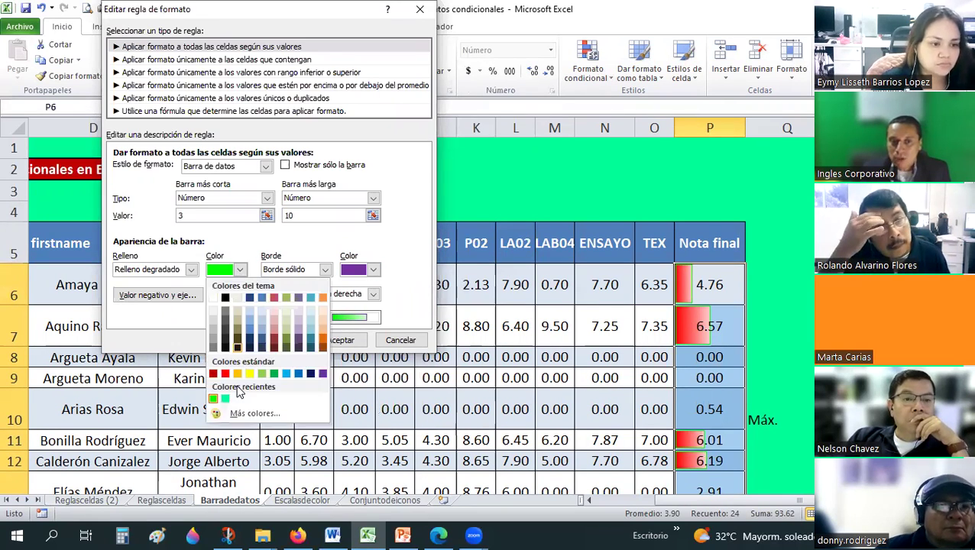
left_click(223, 373)
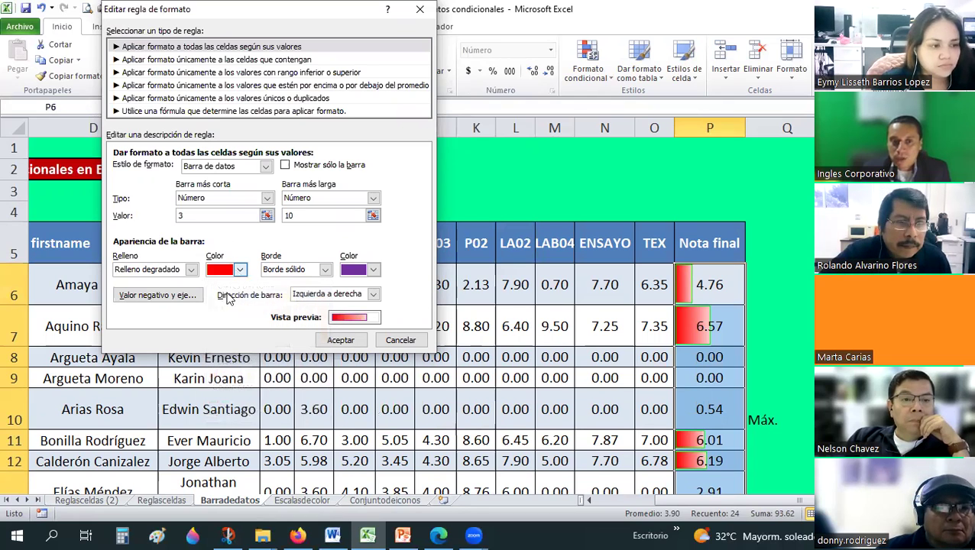
left_click(240, 269)
left_click(213, 391)
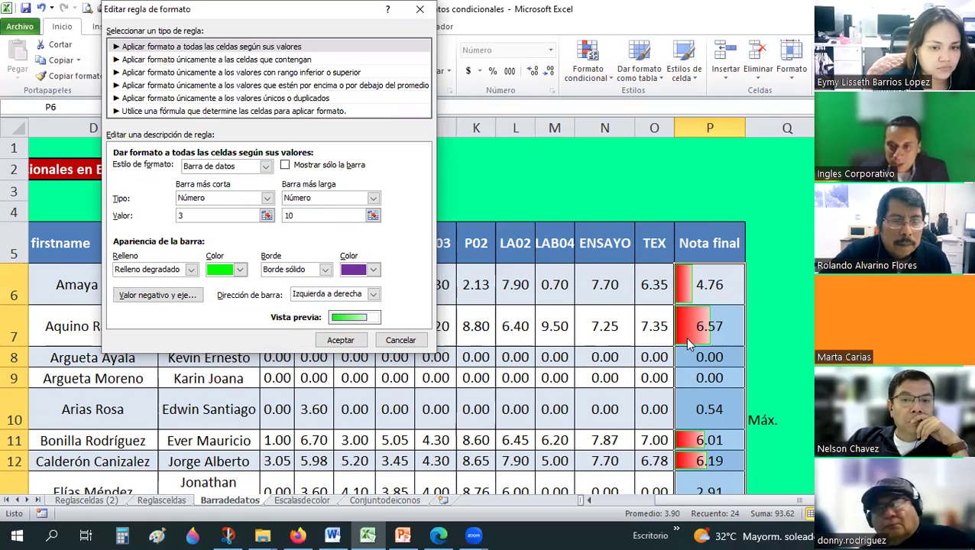
left_click(340, 340)
left_click(365, 239)
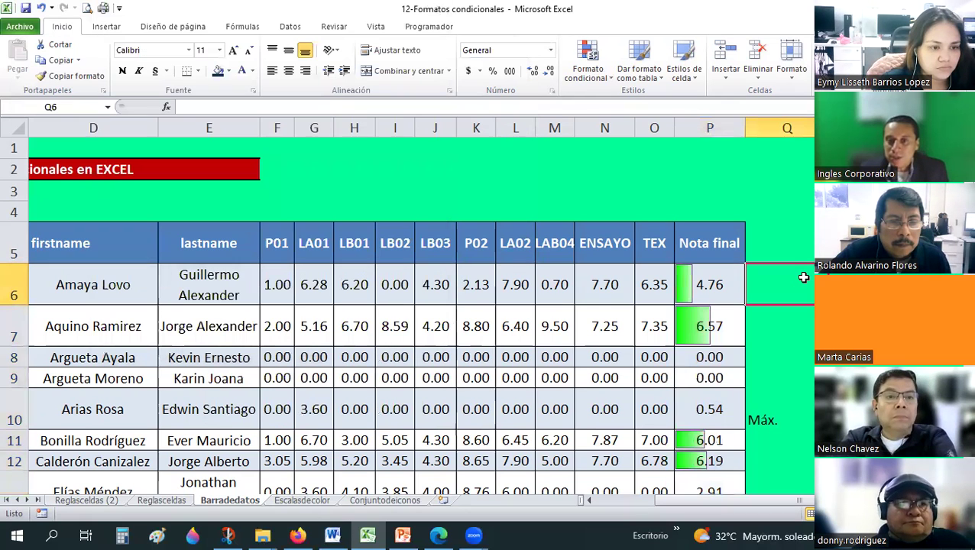
scroll(718, 191, "down", 2)
scroll(721, 229, "up", 1)
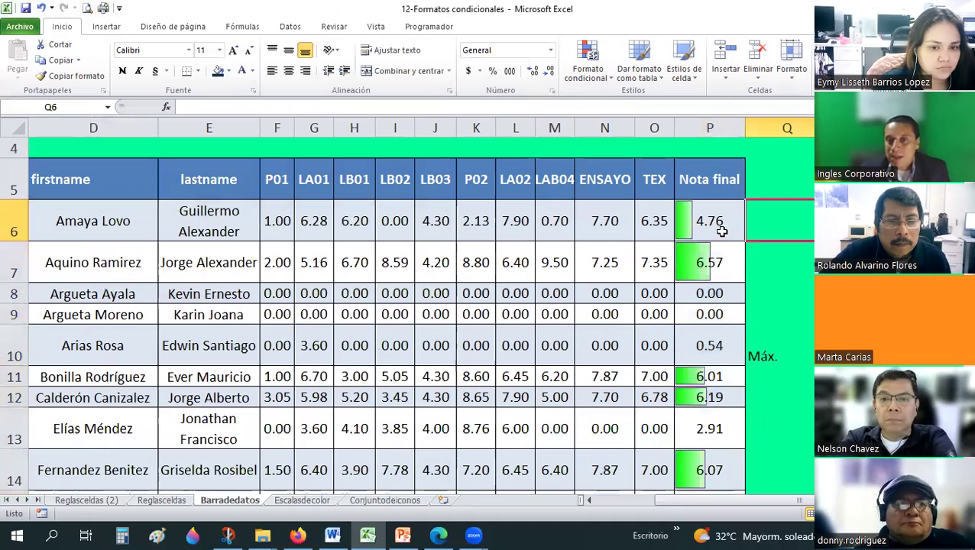
scroll(684, 170, "down", 1)
left_click(685, 169)
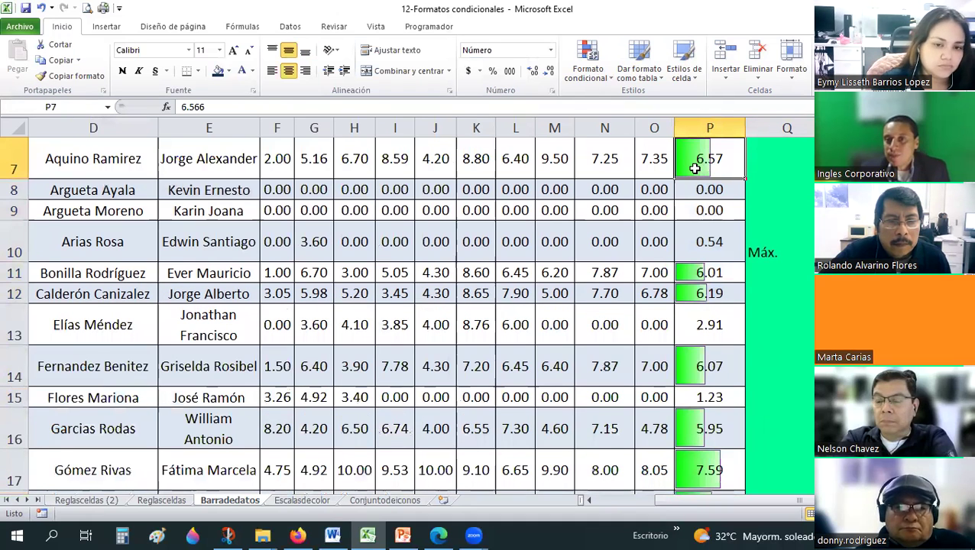
scroll(777, 190, "up", 1)
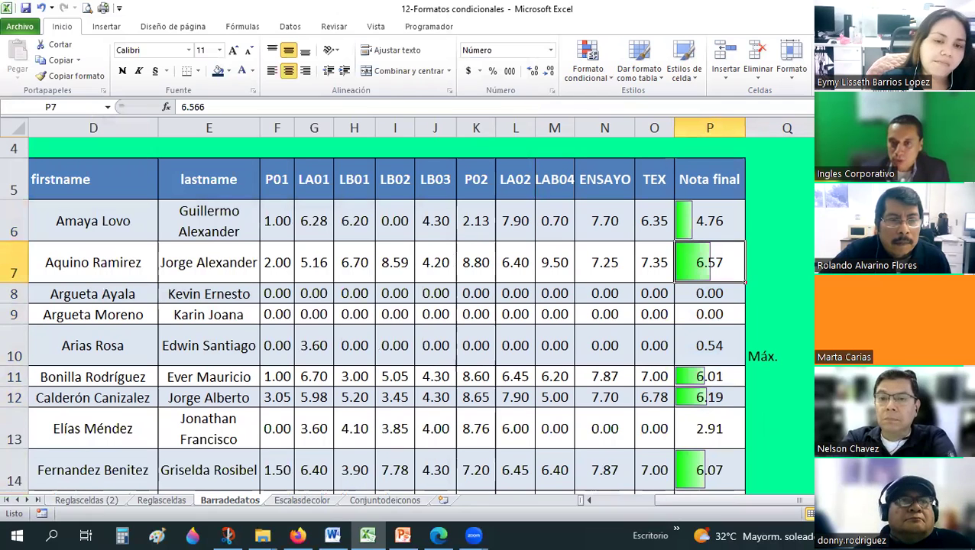
type("7")
key("Return")
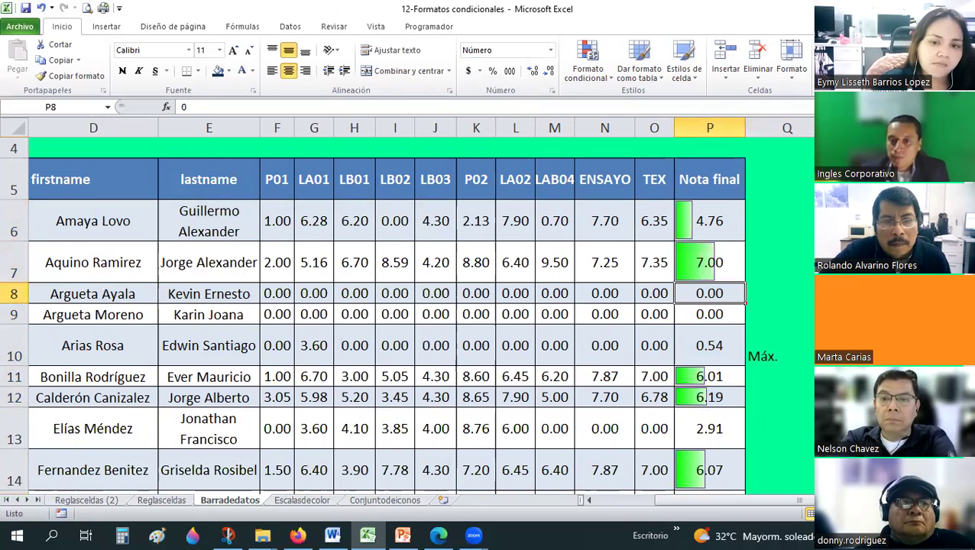
left_click(709, 262)
type("8")
key("BackSpace")
type("9")
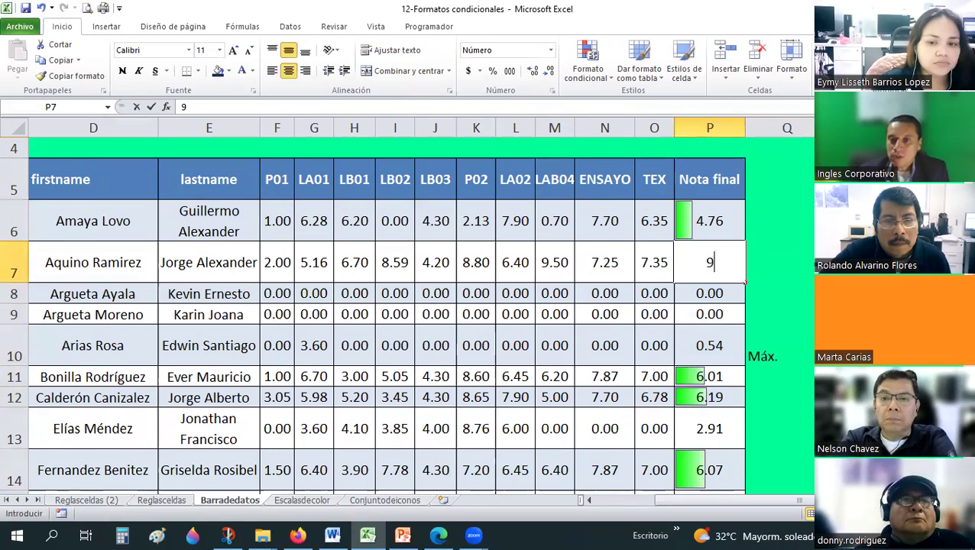
key("BackSpace")
type("10")
key("Return")
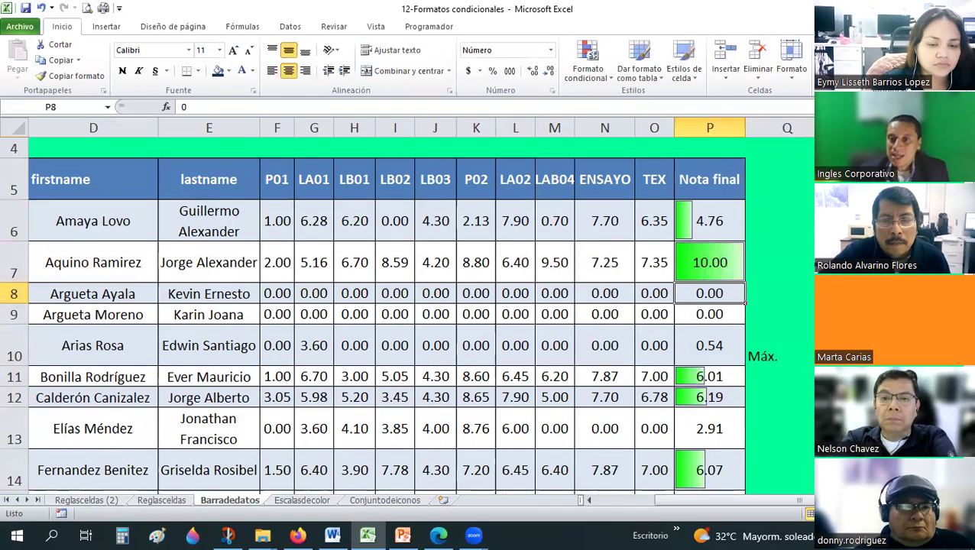
left_click(710, 262)
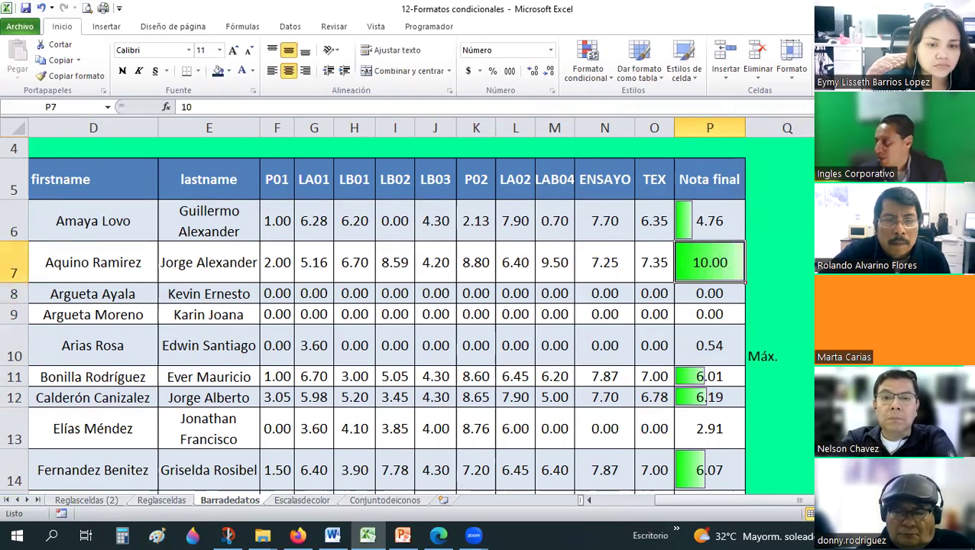
type("9")
key("ctrl+Return")
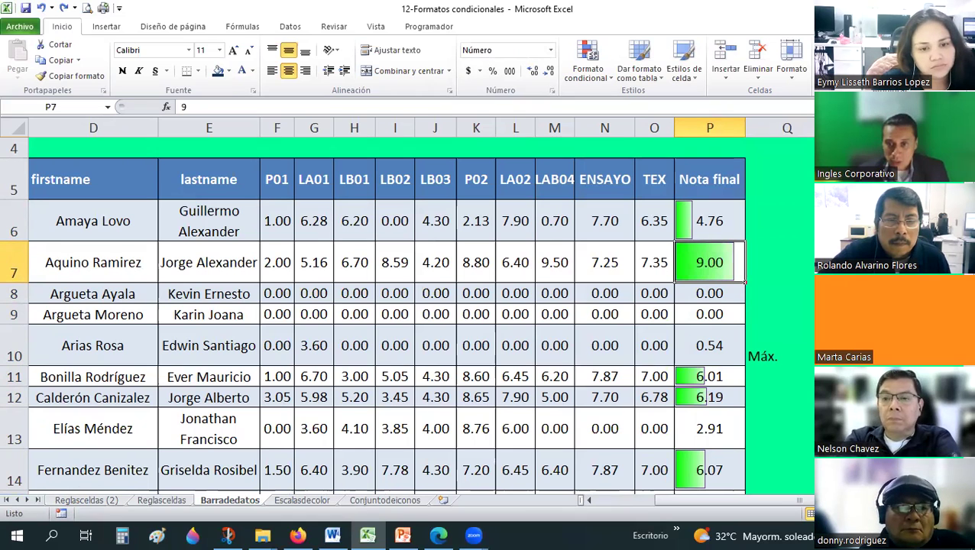
type("7")
key("ctrl+Return")
key("ctrl+z")
key("ctrl+z")
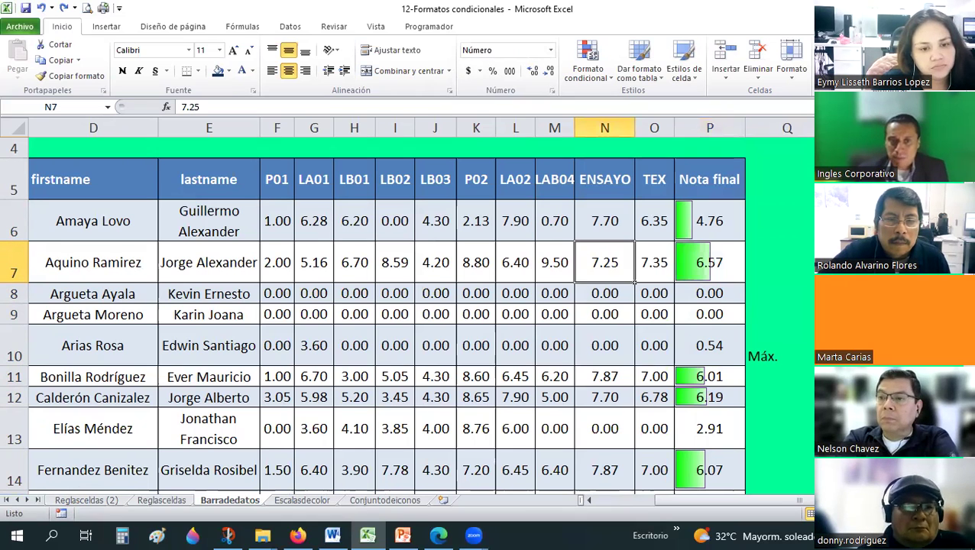
left_click(314, 262)
left_click(277, 262)
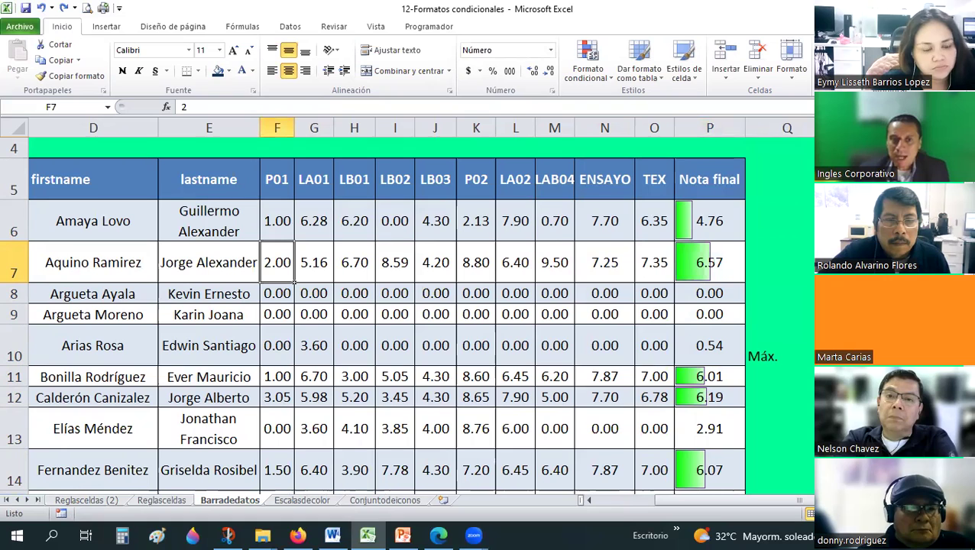
left_click(395, 262)
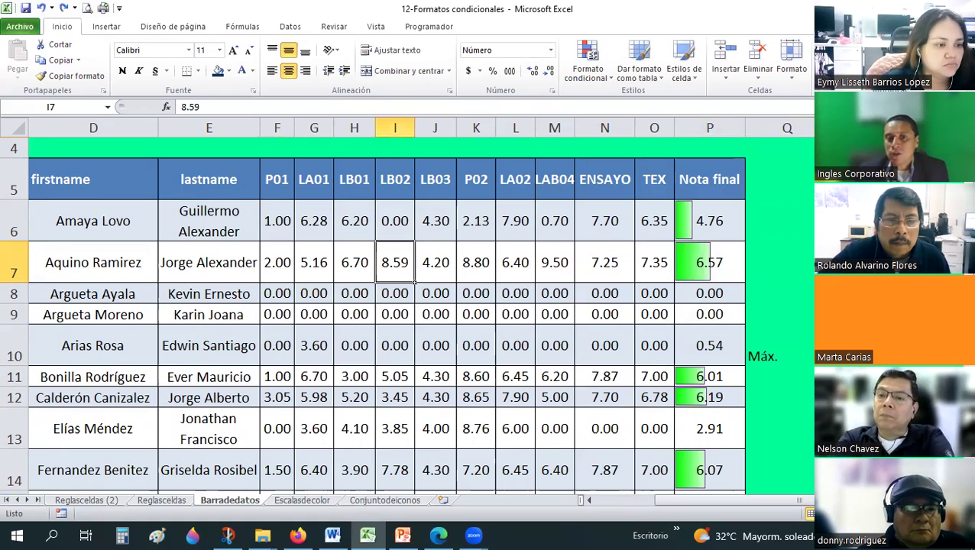
left_click(709, 262)
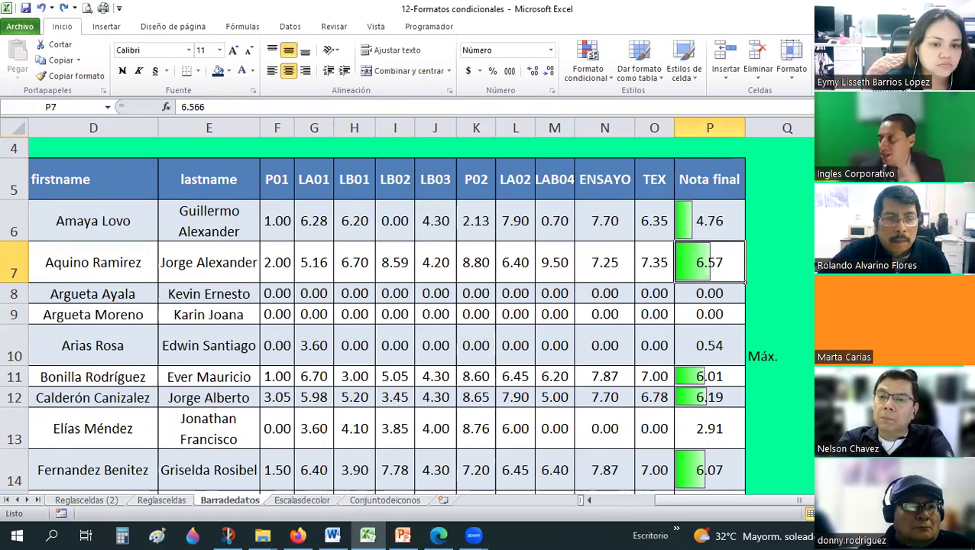
left_click(709, 314)
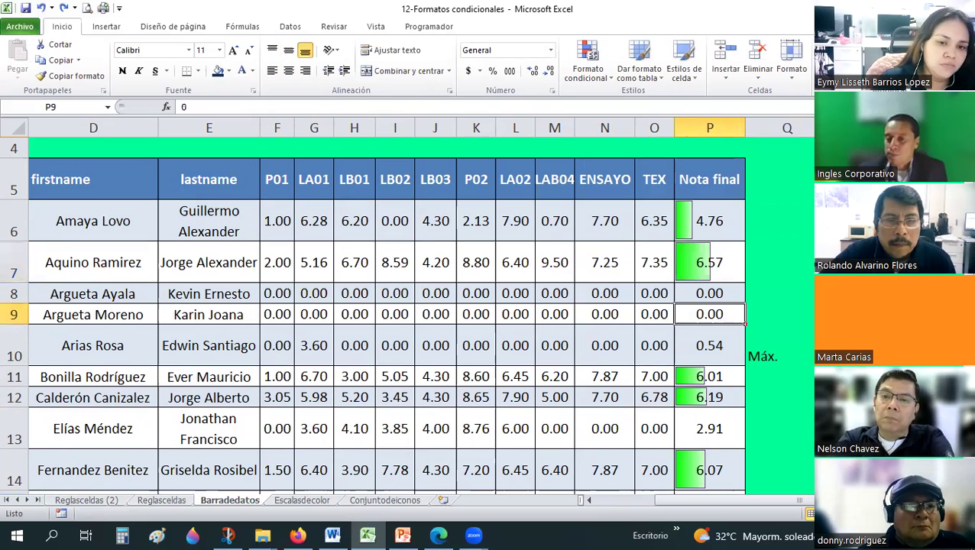
left_click(604, 314)
left_click(604, 469)
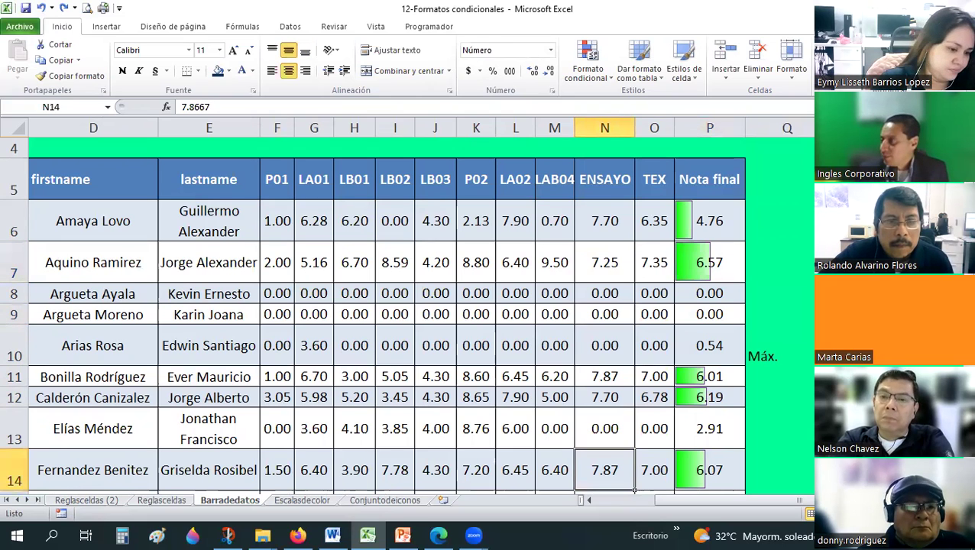
key("Down")
key("Down")
key("Down")
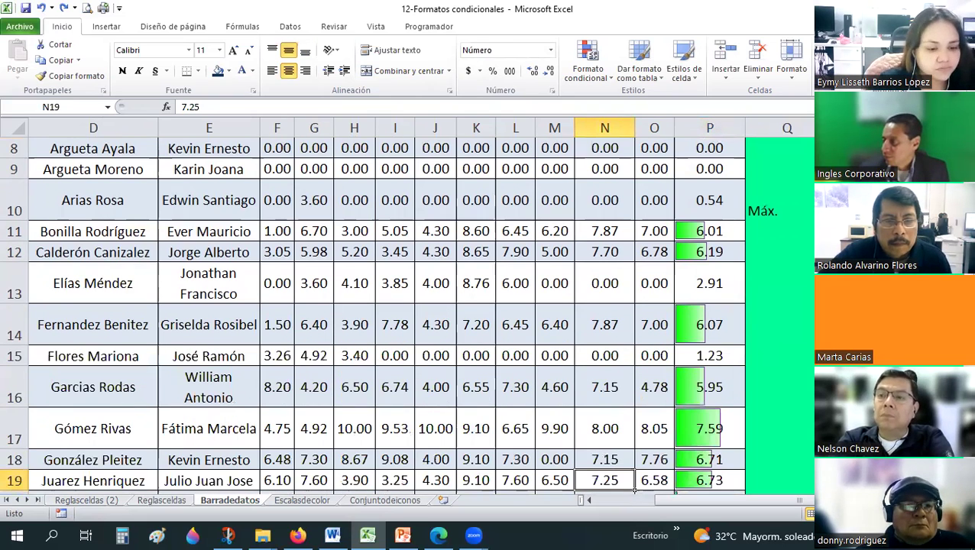
key("Up")
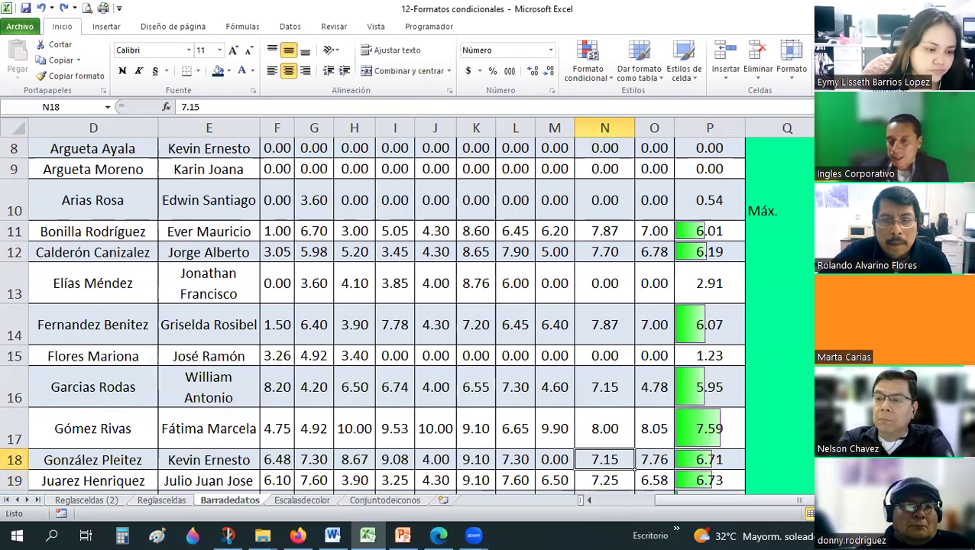
key("Up")
key("Up")
key("Up")
left_click(709, 221)
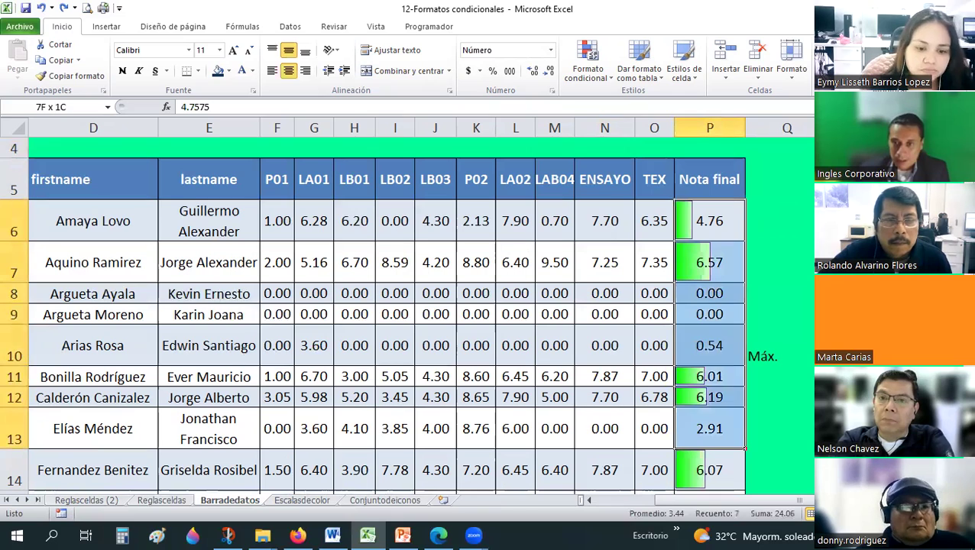
- Select P6:P29 and preview the Barras de datos styles without applying one
left_click_drag(709, 220, 740, 468)
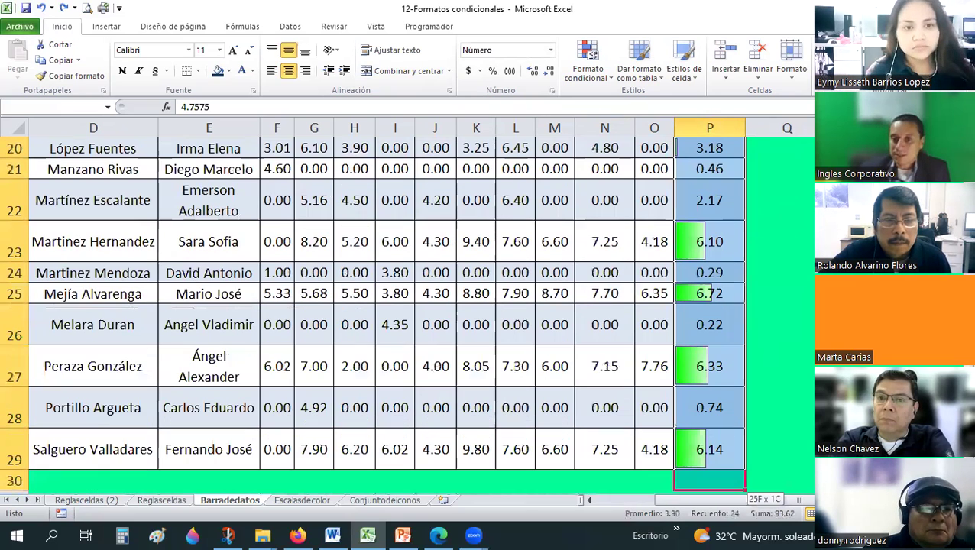
mouse_move(740, 468)
left_mouse_down()
mouse_move(741, 490)
mouse_move(711, 458)
left_mouse_up()
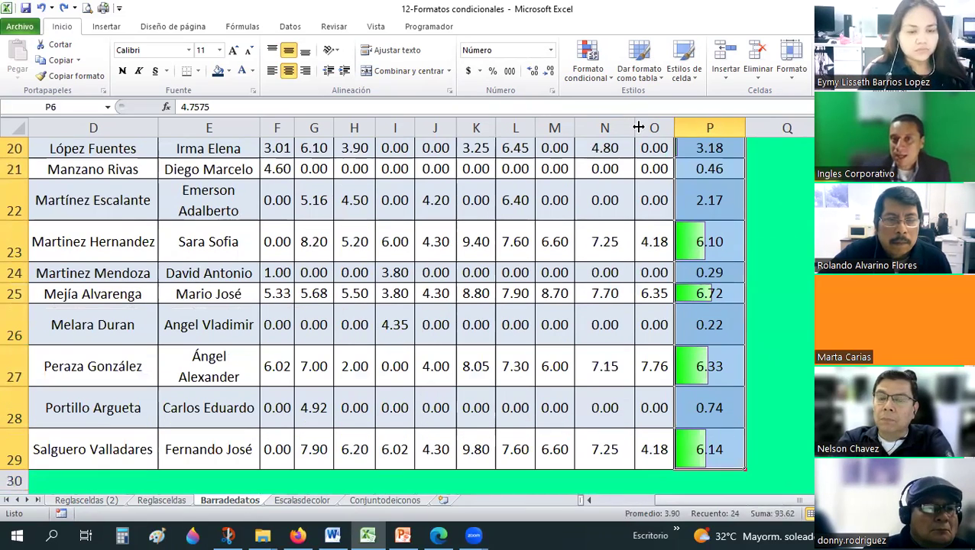
left_click(600, 72)
mouse_move(625, 167)
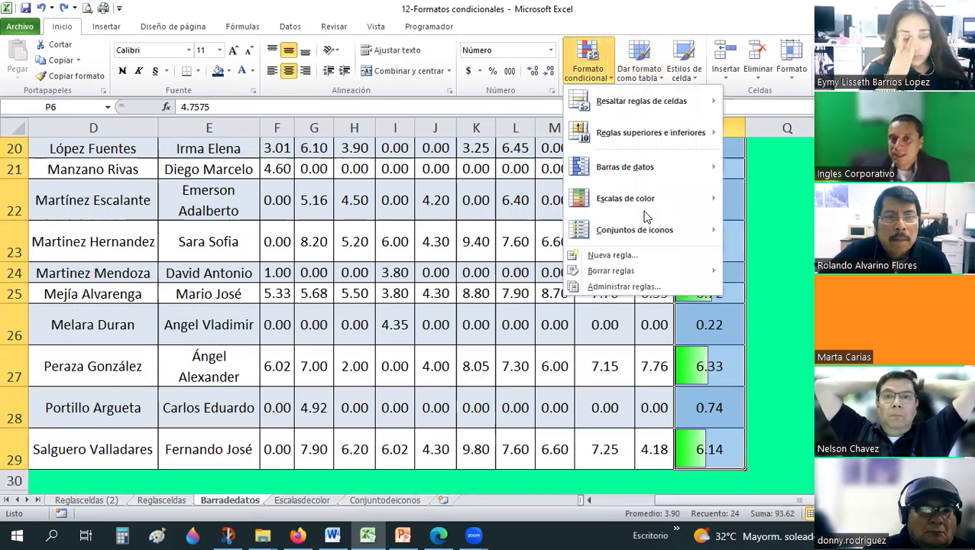
left_click(649, 172)
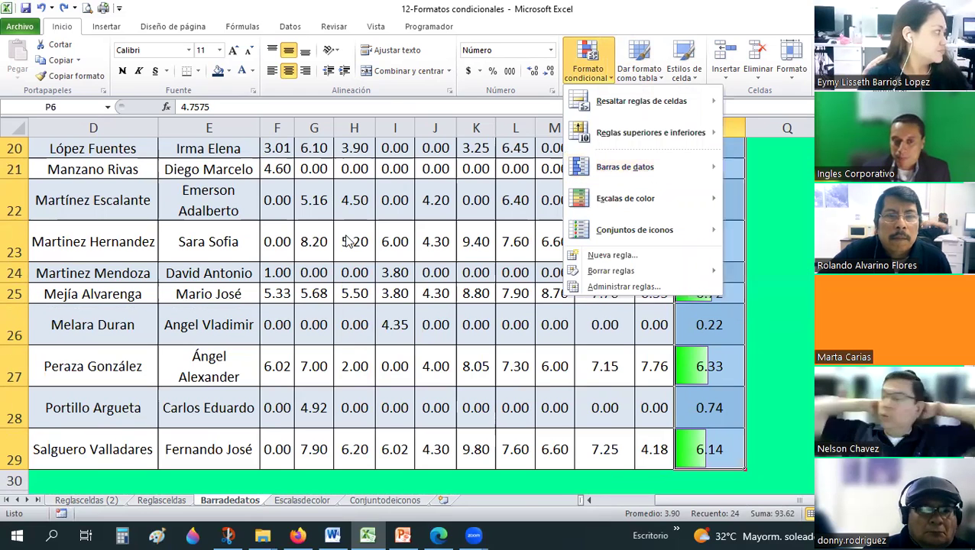
left_click(659, 174)
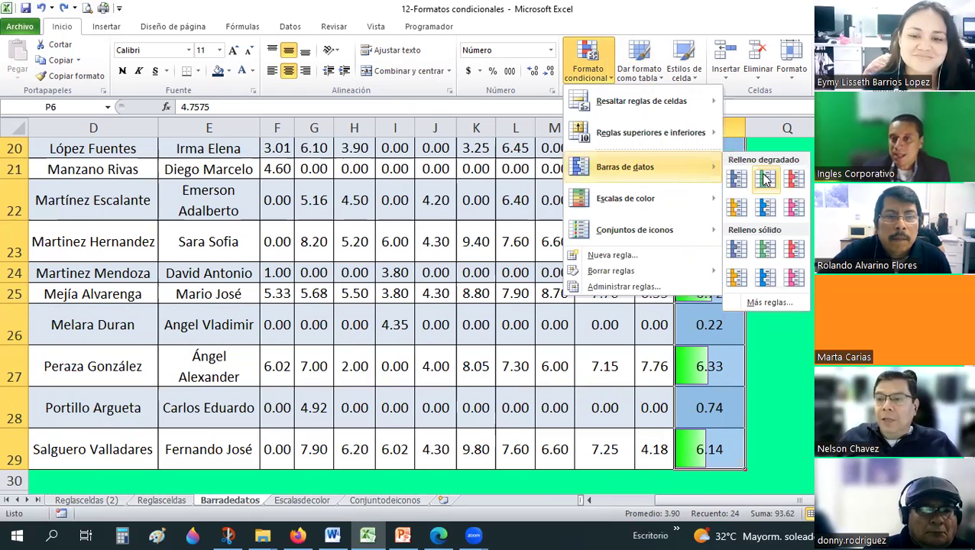
left_click(495, 275)
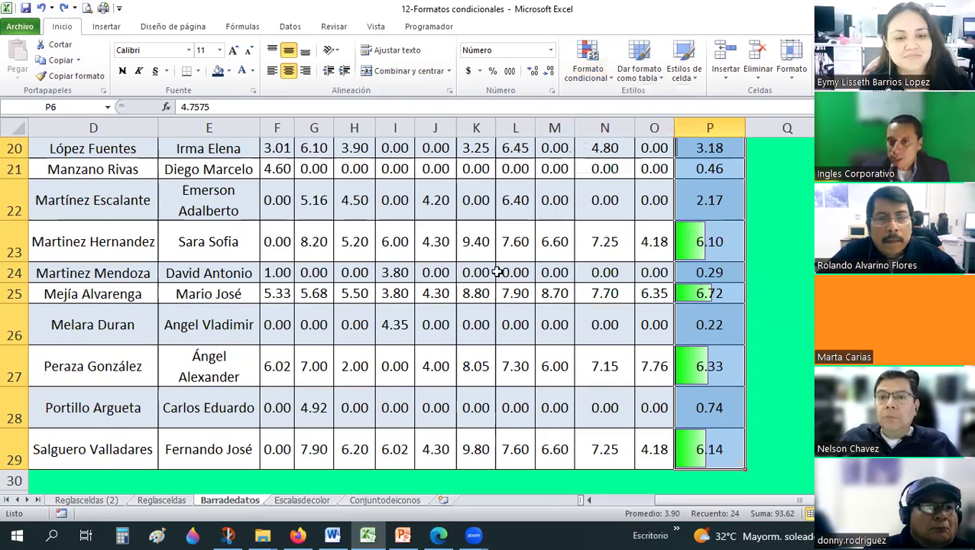
scroll(580, 257, "up", 4)
- Narrow column P to about 7.00 so 'Nota final' wraps, then select F6:O6
scroll(579, 260, "up", 1)
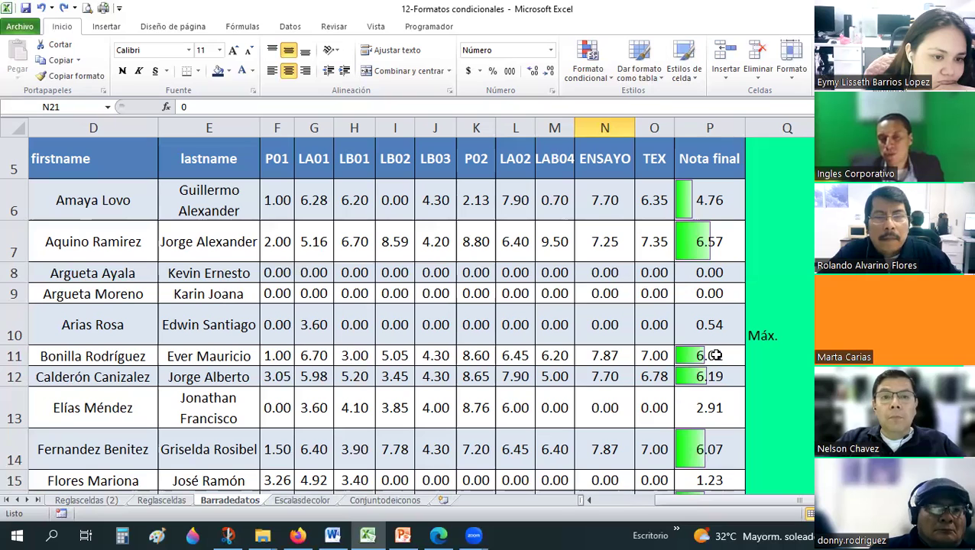
left_click_drag(271, 198, 621, 344)
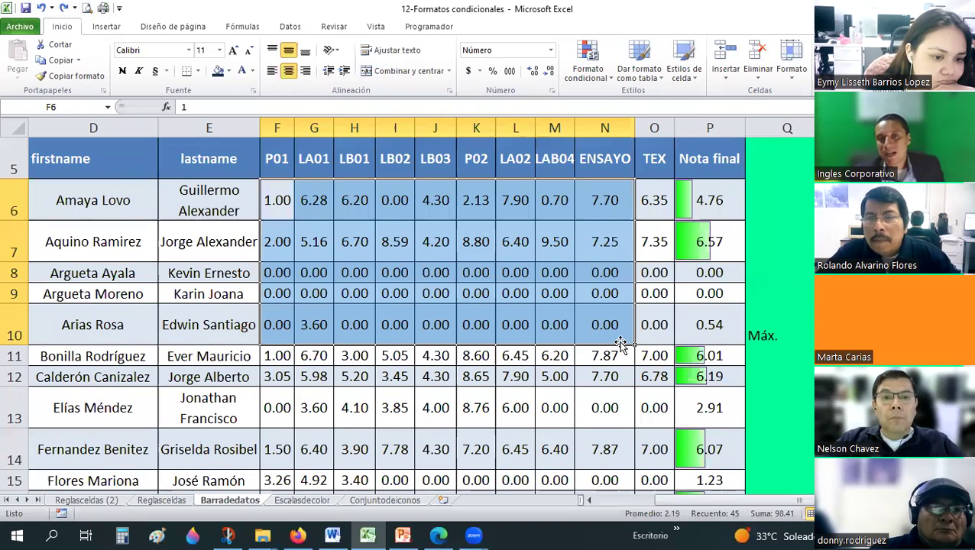
scroll(620, 344, "down", 2)
scroll(620, 343, "up", 2)
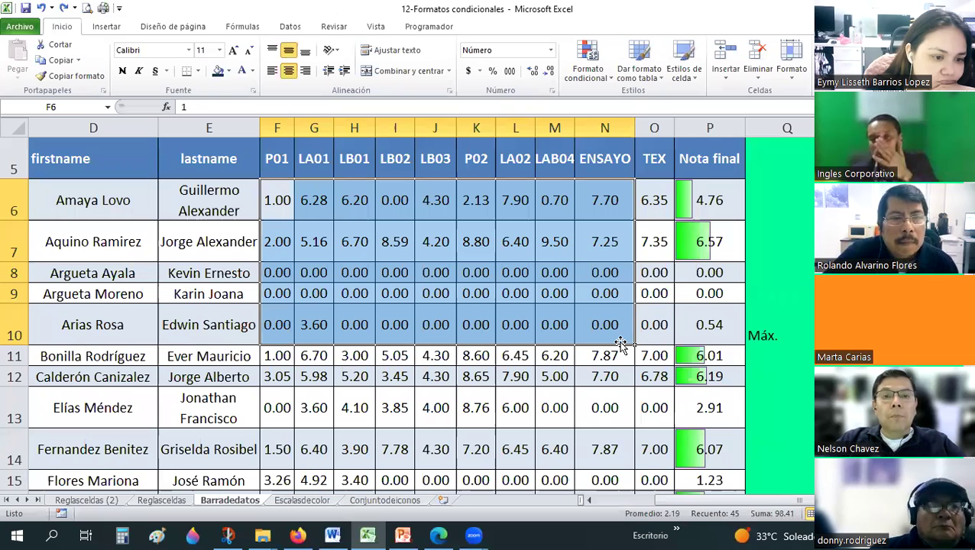
left_click(614, 271)
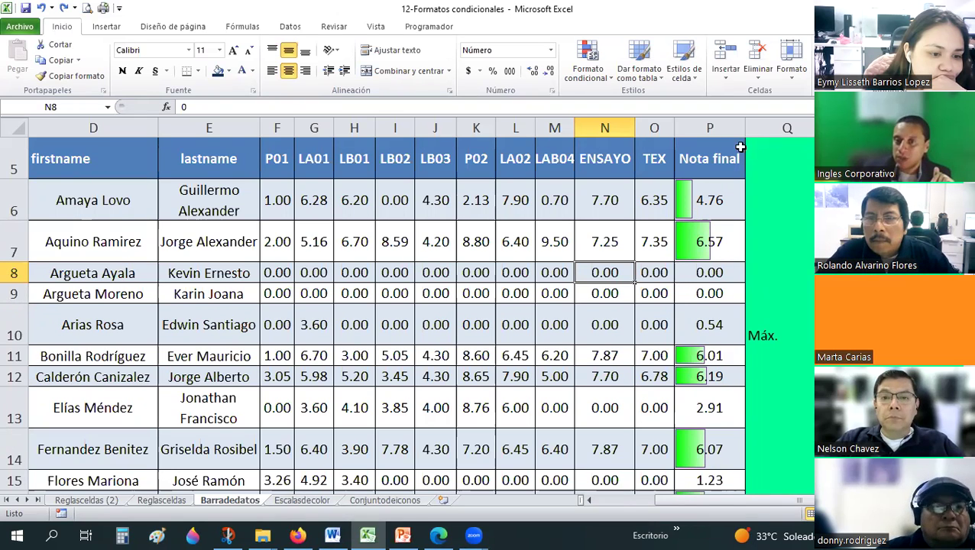
left_click_drag(743, 134, 727, 135)
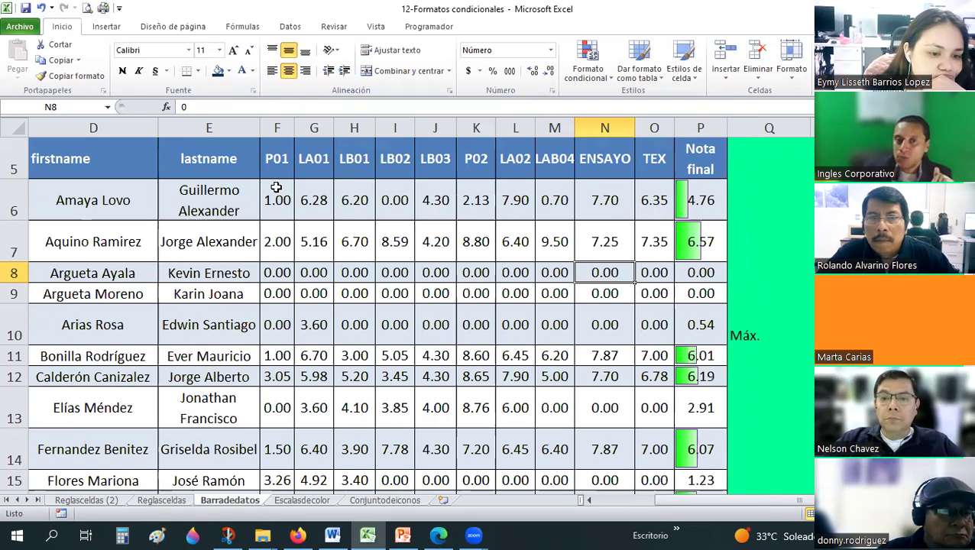
left_click_drag(276, 197, 662, 208)
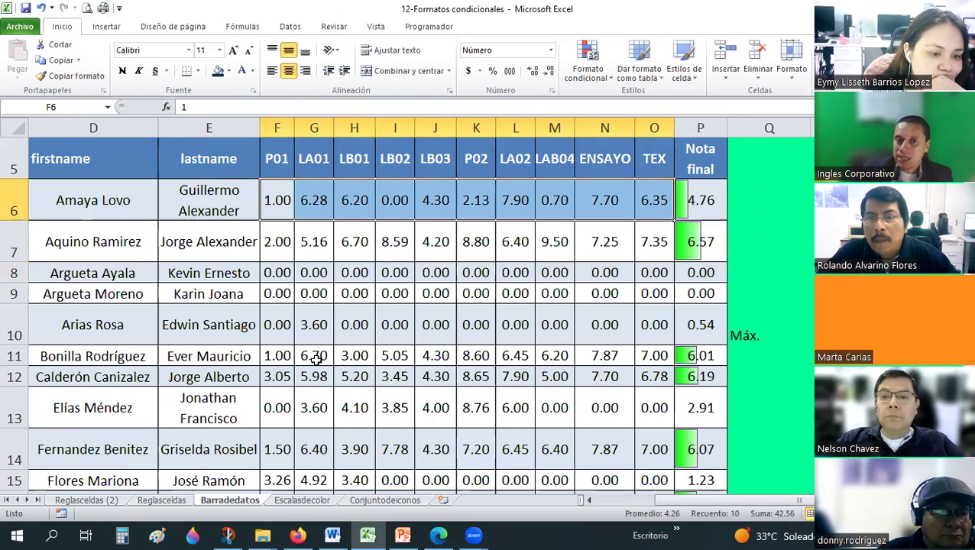
- Insert an AutoSum of F6:O6 in P6, then clear it after an abandoned edit
left_click(703, 187)
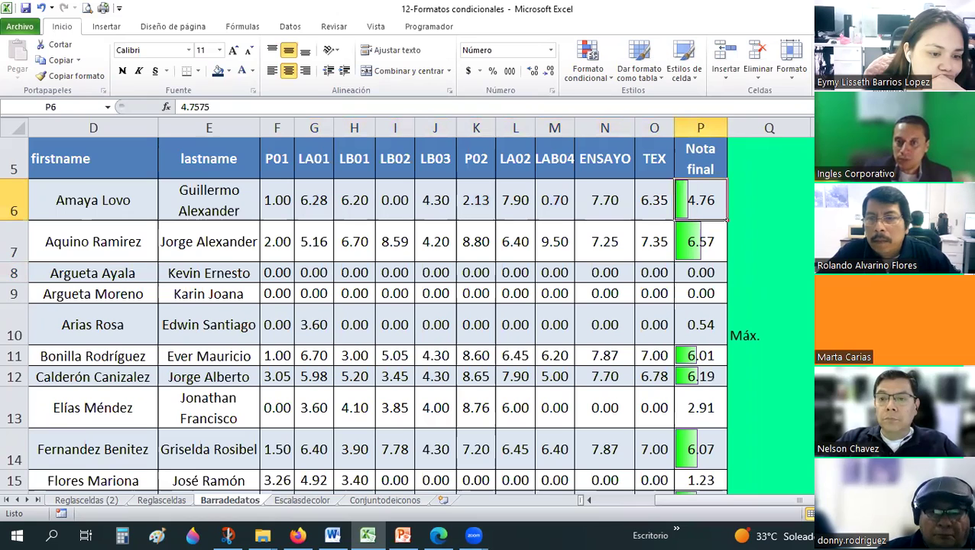
key("alt+=")
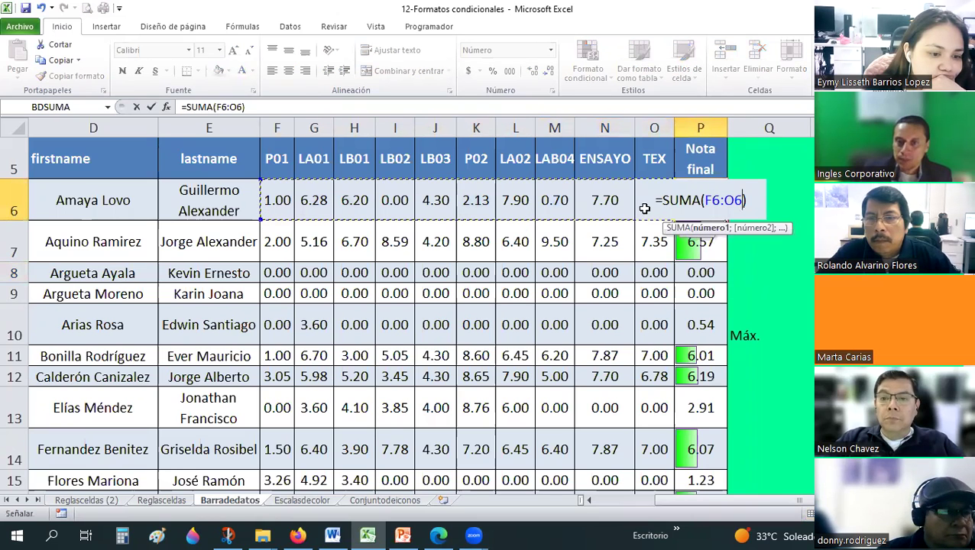
key("Return")
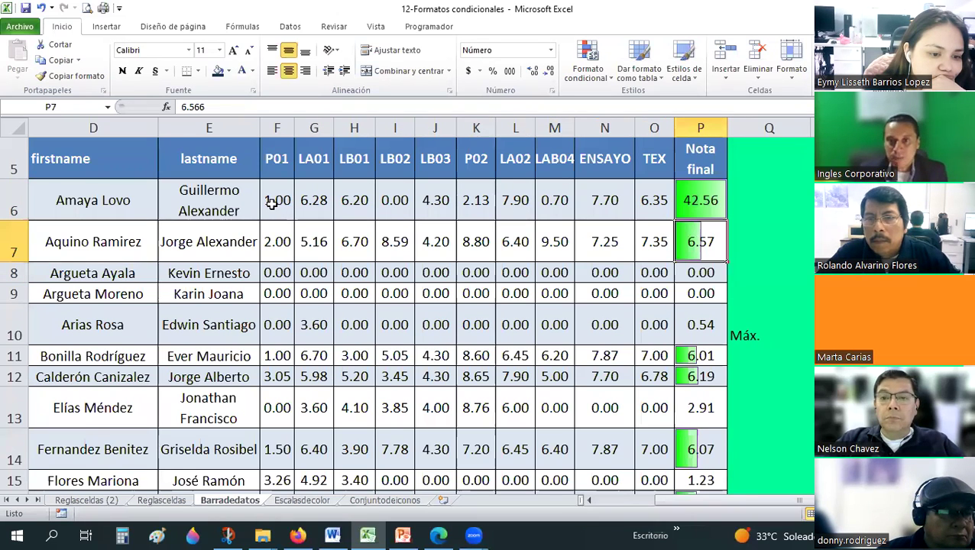
key("Up")
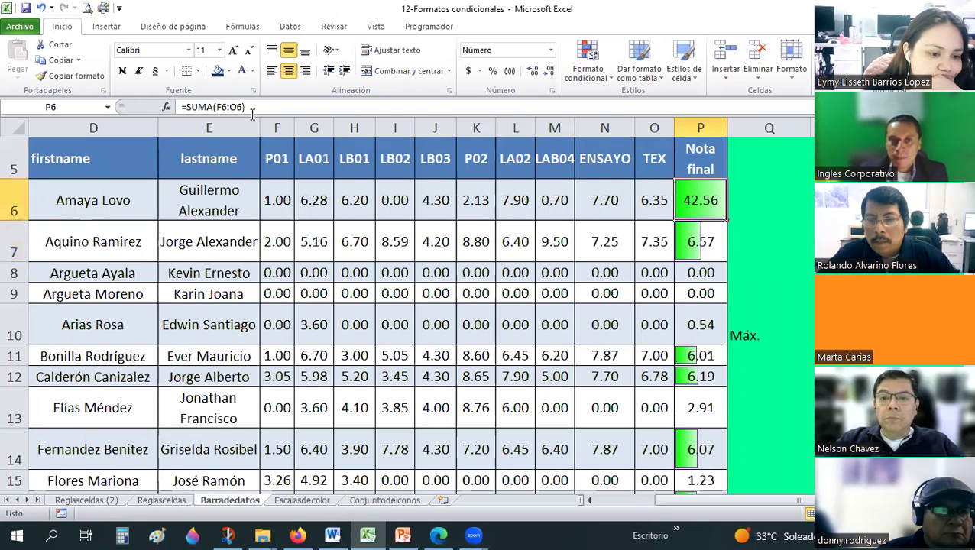
left_click(259, 106)
type("/")
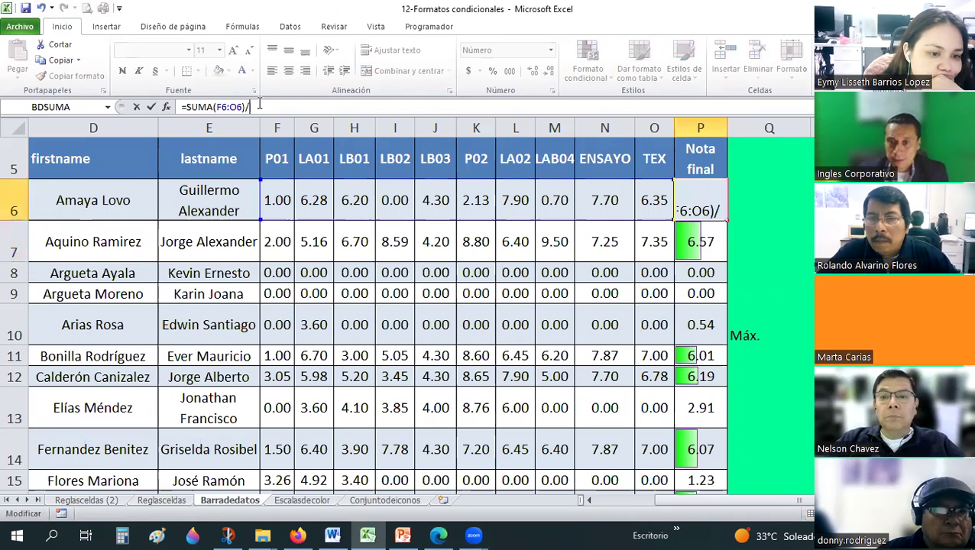
key("Escape")
key("Delete")
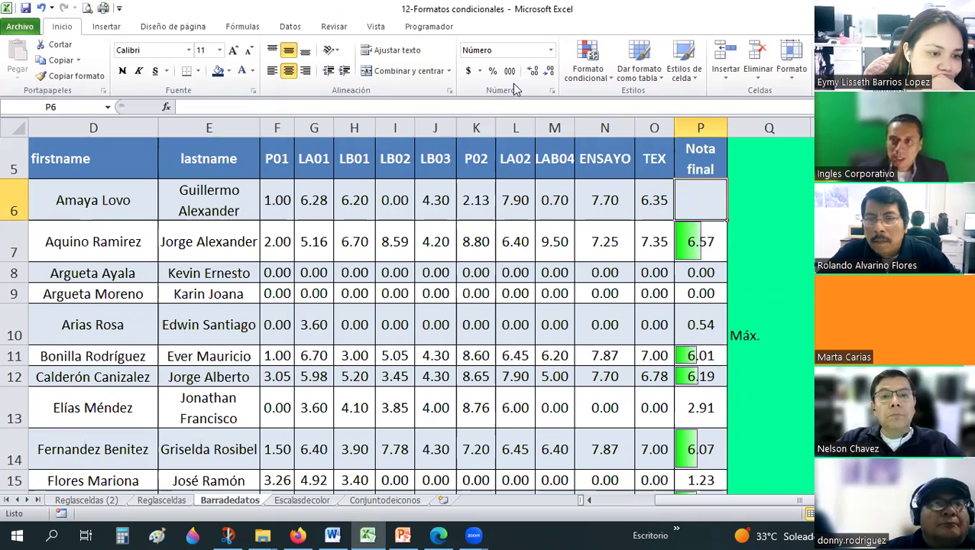
- Enter =SUMA(F6:O6)/10 in P6 so it shows 4.26
key("alt+equal")
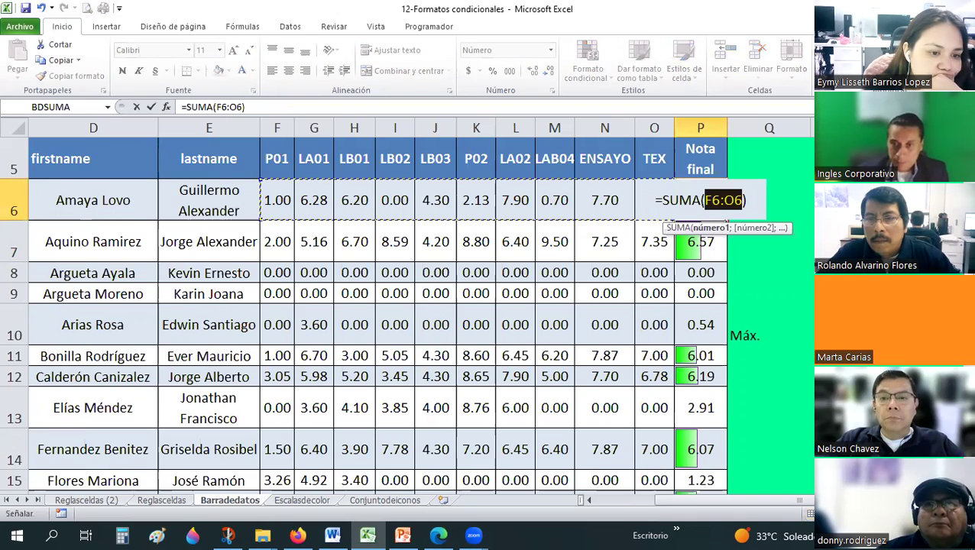
key("ctrl+Return")
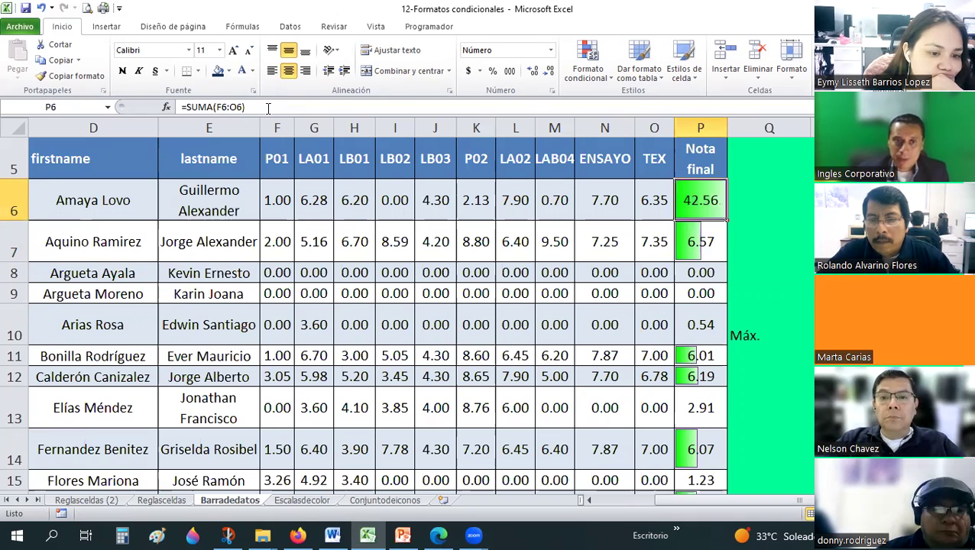
left_click(267, 108)
type("/")
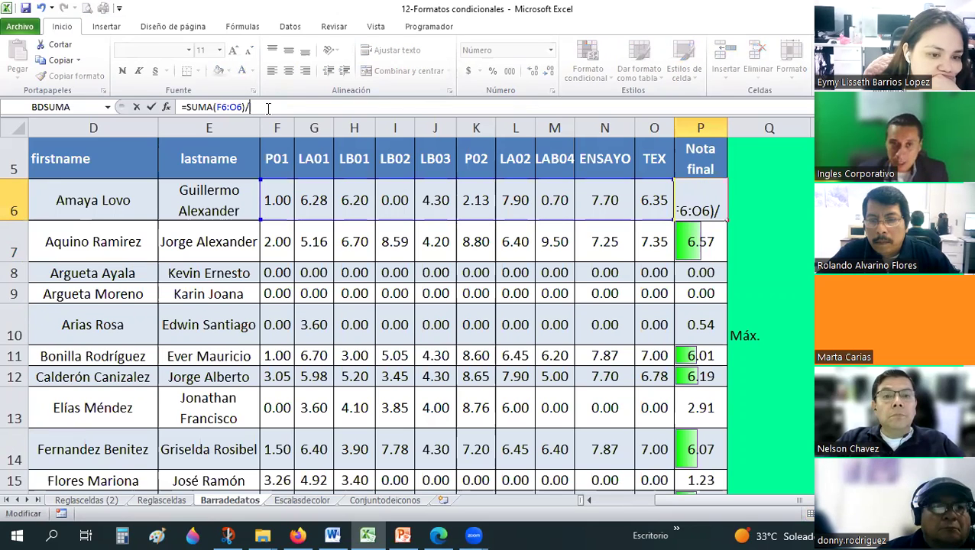
type("10")
key("ctrl+Return")
key("Left")
key("Left")
key("Left")
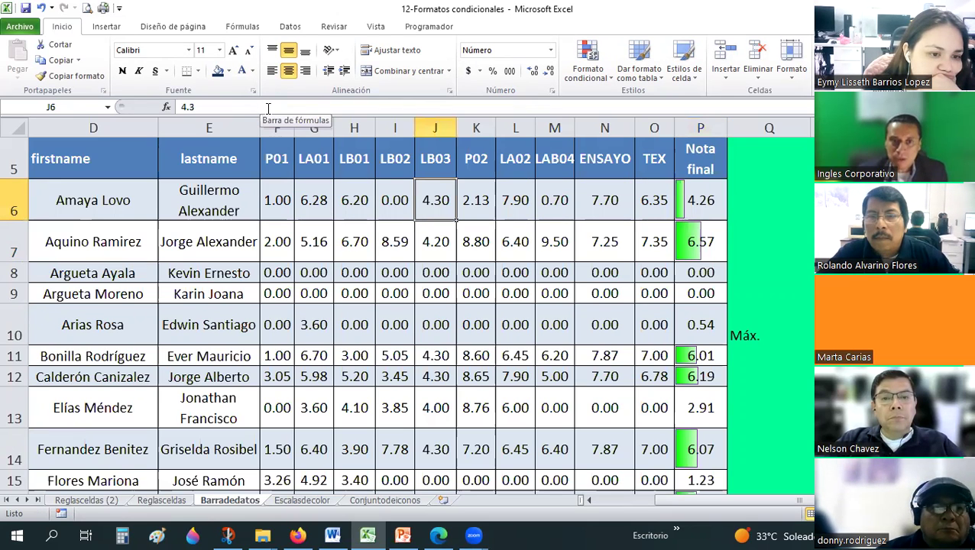
key("Left")
key("Left")
key("Left")
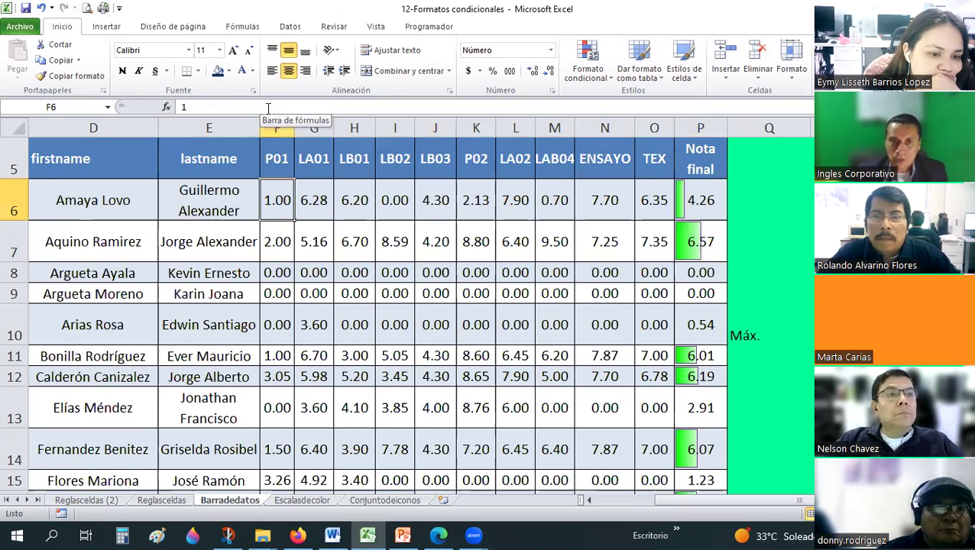
- Enter a score of 10 in each cell from F6 through M6
type("10")
key("Tab")
type("10")
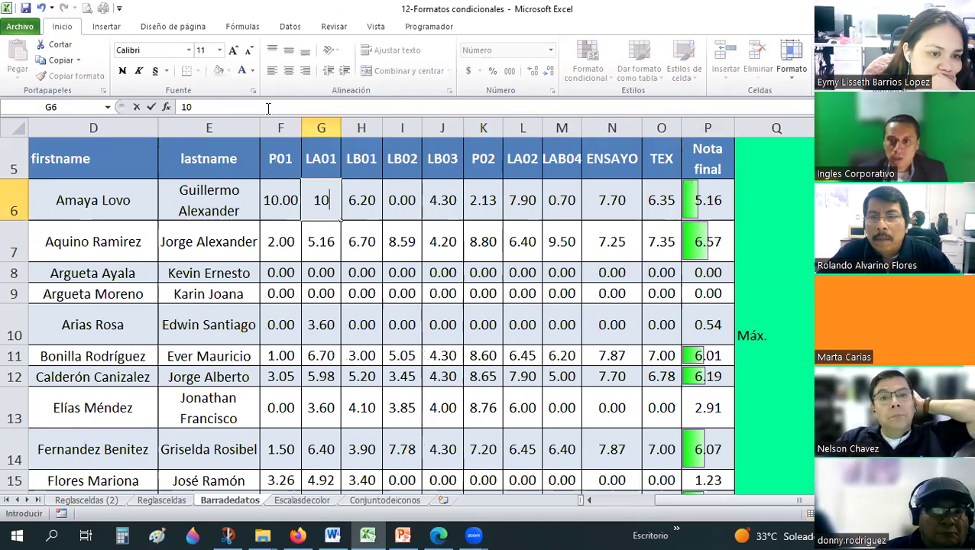
key("Tab")
type("10")
key("Tab")
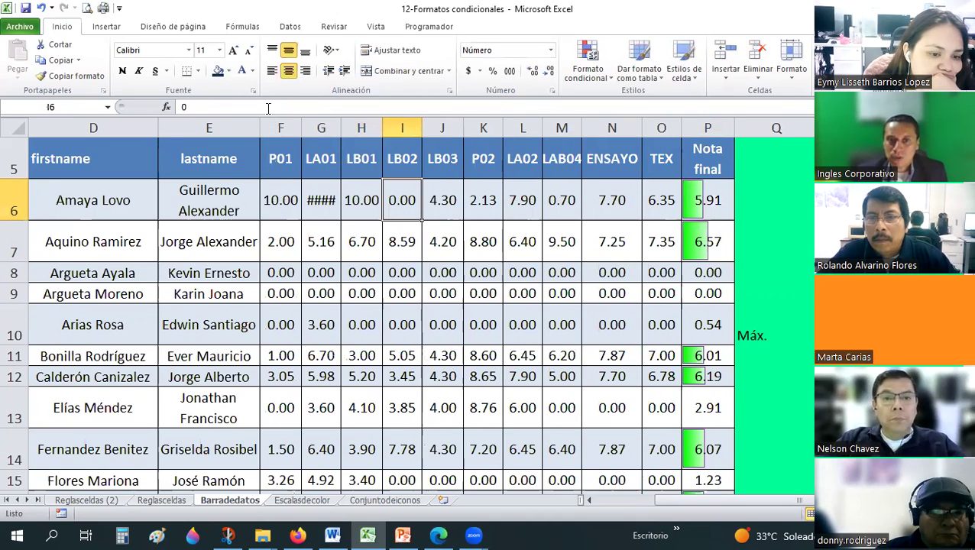
type("10")
key("Tab")
type("10")
key("Tab")
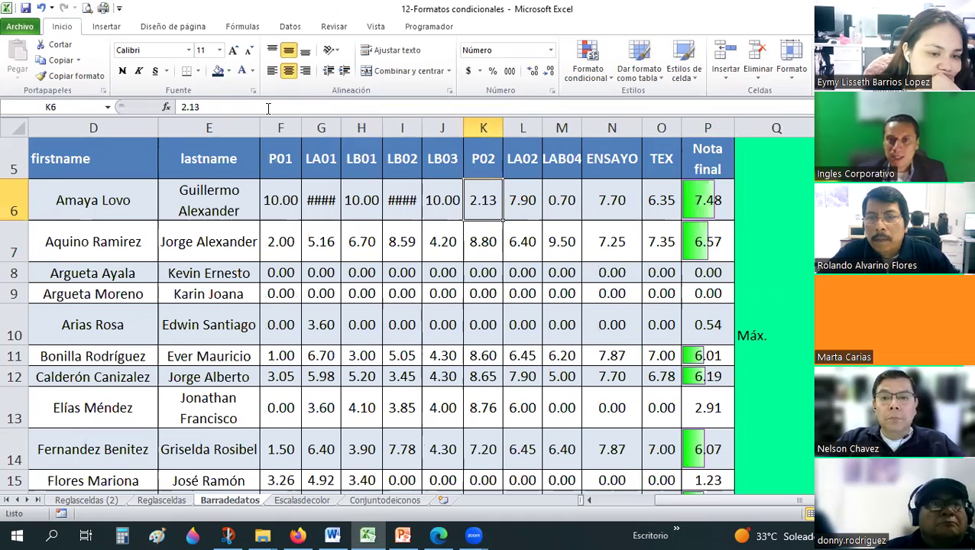
type("10")
key("Tab")
type("10")
key("Tab")
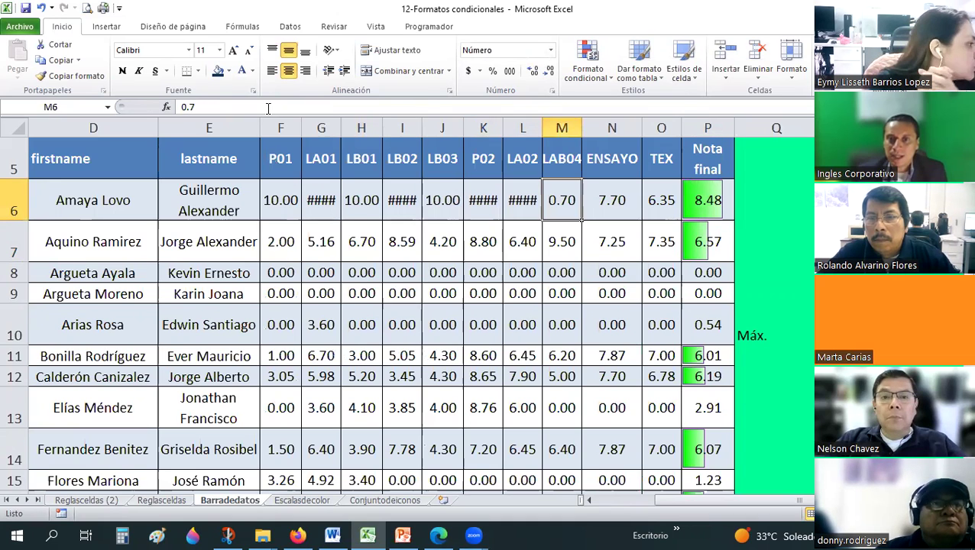
type("10")
key("Tab")
type("10")
key("Tab")
type("10")
key("Tab")
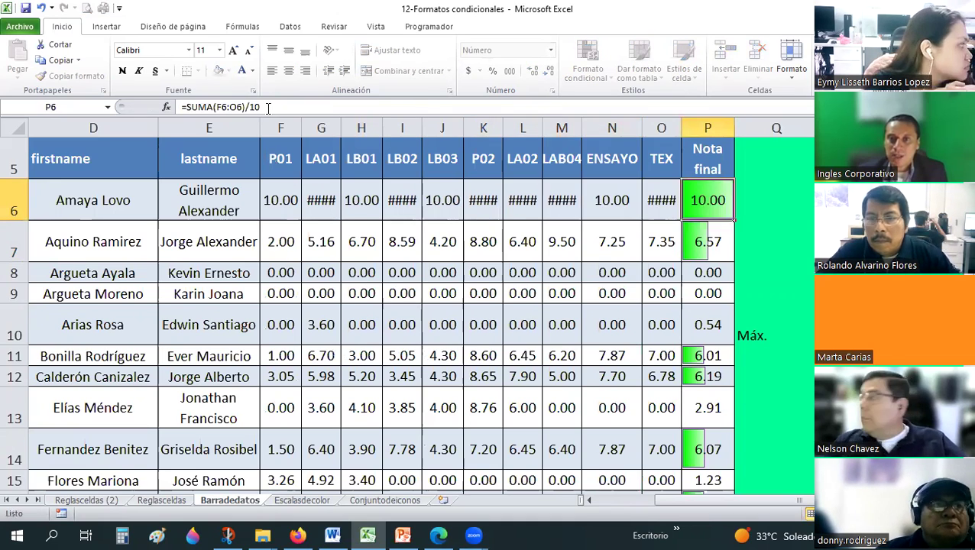
key("shift+Tab")
key("shift+Tab")
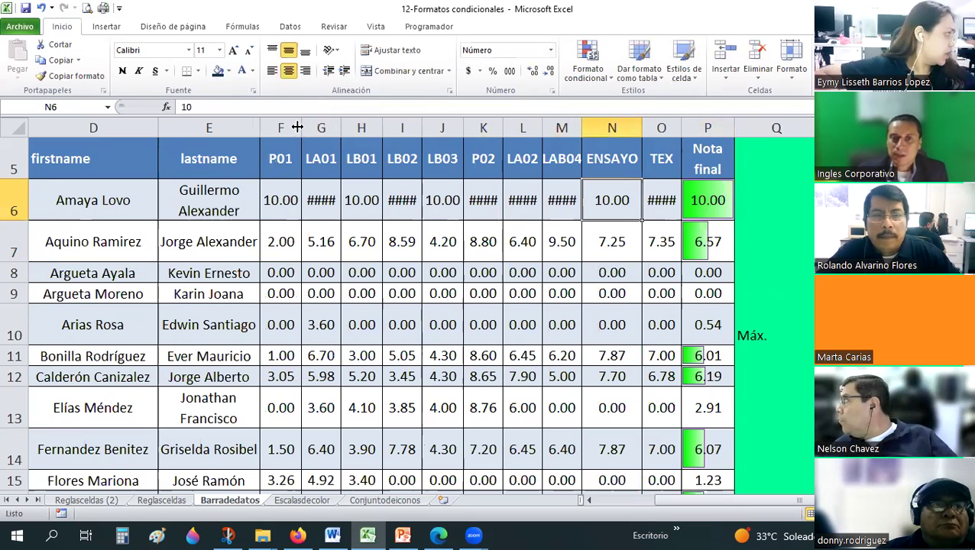
- Auto-fit the score columns G through O so the 10.00 values display
left_click_drag(321, 128, 483, 128)
left_click_drag(651, 115, 657, 128)
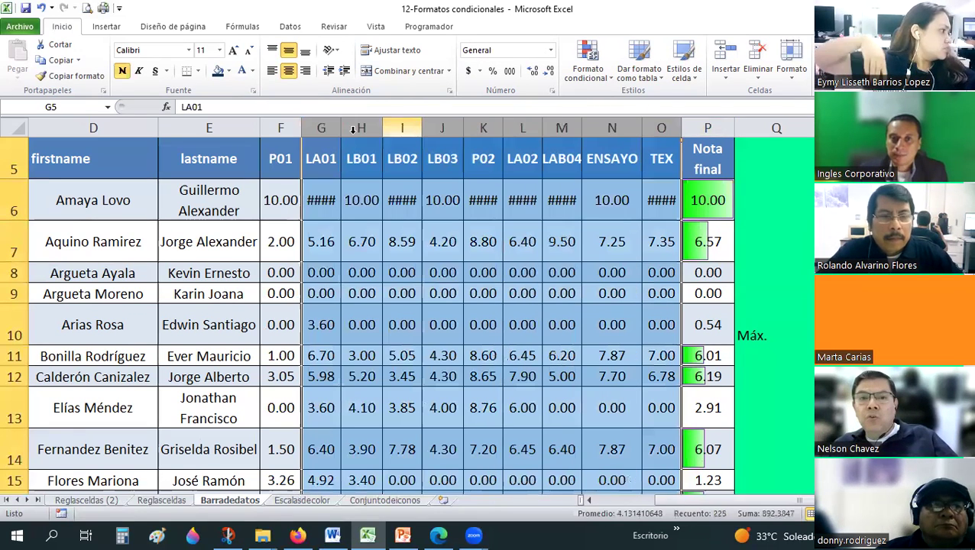
double_click(641, 128)
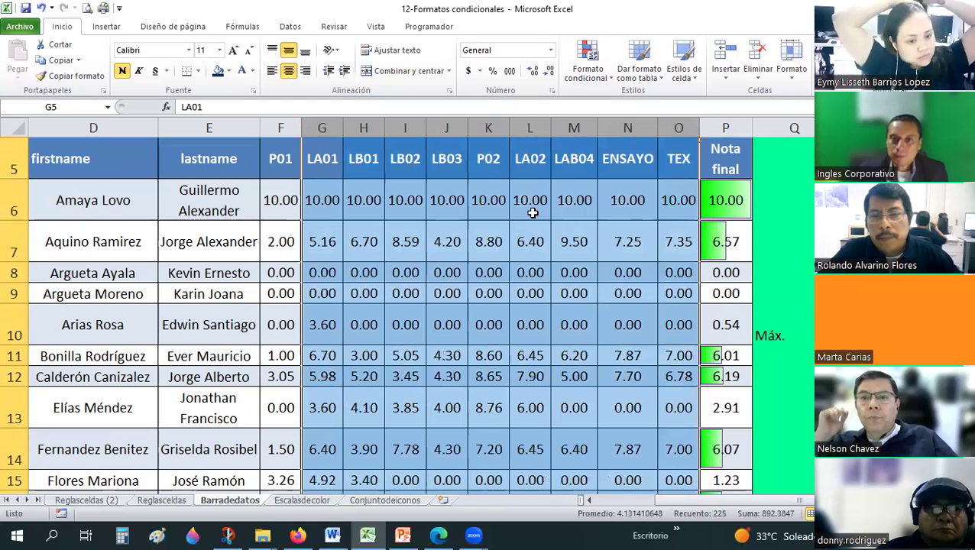
- Enter 7 in the scores from TEX back to H6 and 6 for LA01, making Nota final 7.20
left_click(677, 200)
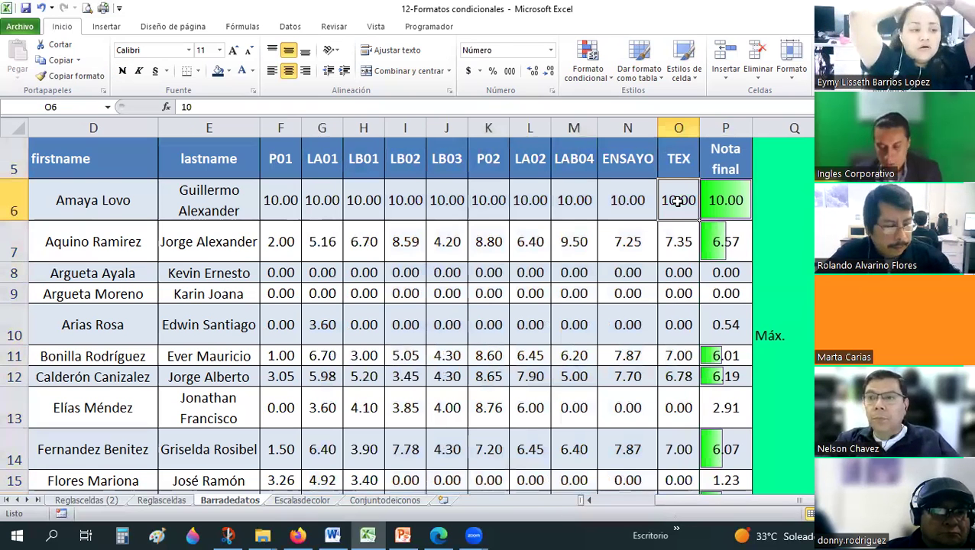
type("7")
key("Left")
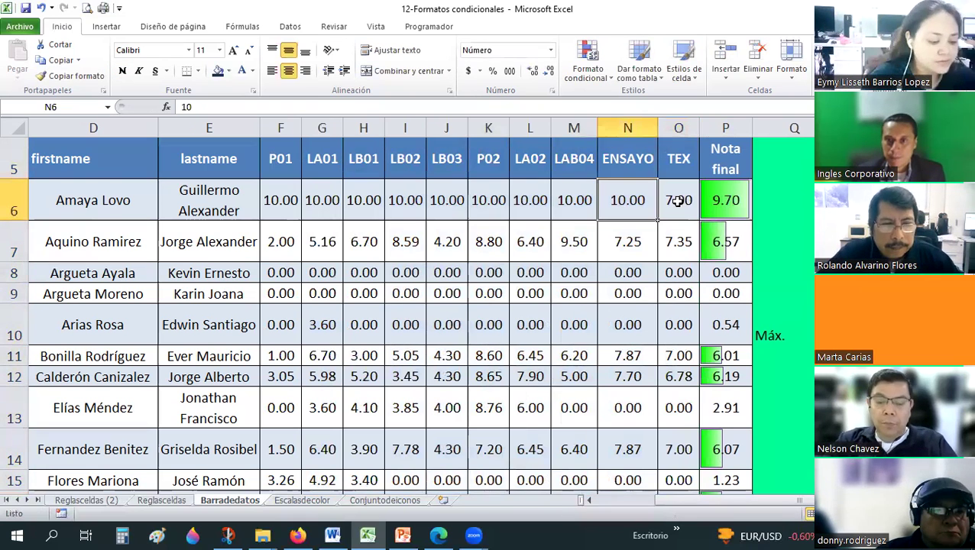
type("7")
key("Left")
key("7")
key("Left")
key("7")
key("Left")
key("7")
key("Left")
key("7")
key("Left")
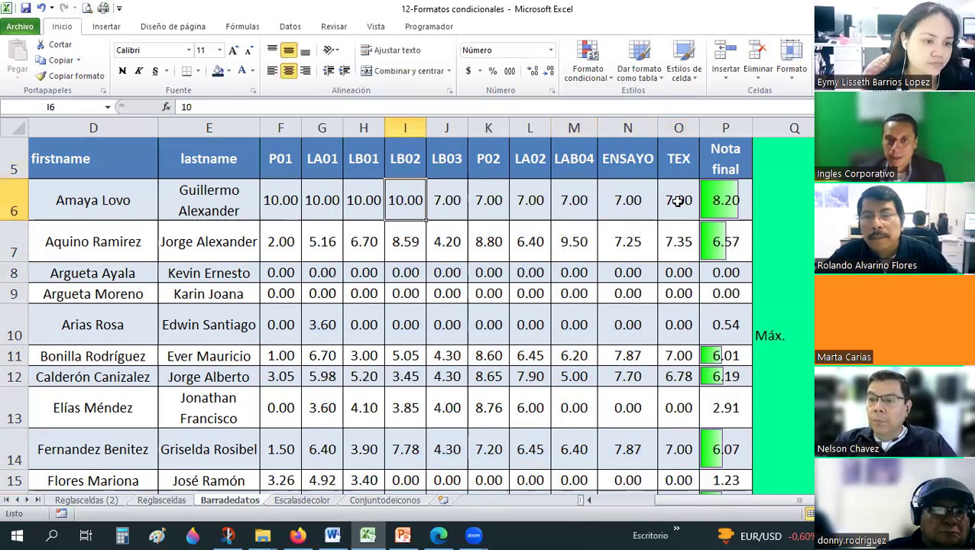
type("7")
key("Left")
type("7")
key("Left")
type("6")
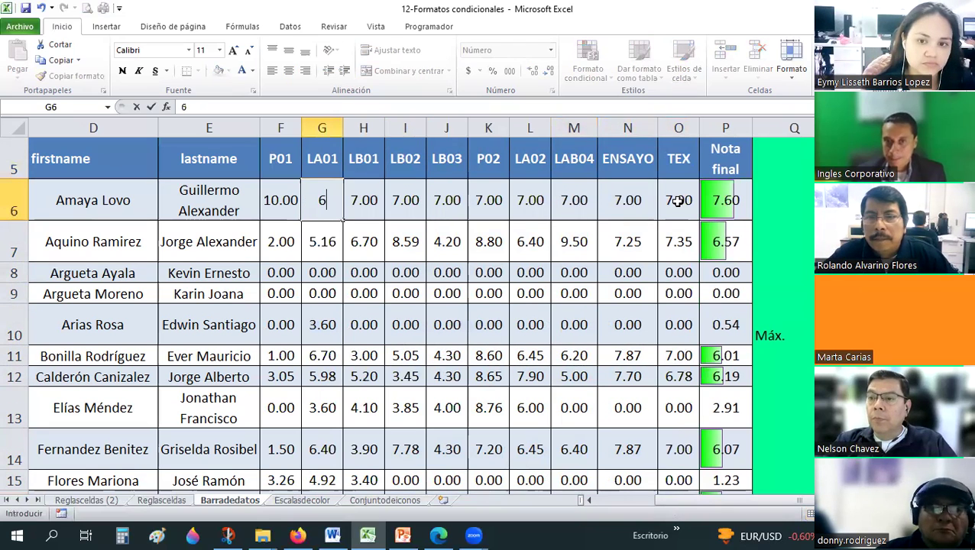
key("Return")
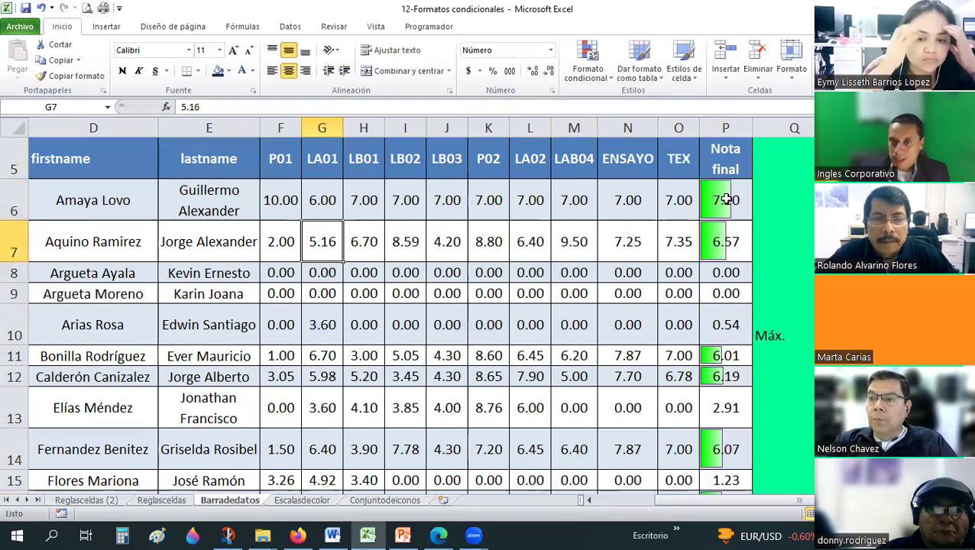
mouse_move(725, 200)
left_mouse_down()
mouse_move(731, 502)
mouse_move(731, 452)
left_mouse_up()
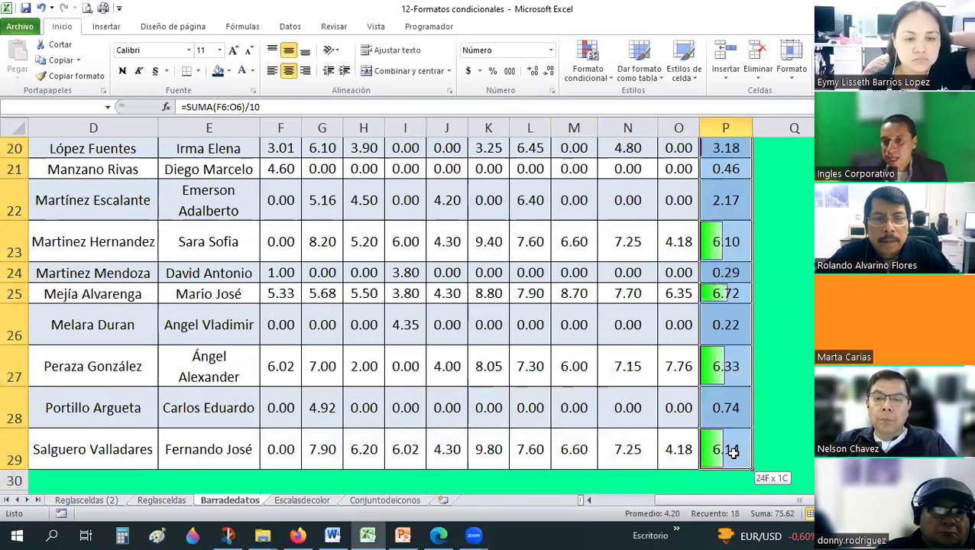
- Review the green data bar rule on P6:P29 in the rules manager without changing it
left_click(607, 76)
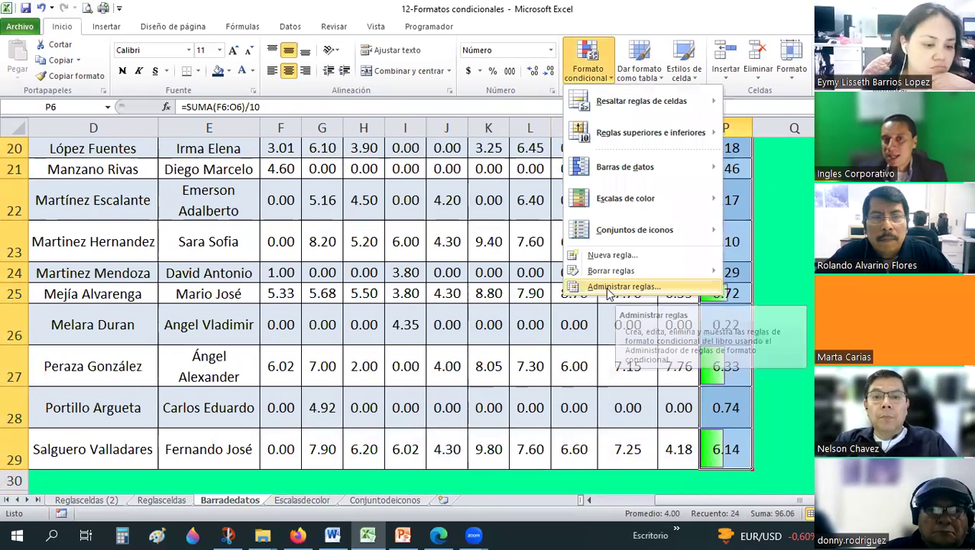
left_click(609, 288)
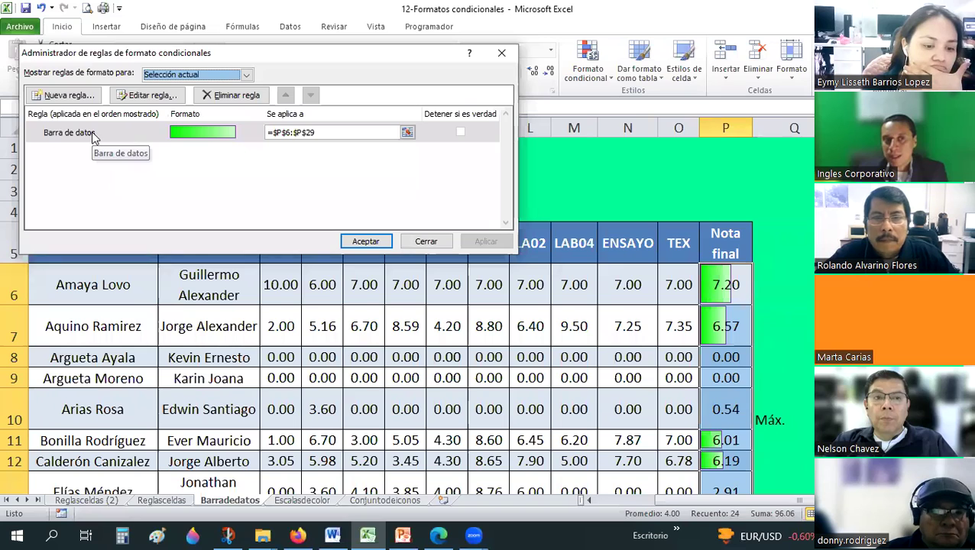
double_click(93, 134)
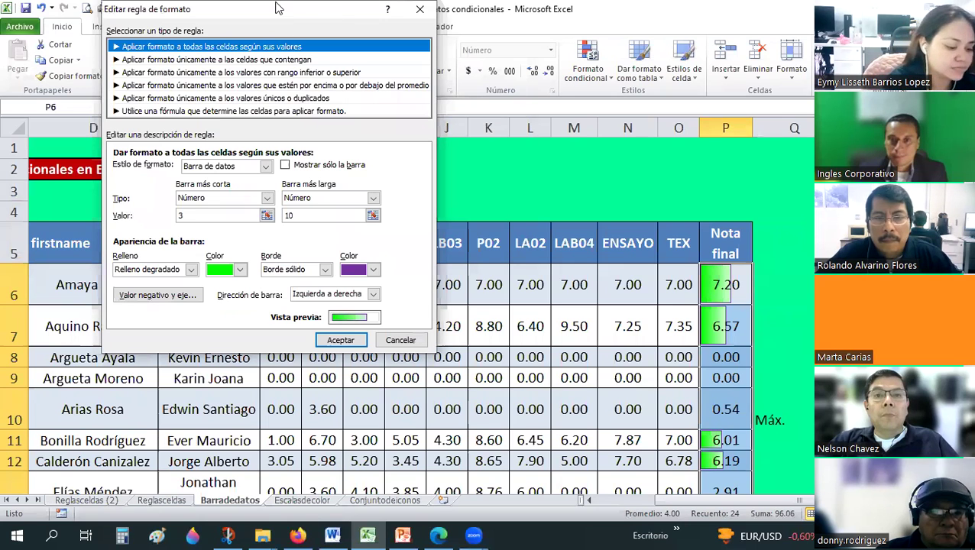
left_click_drag(278, 8, 469, 57)
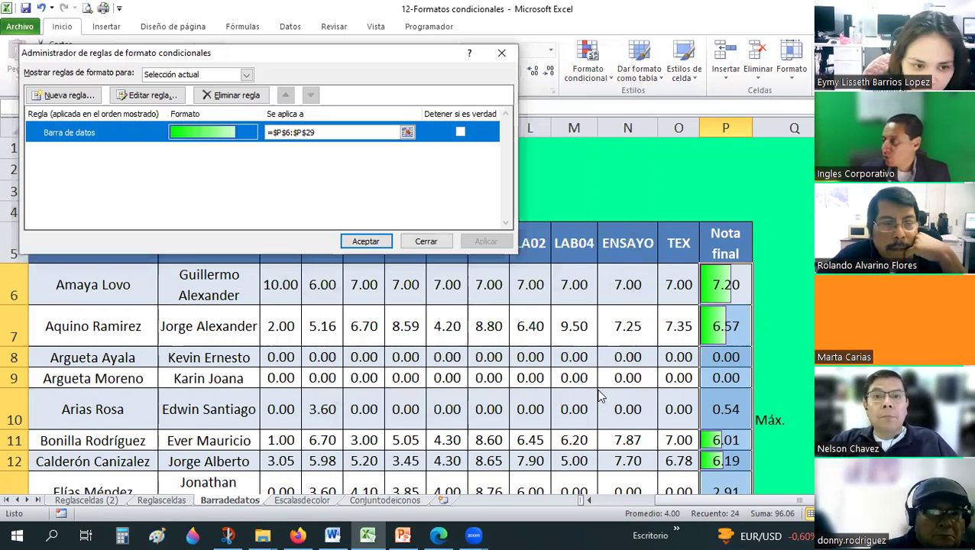
left_click(600, 394)
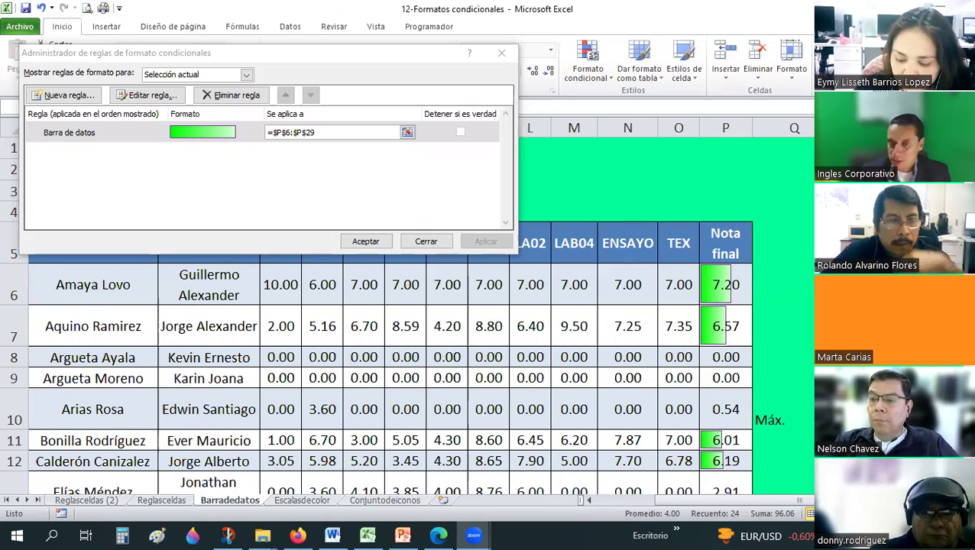
left_click(432, 243)
left_click(406, 319)
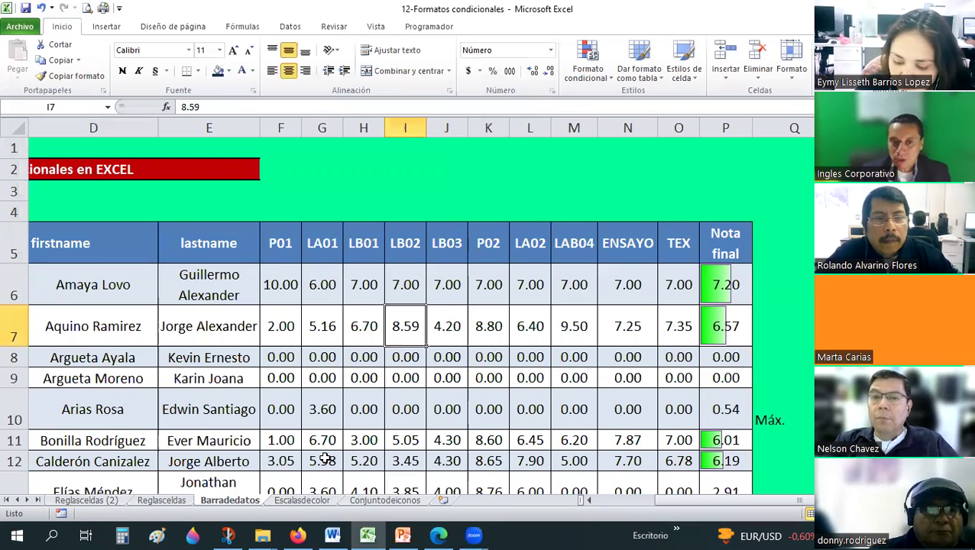
left_click(305, 501)
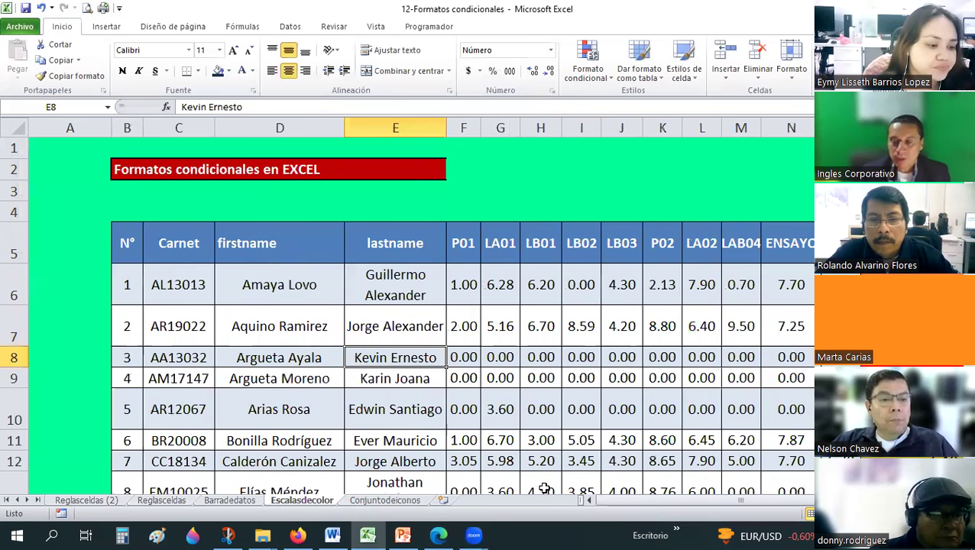
scroll(737, 492, "right", 1)
scroll(405, 321, "down", 1)
left_click_drag(795, 252, 795, 489)
left_click(611, 83)
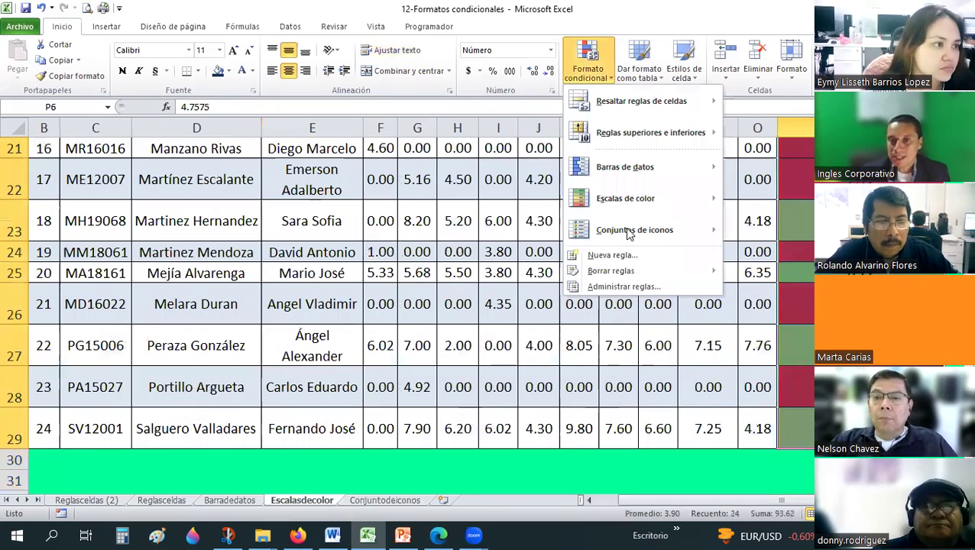
left_click(616, 287)
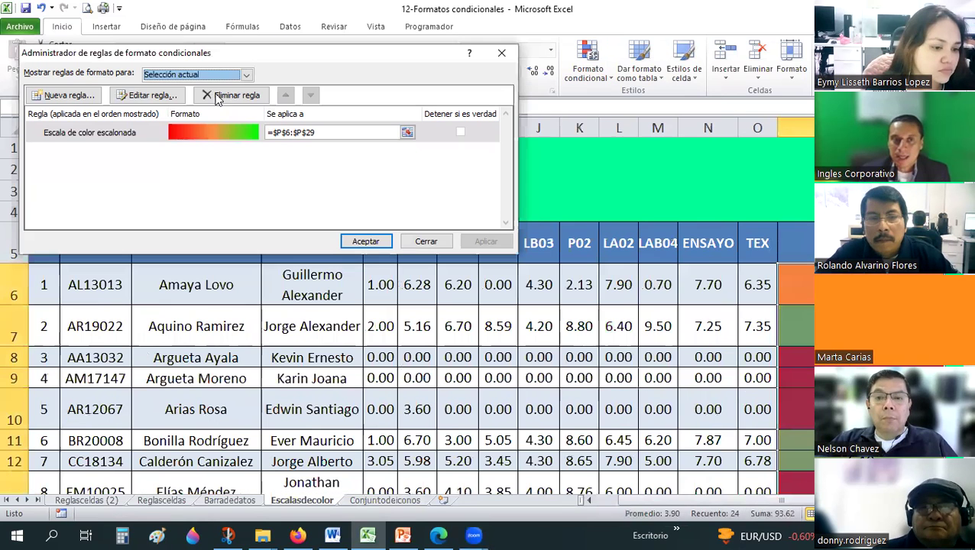
left_click(367, 241)
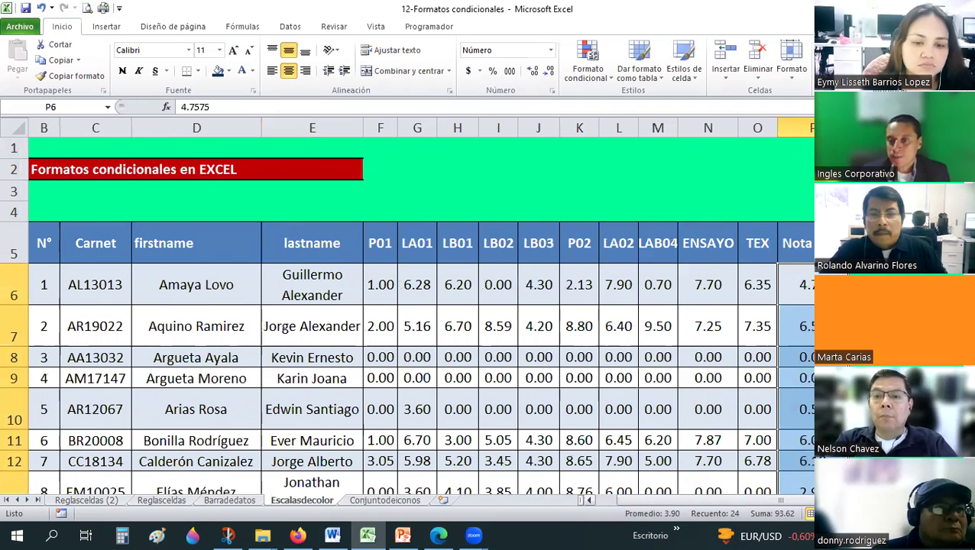
scroll(458, 344, "right", 3)
left_click(229, 501)
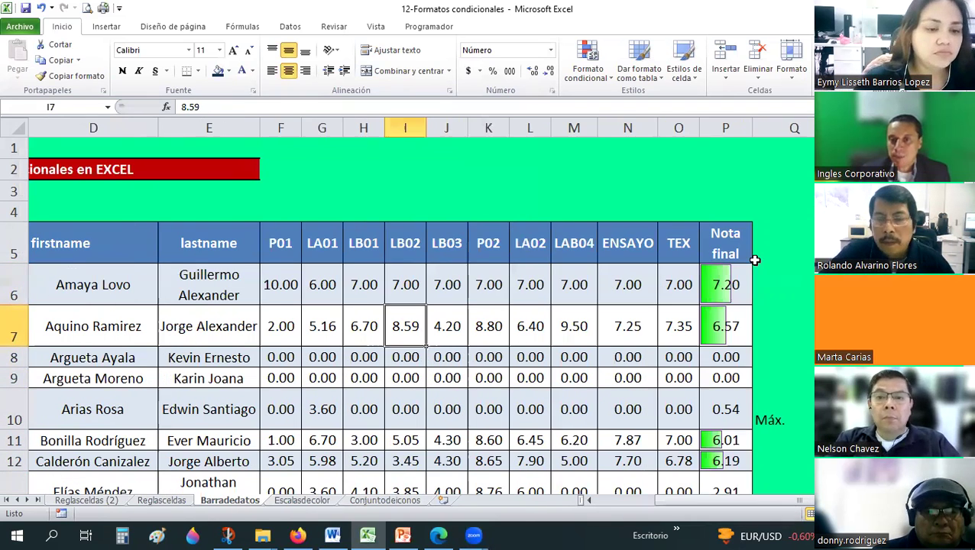
left_click_drag(754, 125, 879, 125)
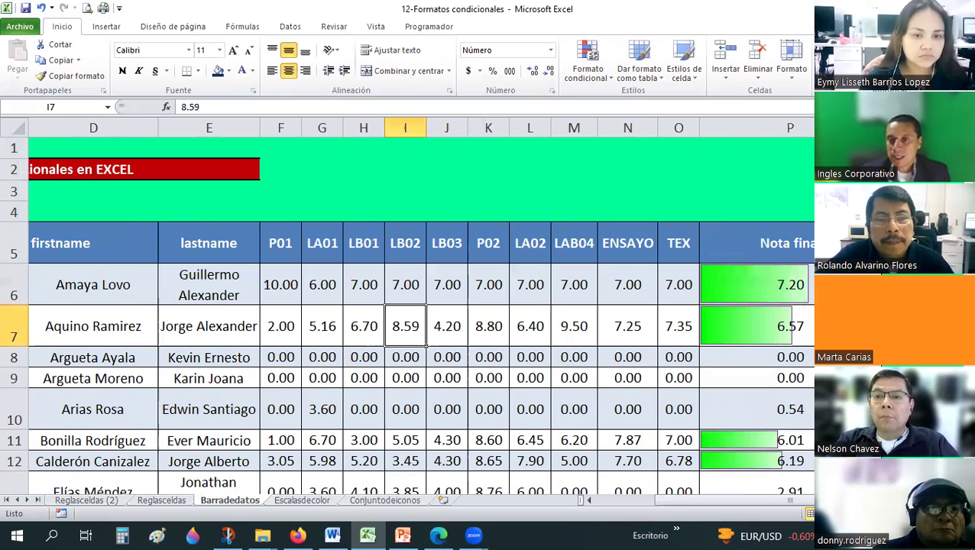
scroll(809, 283, "down", 2)
scroll(790, 223, "down", 1)
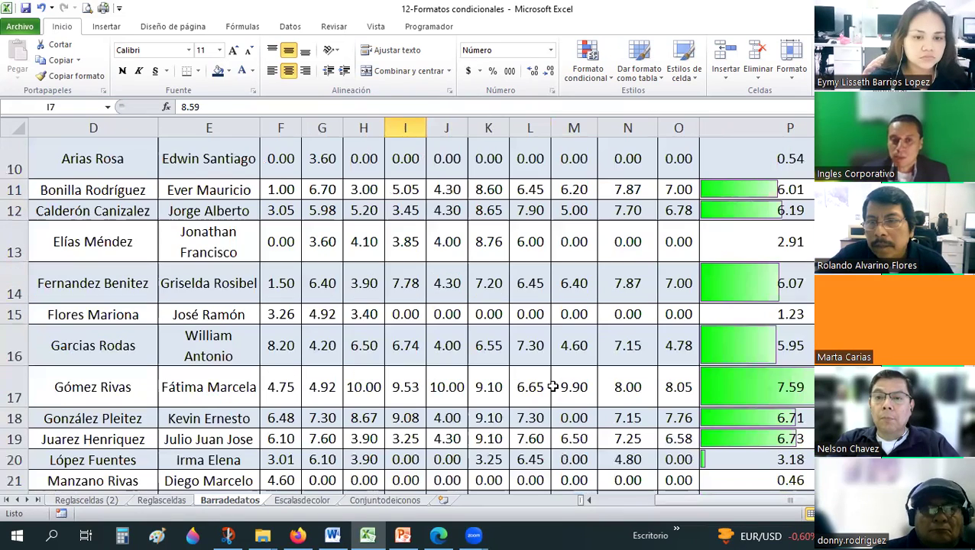
left_click(288, 500)
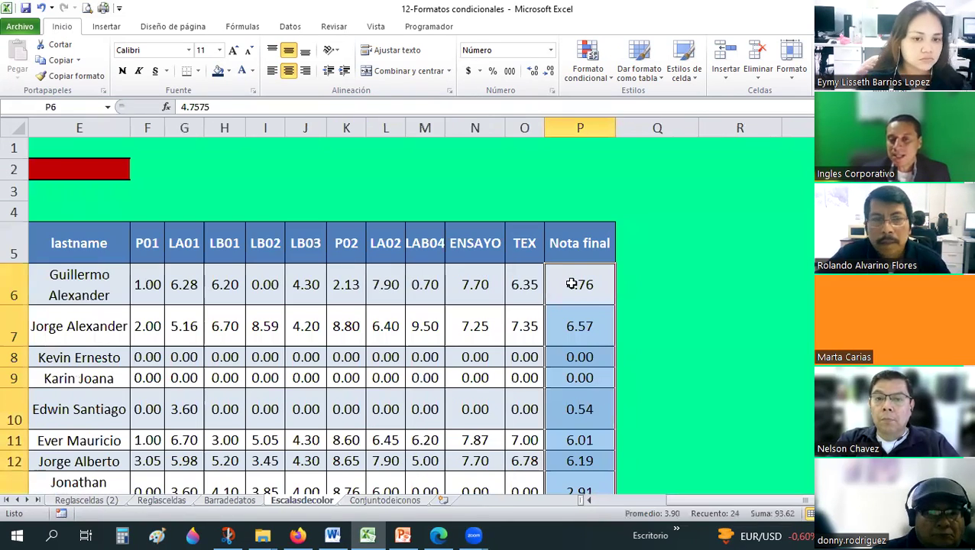
scroll(579, 284, "down", 3)
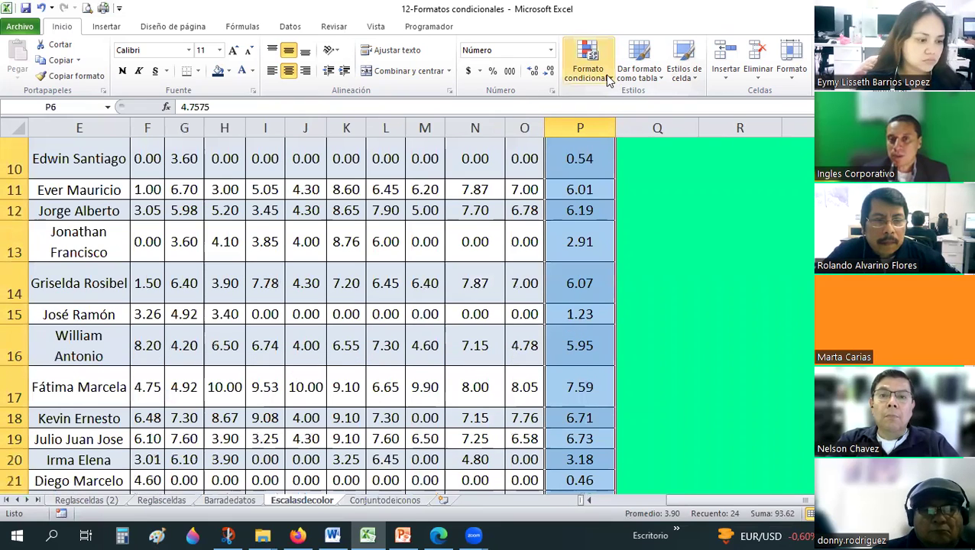
left_click(588, 73)
mouse_move(625, 197)
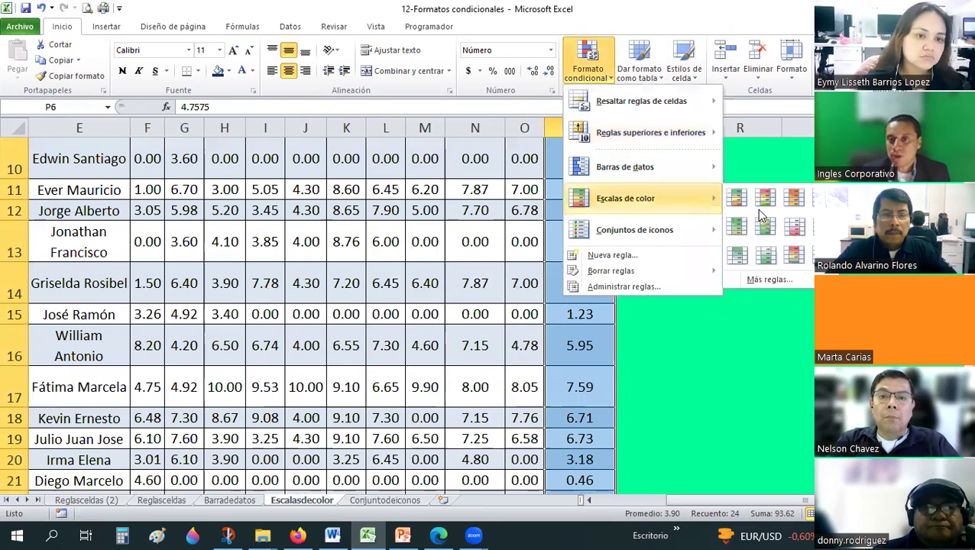
left_click(764, 200)
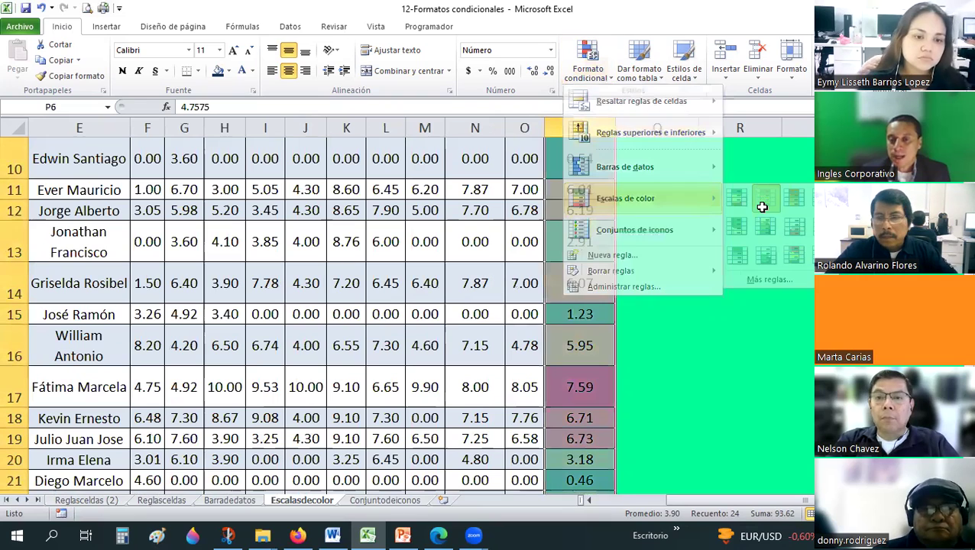
scroll(594, 274, "down", 2)
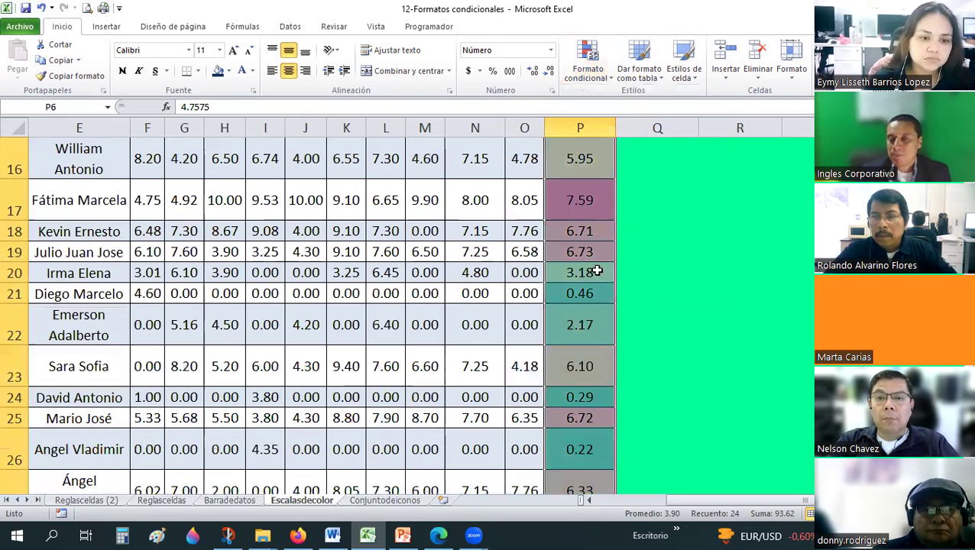
scroll(597, 271, "down", 2)
scroll(597, 271, "up", 5)
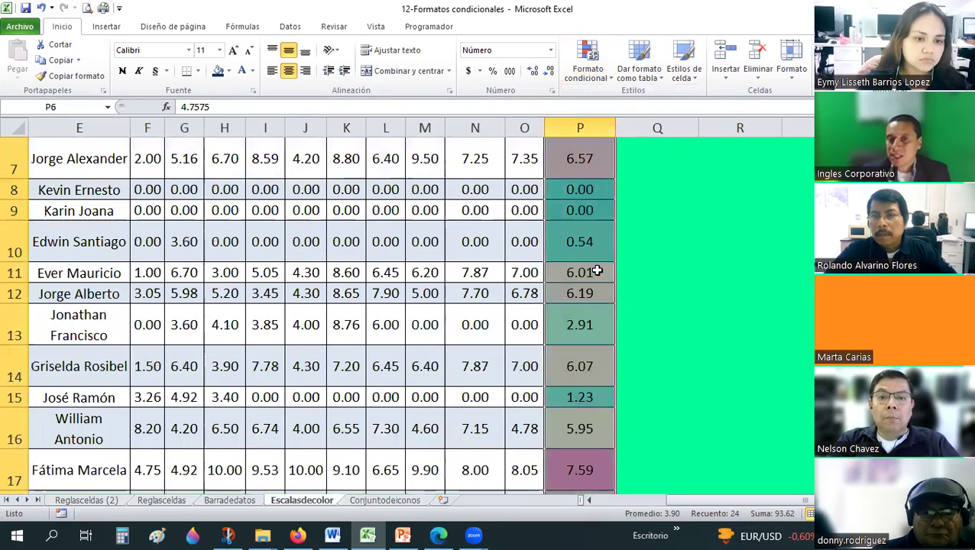
scroll(599, 282, "up", 2)
scroll(601, 291, "down", 4)
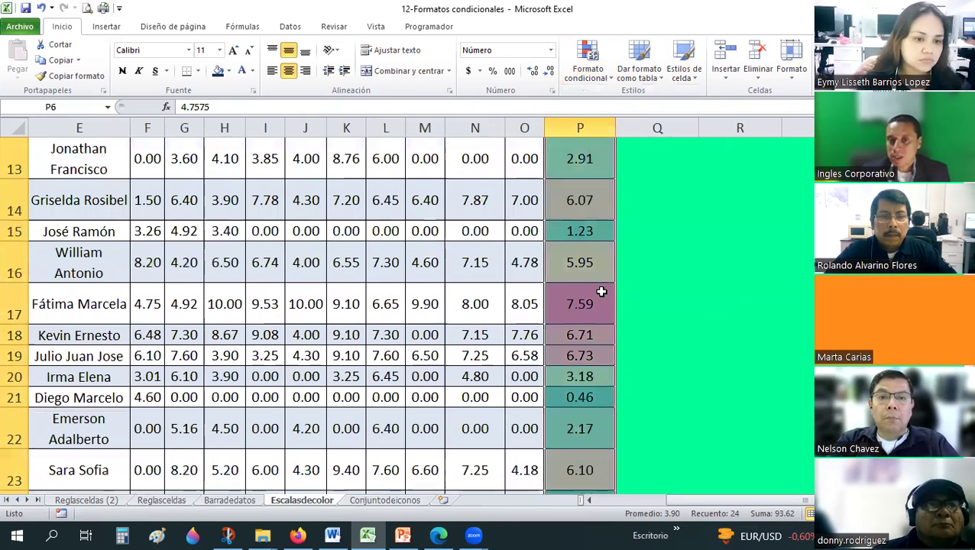
scroll(601, 291, "down", 2)
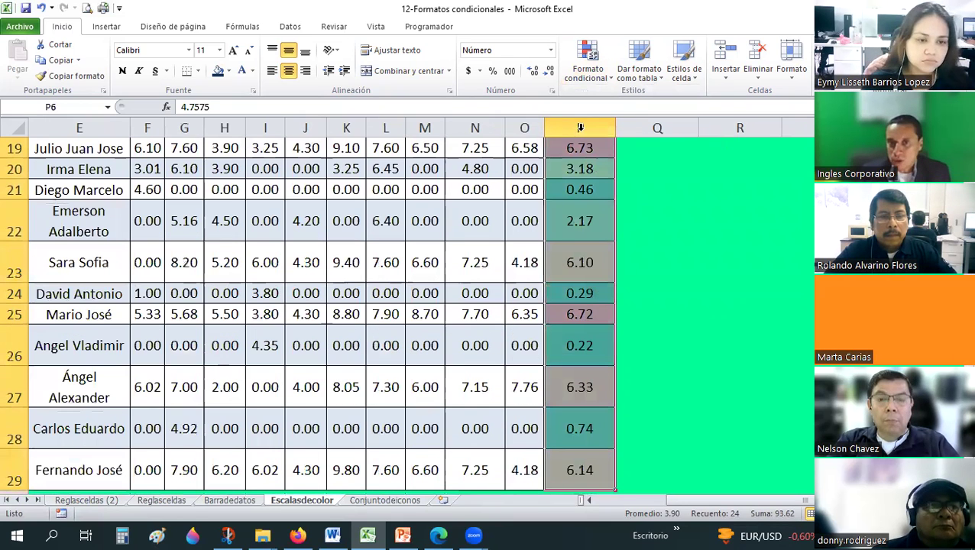
- Set the colour scale's minimum, midpoint and maximum types to Número
left_click(593, 72)
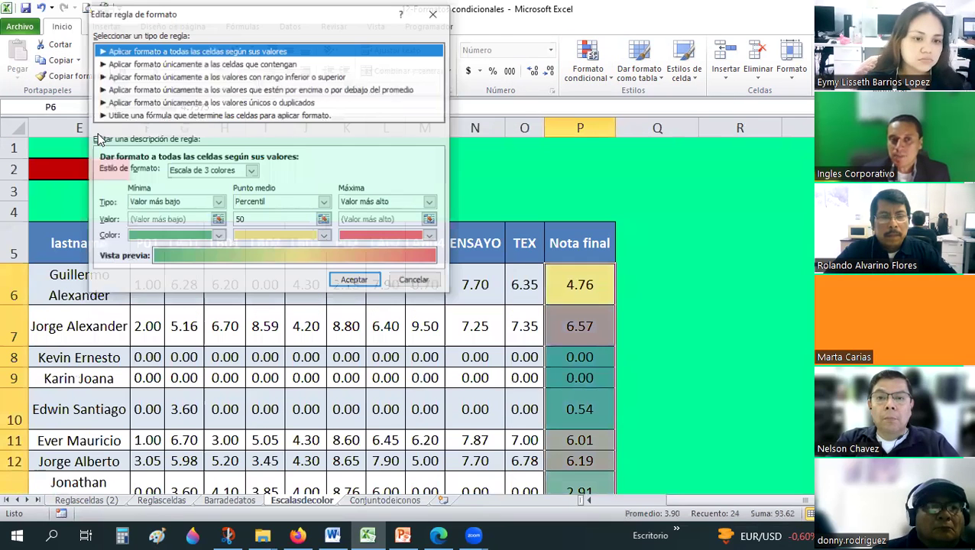
left_click_drag(221, 14, 571, 16)
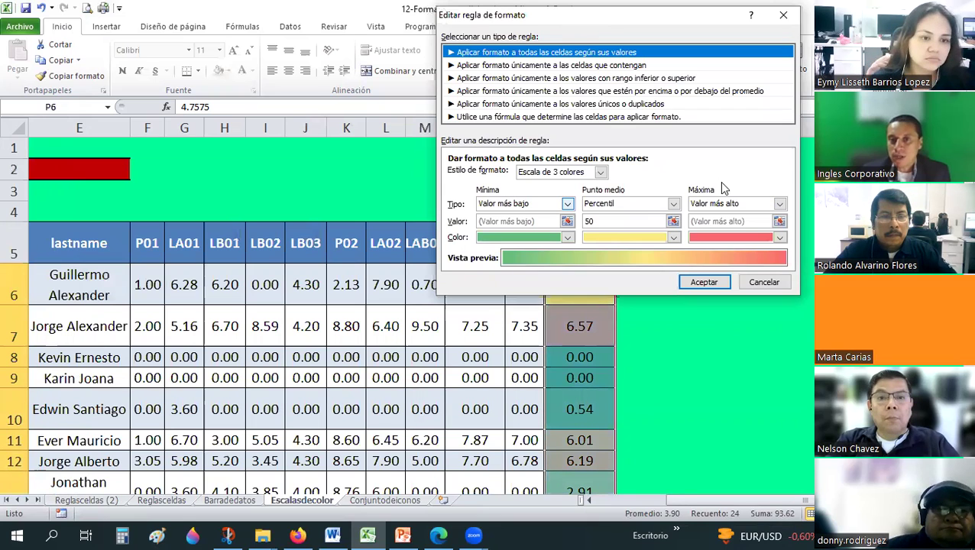
left_click(566, 204)
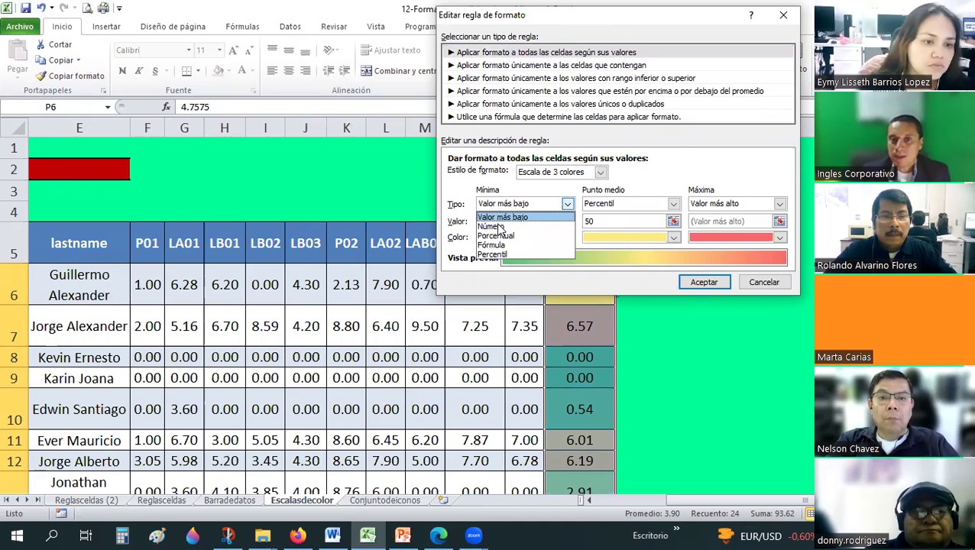
left_click(561, 188)
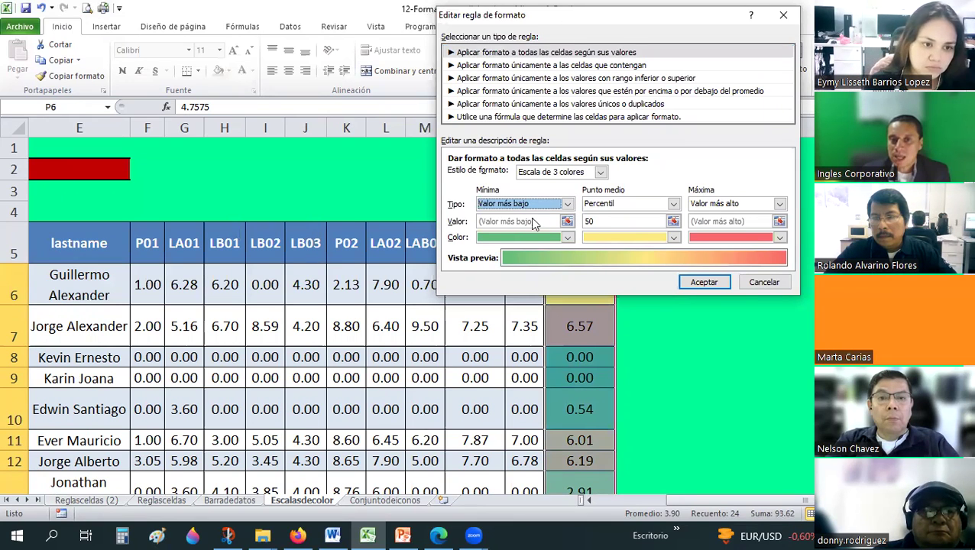
key("Down")
left_click(626, 203)
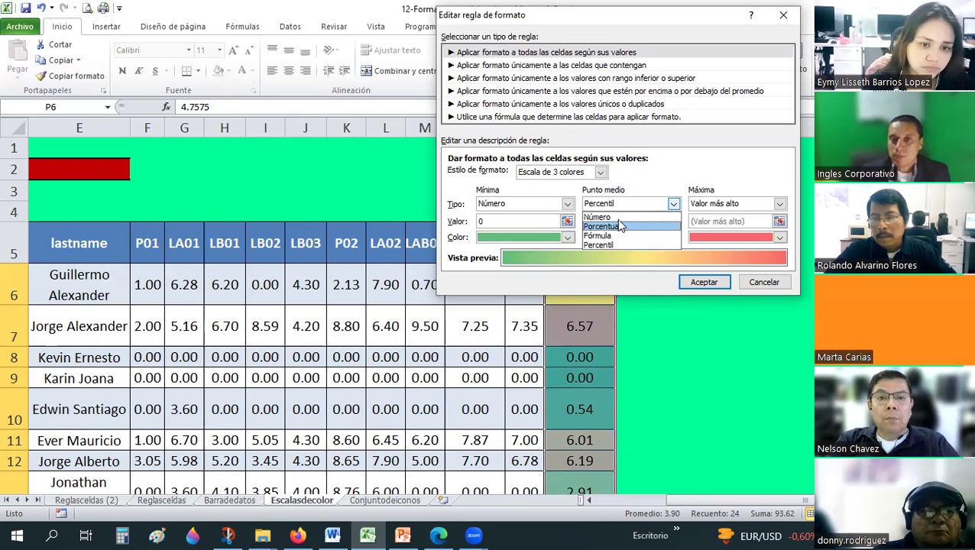
left_click(600, 217)
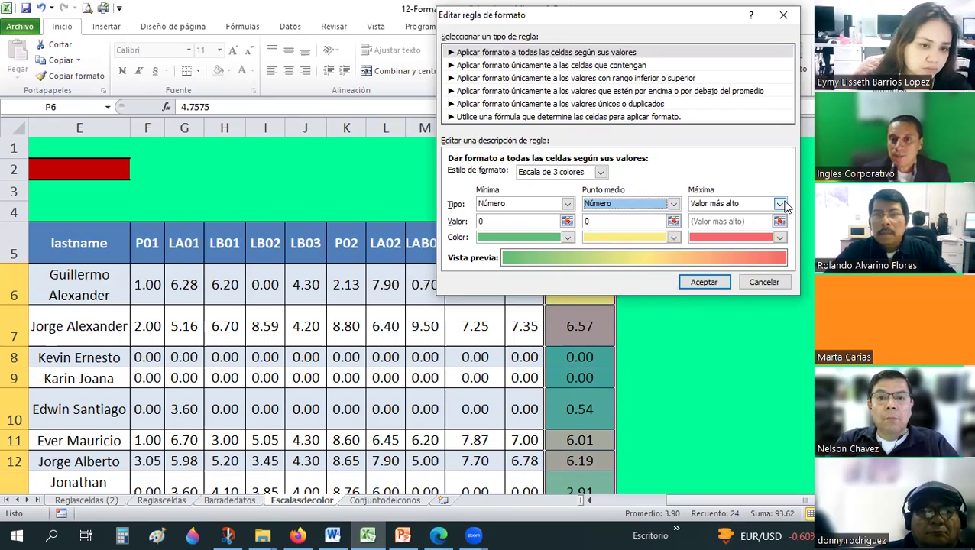
left_click(725, 204)
left_click(483, 220)
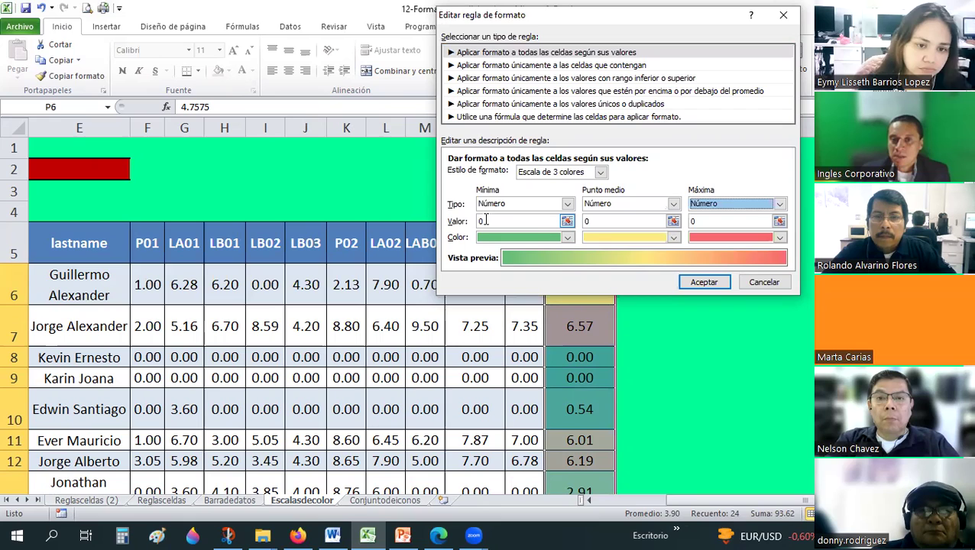
- Enter thresholds 1, 4 and 10, keep the 3-colour scale style, and confirm
left_click(525, 222)
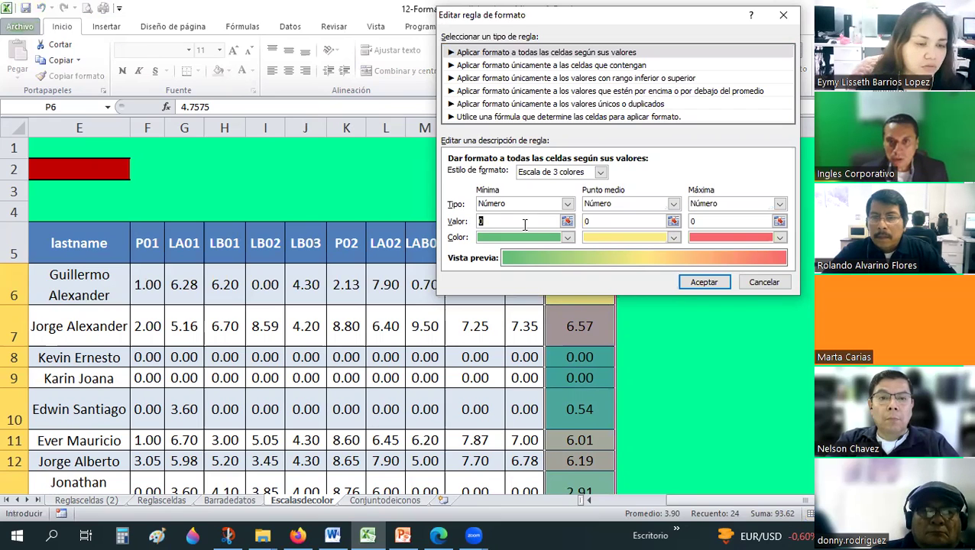
type("1")
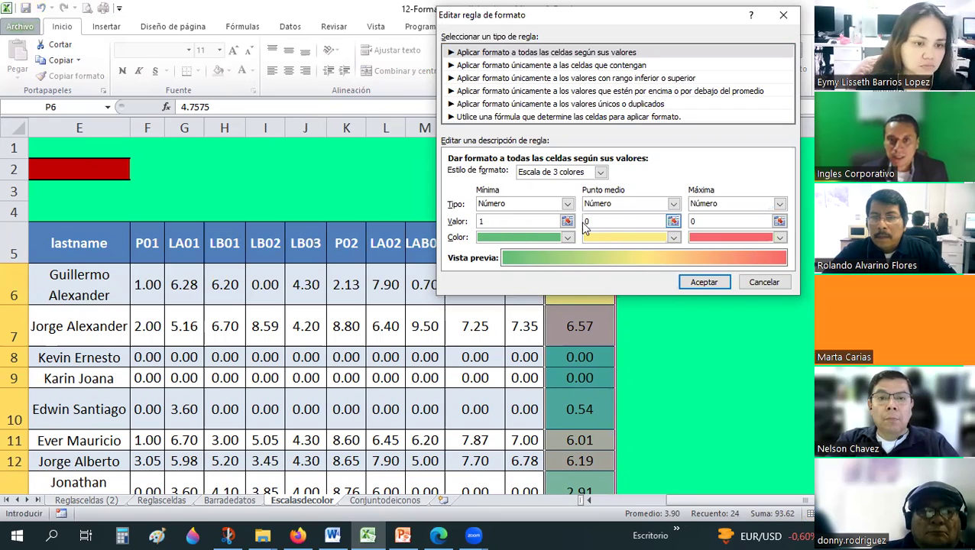
left_click(585, 227)
type("4")
left_click(690, 221)
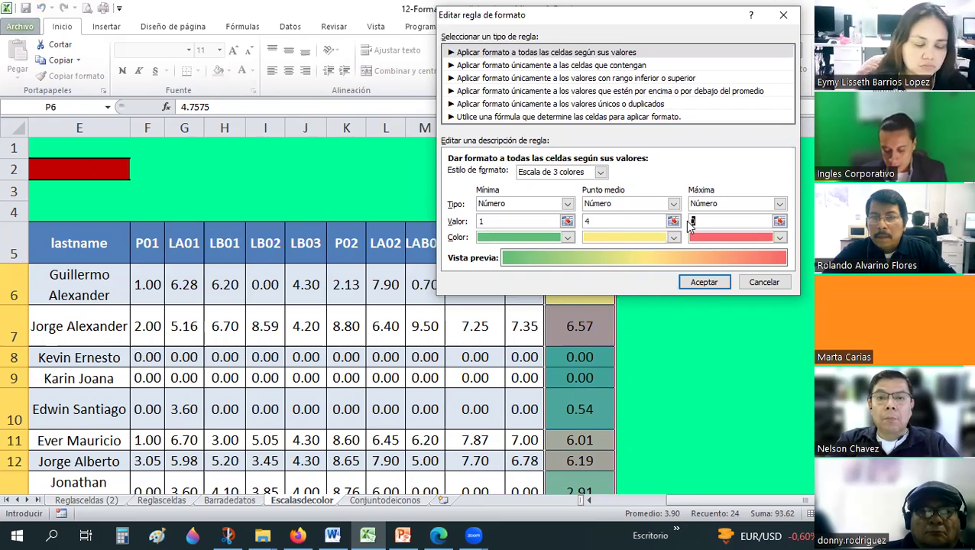
type("10")
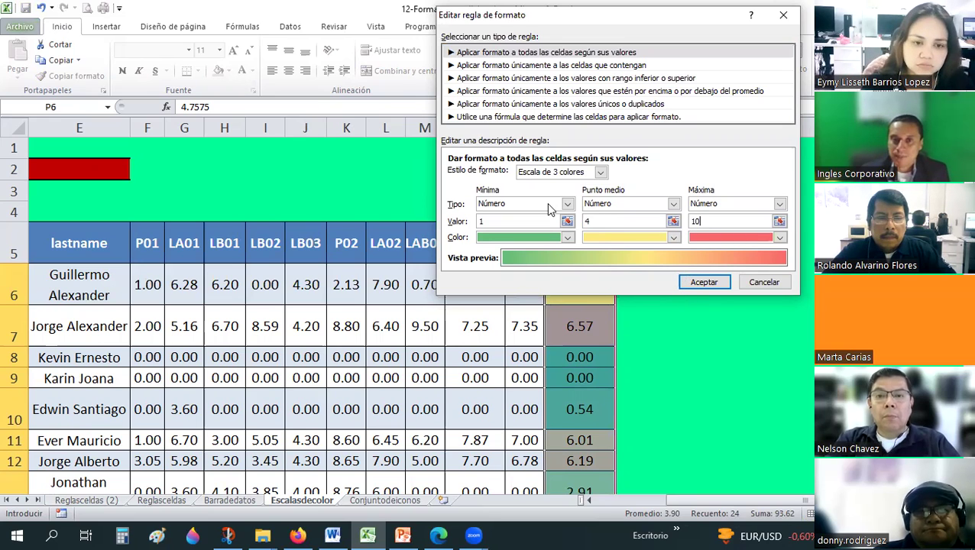
left_click(600, 172)
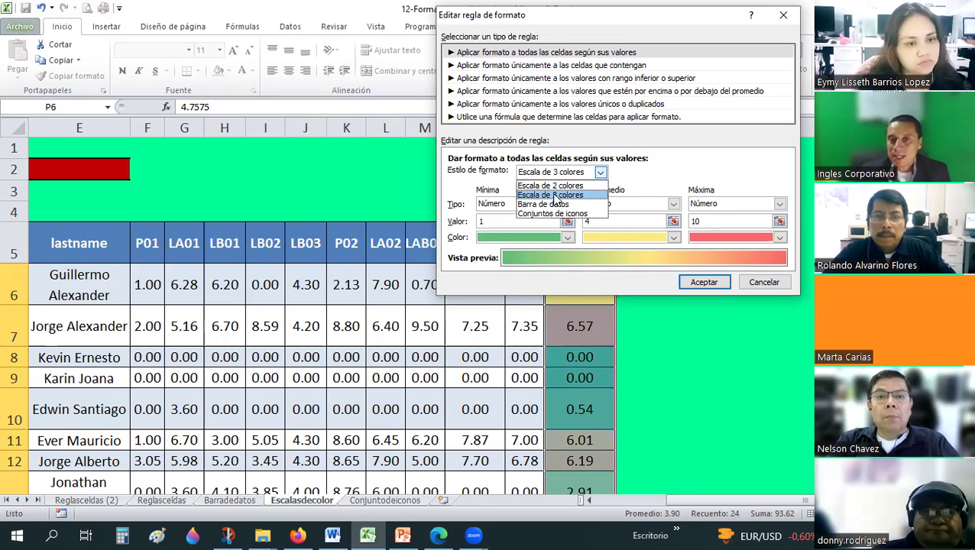
left_click(714, 285)
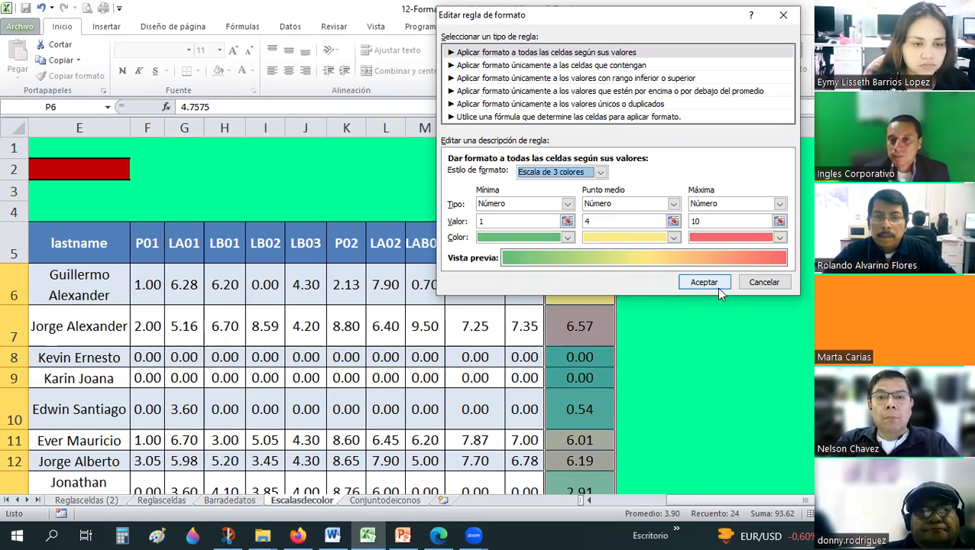
key("Return")
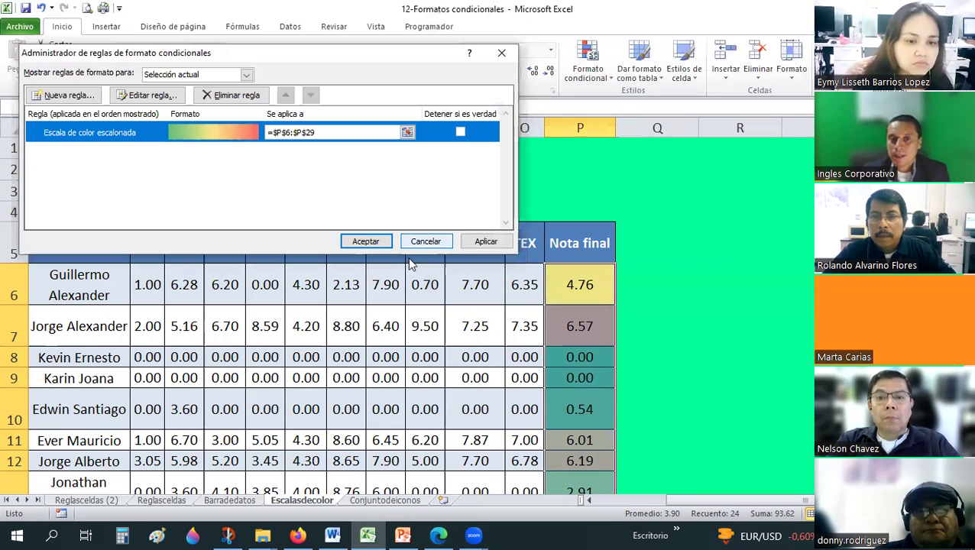
- Apply the 1–4–10 colour scale and widen the Nota final column
left_click(376, 240)
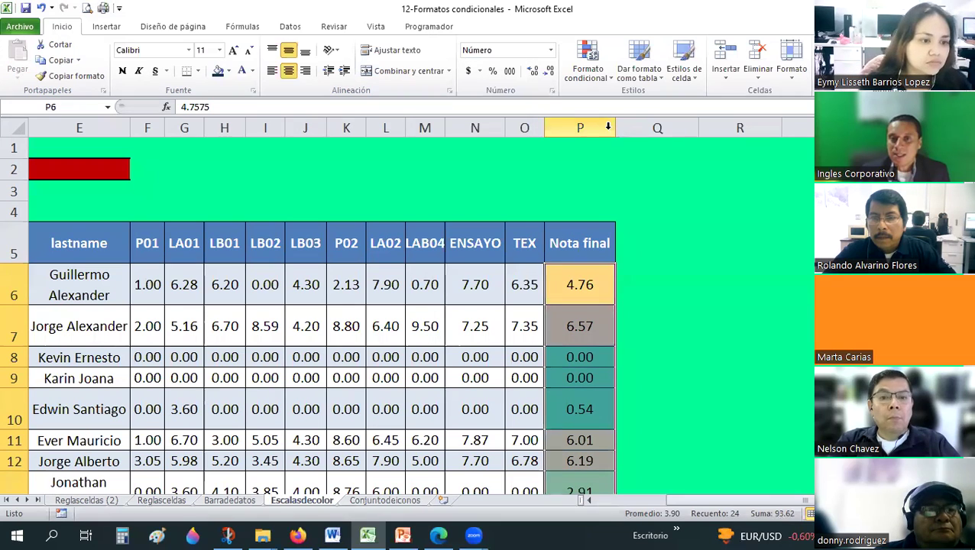
left_click_drag(615, 127, 706, 130)
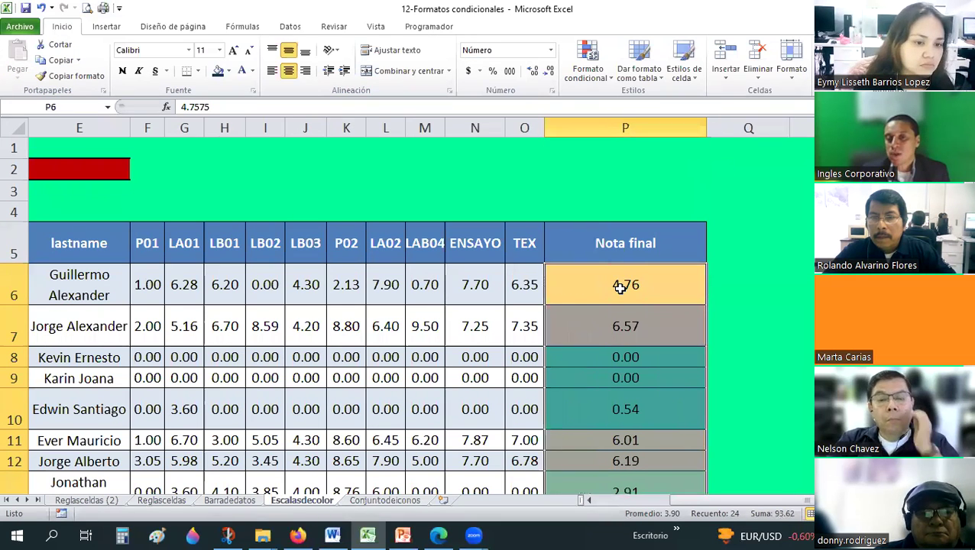
scroll(624, 287, "down", 1)
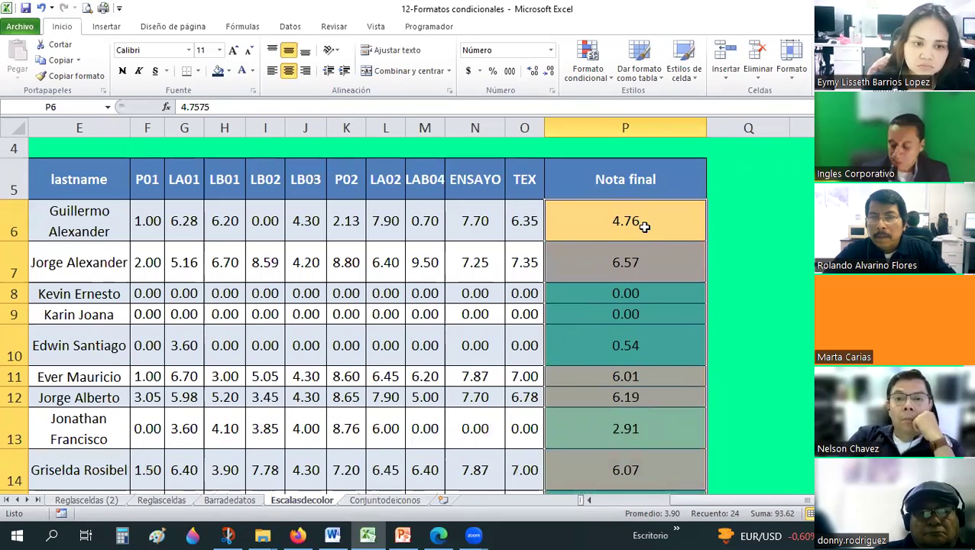
- Test test grades 10, 1 and 3 in P6, undoing each to restore 4.76
type("10")
key("Return")
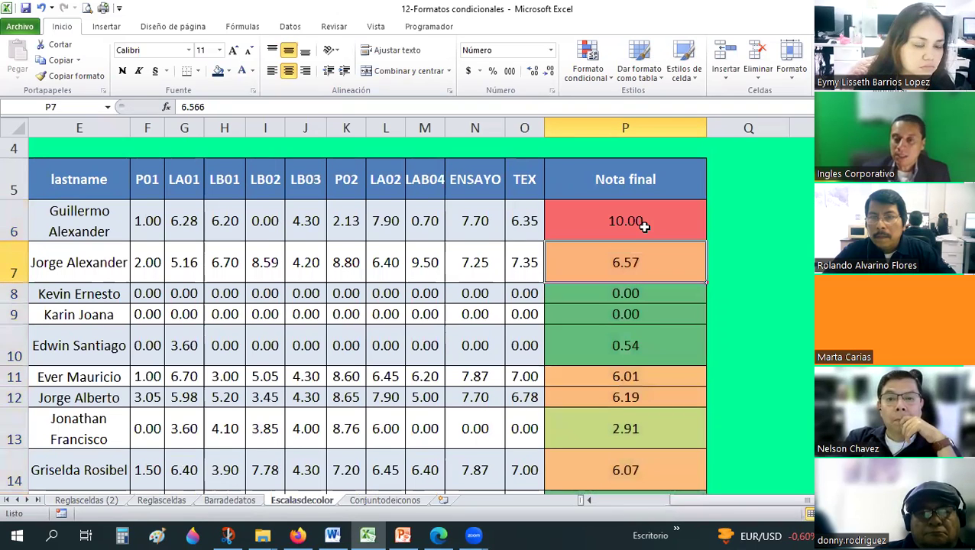
left_click(644, 226)
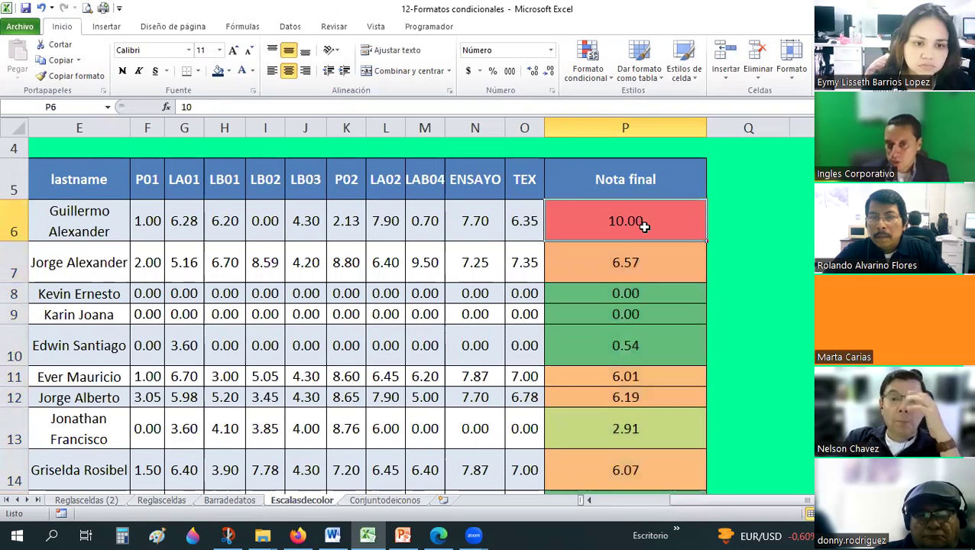
key("ctrl+z")
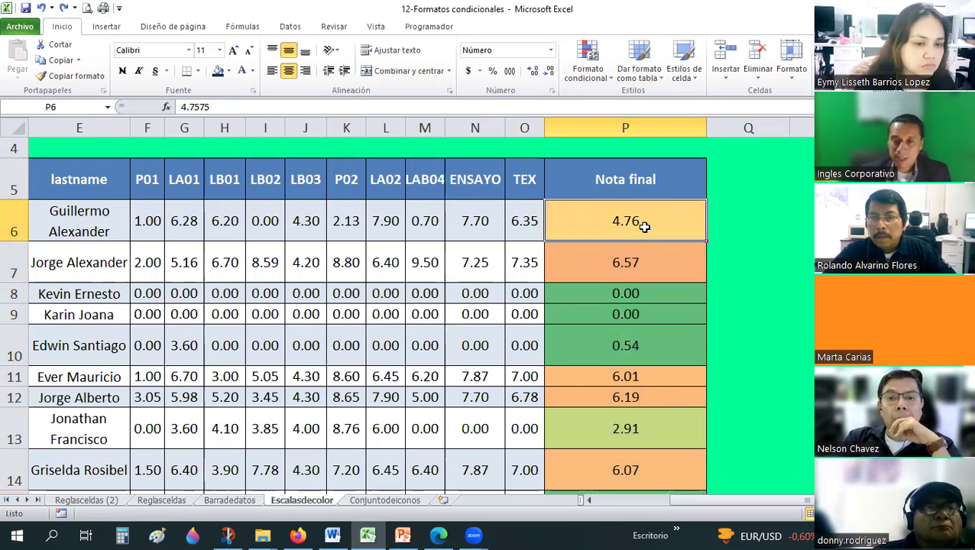
type("1")
key("Return")
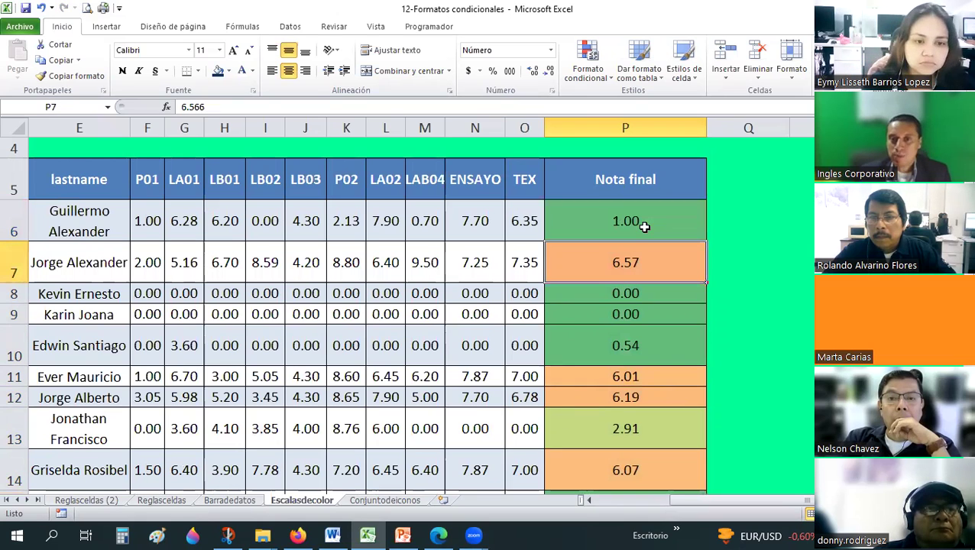
left_click(644, 227)
key("ctrl+z")
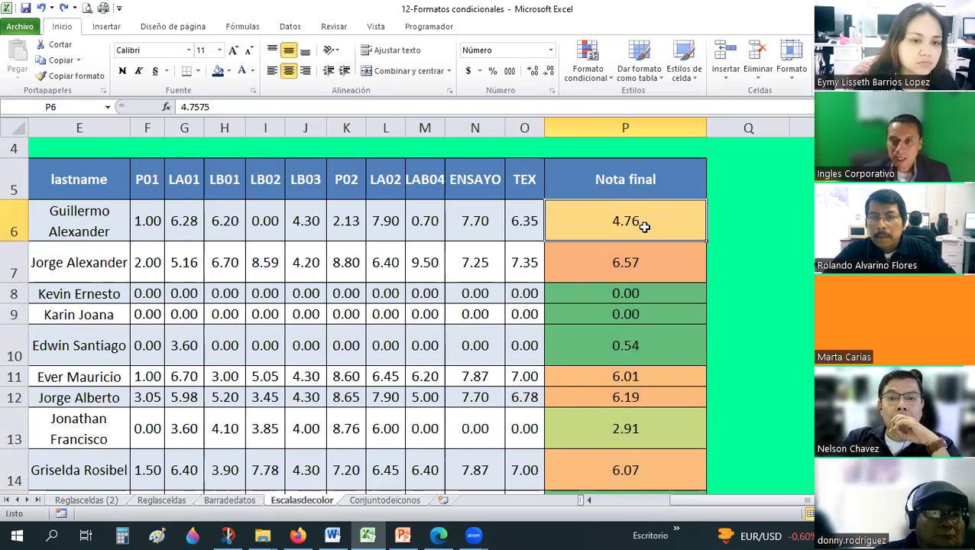
type("3")
key("Return")
key("Down")
key("Down")
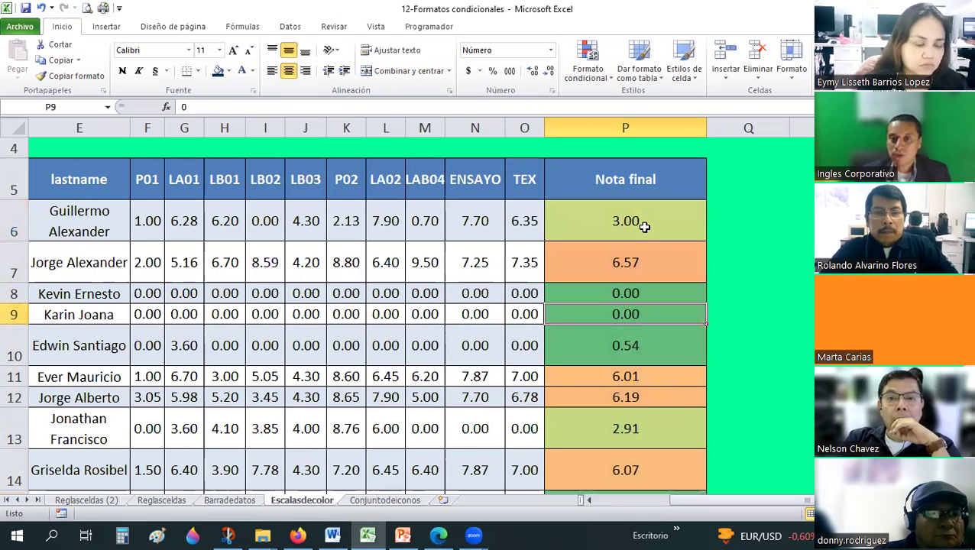
left_click(644, 227)
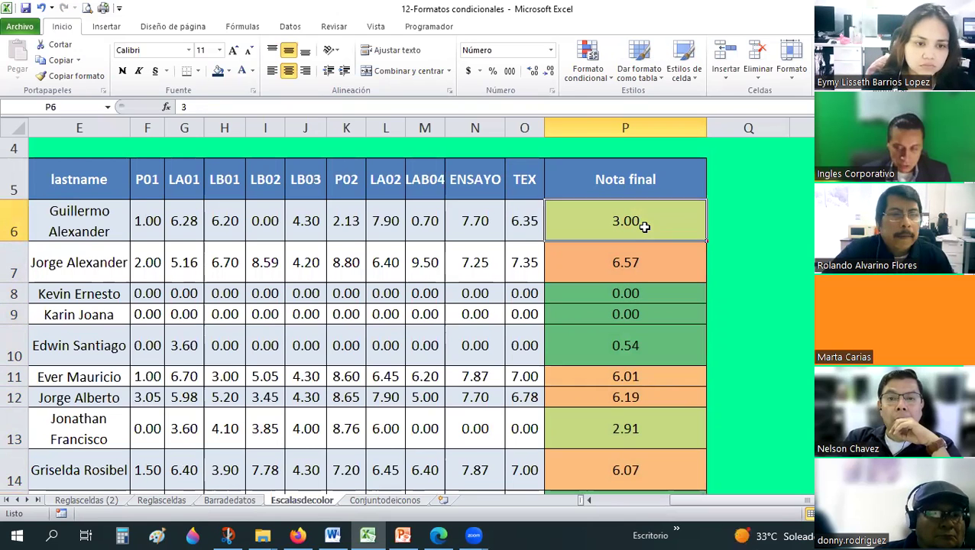
key("ctrl+z")
key("Return")
key("Down")
key("Down")
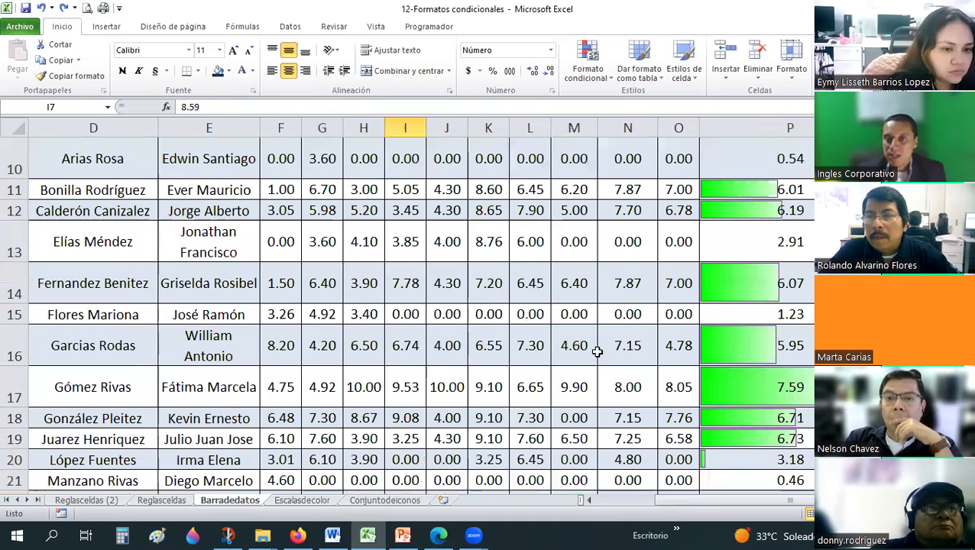
- Switch to the Barradedatos sheet and back to Escalasdecolor
left_click(243, 500)
scroll(756, 268, "up", 3)
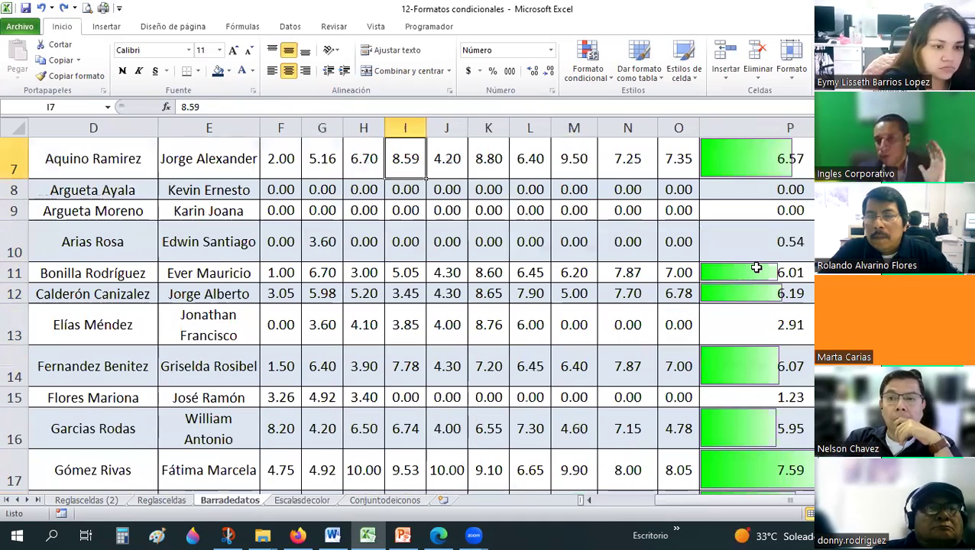
scroll(756, 267, "up", 3)
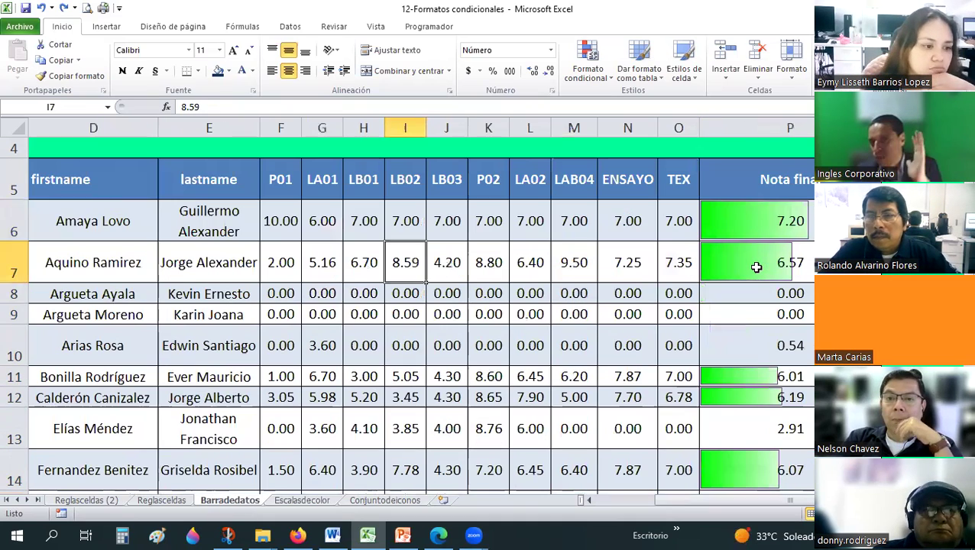
left_click(304, 500)
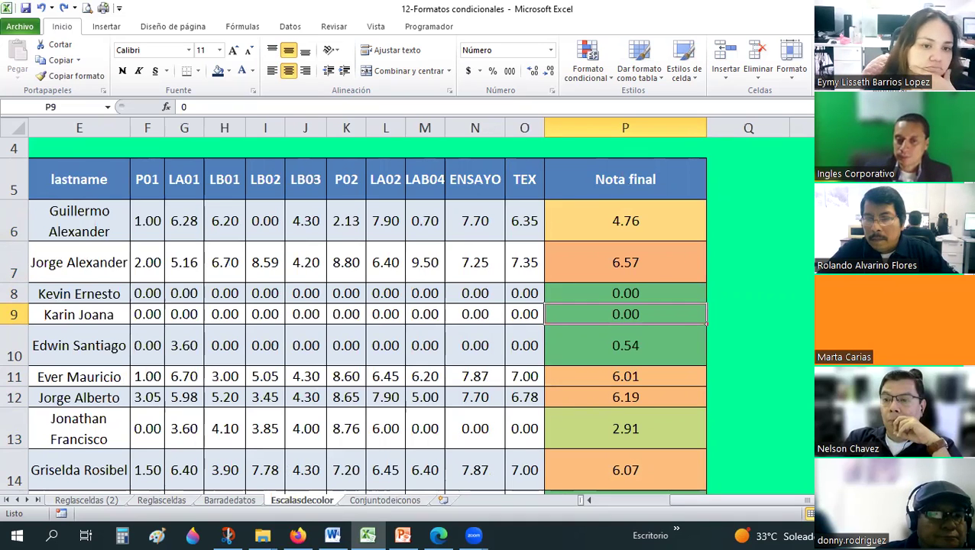
scroll(367, 321, "up", 1)
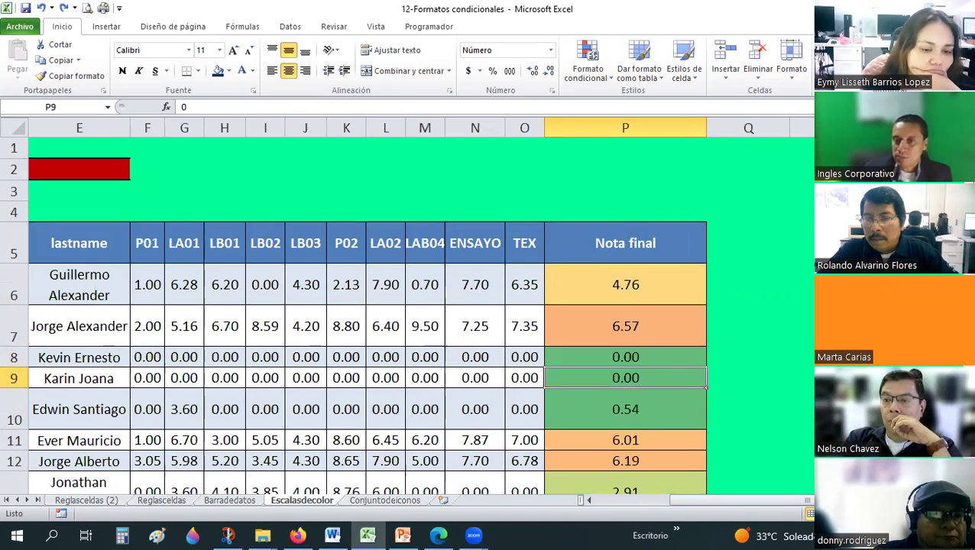
scroll(366, 320, "down", 2)
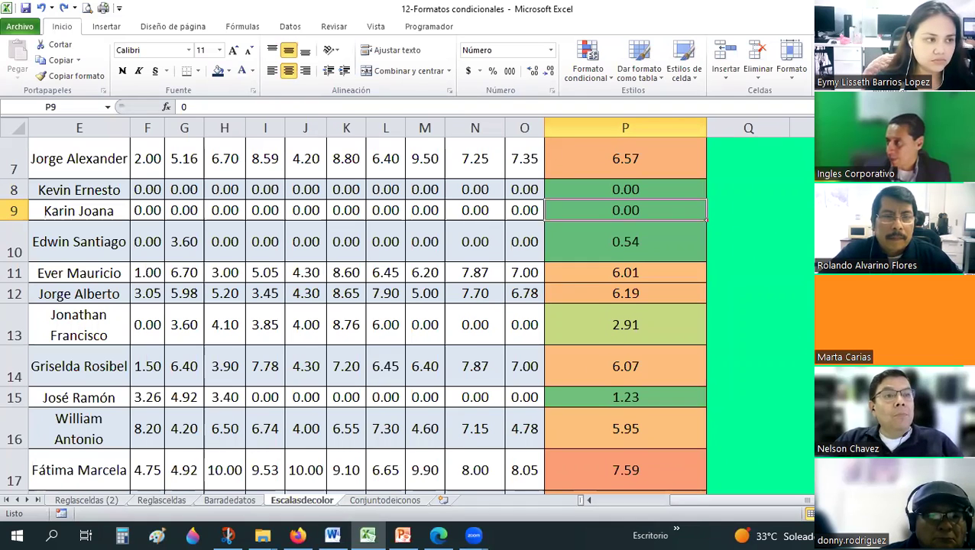
key("alt+Tab")
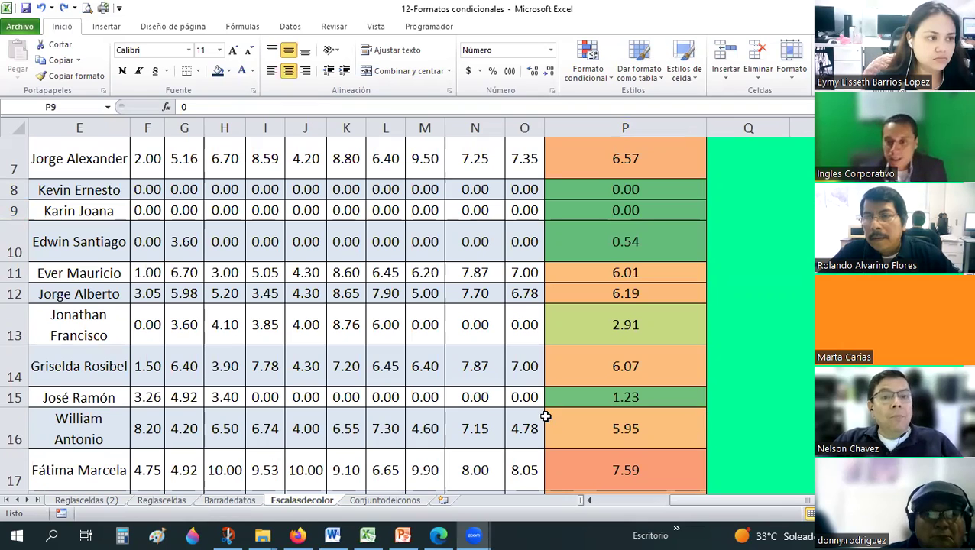
key("alt+Tab")
- Go to the Conjuntodeiconos sheet and select the Nota final grades P6:P29
left_click(405, 500)
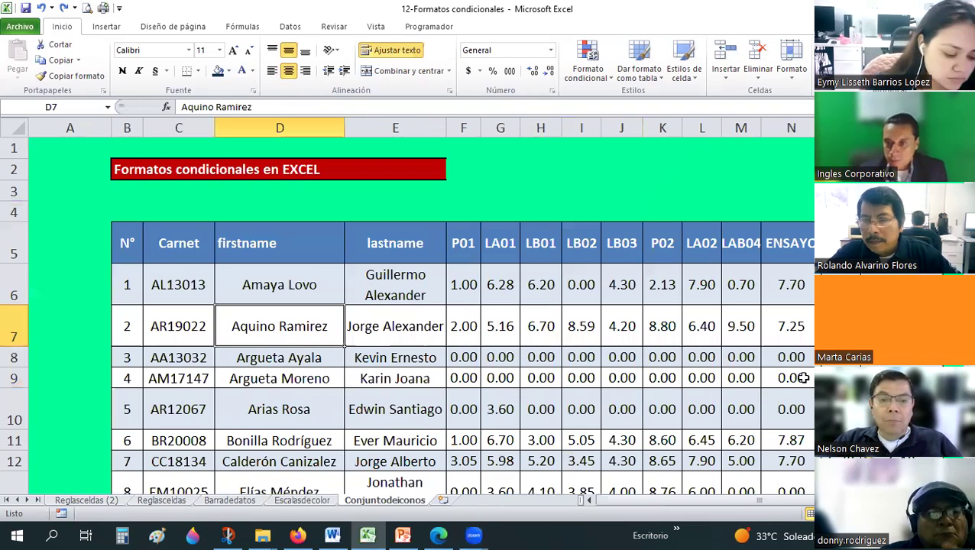
scroll(458, 321, "down", 3)
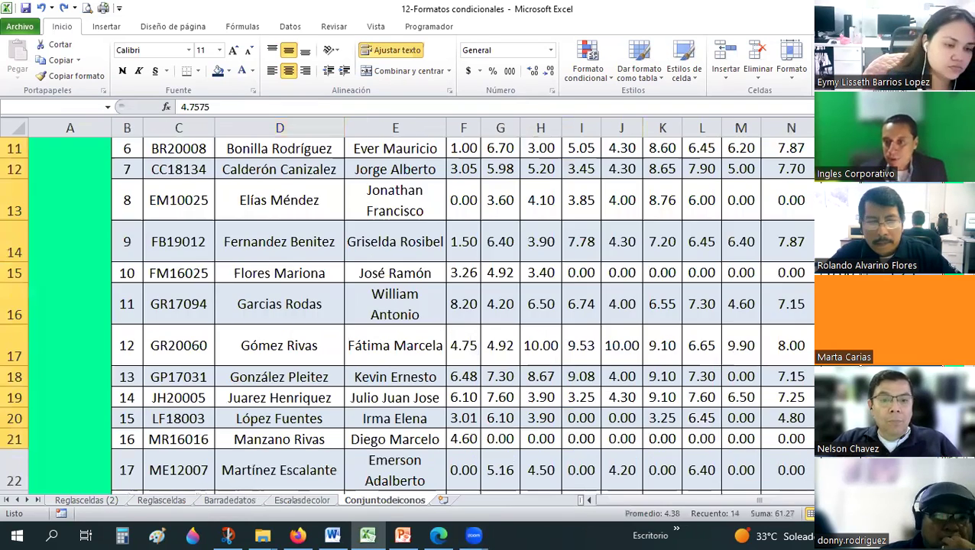
scroll(459, 321, "down", 2)
key("ctrl+shift+Down")
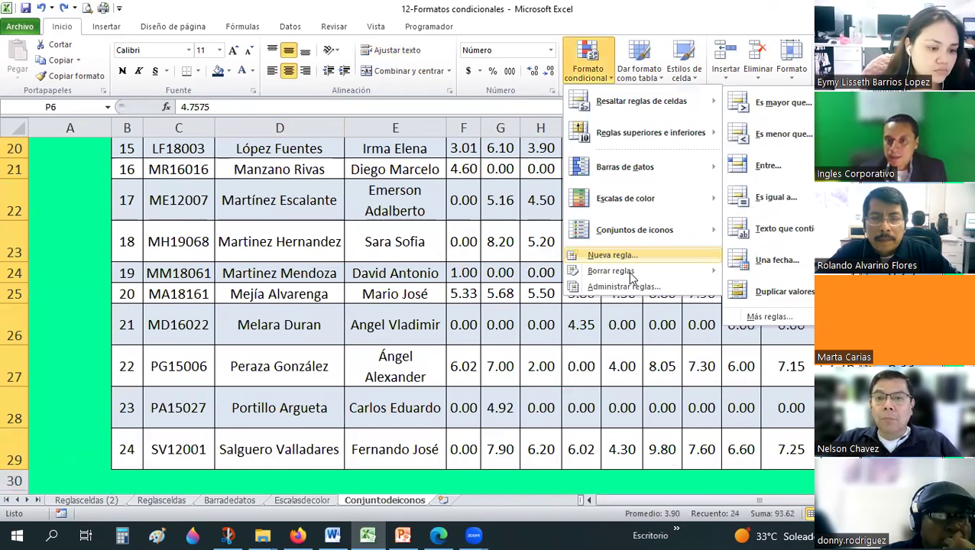
key("Escape")
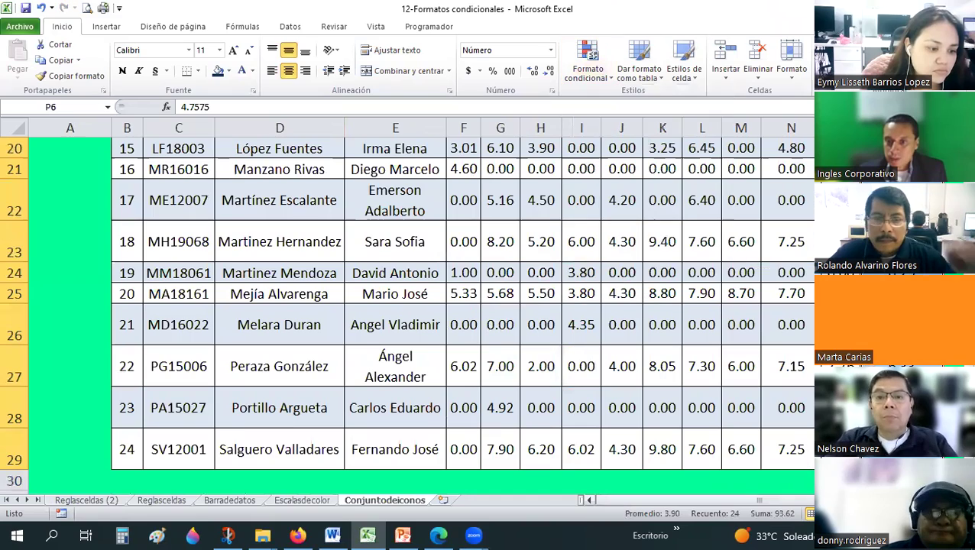
scroll(405, 306, "right", 1)
scroll(405, 305, "up", 6)
scroll(803, 225, "down", 1)
scroll(804, 224, "down", 5)
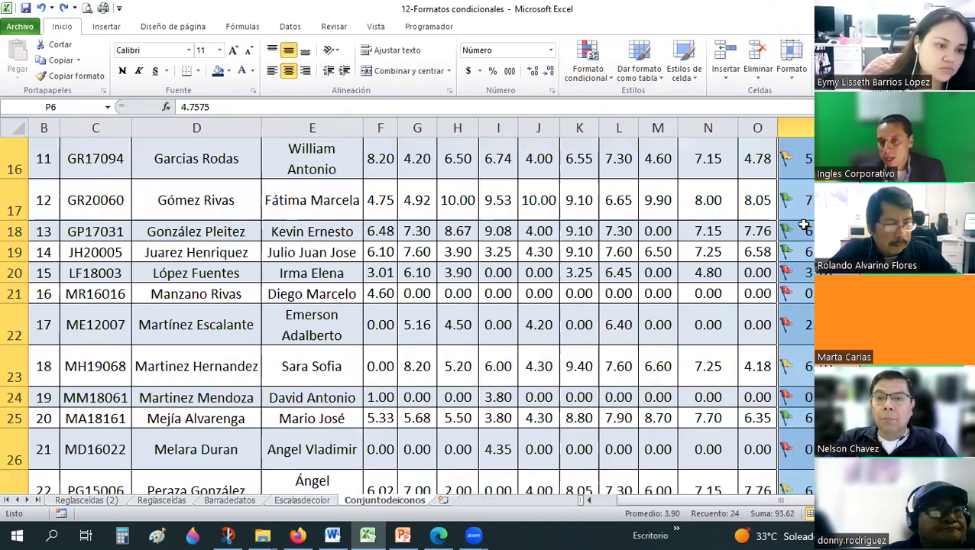
scroll(804, 225, "up", 1)
scroll(804, 225, "up", 3)
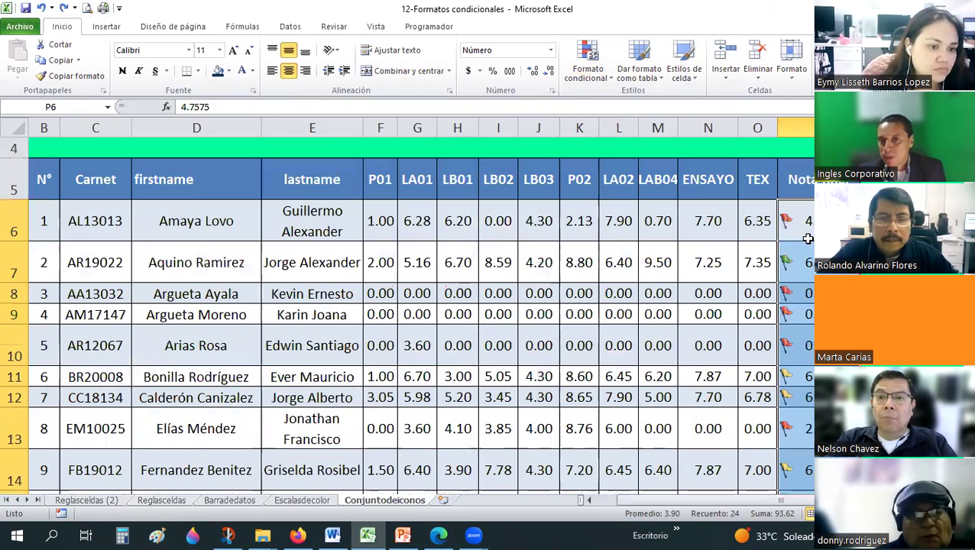
left_click(604, 77)
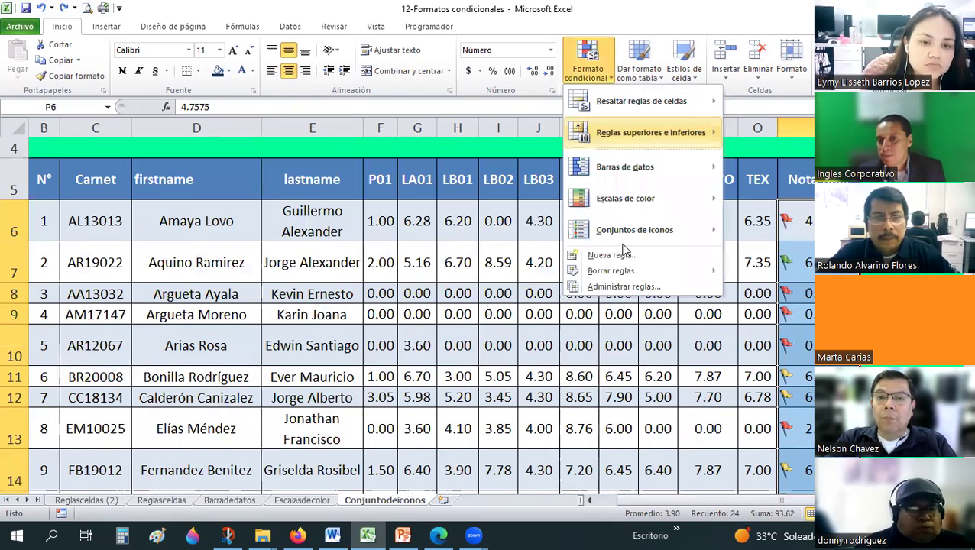
mouse_move(611, 271)
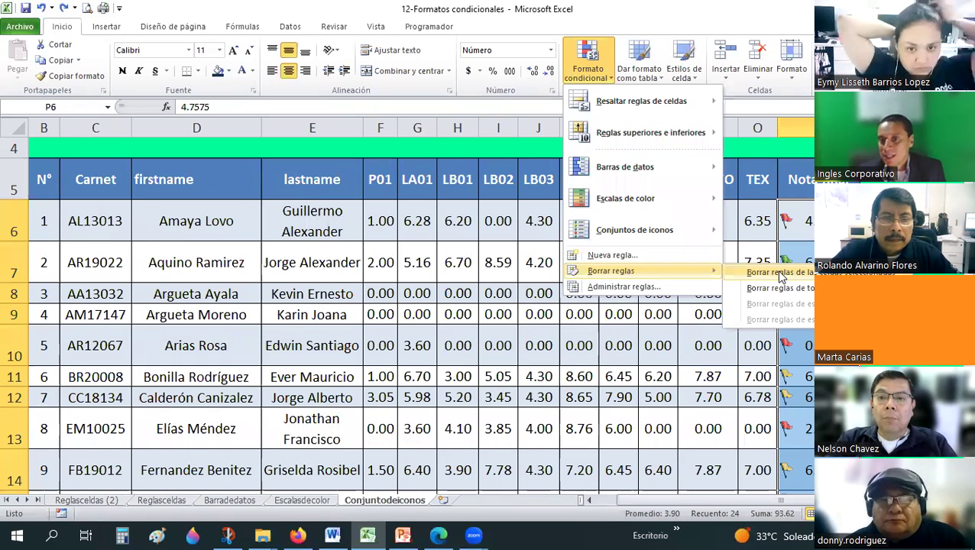
- Clear the old rules from P6:P29 and apply the three-flags icon set
left_click(781, 273)
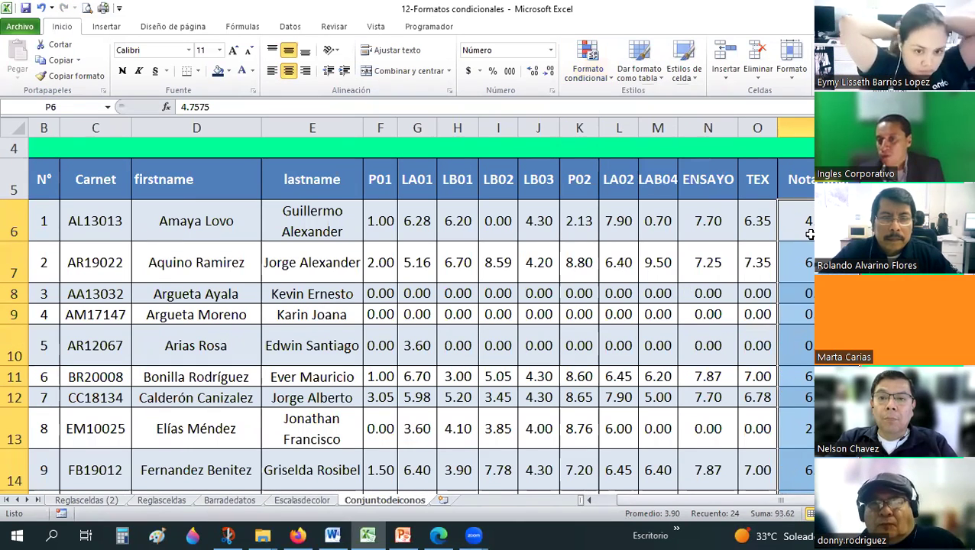
left_click(585, 79)
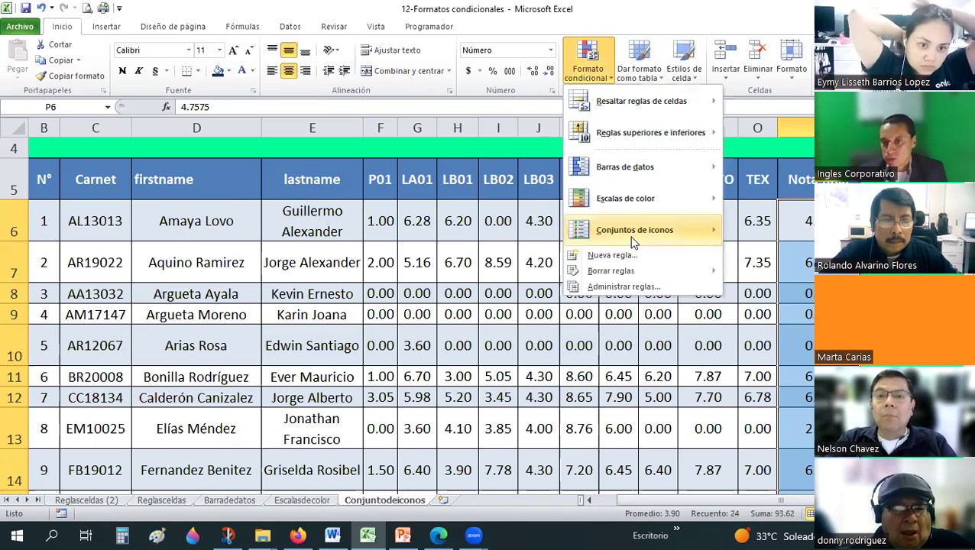
mouse_move(635, 230)
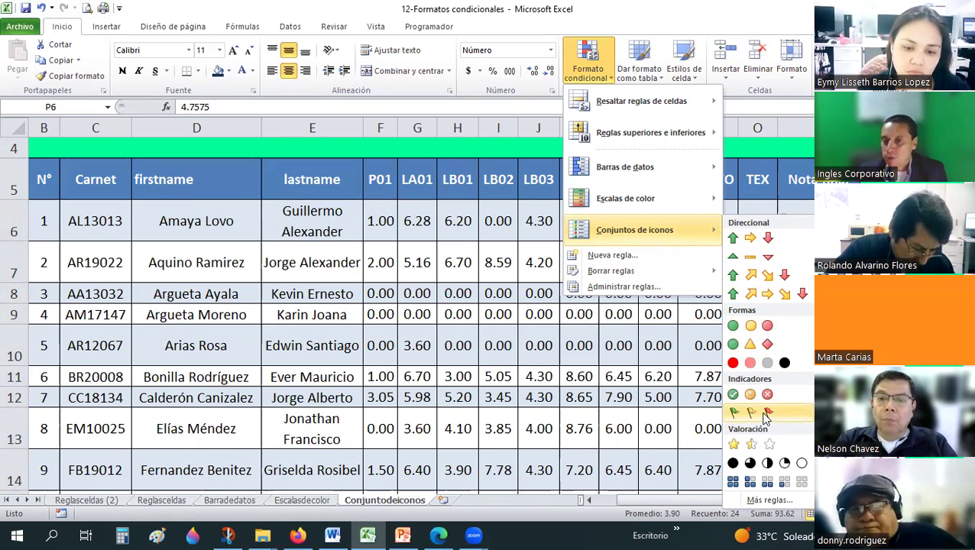
left_click(765, 415)
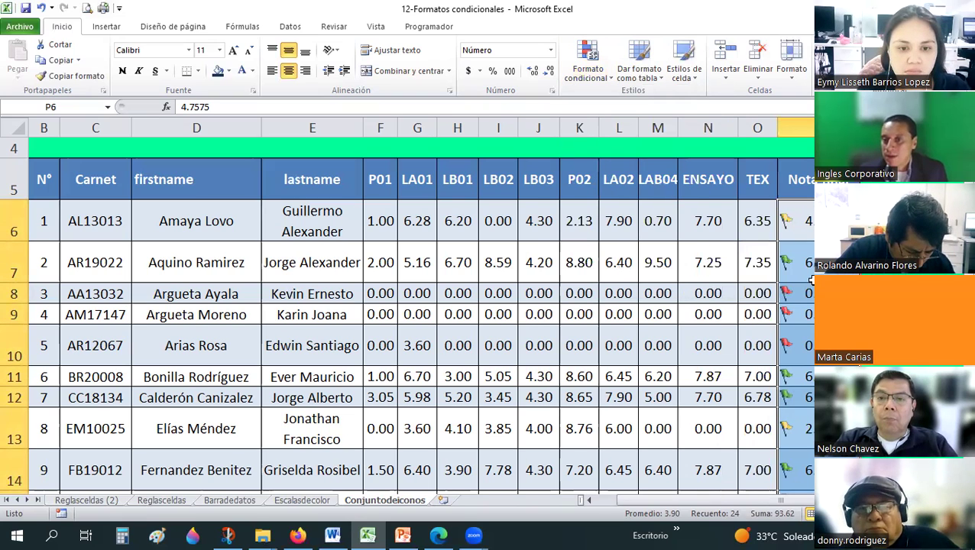
scroll(808, 357, "down", 2)
scroll(807, 357, "right", 2)
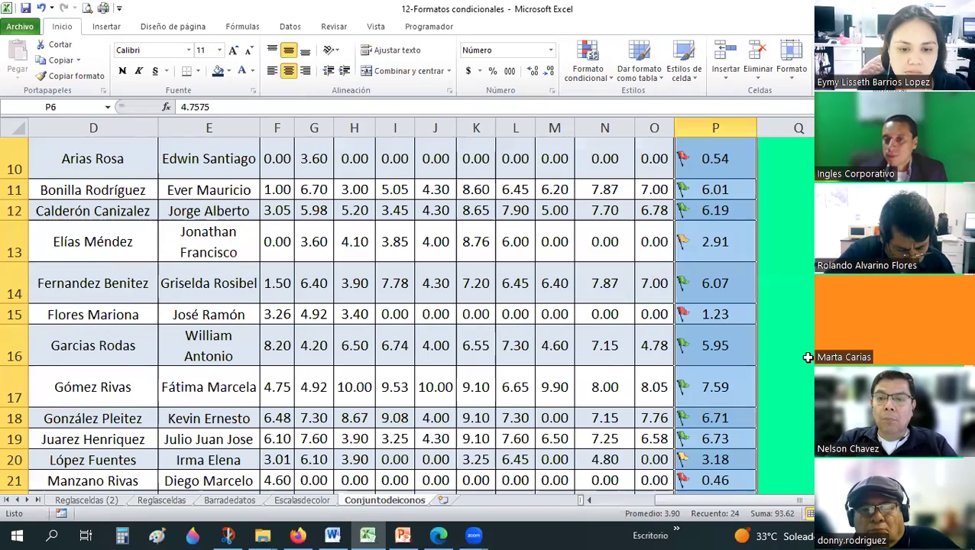
scroll(807, 357, "down", 3)
scroll(807, 356, "down", 2)
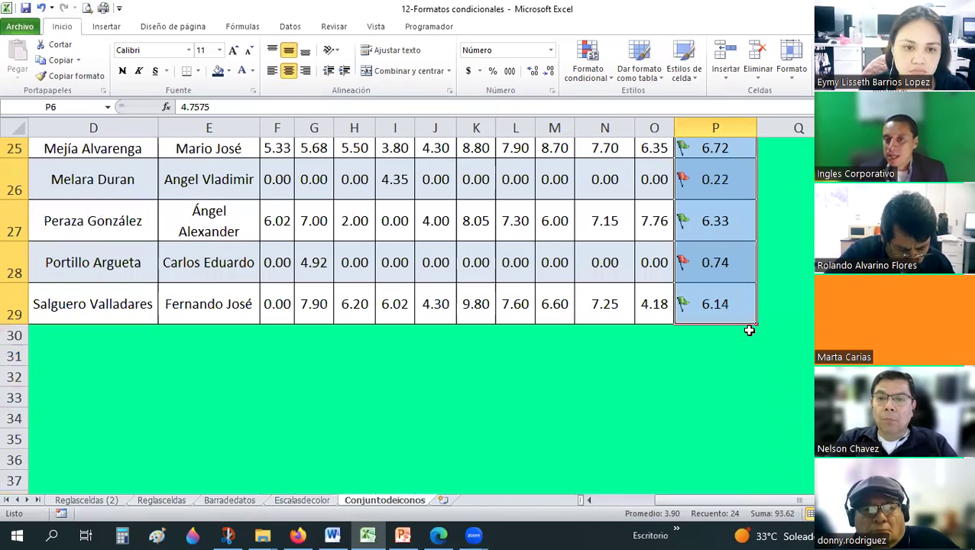
scroll(722, 316, "up", 8)
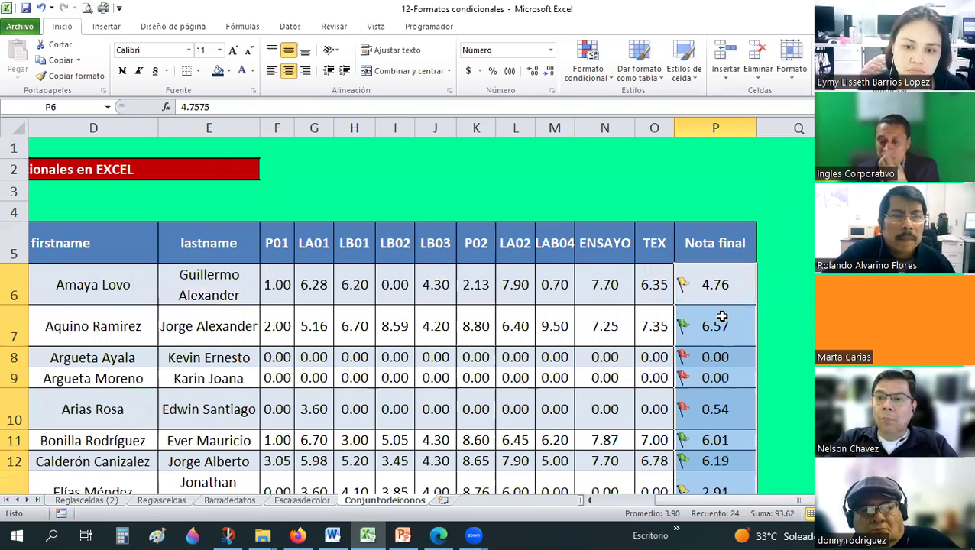
- Set both flag thresholds of the icon-set rule to type Número
left_click(588, 77)
left_click(611, 287)
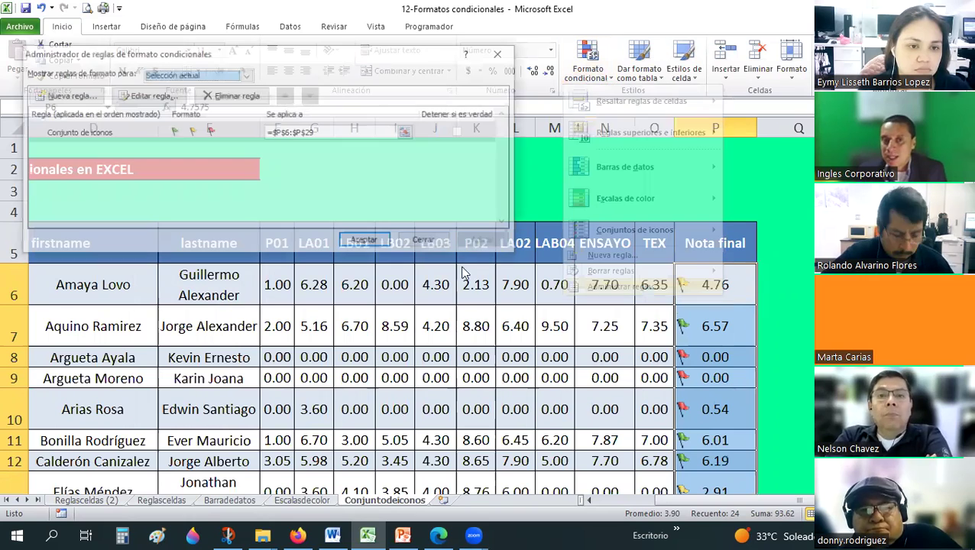
double_click(90, 136)
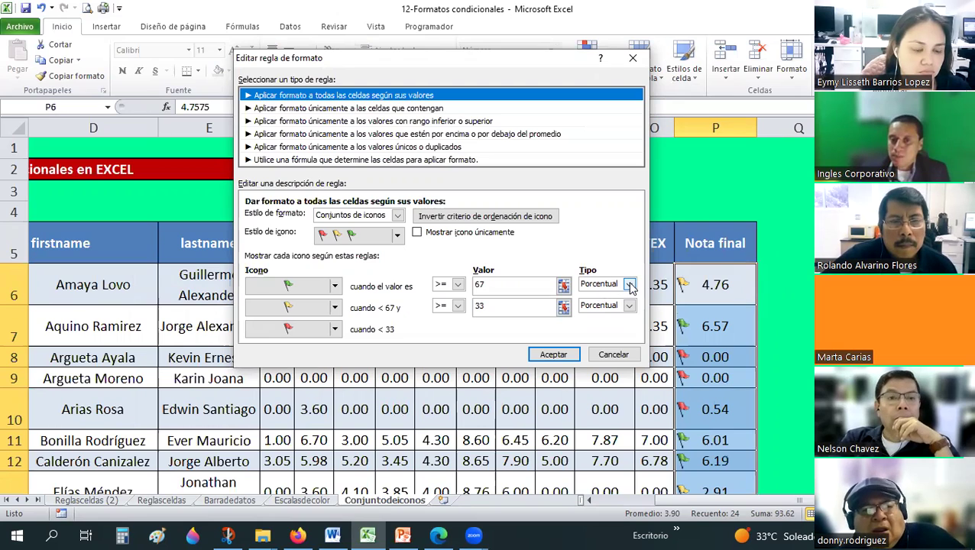
left_click(629, 284)
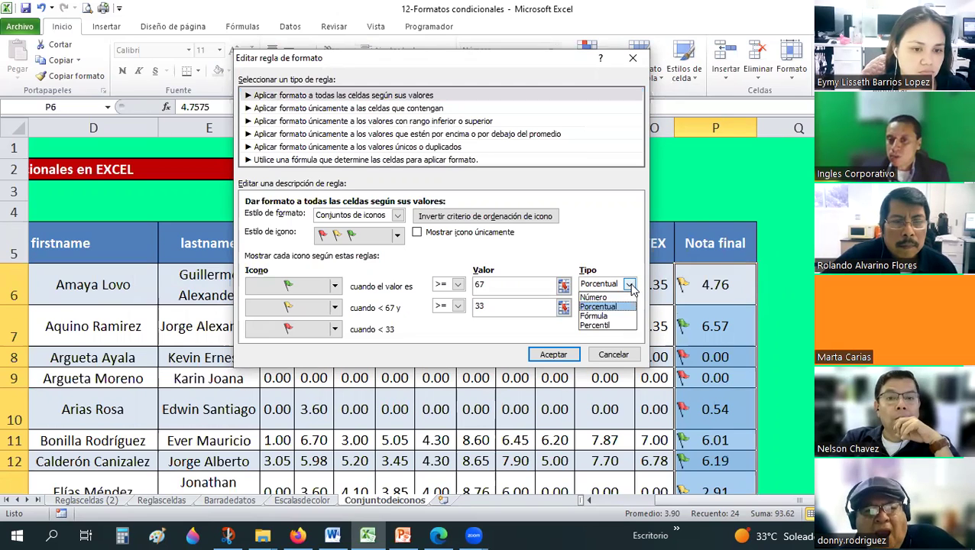
left_click(597, 298)
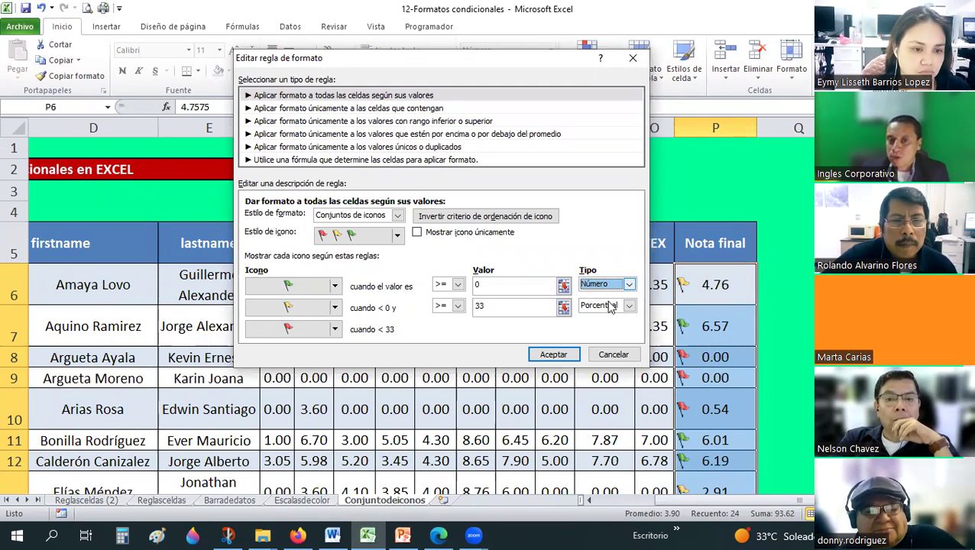
left_click(630, 307)
left_click(600, 318)
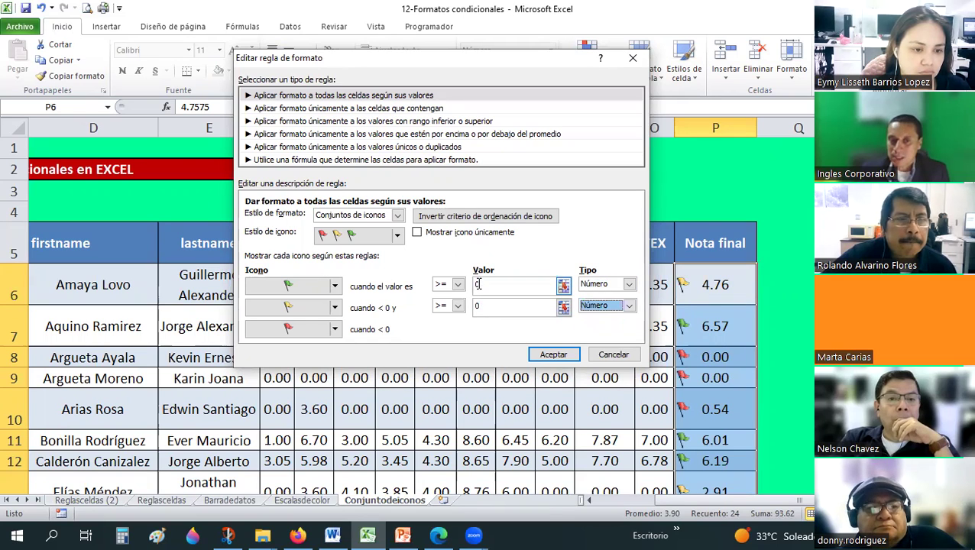
- Set the green flag threshold to 7.5 and the yellow to 5, then confirm
double_click(490, 283)
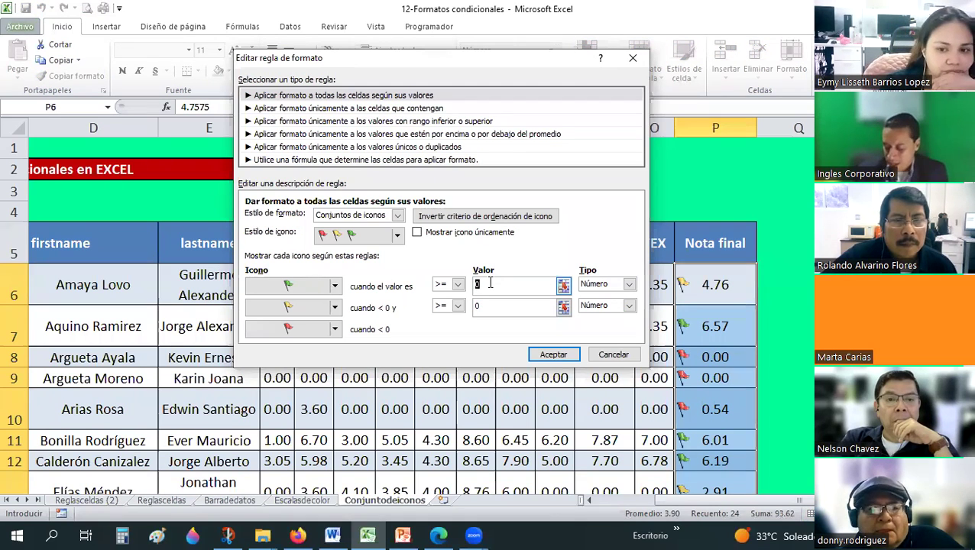
type("7.5")
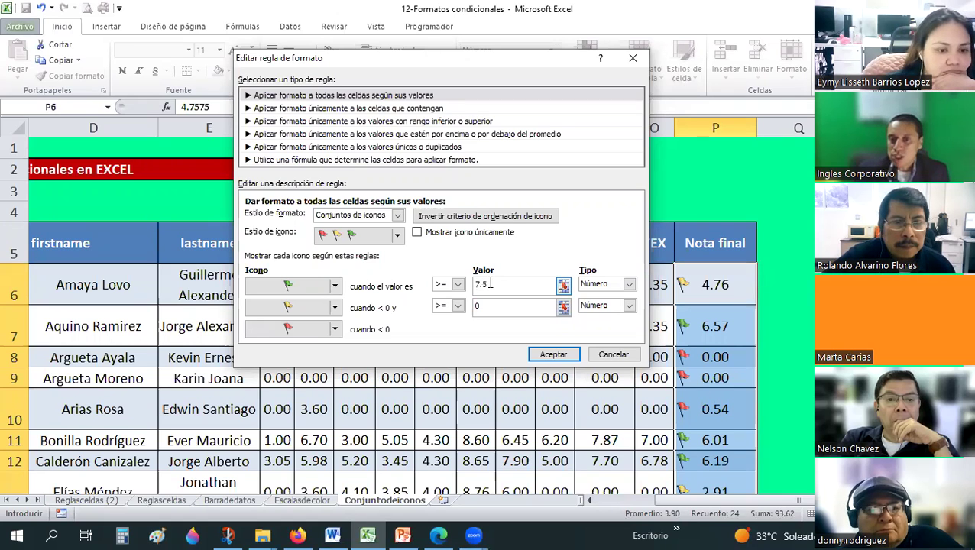
left_click(483, 306)
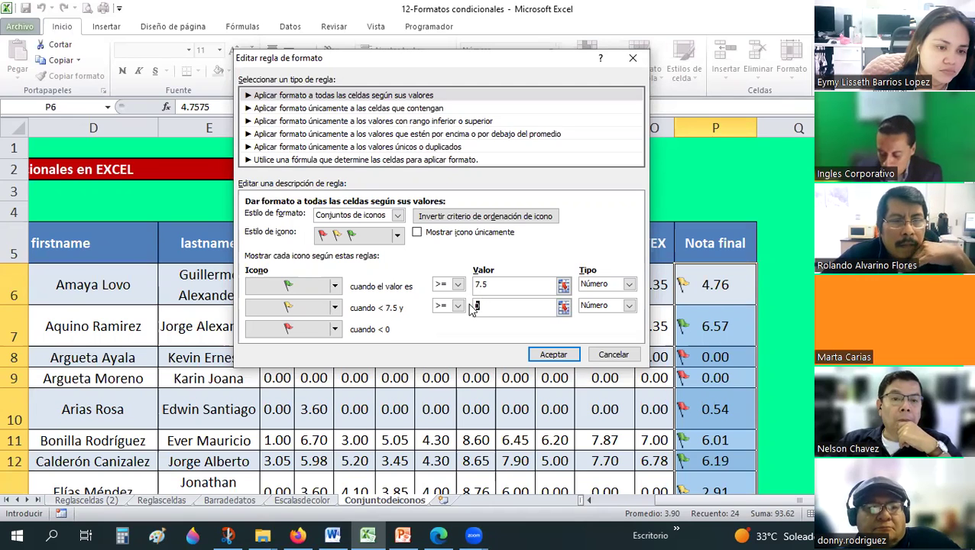
type("5")
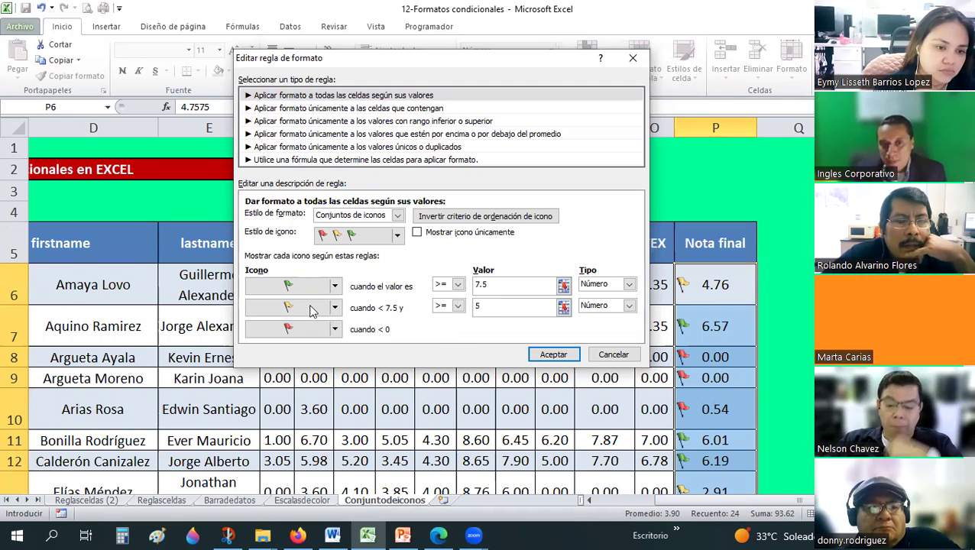
left_click(299, 312)
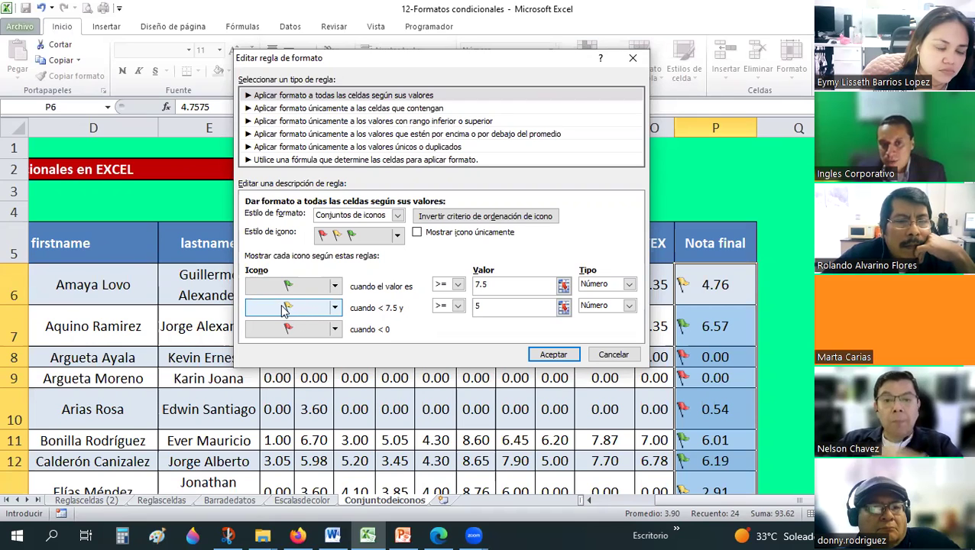
left_click(497, 286)
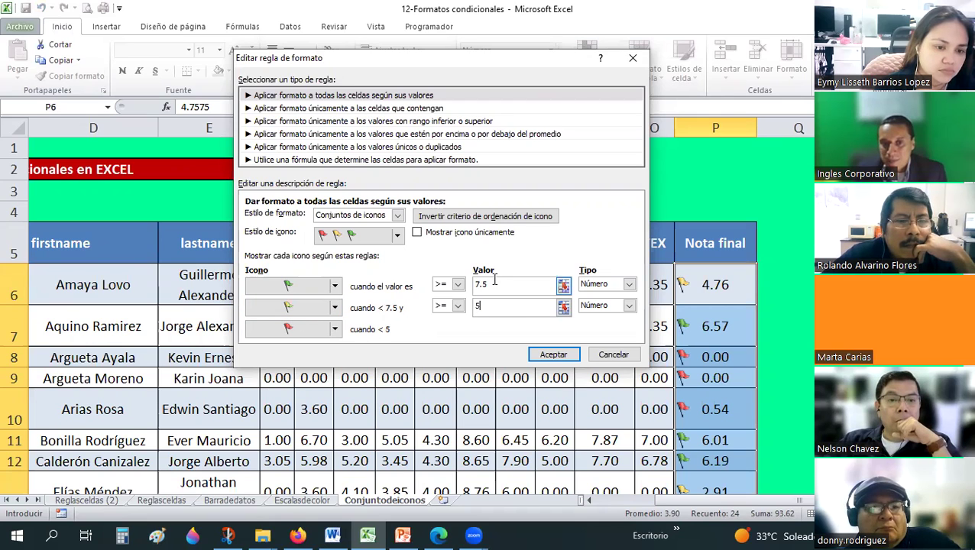
left_click(496, 286)
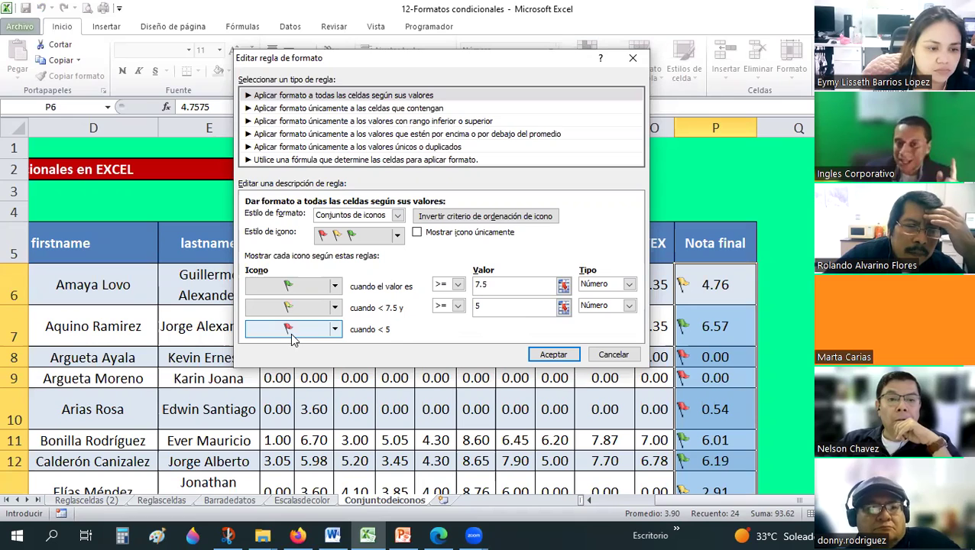
left_click(467, 310)
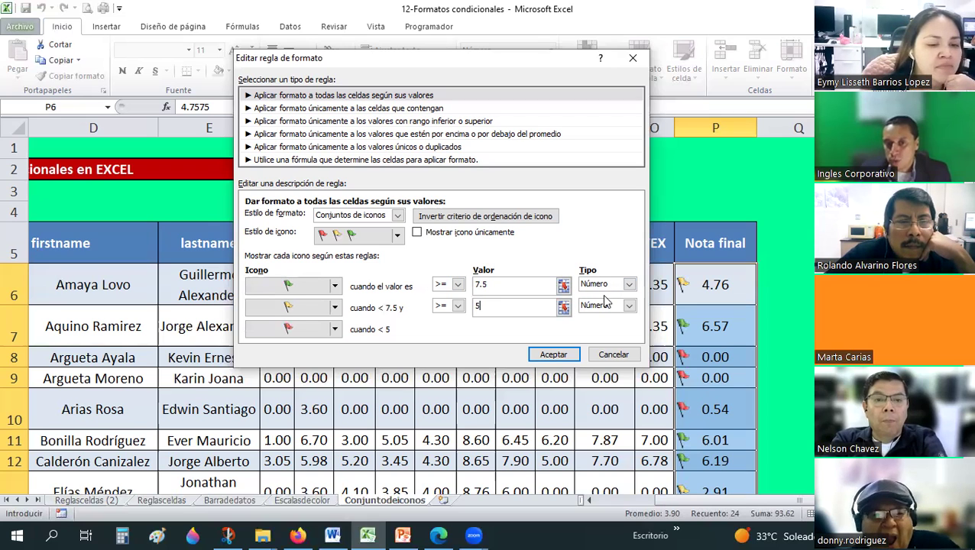
left_click(544, 358)
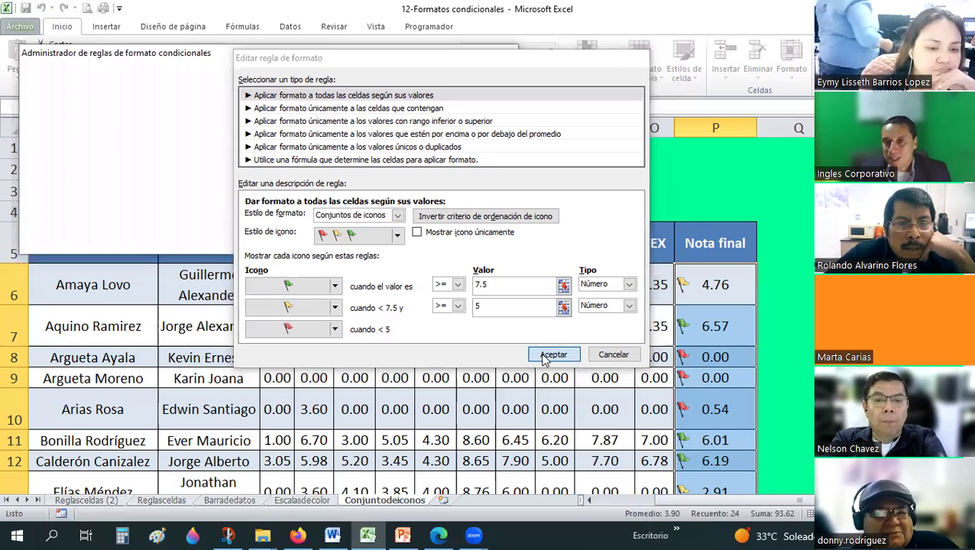
- Apply the updated flag rule and try grades 5, 6 and 7 in P6
left_click(375, 241)
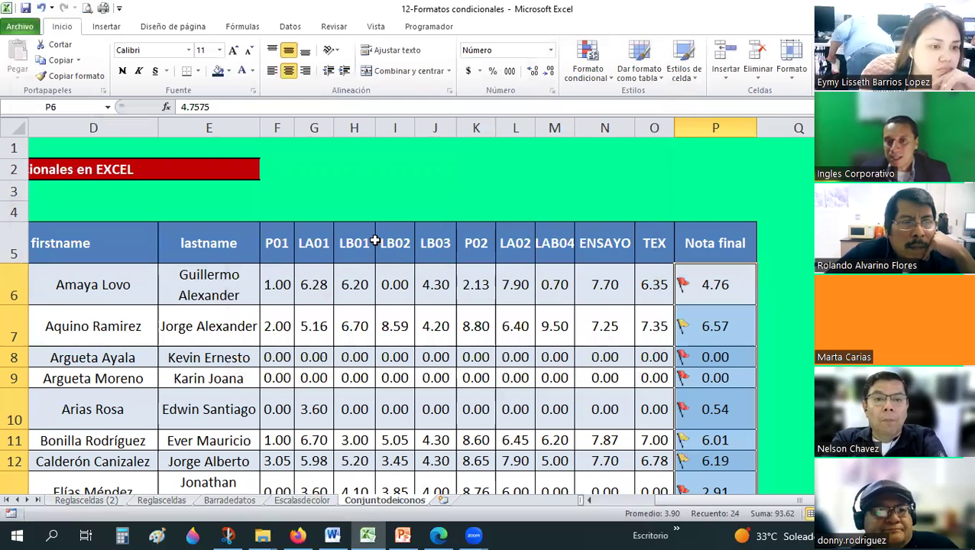
scroll(680, 221, "down", 1)
left_click(686, 221)
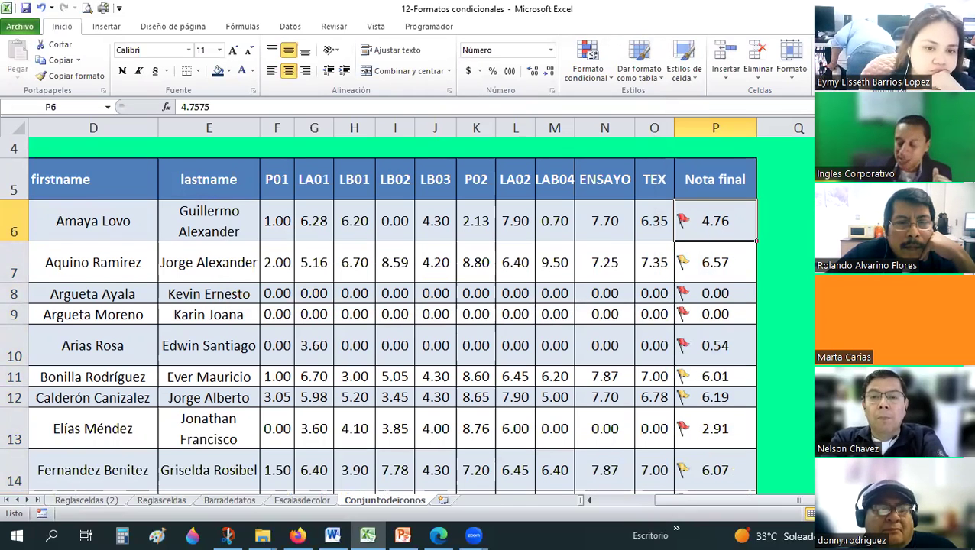
type("5")
key("Return")
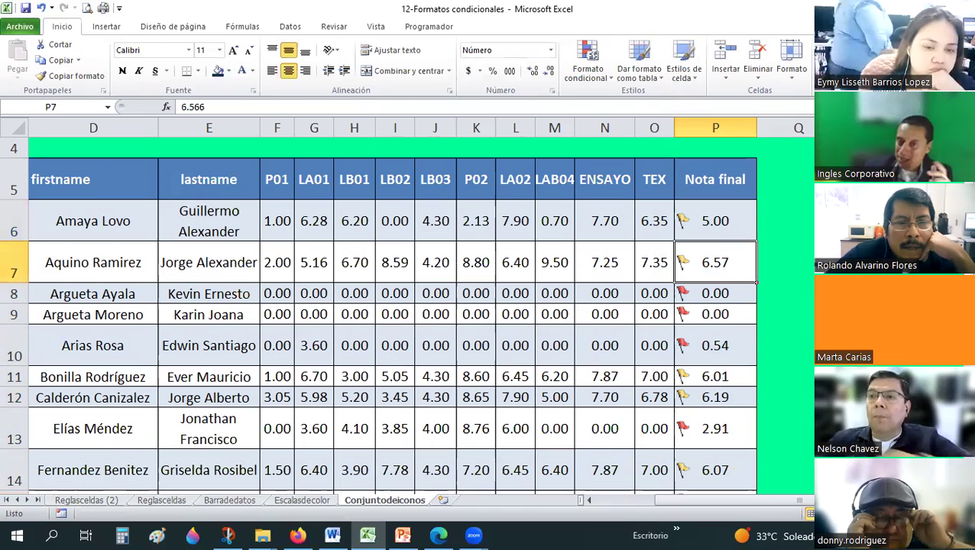
left_click(715, 221)
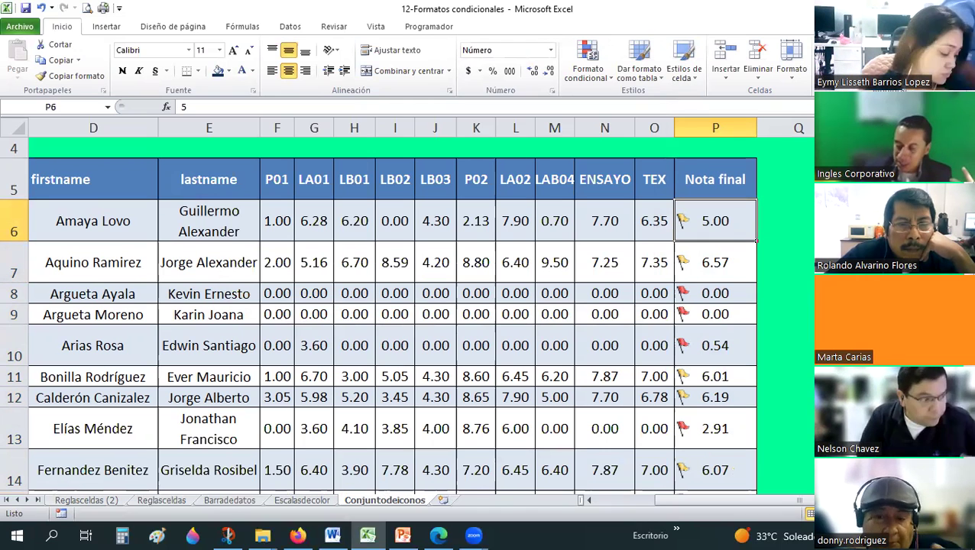
type("6")
key("ctrl+Return")
type("7")
key("Return")
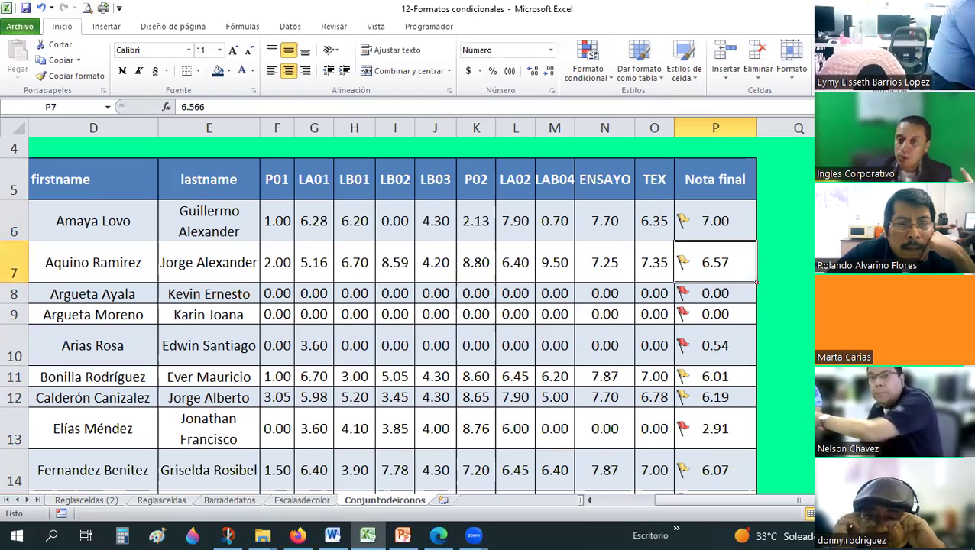
- Try 7.5, 7 and 5 in P6, then restore its original 4.7575
left_click(715, 221)
type("7")
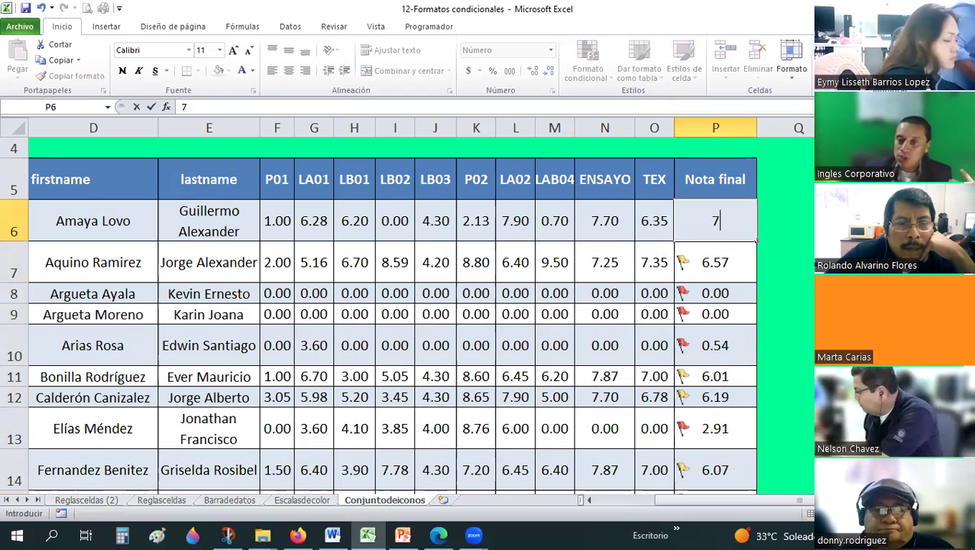
type(".5")
key("Return")
left_click(715, 221)
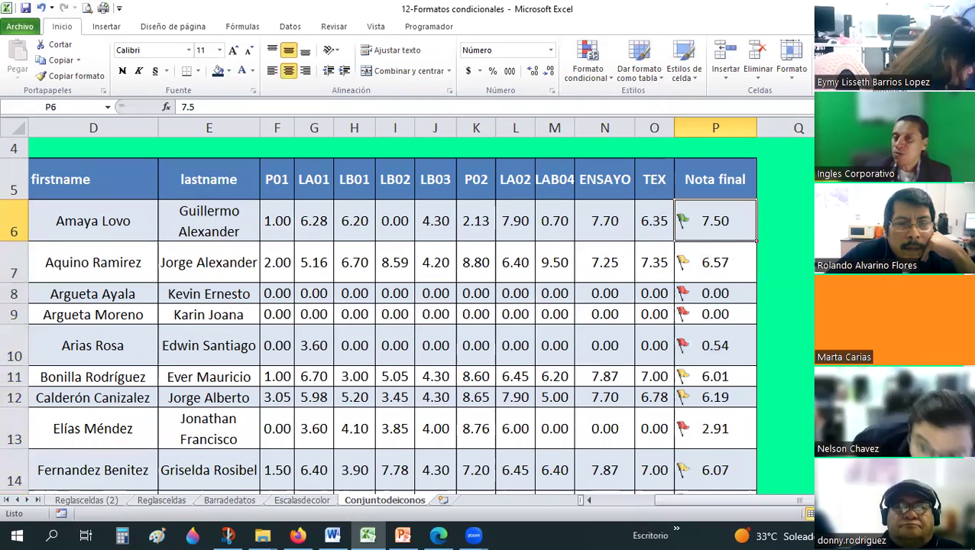
type("7")
key("ctrl+Return")
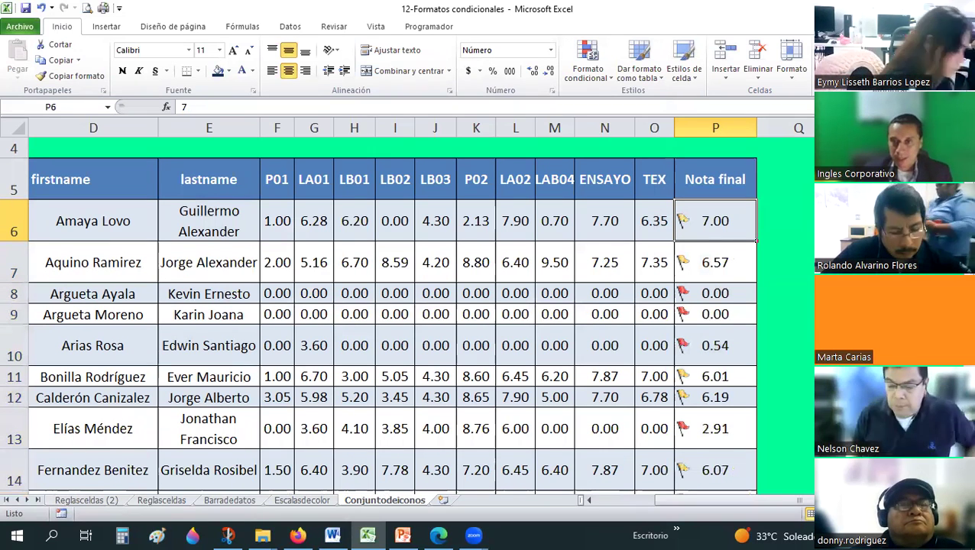
type("5")
key("ctrl+Return")
type("4.7575")
key("ctrl+Return")
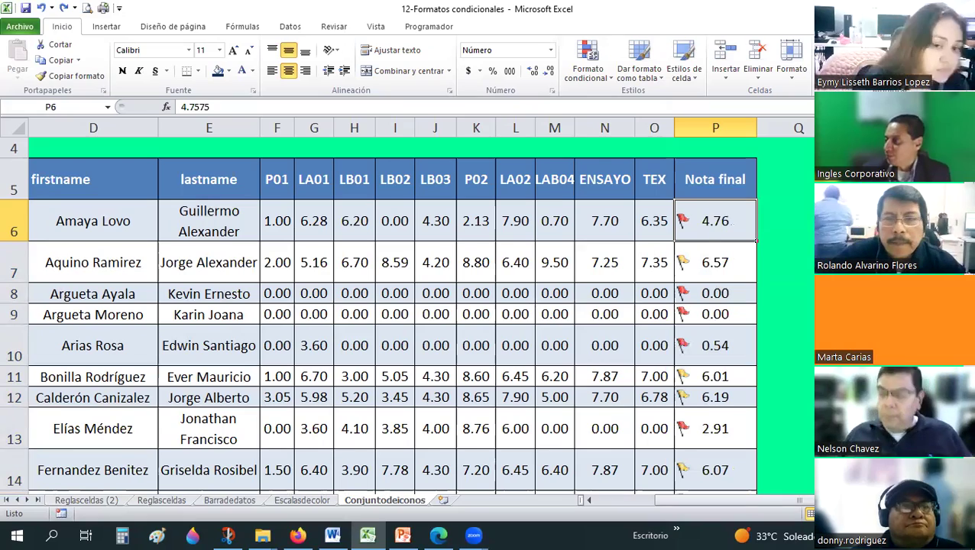
- Enter the heading 'Interpretación de datos' in R6, correcting the 'datps' typo
scroll(382, 306, "down", 1)
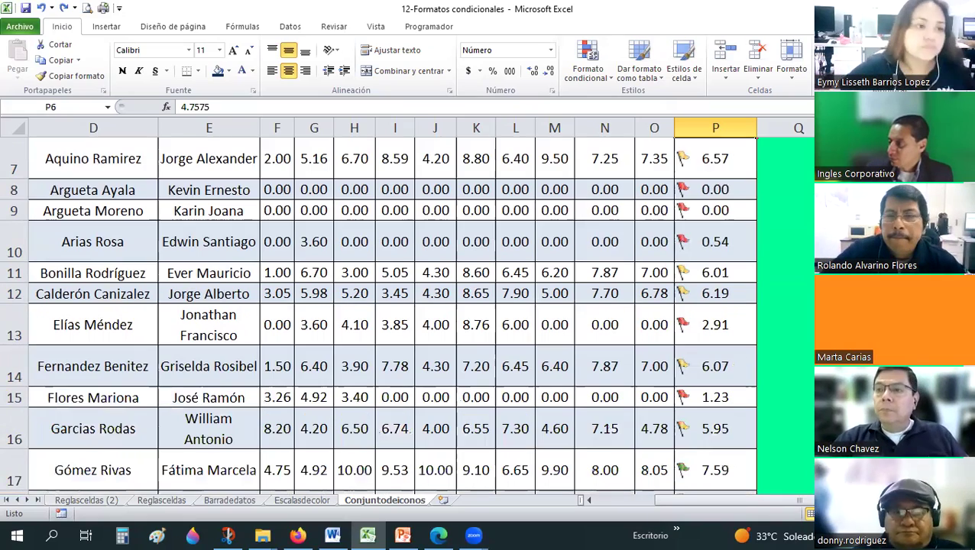
scroll(382, 306, "down", 1)
scroll(382, 306, "down", 1)
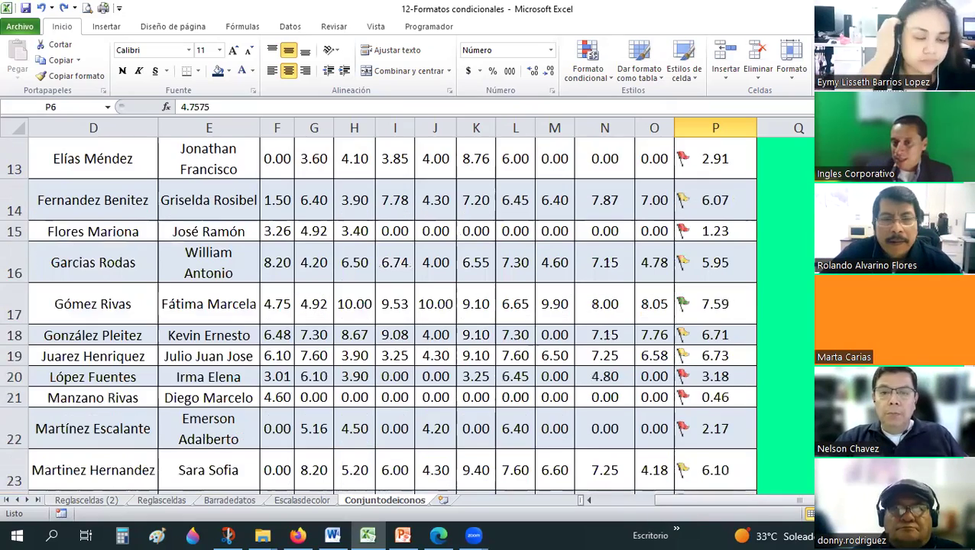
scroll(382, 305, "down", 1)
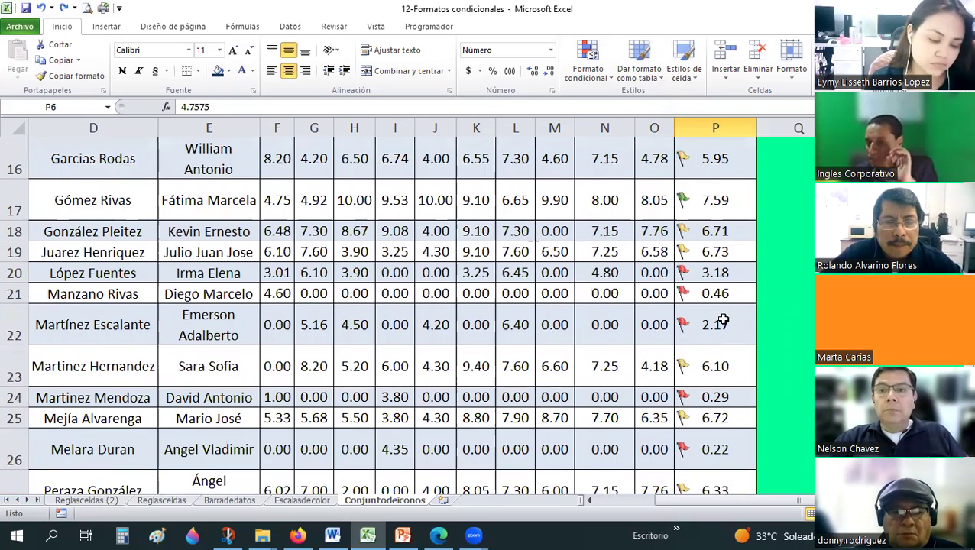
scroll(723, 321, "down", 1)
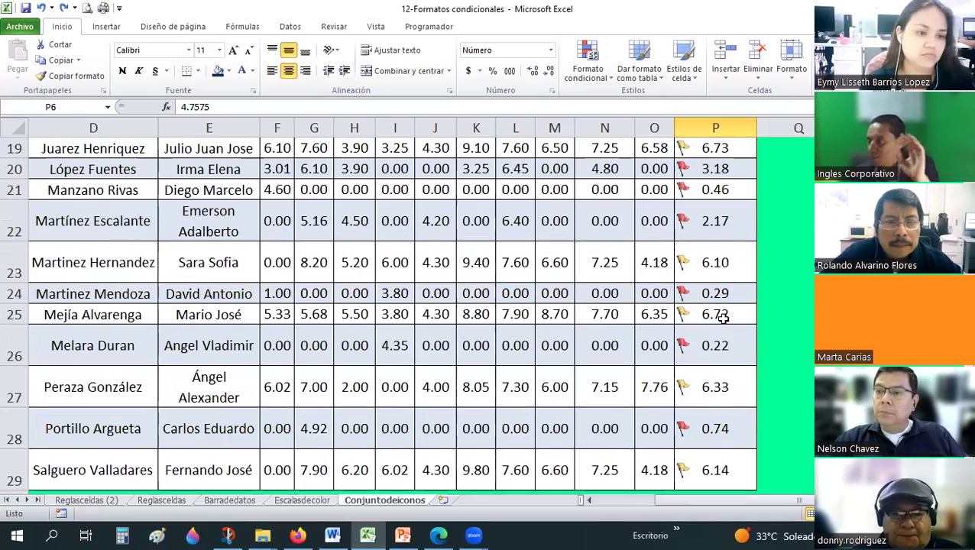
scroll(723, 319, "up", 2)
scroll(723, 320, "up", 3)
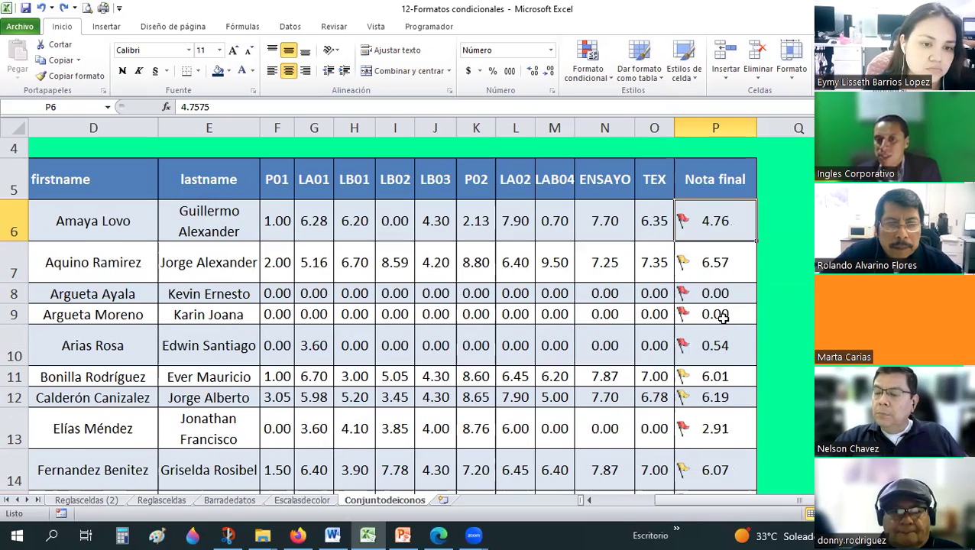
scroll(723, 319, "up", 1)
left_click(840, 284)
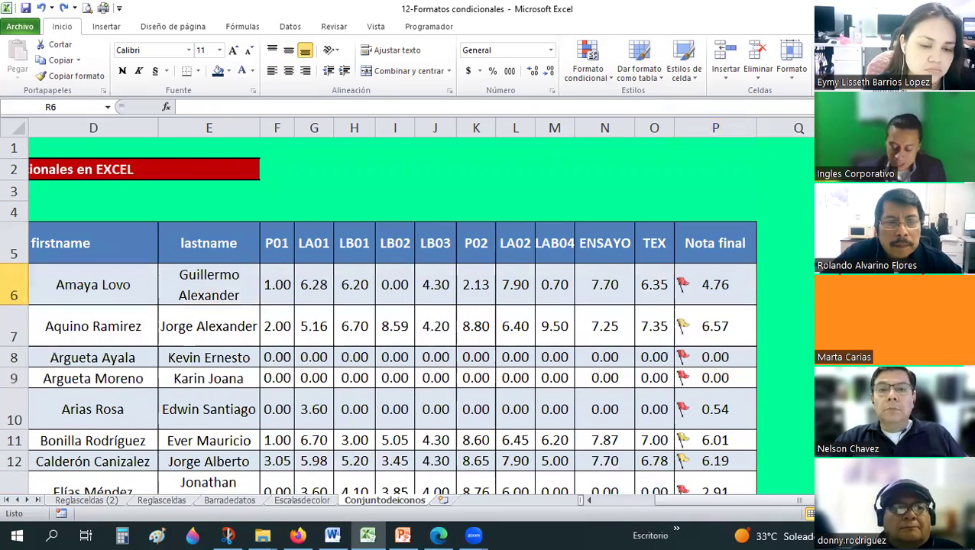
type("Interpretación de dp")
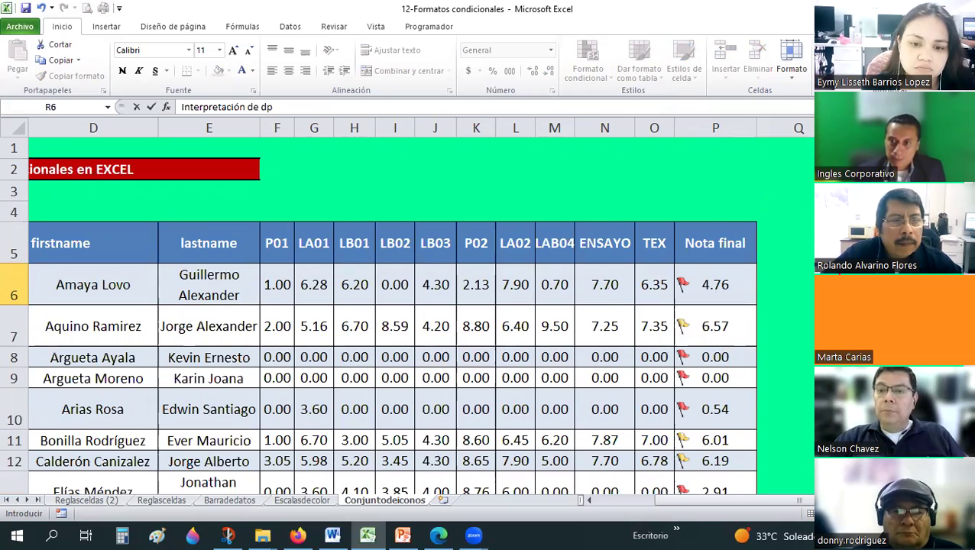
key("BackSpace")
type("atps")
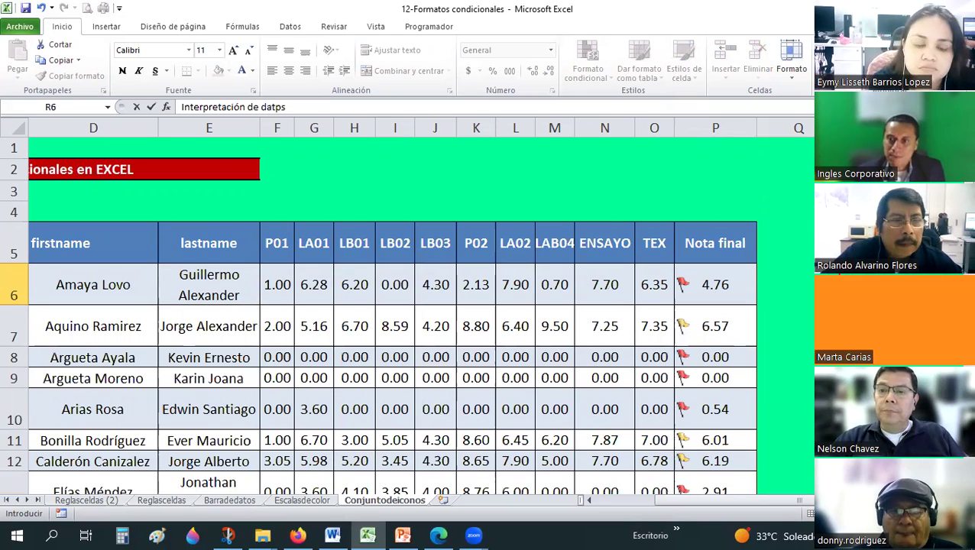
key("ctrl+Return")
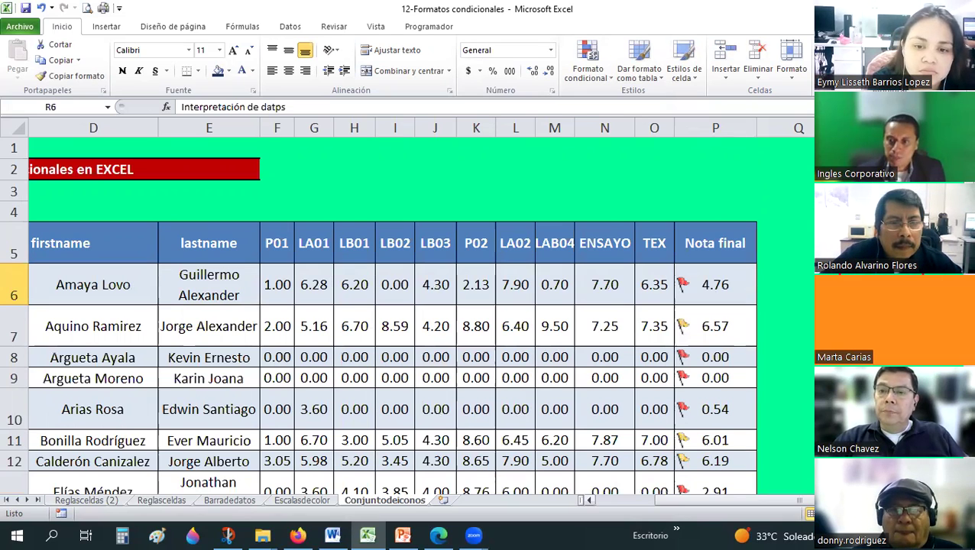
scroll(567, 252, "right", 3)
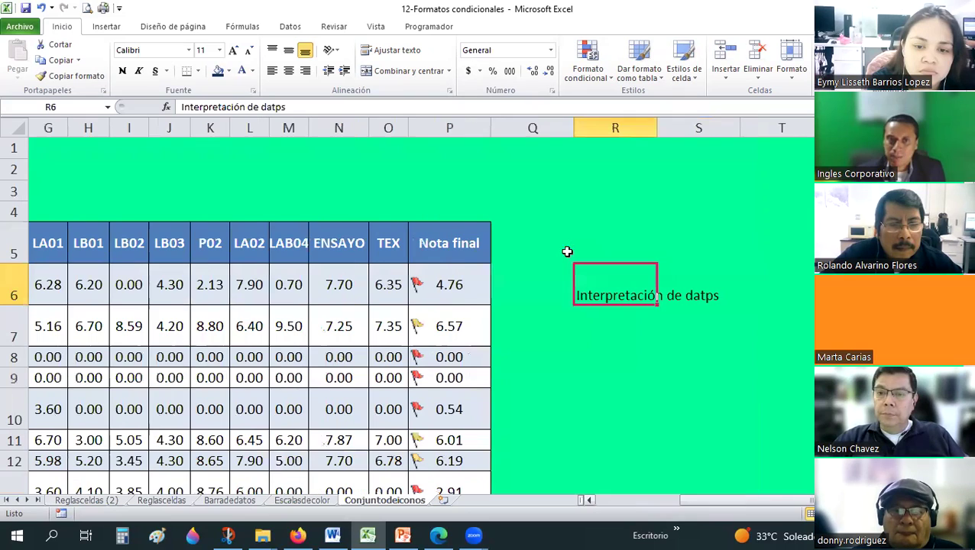
left_click(281, 107)
key("BackSpace")
type("o")
key("Return")
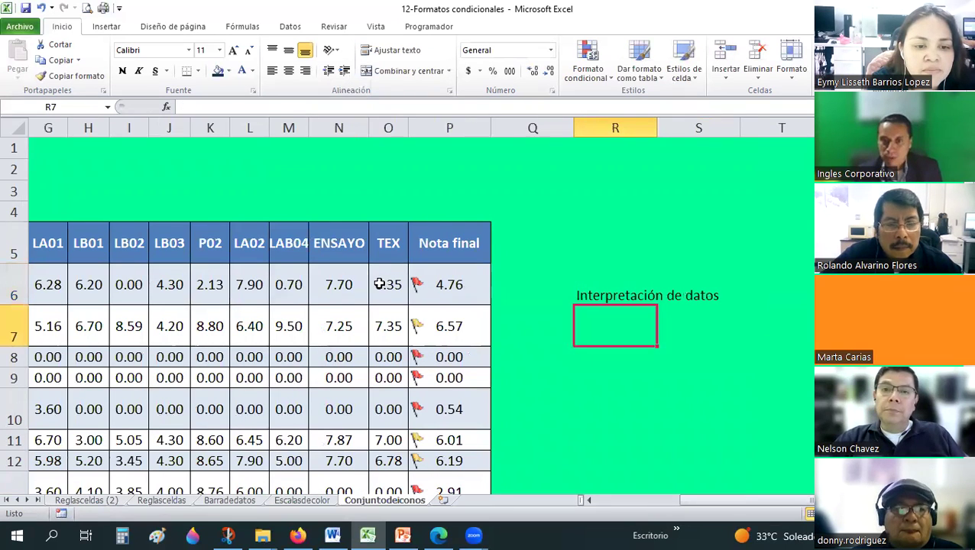
- List Rojo, Amarillo and Verde beneath the heading in R7:R9
type("Rojo")
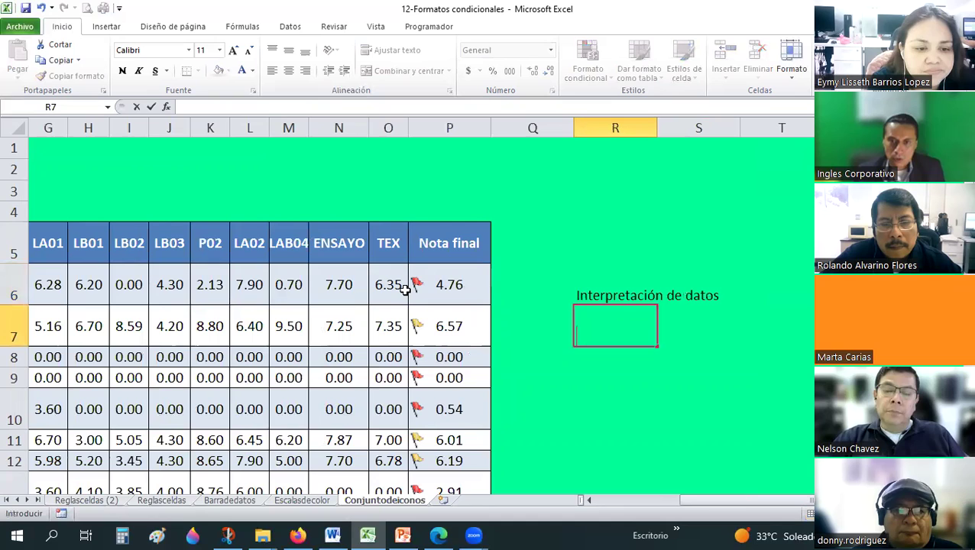
key("Return")
type("Amari")
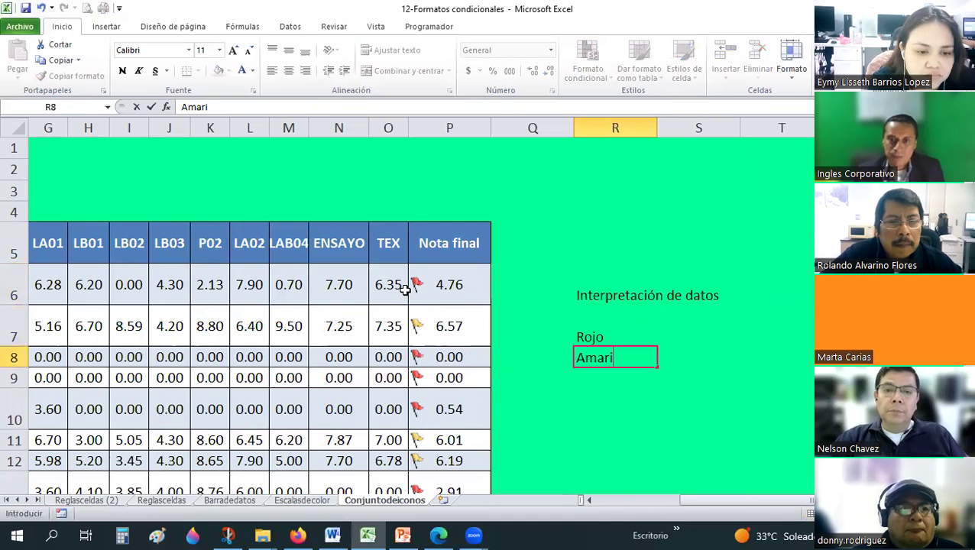
type("llo")
key("Return")
type("Cer")
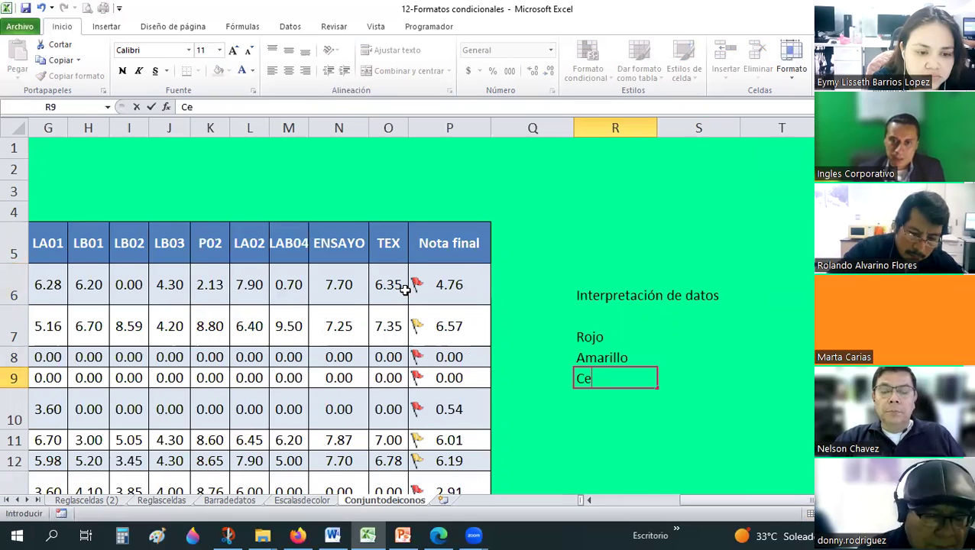
key("BackSpace")
key("BackSpace")
type("Verde")
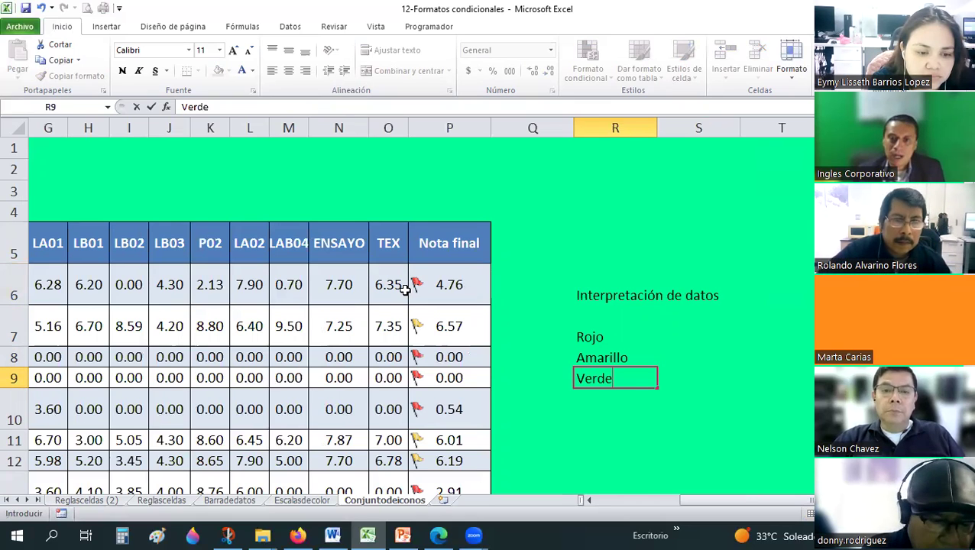
key("Tab")
key("Up")
key("Up")
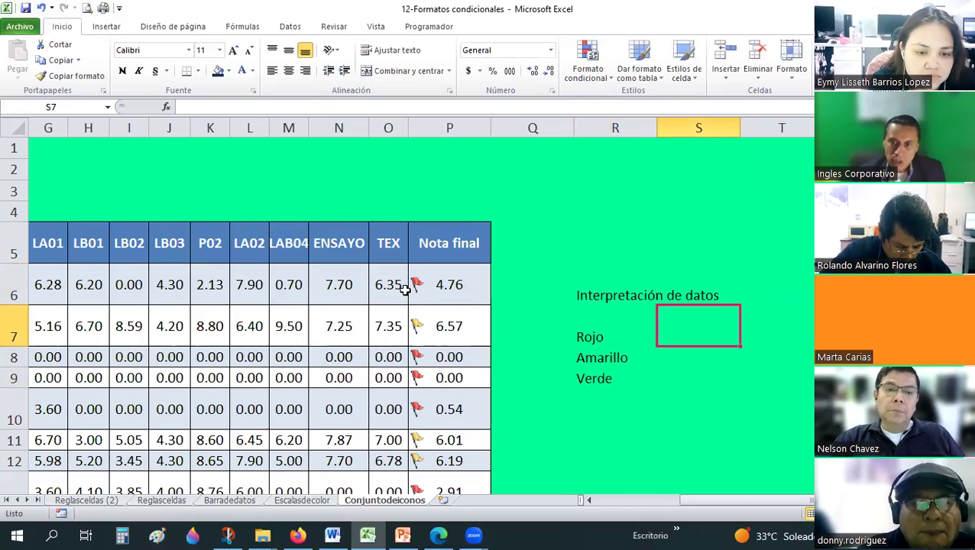
- Enter the Rojo range 0=<x<5 in S7
type("x<")
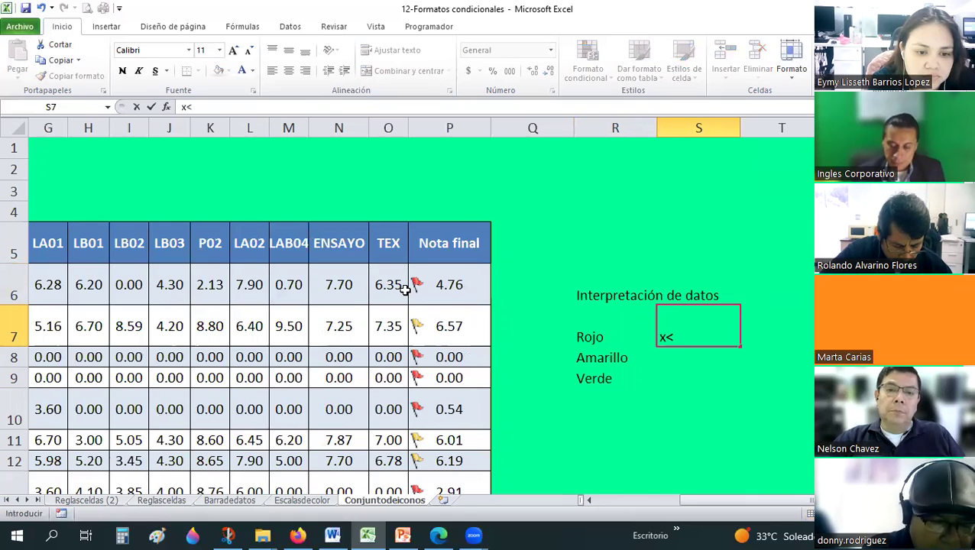
key("BackSpace")
key("Left")
key("Right")
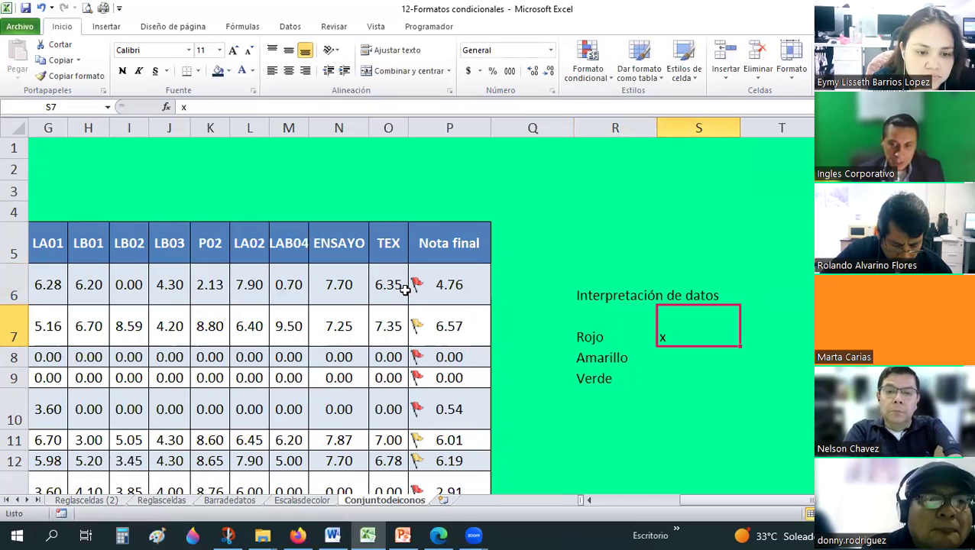
key("F2")
type("<")
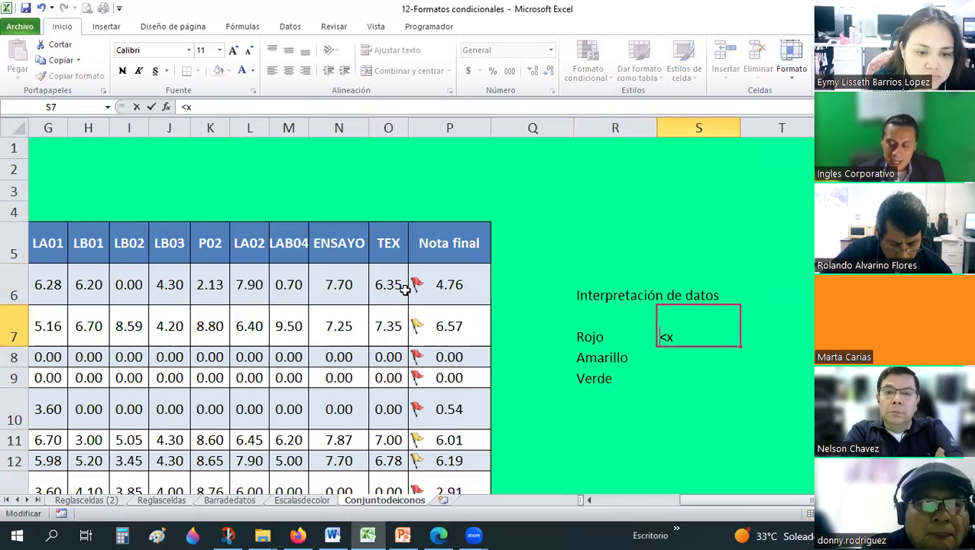
type("0=")
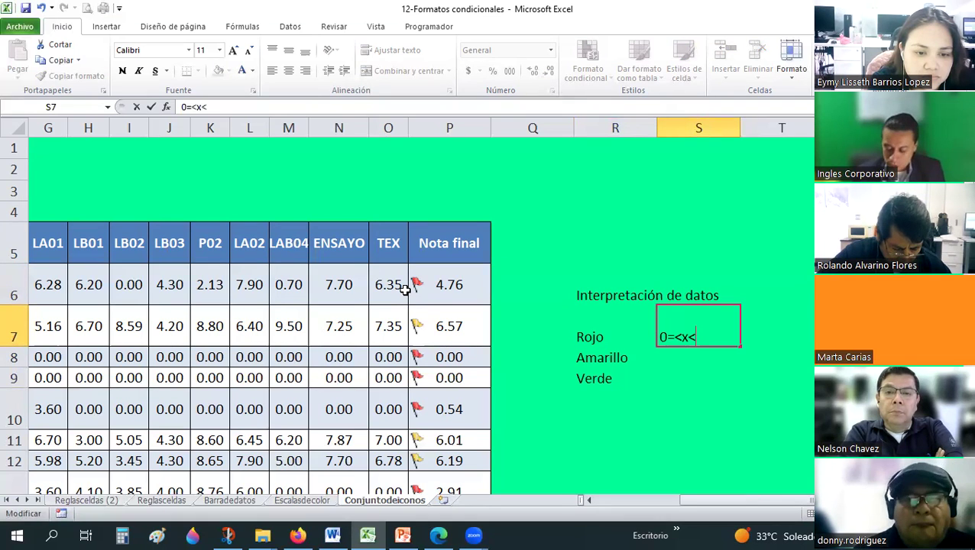
type("5")
key("Return")
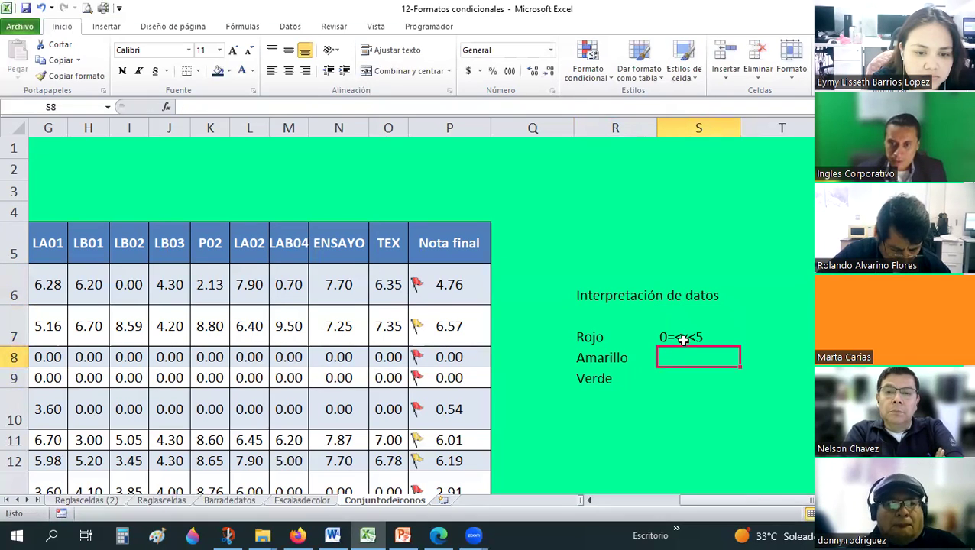
- Tidy S7 to read 0=< X <5 with an uppercase X, centred vertically and horizontally
double_click(682, 340)
key("Right")
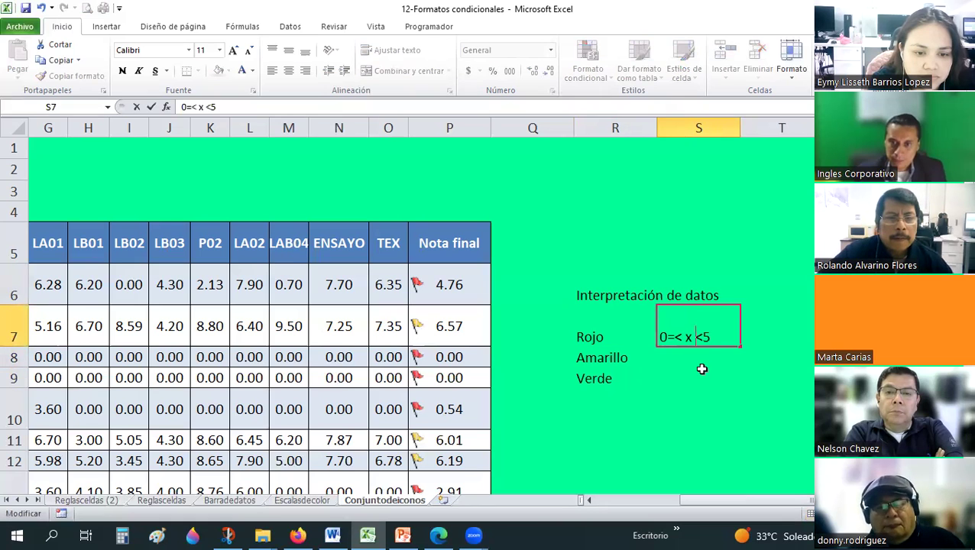
left_click(701, 374)
double_click(689, 337)
double_click(688, 337)
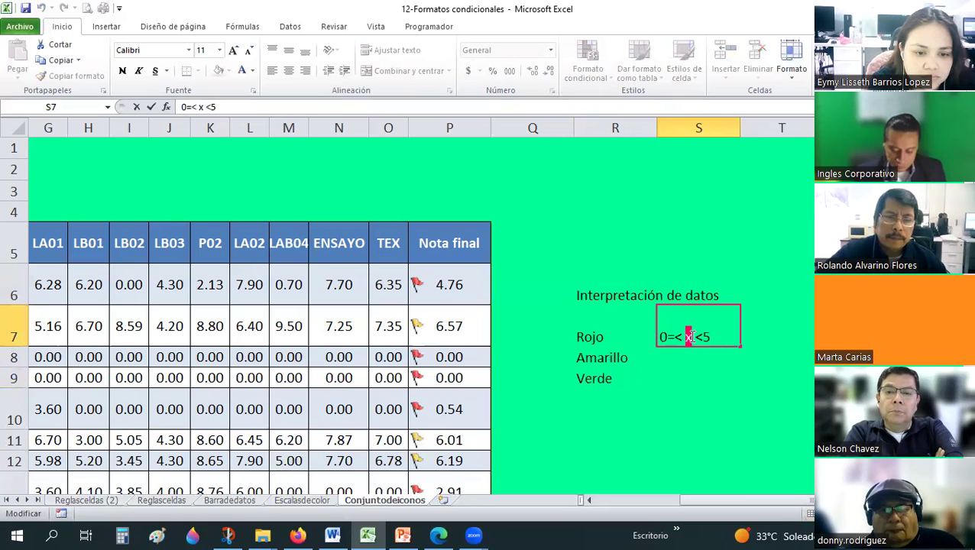
type("X")
left_click(703, 367)
left_click(700, 326)
left_click(289, 49)
left_click(289, 71)
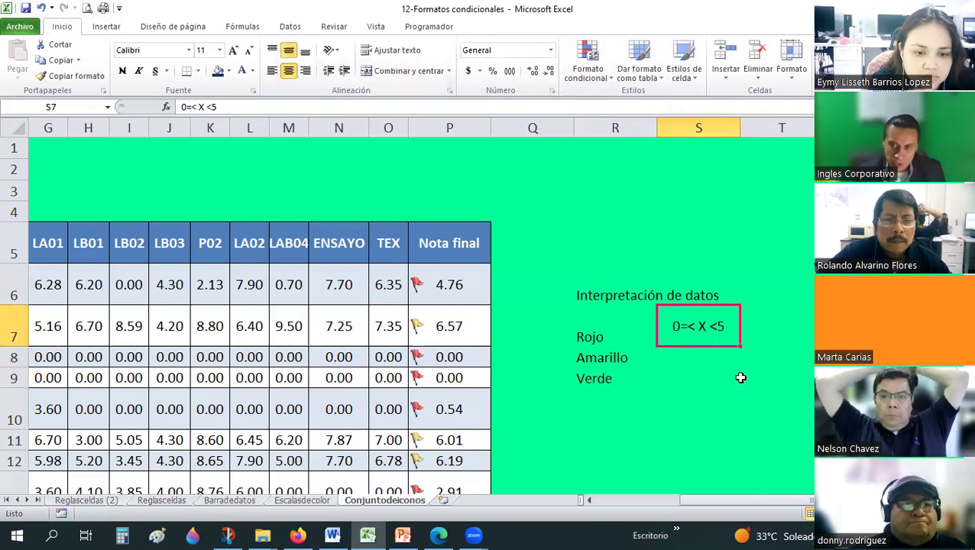
- Copy the range into S8 and edit it to the Amarillo range 5=< X <=7.55
key("ctrl+c")
left_click(698, 356)
key("ctrl+v")
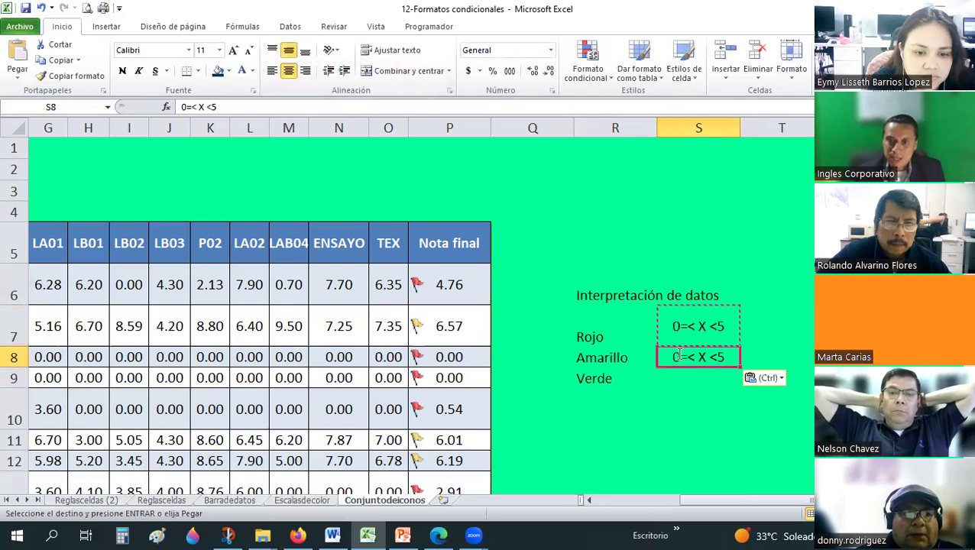
double_click(678, 355)
type("5")
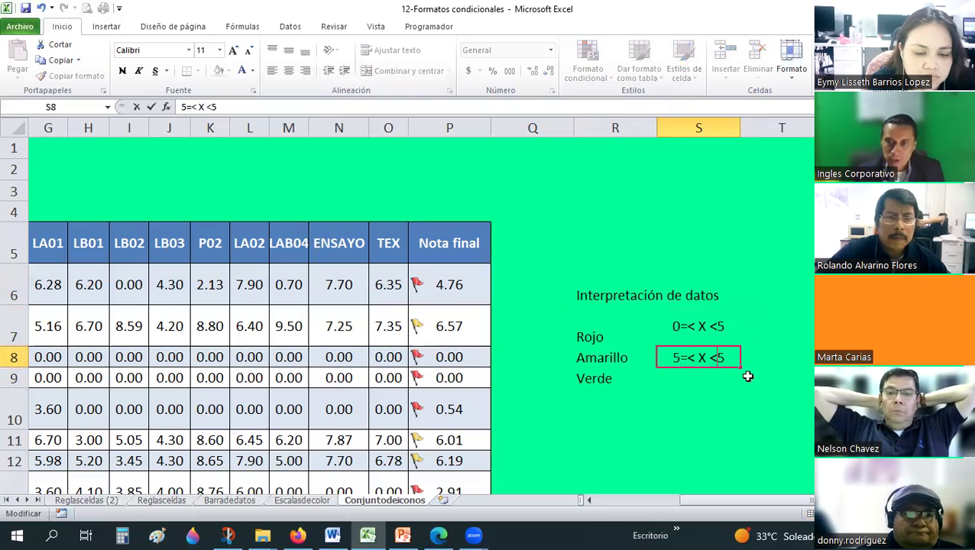
type("7.55")
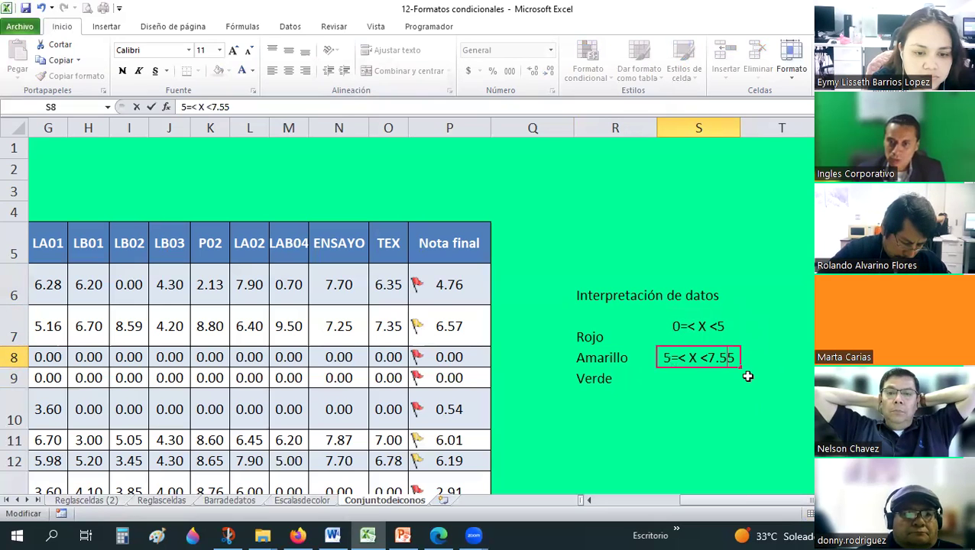
type("=")
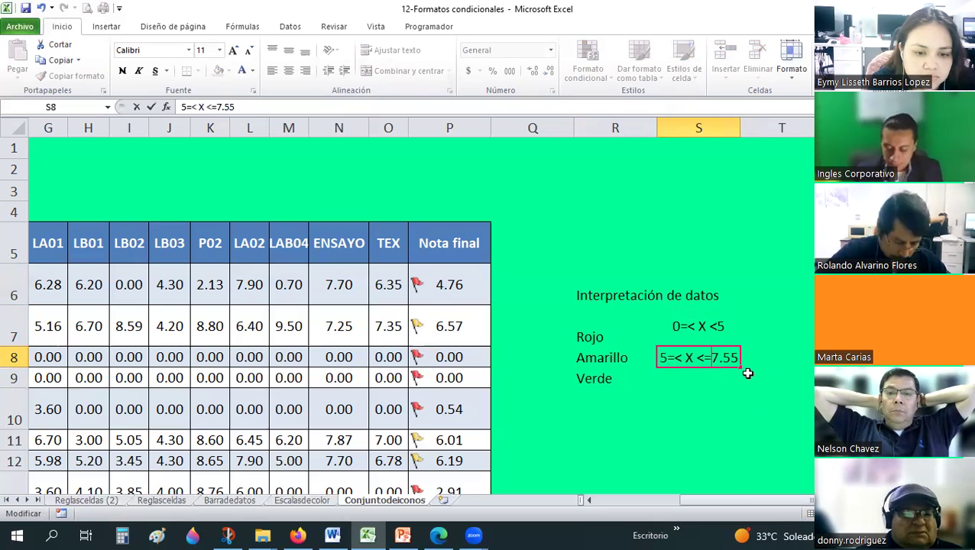
key("Return")
- Copy the Amarillo range into S9 and edit it to the Verde range 7.55< X
left_click(685, 357)
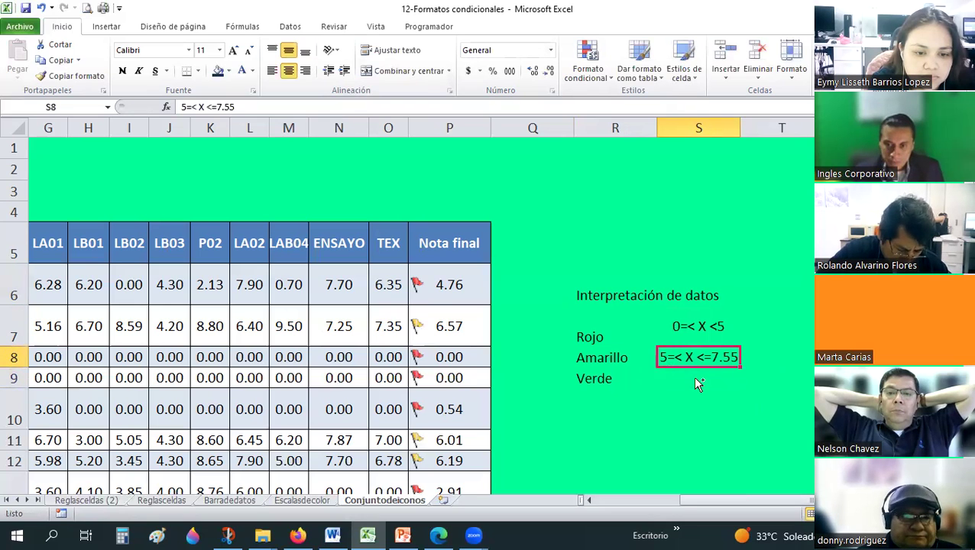
key("ctrl+c")
left_click(699, 378)
key("ctrl+v")
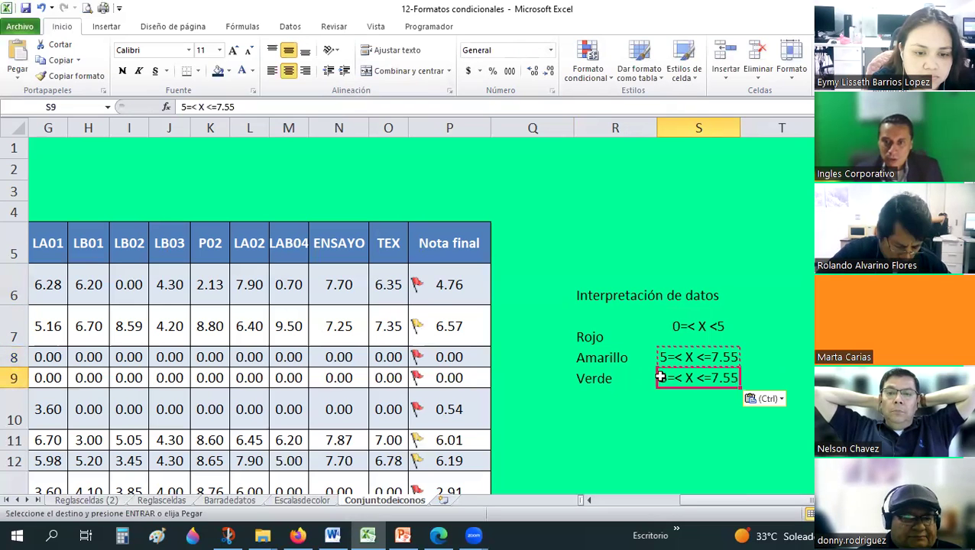
double_click(662, 377)
type("7")
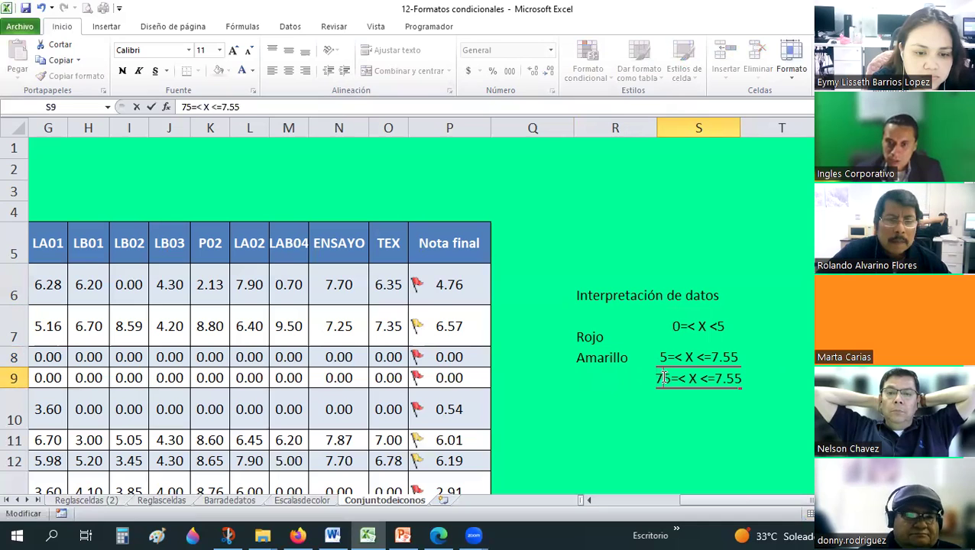
type(".")
key("Delete")
key("Right")
key("Right")
key("Right")
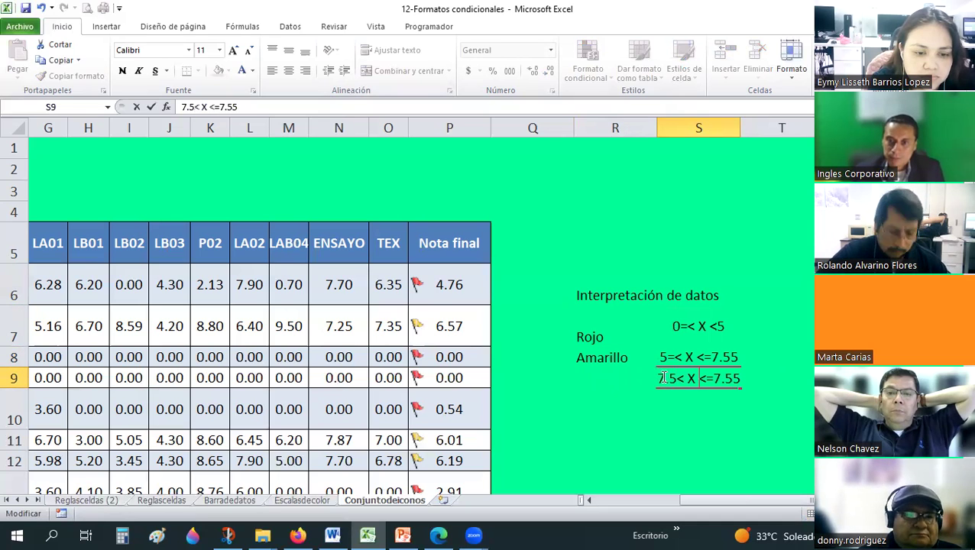
key("Delete")
key("Delete")
key("Delete")
key("Return")
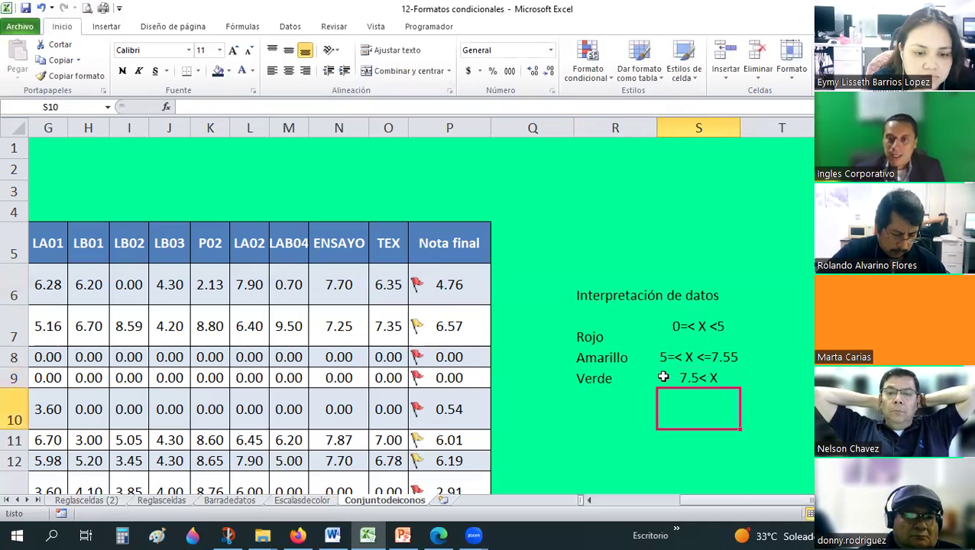
left_click(663, 377)
left_click(616, 337)
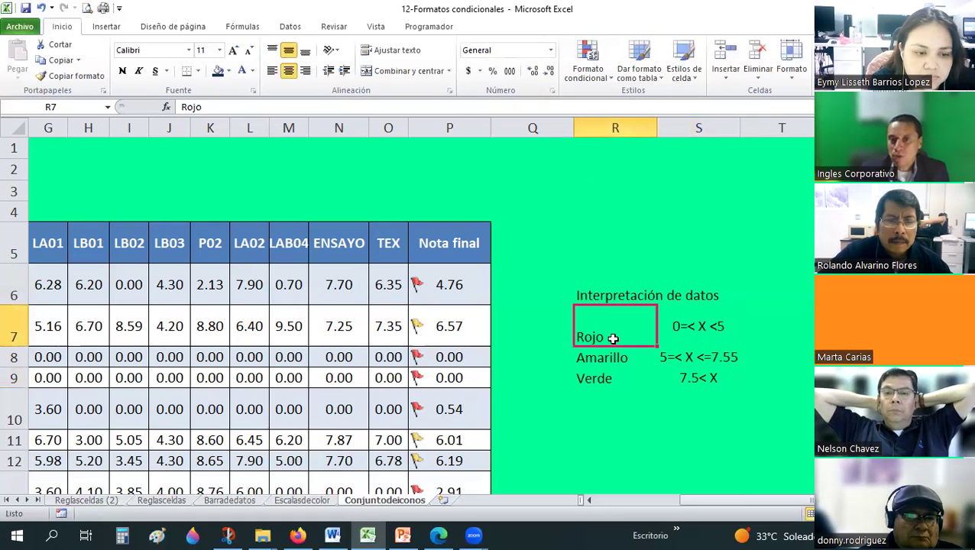
- Give the legend R6:S9 all borders and centred text
left_click(589, 76)
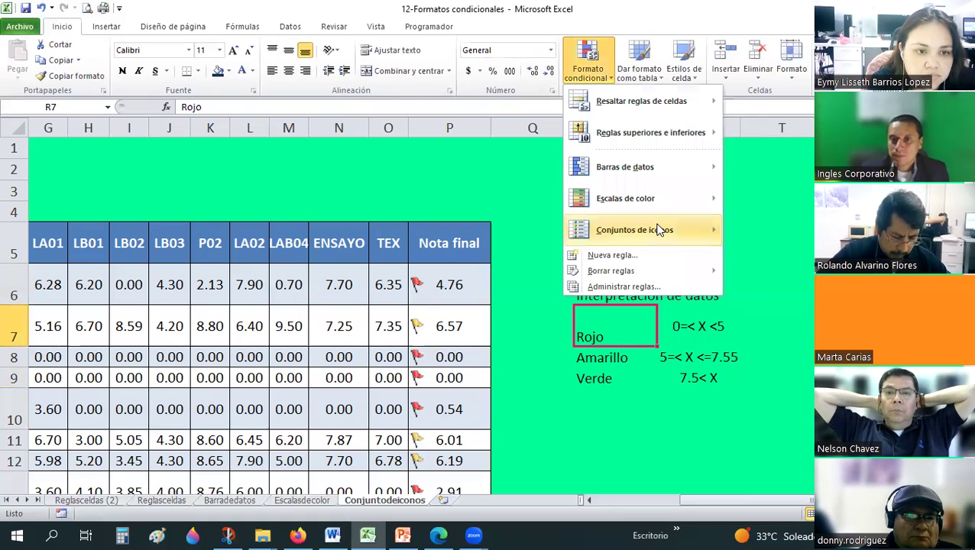
mouse_move(634, 230)
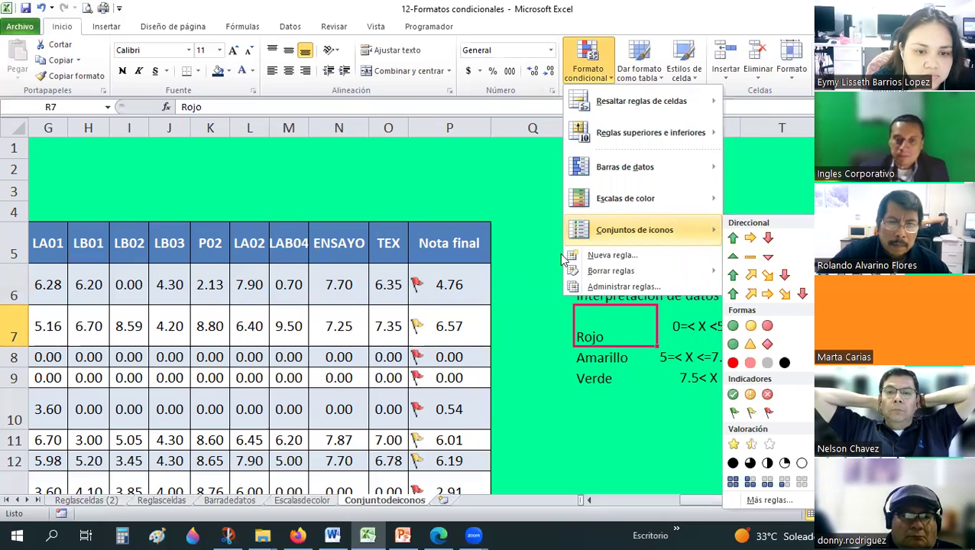
left_click(159, 535)
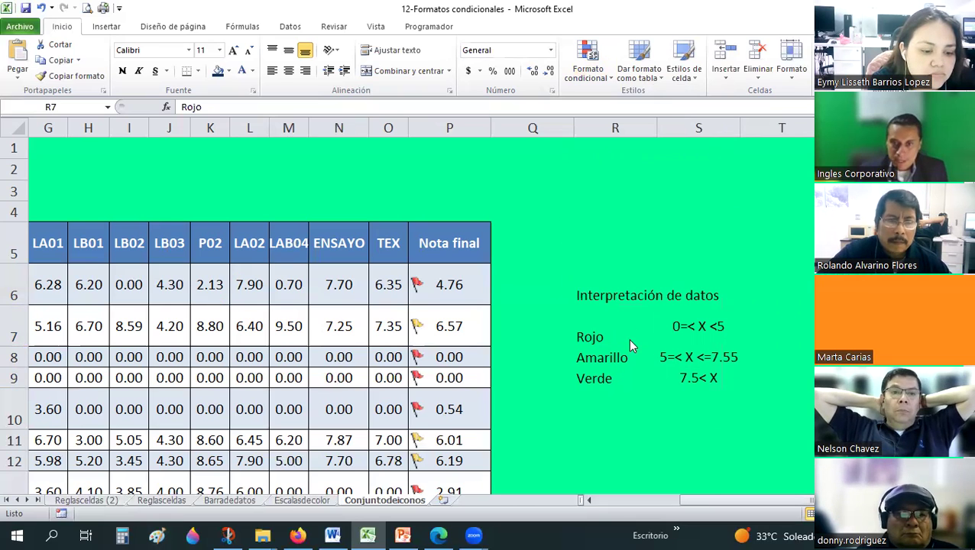
left_click_drag(624, 290, 691, 336)
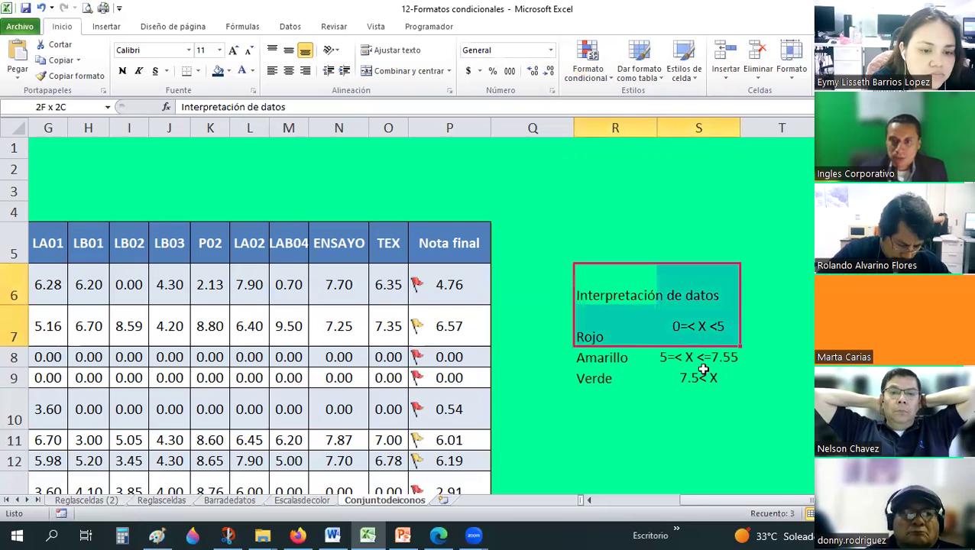
key("shift+Down")
key("shift+Down")
left_click(197, 70)
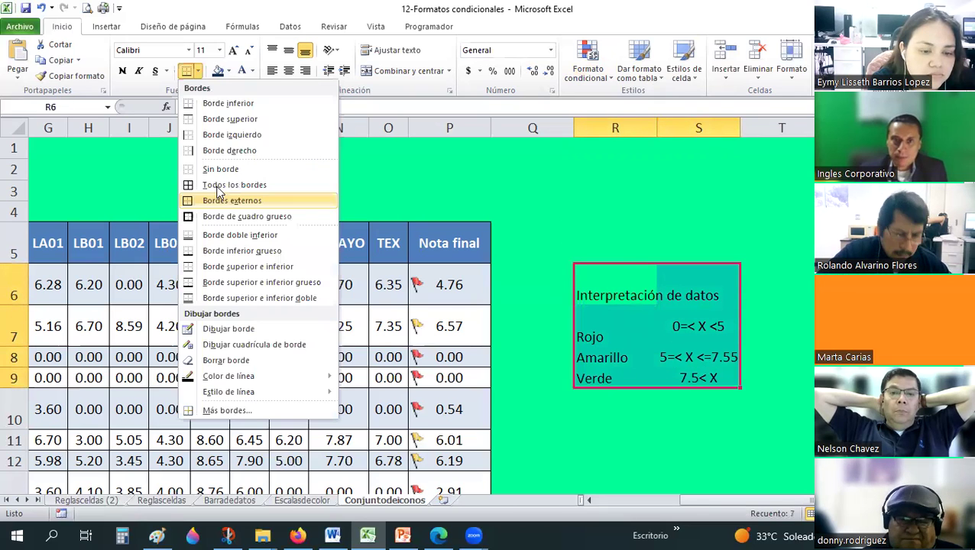
left_click(229, 198)
left_click(289, 70)
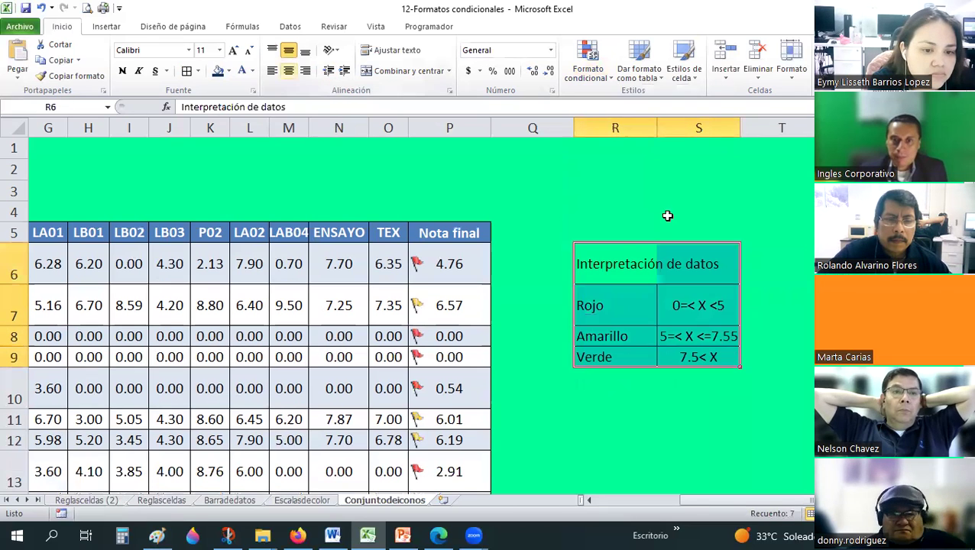
- Merge and centre the 'Interpretación de datos' title across R6:S6
left_click(621, 257)
key("shift+Right")
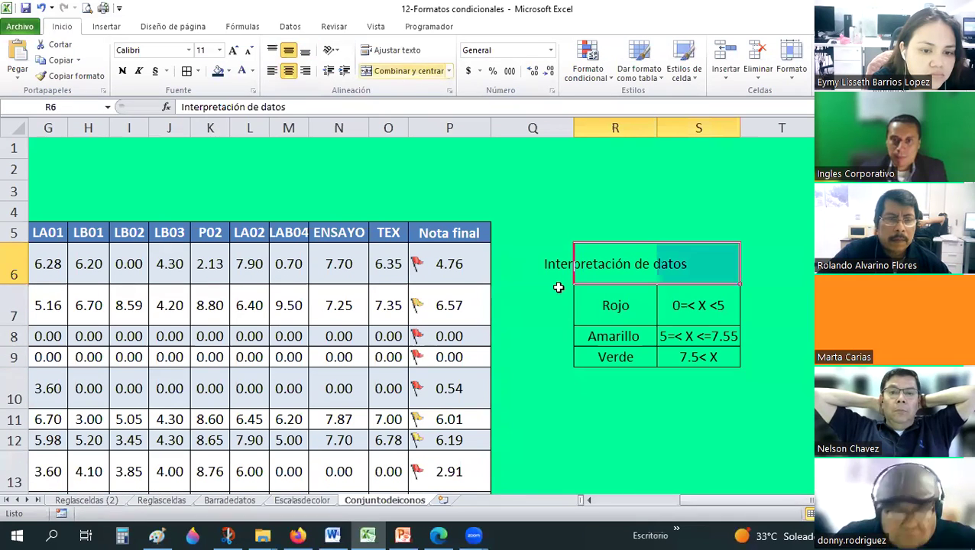
key("alt+o")
key("m")
key("c")
key("Return")
mouse_move(157, 536)
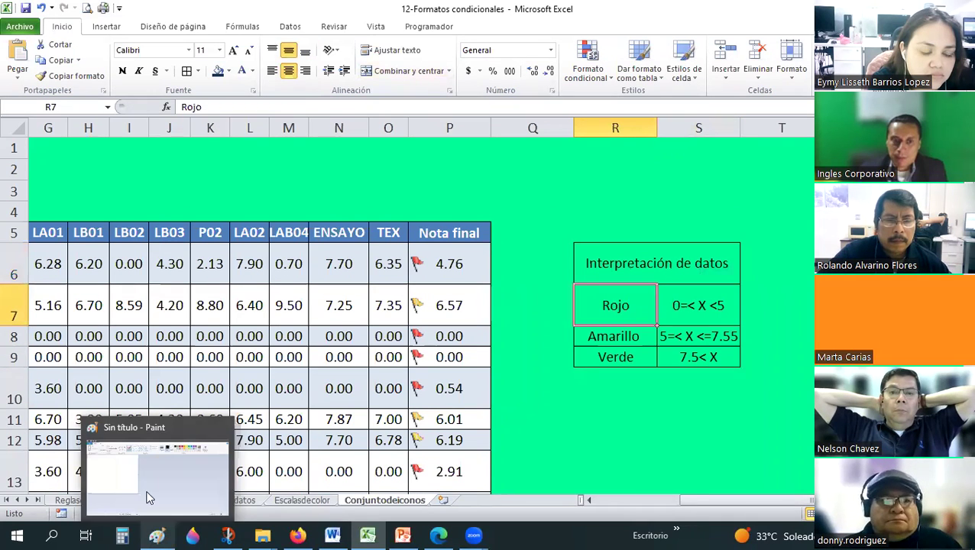
- Paste the icon-set screenshot into Paint and snip out the green flag icon
left_click(157, 470)
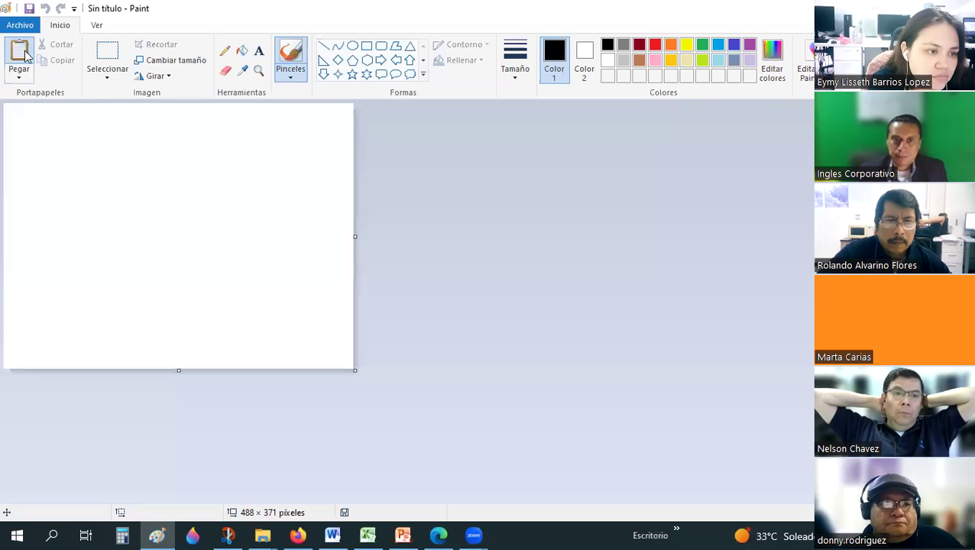
key("ctrl+v")
scroll(373, 414, "down", 3)
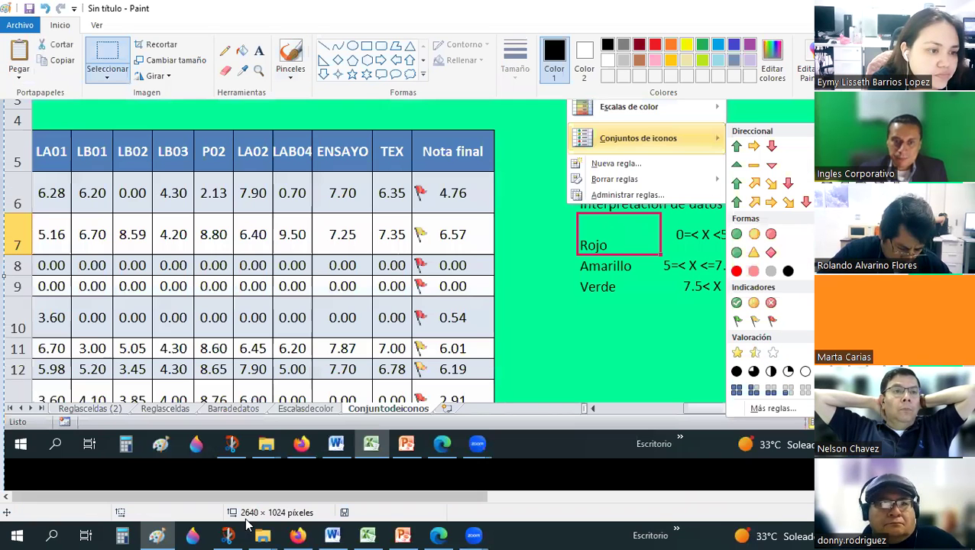
left_click(230, 535)
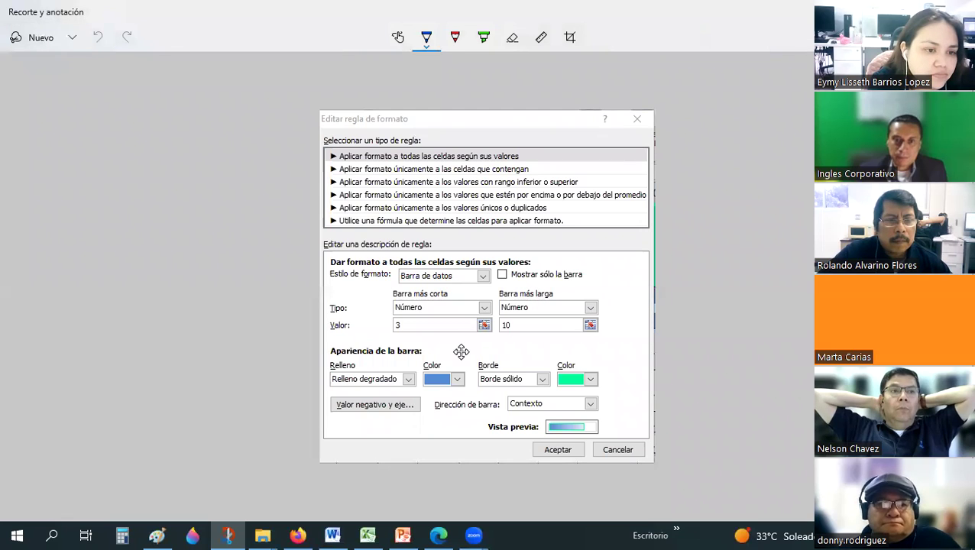
key("alt+Tab")
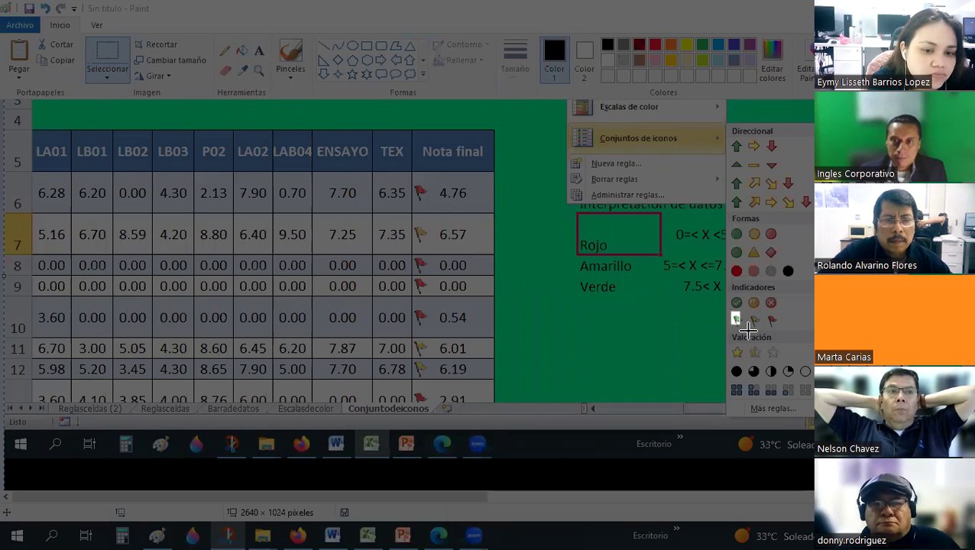
key("Escape")
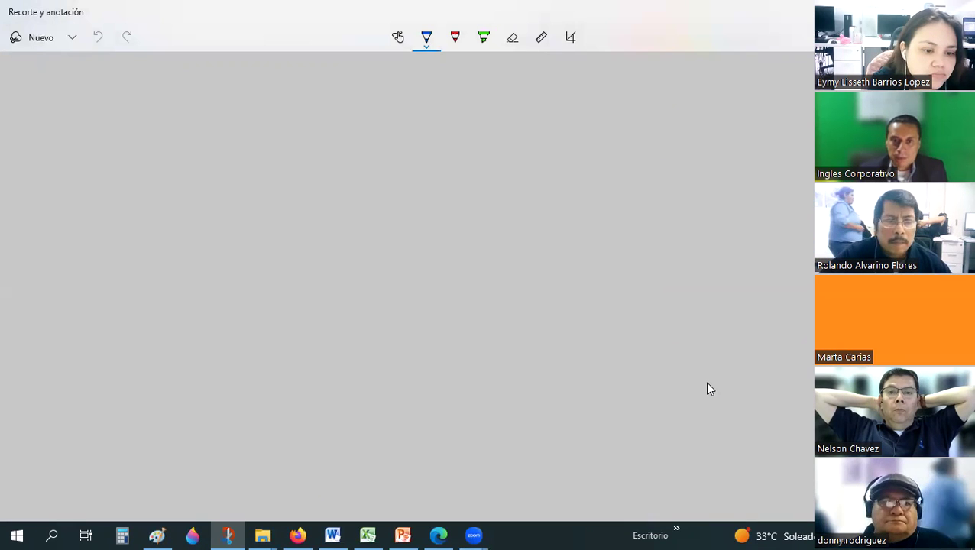
key("alt+Tab")
key("alt+Tab")
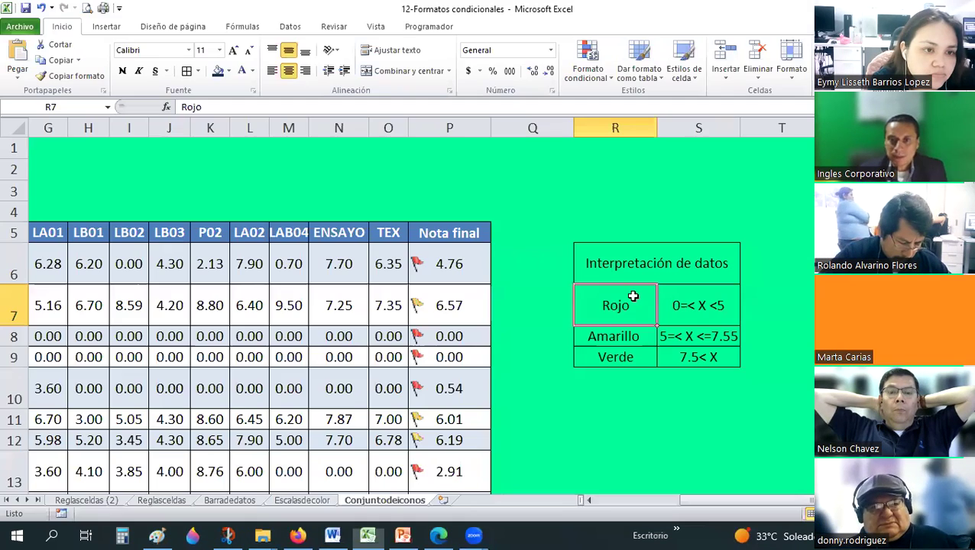
- Paste the clipped green flag into the sheet and drag it beside Verde in R9
key("F2")
left_click(641, 357)
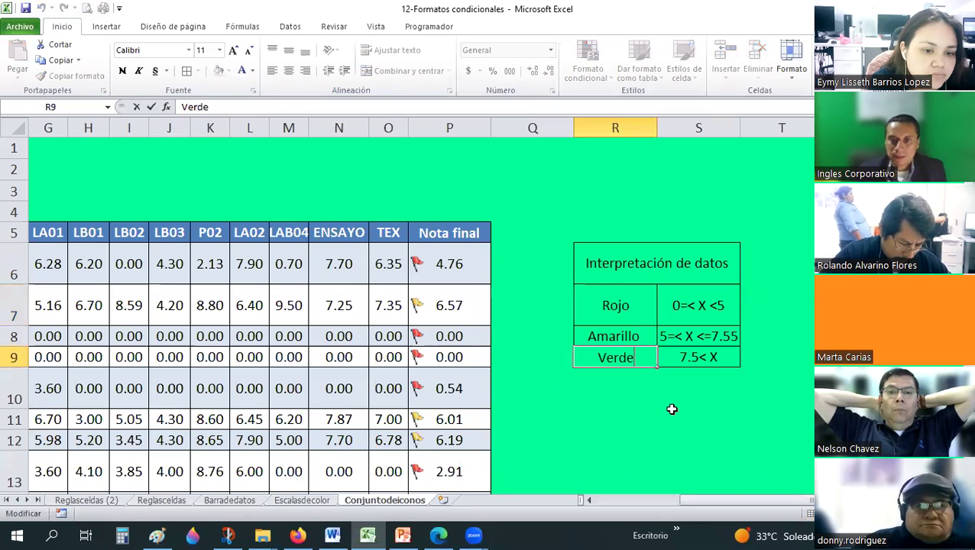
left_click(661, 416)
key("ctrl+v")
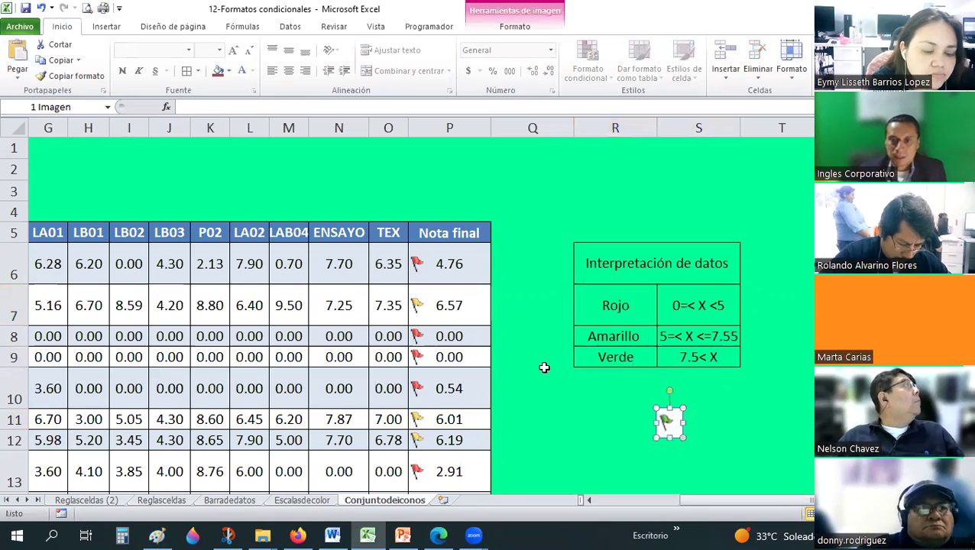
mouse_move(669, 430)
left_mouse_down()
mouse_move(644, 359)
mouse_move(555, 353)
mouse_move(582, 360)
left_mouse_up()
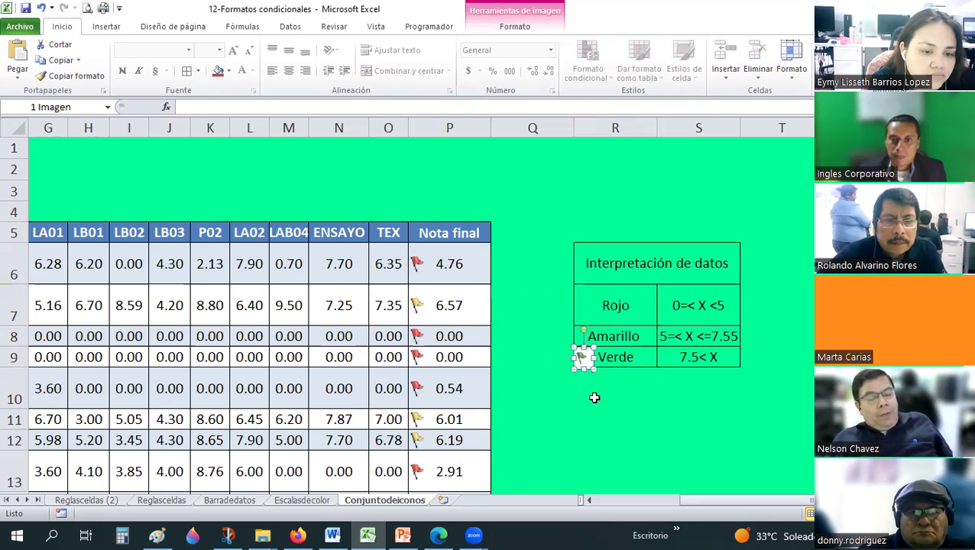
left_click(649, 374)
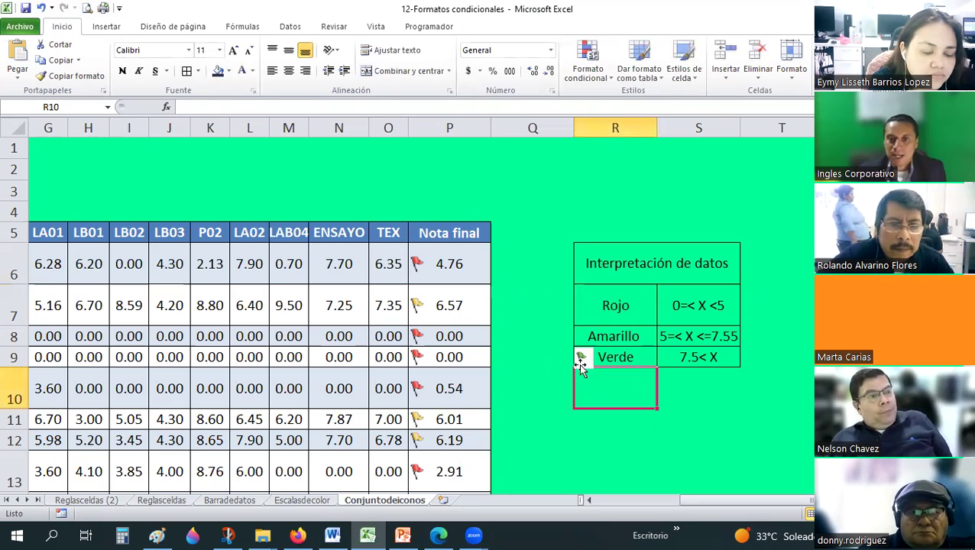
left_click(653, 433)
key("Escape")
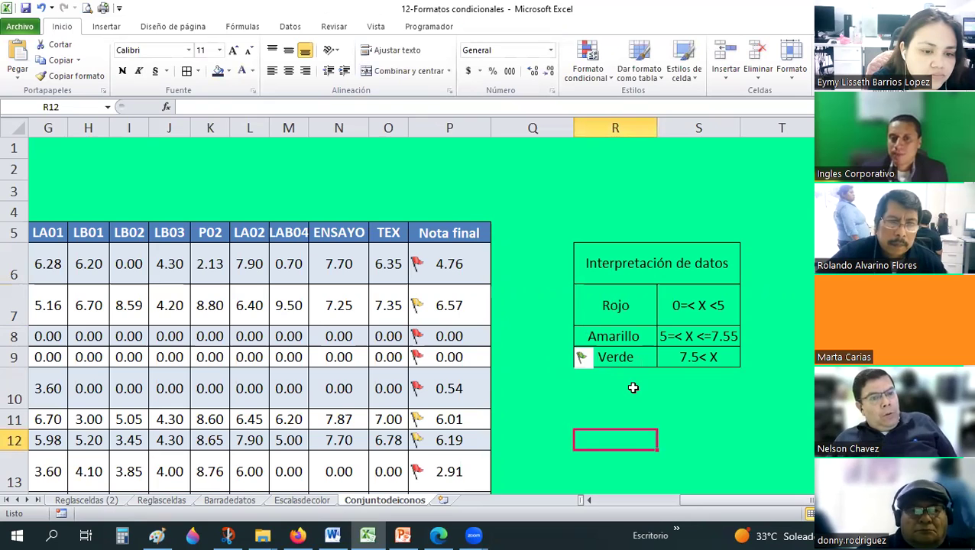
scroll(450, 329, "down", 1)
left_click_drag(449, 200, 454, 470)
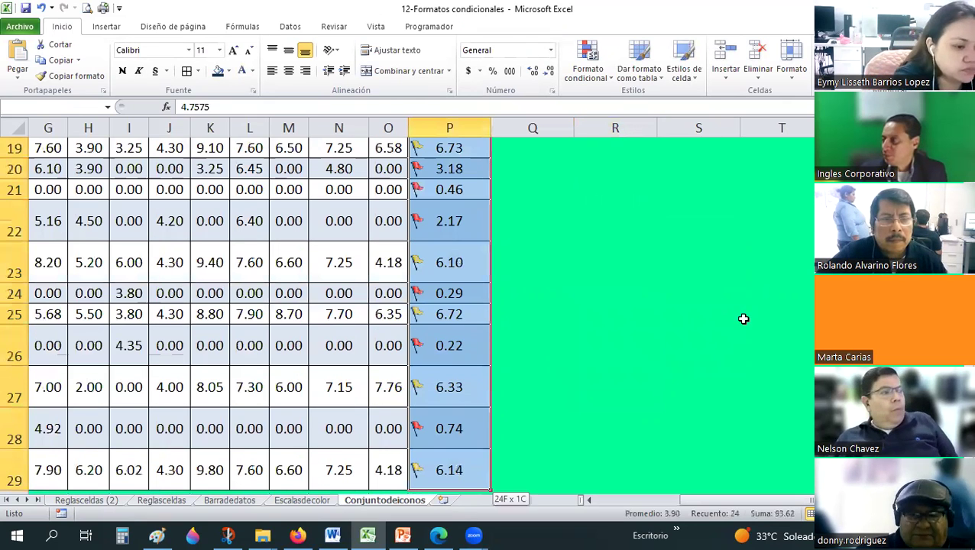
left_click(743, 318)
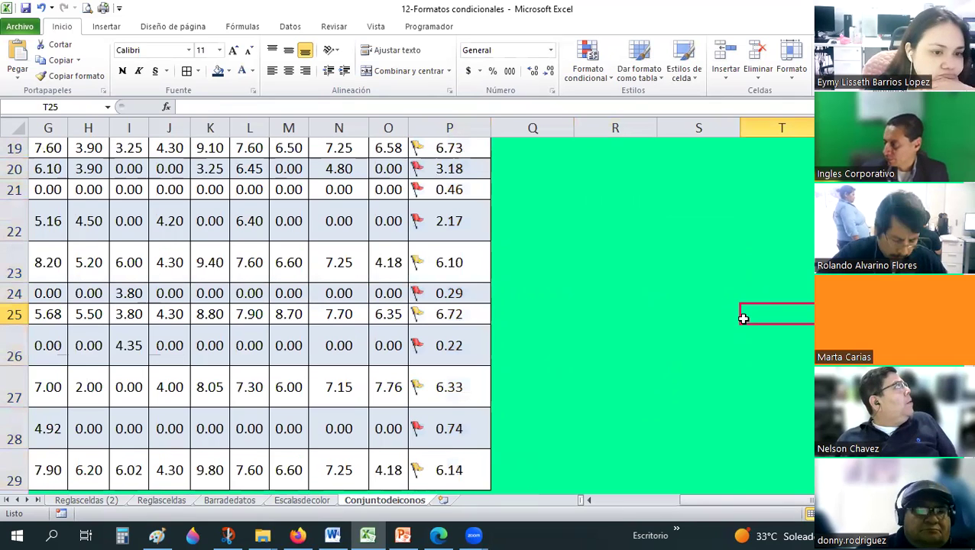
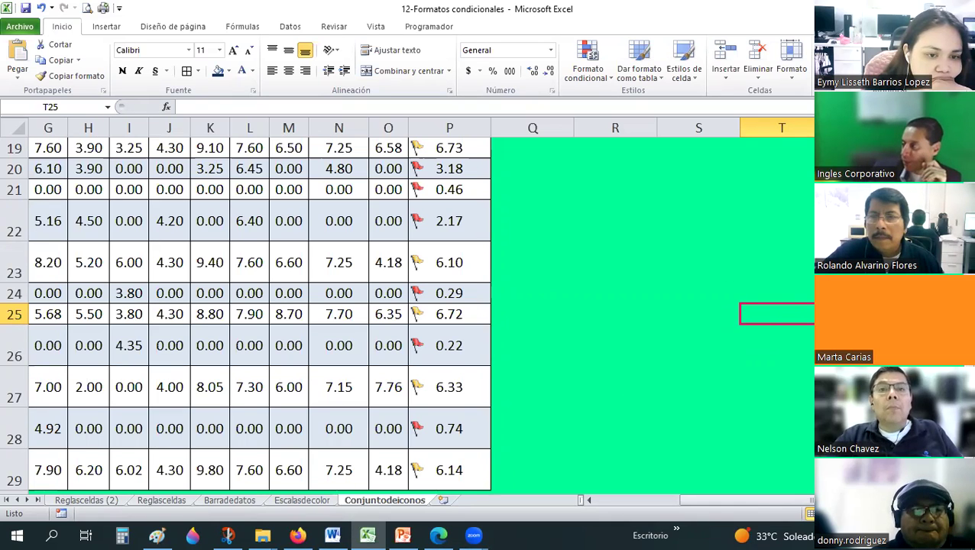
- Switch away from the Excel grades workbook to the photo in the image viewer
key("alt+Tab")
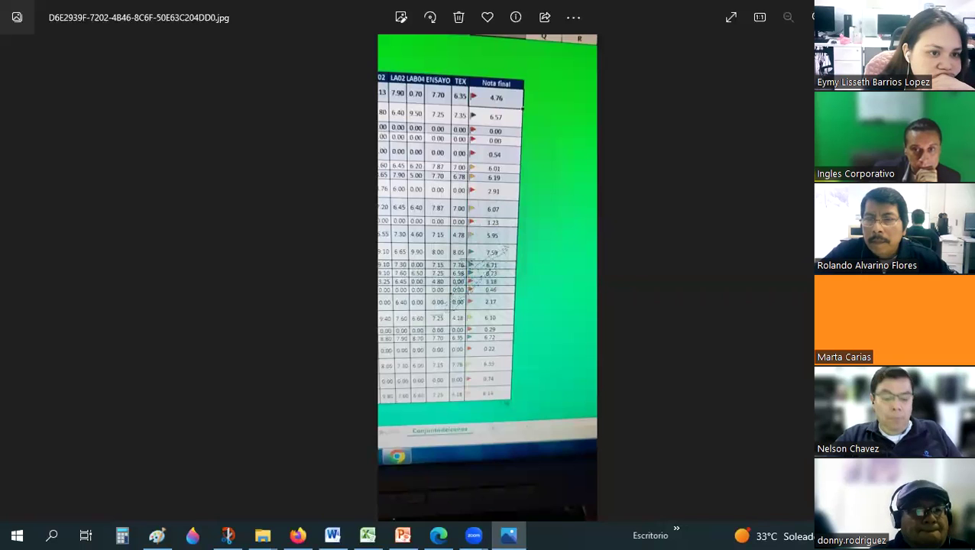
- Zoom into the photo to inspect the flagged Nota final grades, then close the viewer
scroll(507, 185, "up", 3)
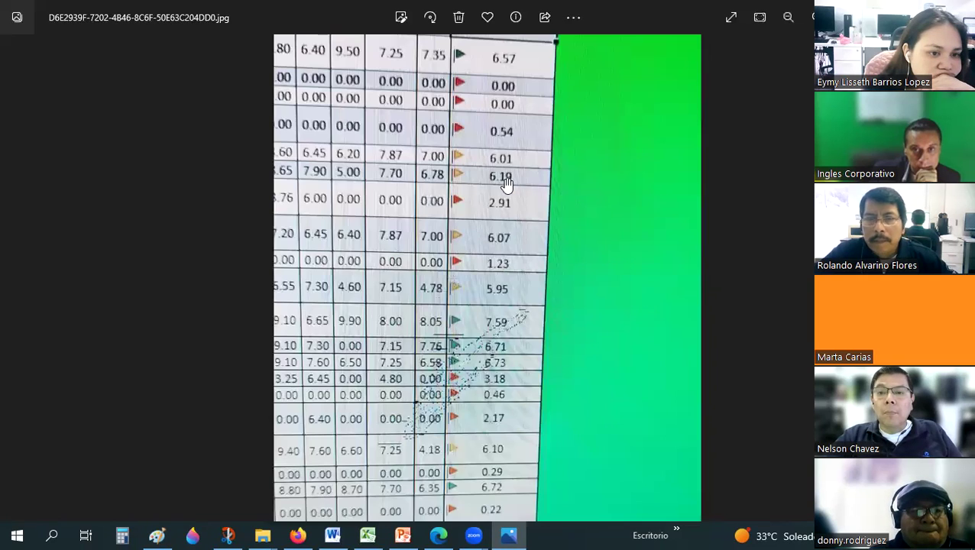
left_click_drag(506, 169, 518, 355)
left_click_drag(511, 175, 512, 4)
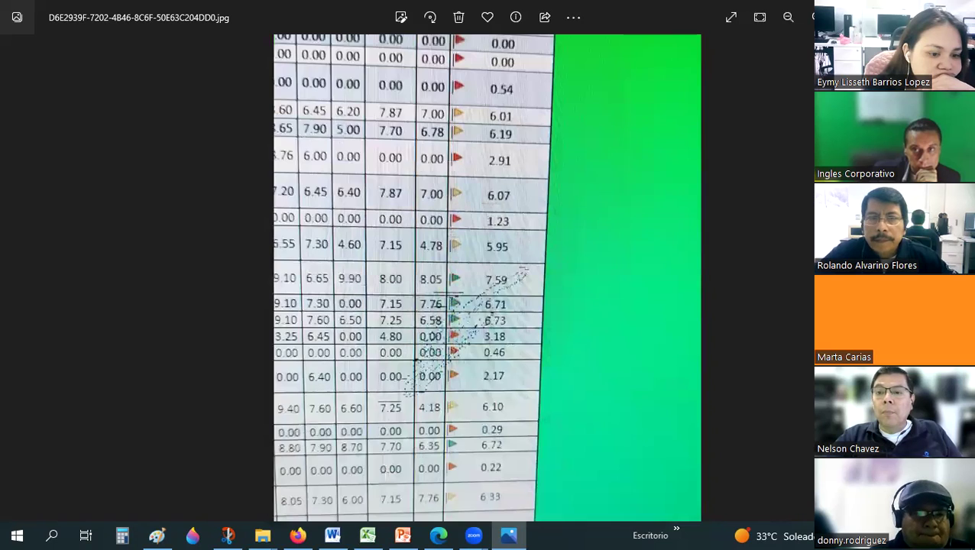
key("alt+F4")
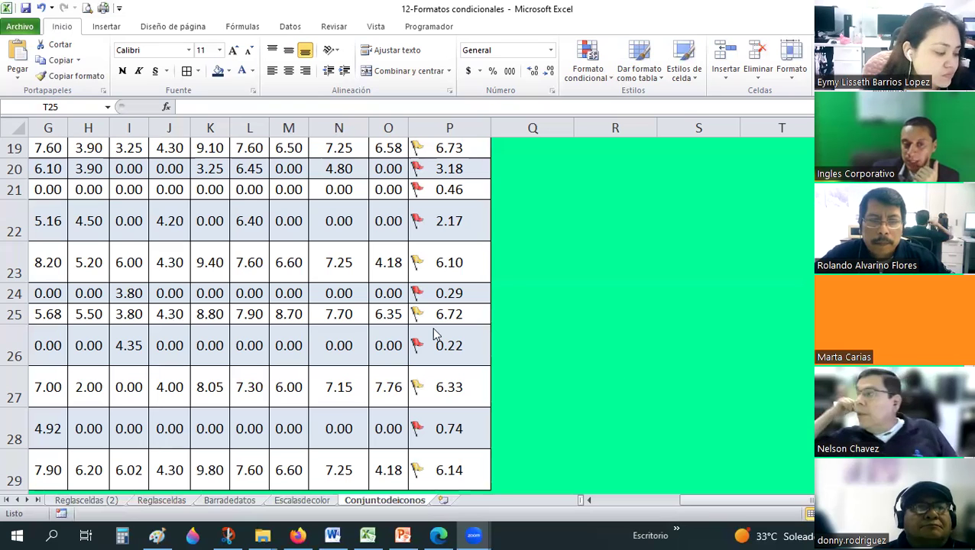
- Go to the Reglasceldas (2) sheet and scroll through its department table
left_click(76, 501)
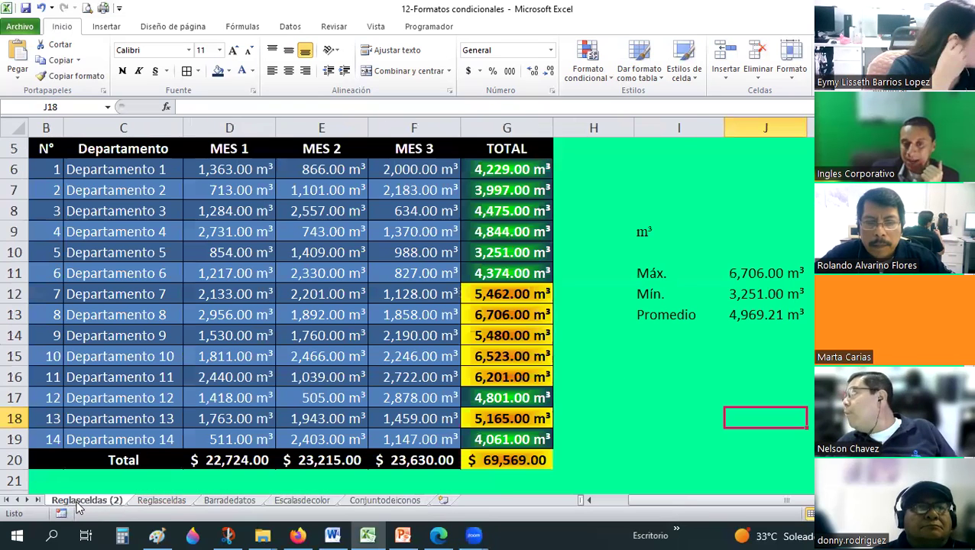
key("Left")
key("Up")
key("Up")
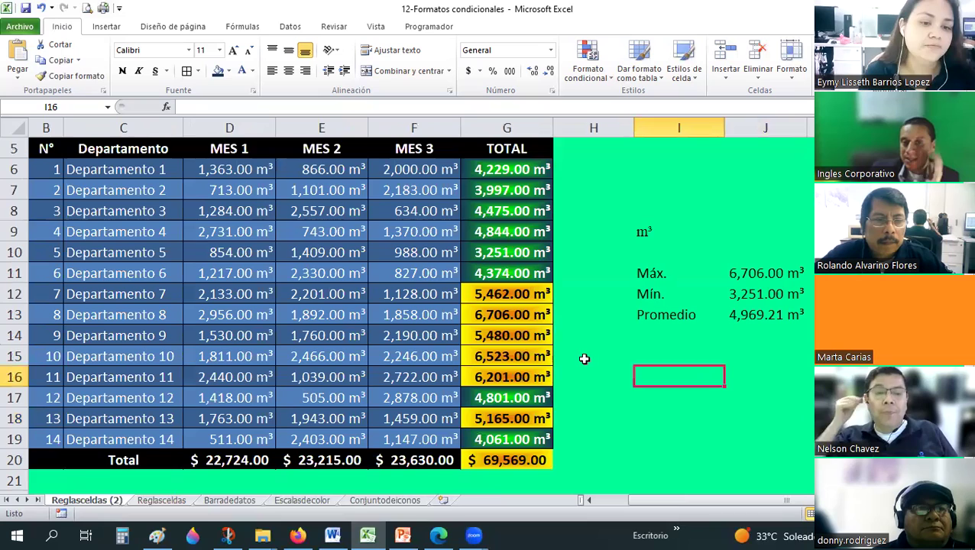
scroll(583, 359, "up", 2)
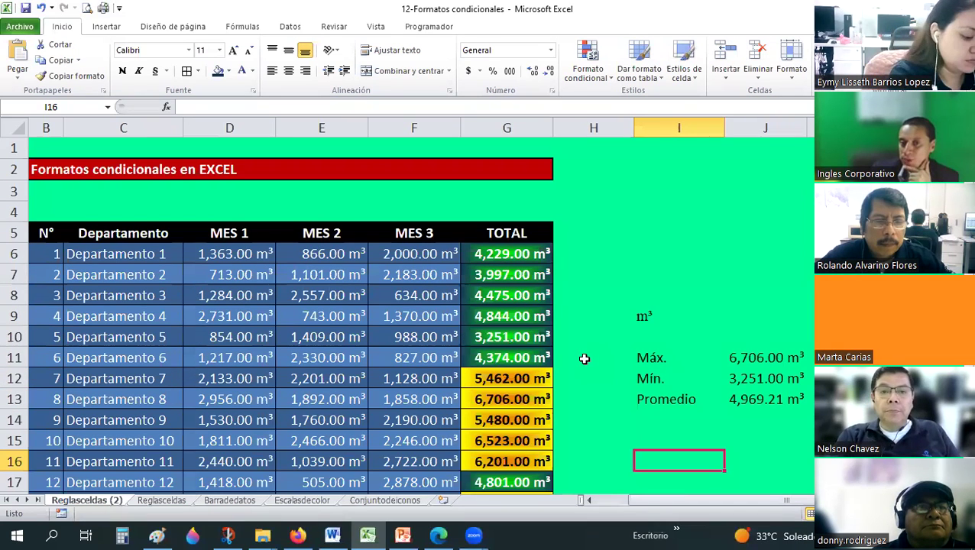
scroll(584, 359, "down", 1)
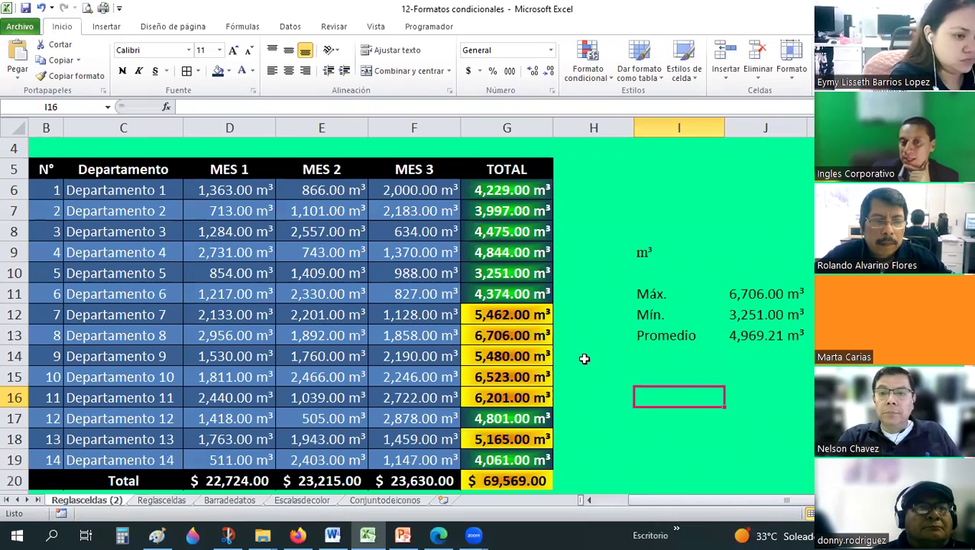
scroll(583, 359, "down", 1)
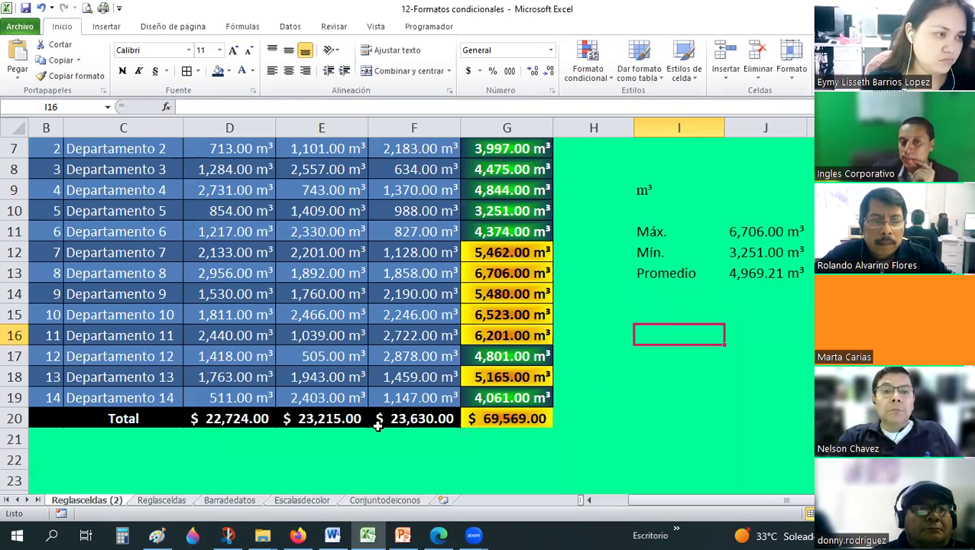
scroll(377, 426, "up", 1)
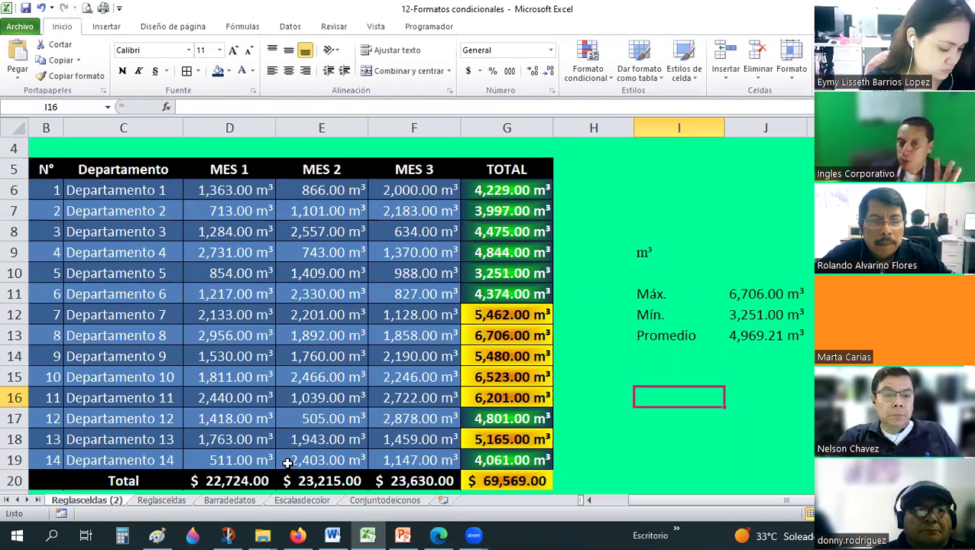
- Select the TOTAL values G6:G13, then visit the Reglasceldas and Escalasdecolor sheets
left_click(591, 501)
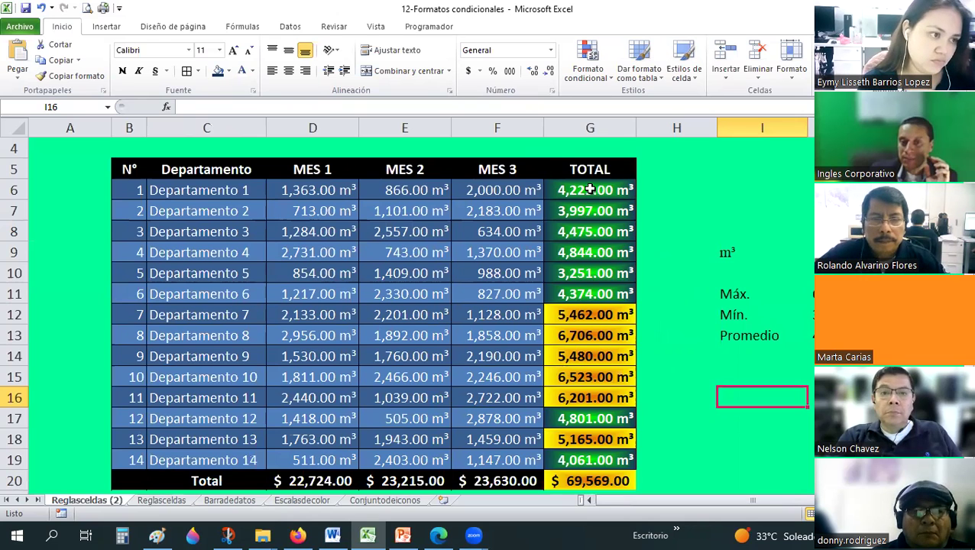
left_click_drag(590, 190, 612, 479)
left_click(458, 419)
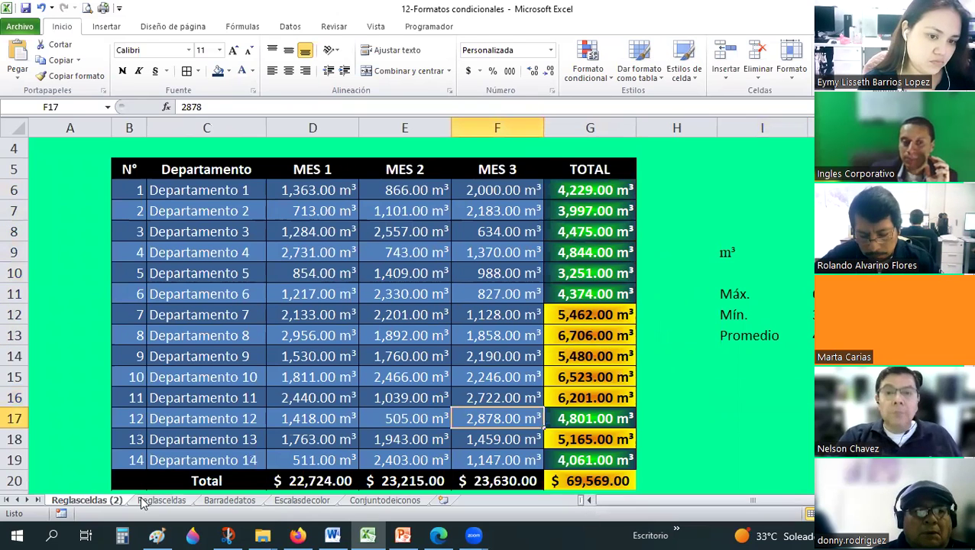
left_click(144, 500)
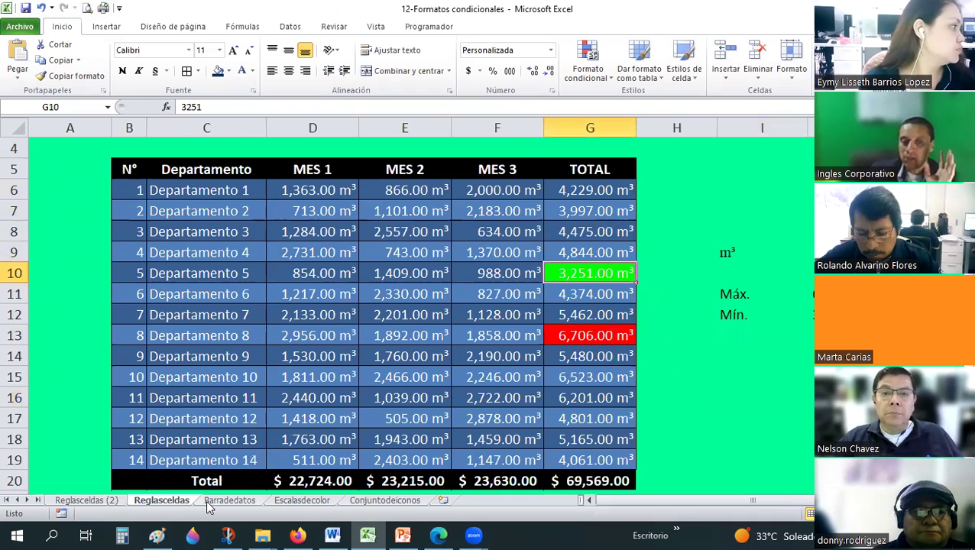
left_click(300, 501)
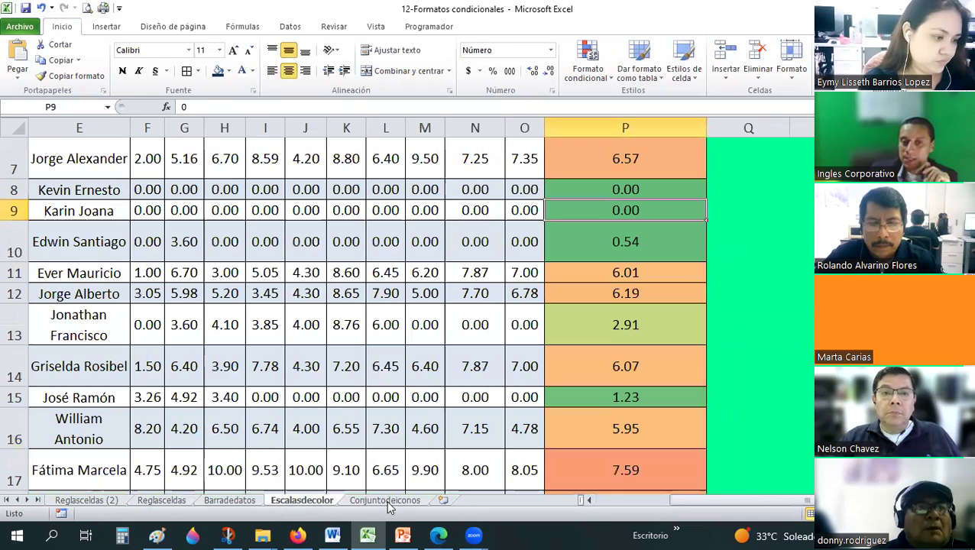
- Show the Conjuntodeiconos sheet from its 'Formatos condicionales en EXCEL' heading and student names
key("ctrl+Page_Down")
scroll(626, 277, "up", 5)
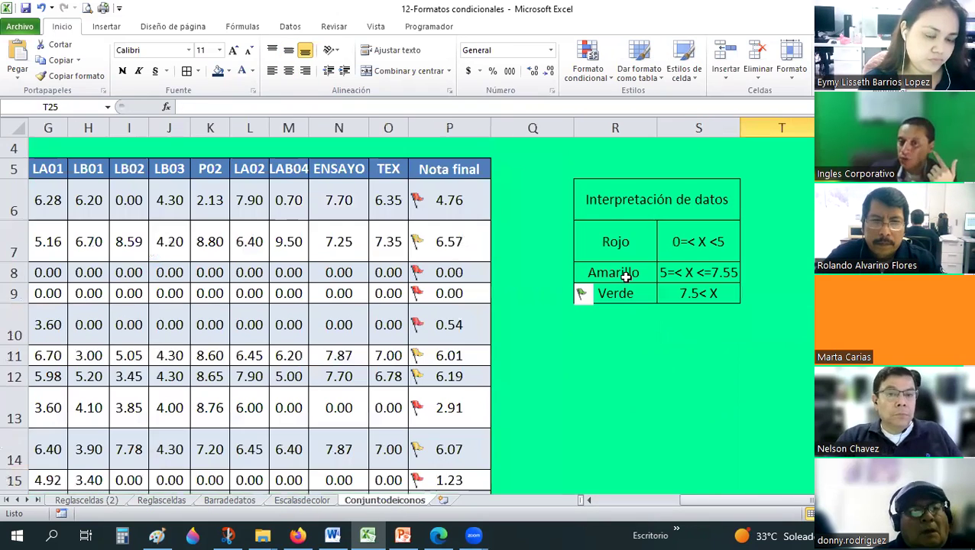
scroll(580, 271, "up", 1)
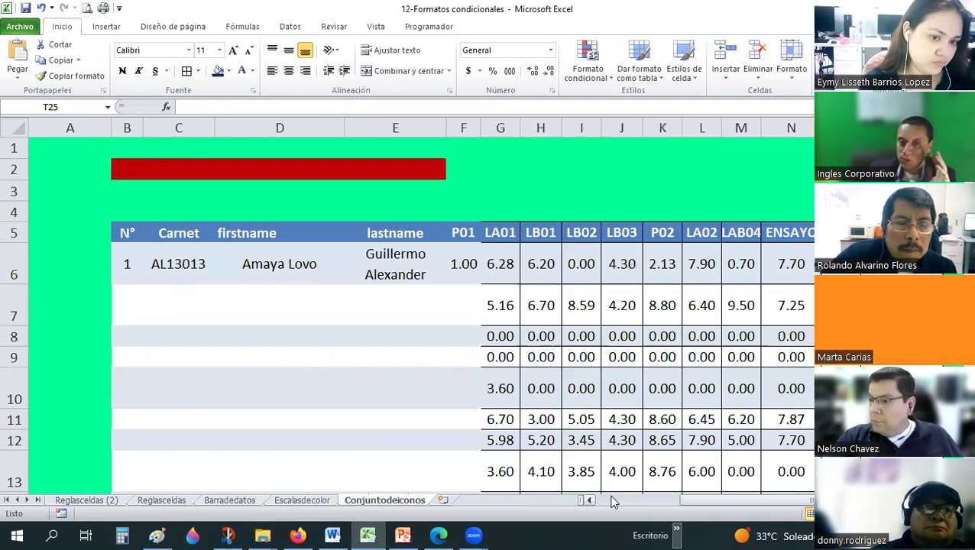
left_click(642, 501)
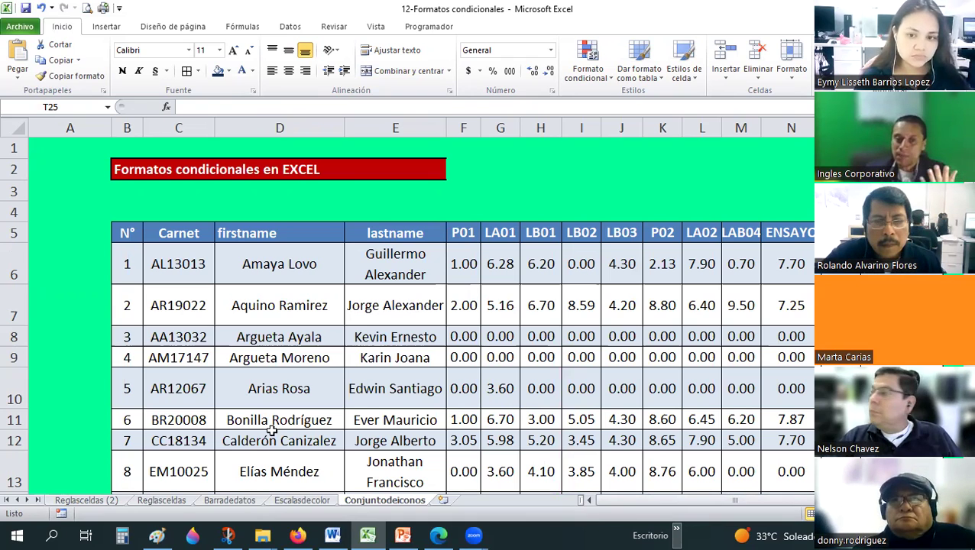
- Browse the Escalasdecolor, Reglasceldas, Barradedatos and Conjuntodeiconos example sheets in turn
left_click(303, 502)
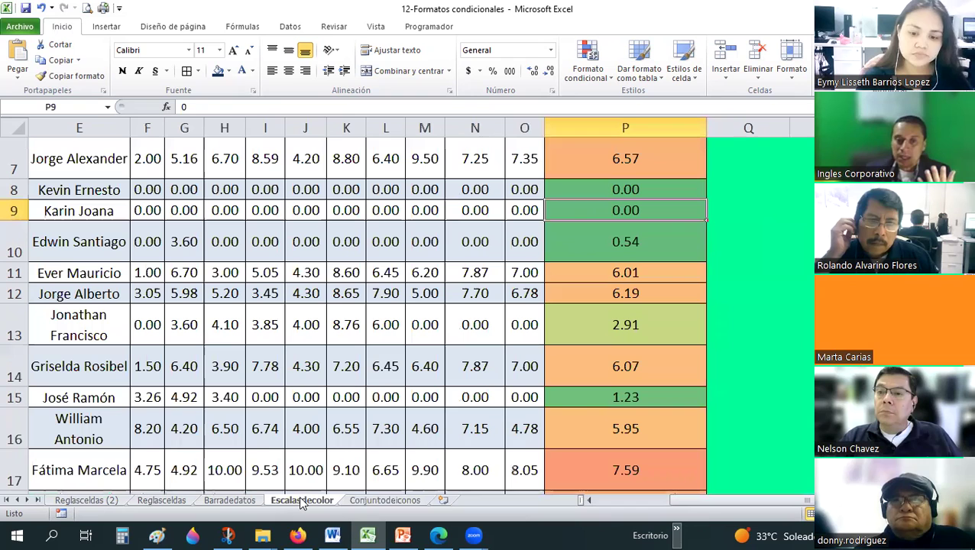
left_click(86, 501)
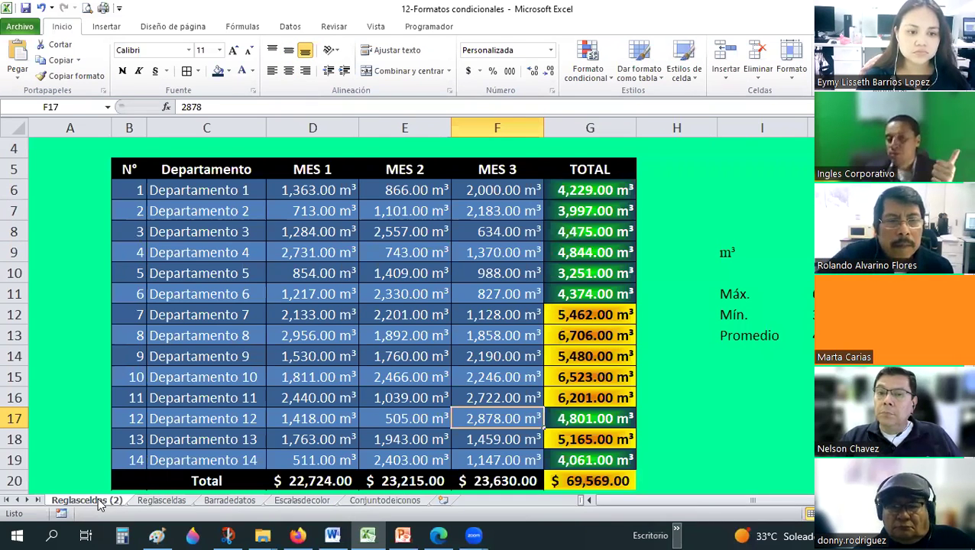
left_click(161, 501)
left_click(229, 501)
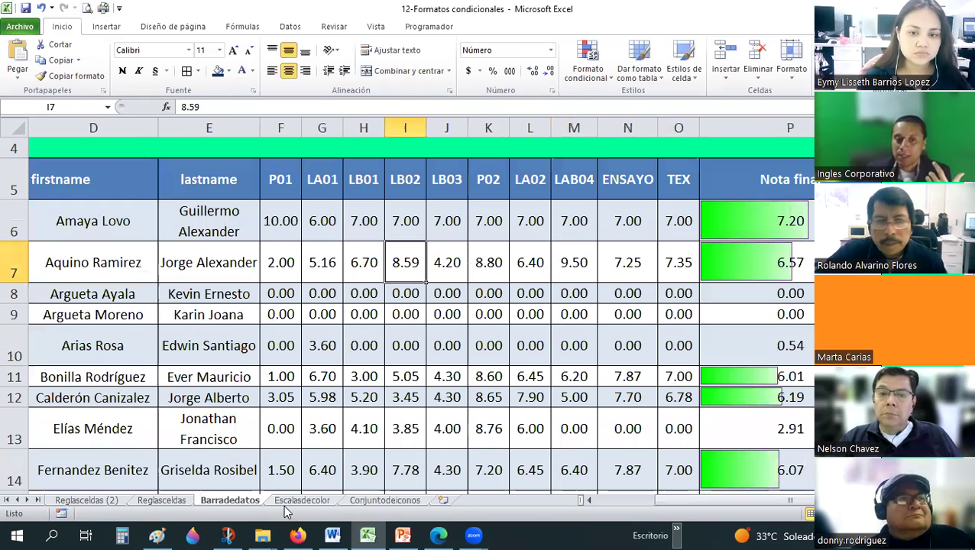
key("ctrl+Page_Down")
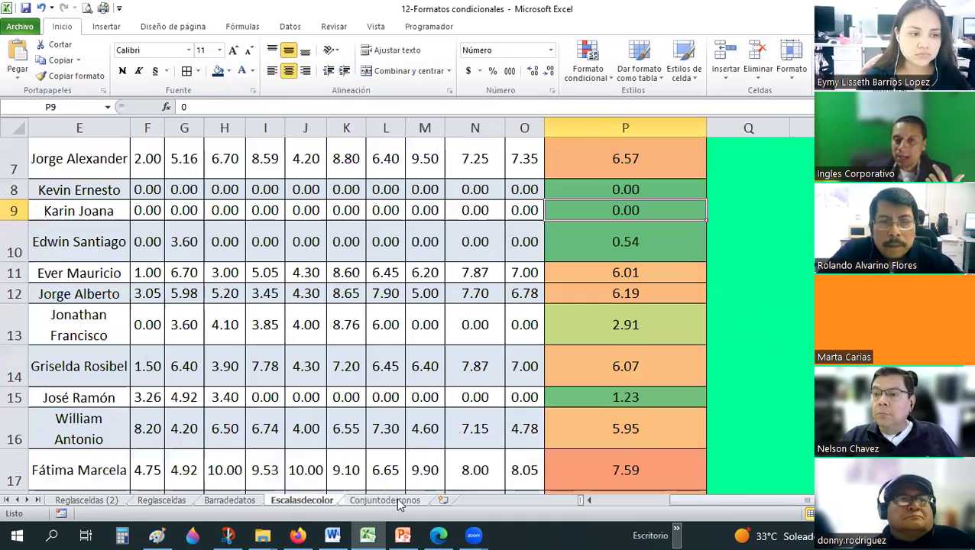
key("ctrl+Page_Down")
- Return to Reglasceldas (2) and select the TOTAL header with totals above 5,000 m³ highlighted
left_click(79, 501)
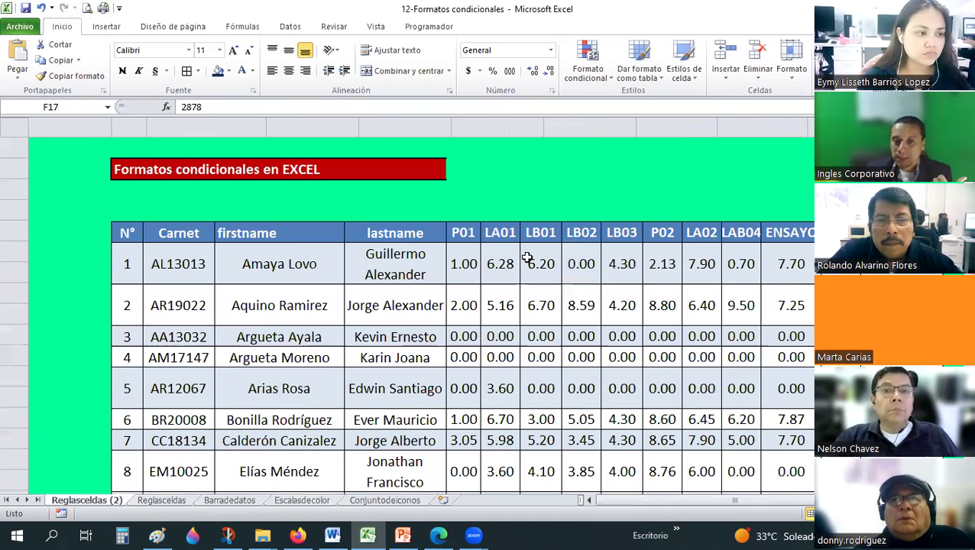
left_click(573, 238)
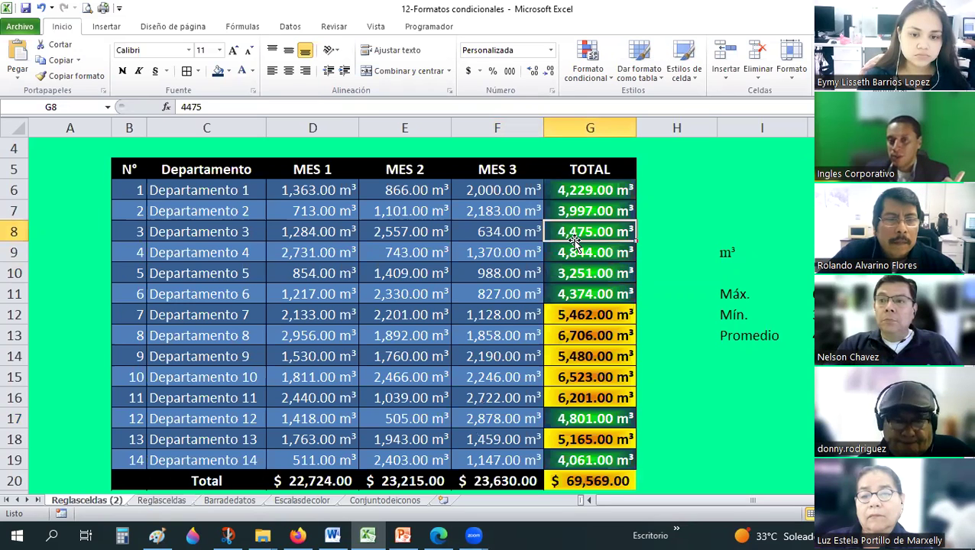
scroll(573, 239, "up", 1)
left_click(575, 238)
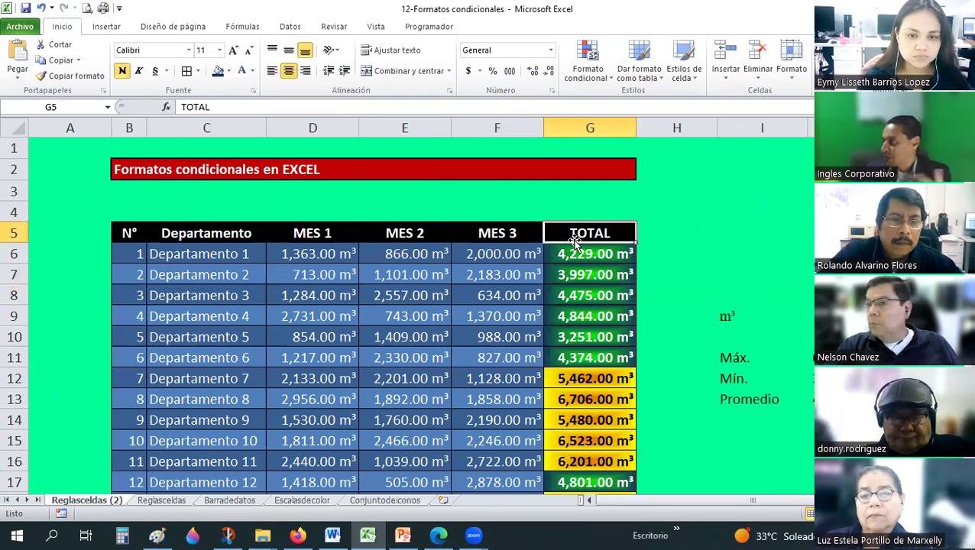